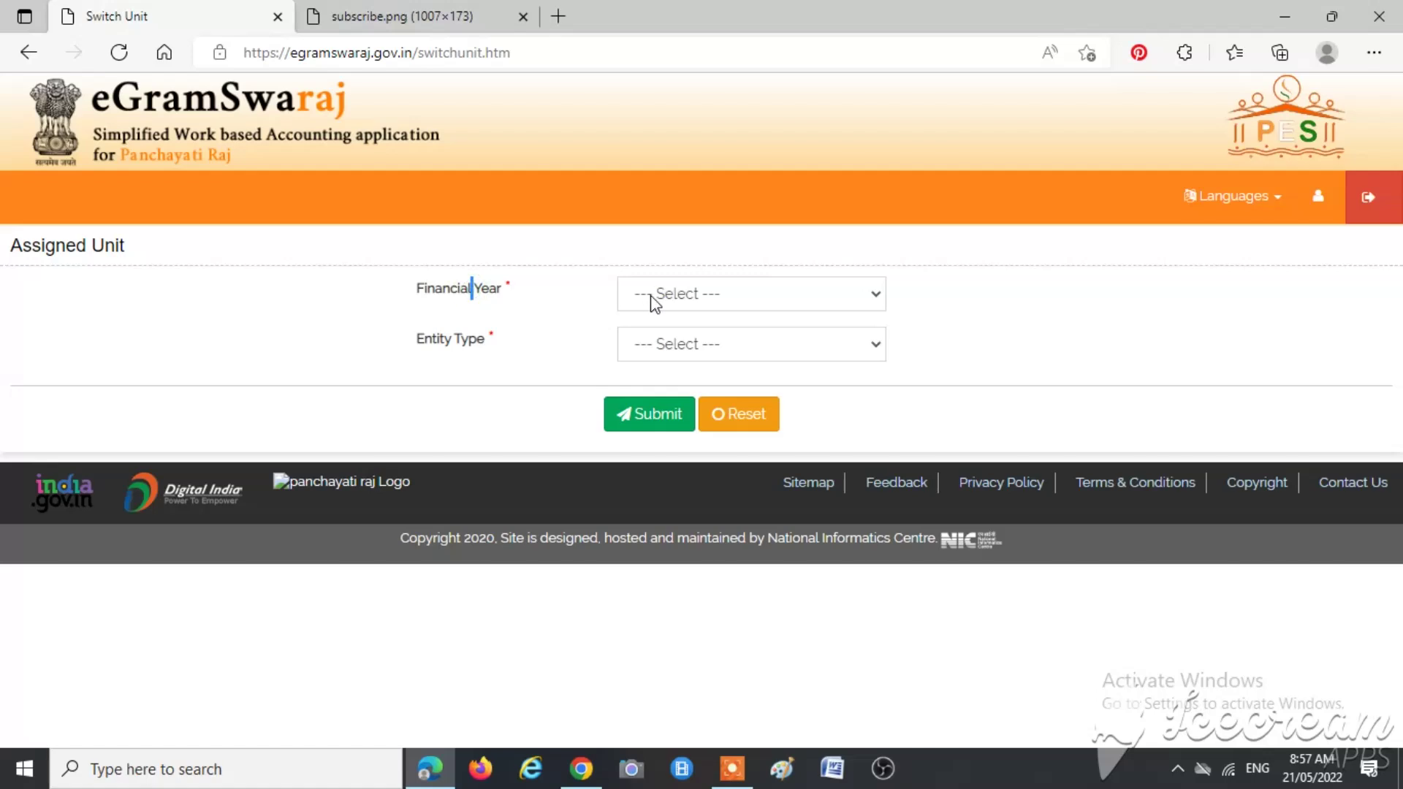
Step: Choose financial year 2022-2023 for the assigned unit and submit it to enter the portal
click(650, 296)
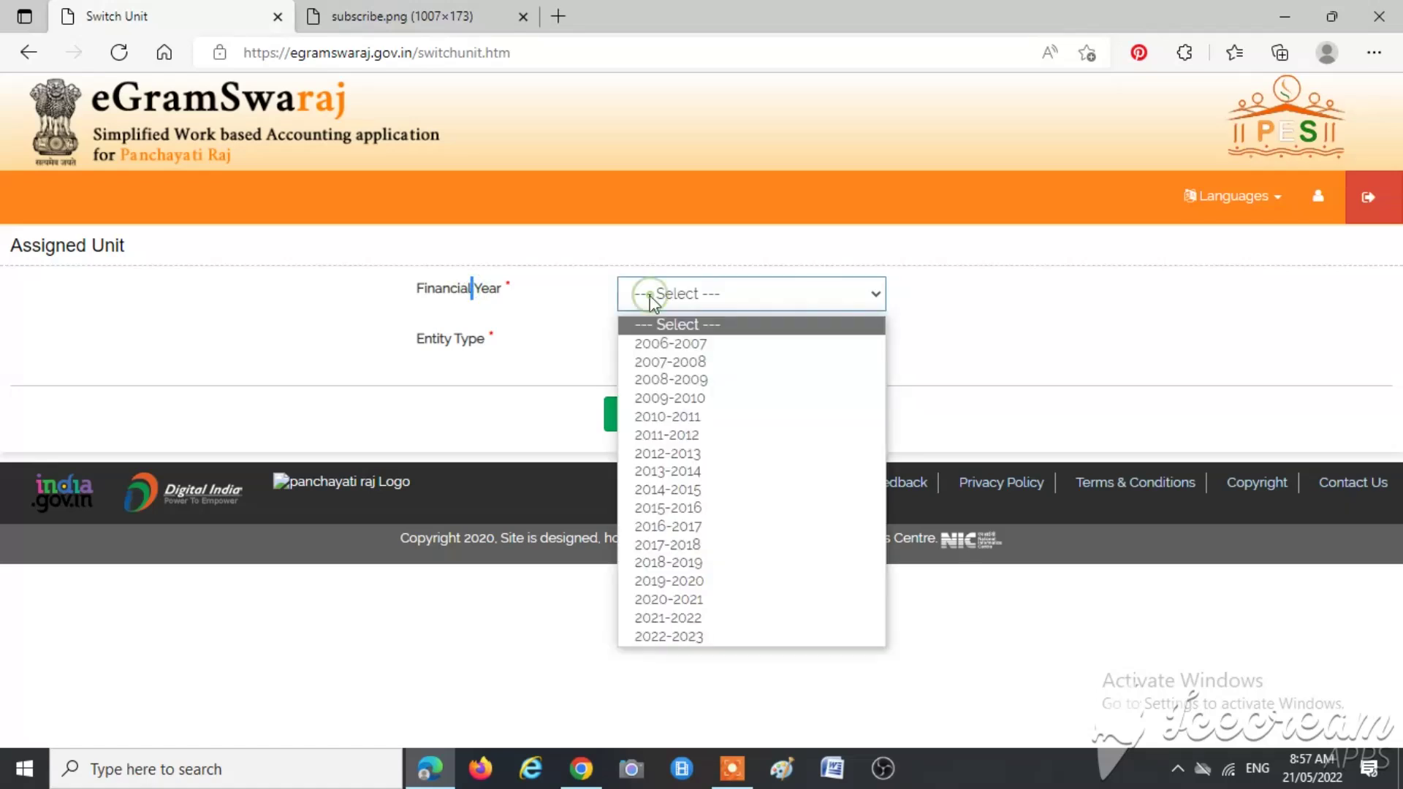
click(659, 637)
click(628, 661)
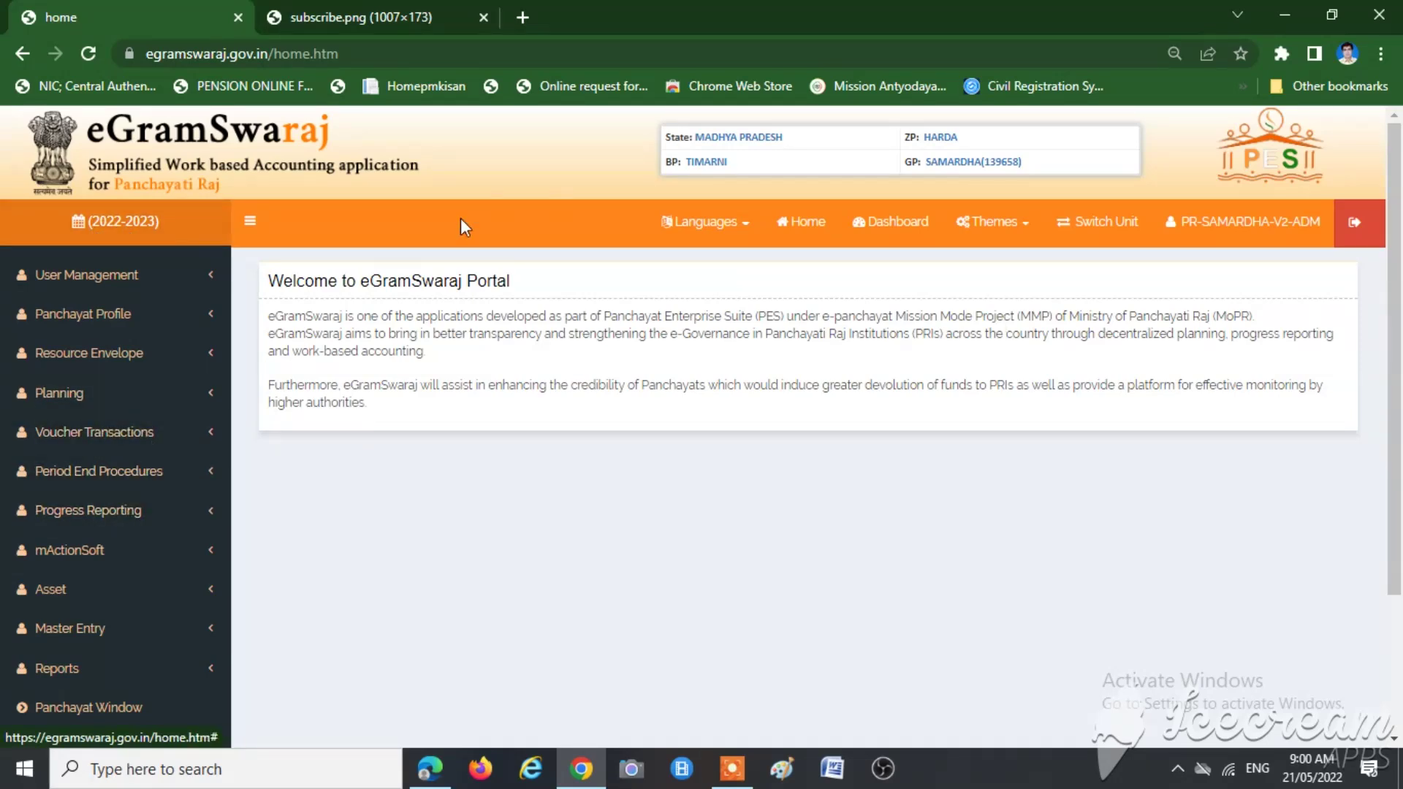
Step: Switch the unit to financial year 2020-2021 and submit the change
click(1083, 233)
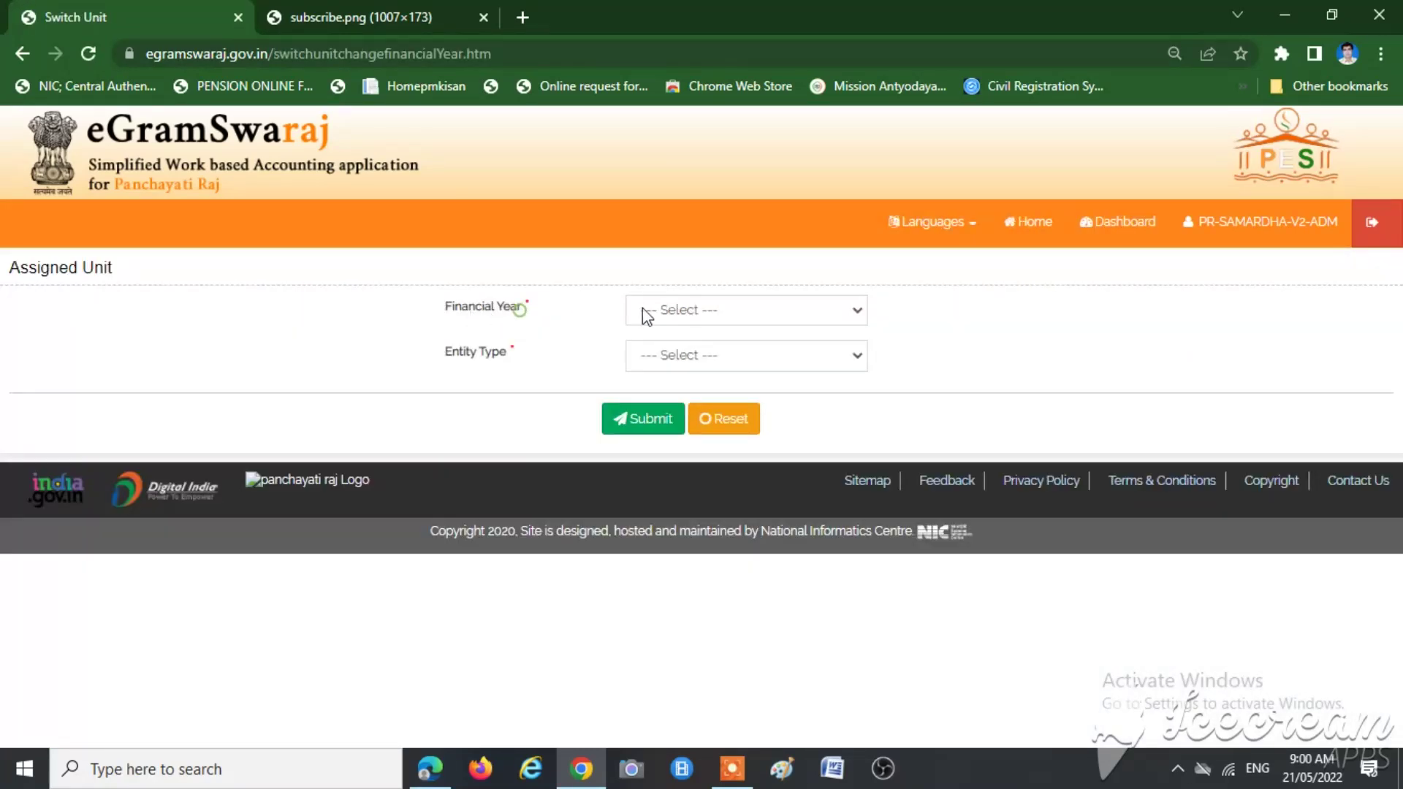
click(644, 313)
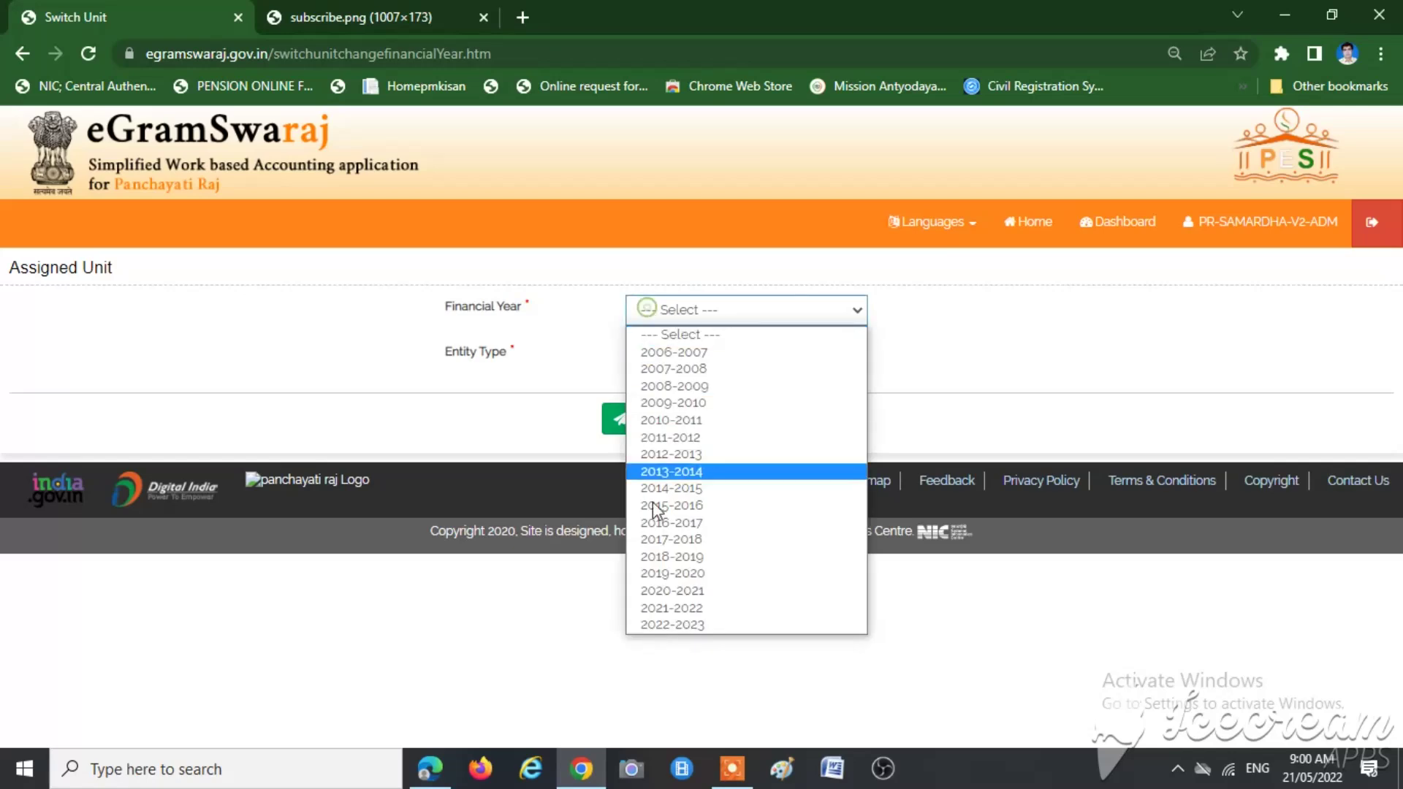
click(660, 591)
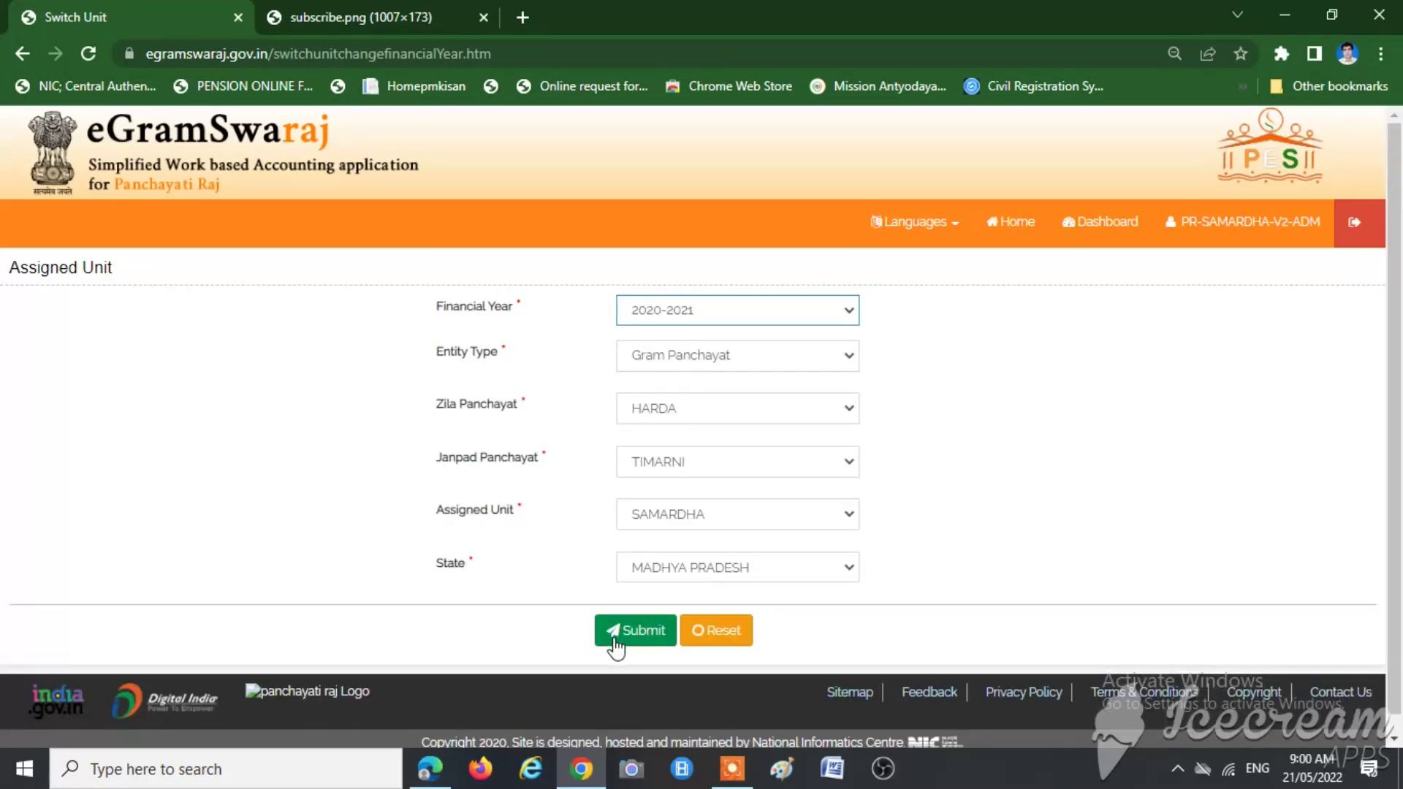
click(615, 639)
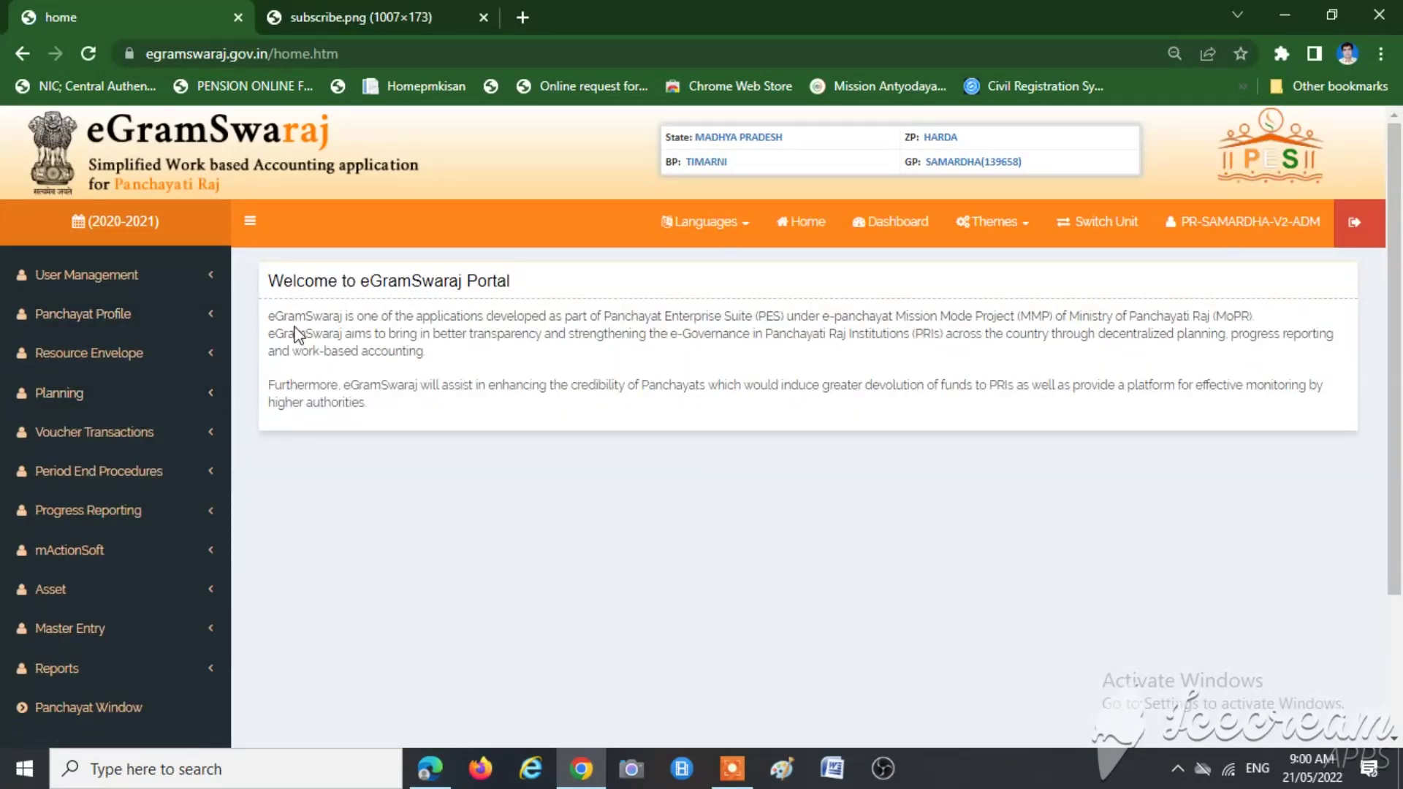
Step: Open the physical progress page under Progress Reporting
scroll(242, 365, down, 2)
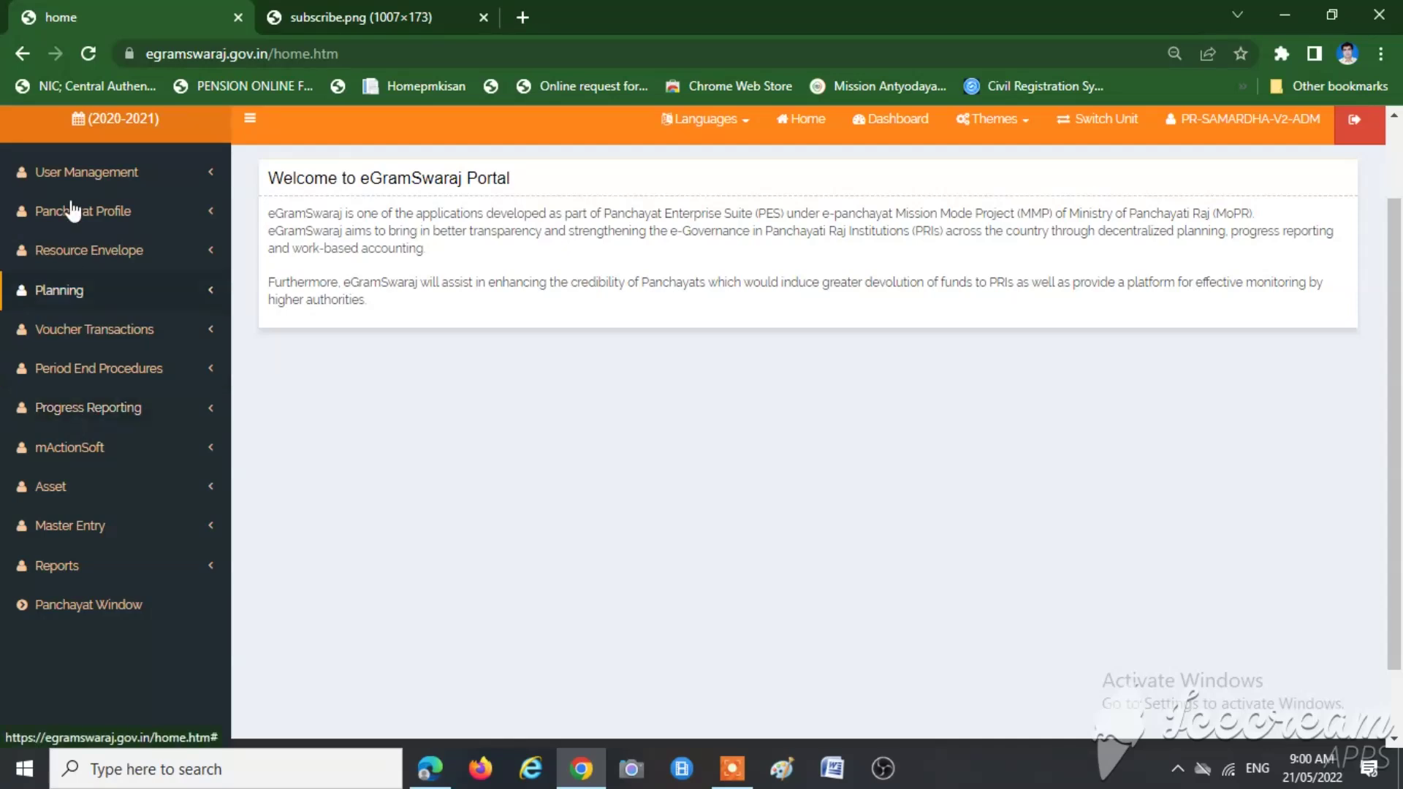
click(71, 413)
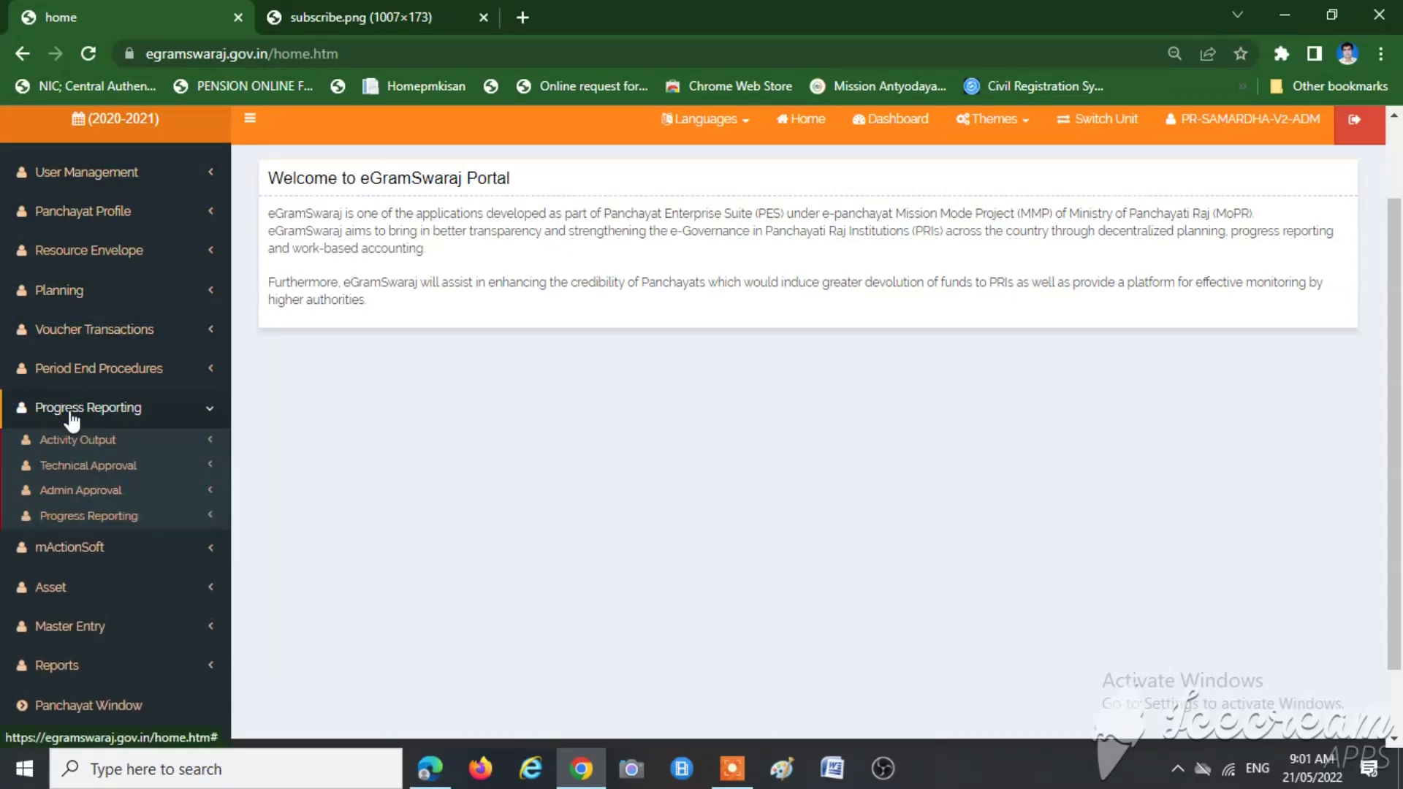
click(79, 519)
click(69, 542)
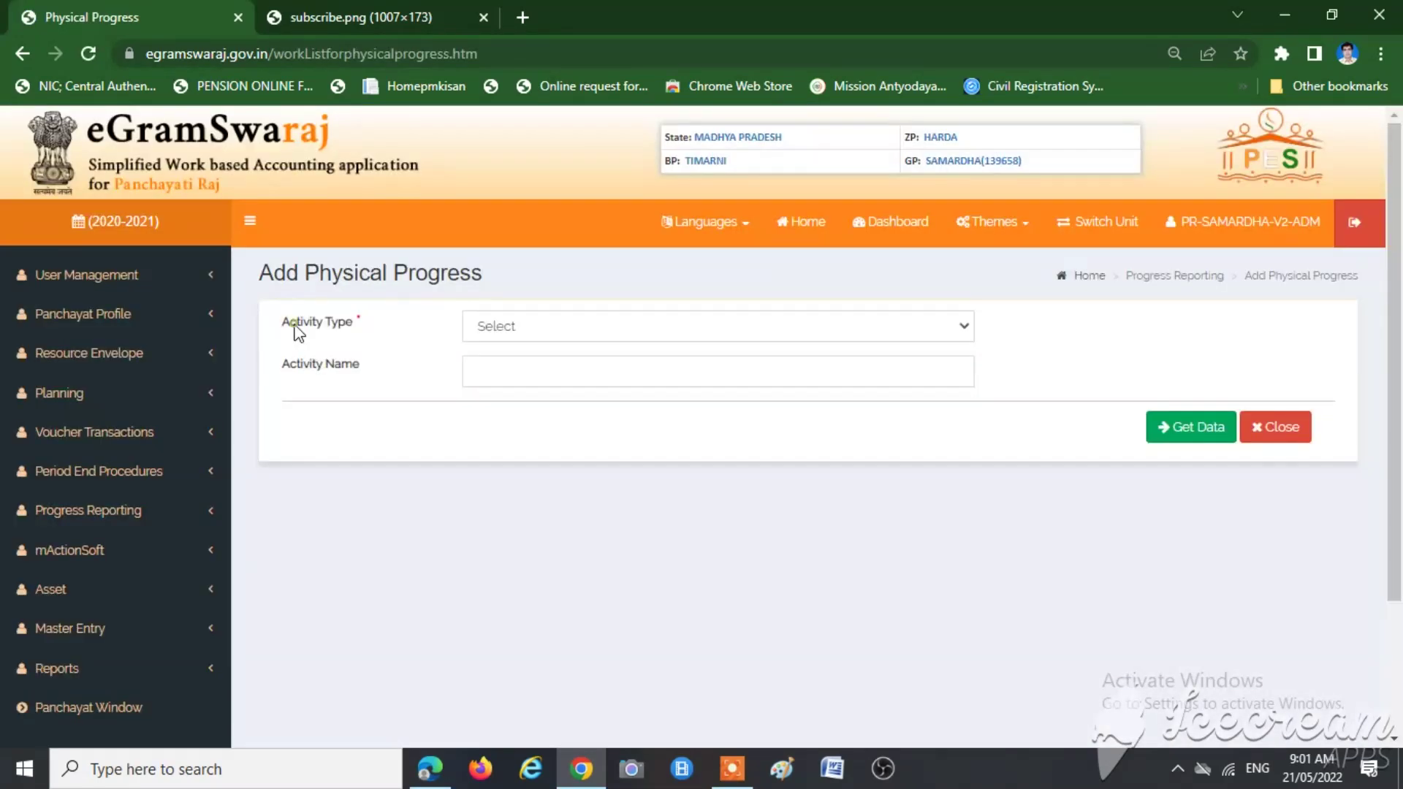
Step: Set the activity type to Public Works and retrieve the matching activities
drag(295, 326, 344, 323)
click(542, 326)
click(540, 366)
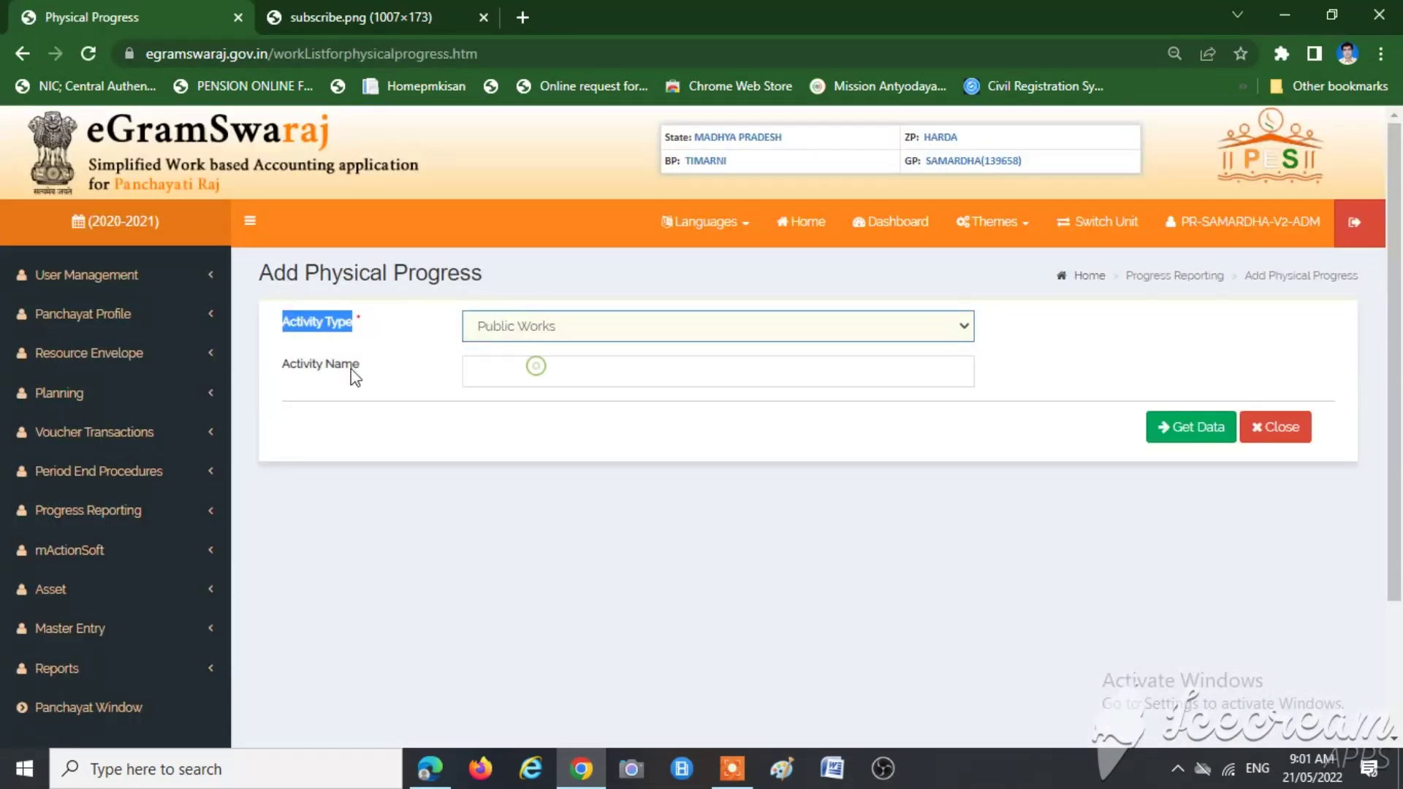
click(1198, 434)
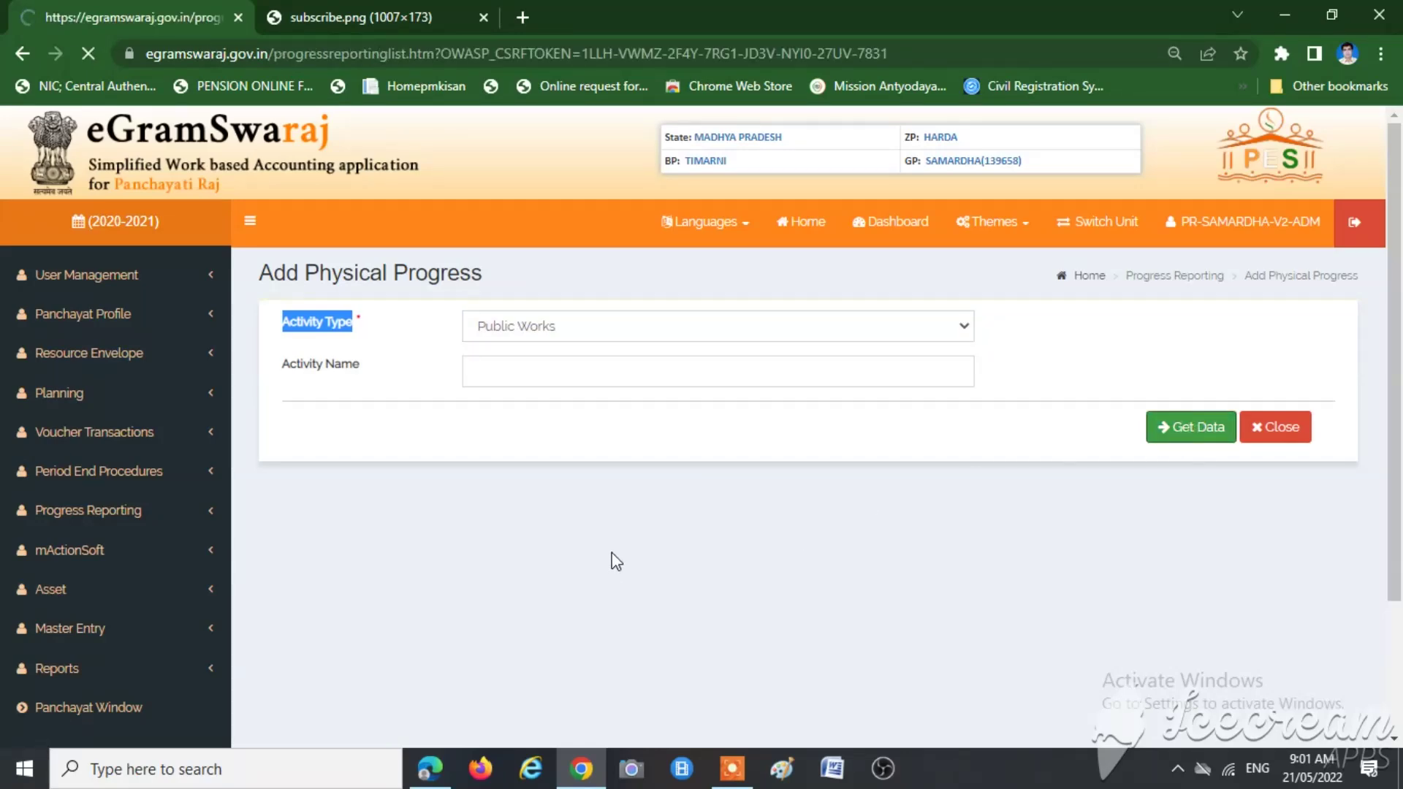
Step: Examine the plan year, activity code and name of the delegated activity BARJA ME STAP DEM SAH RAPTA NIRMAN in the results
scroll(386, 453, down, 2)
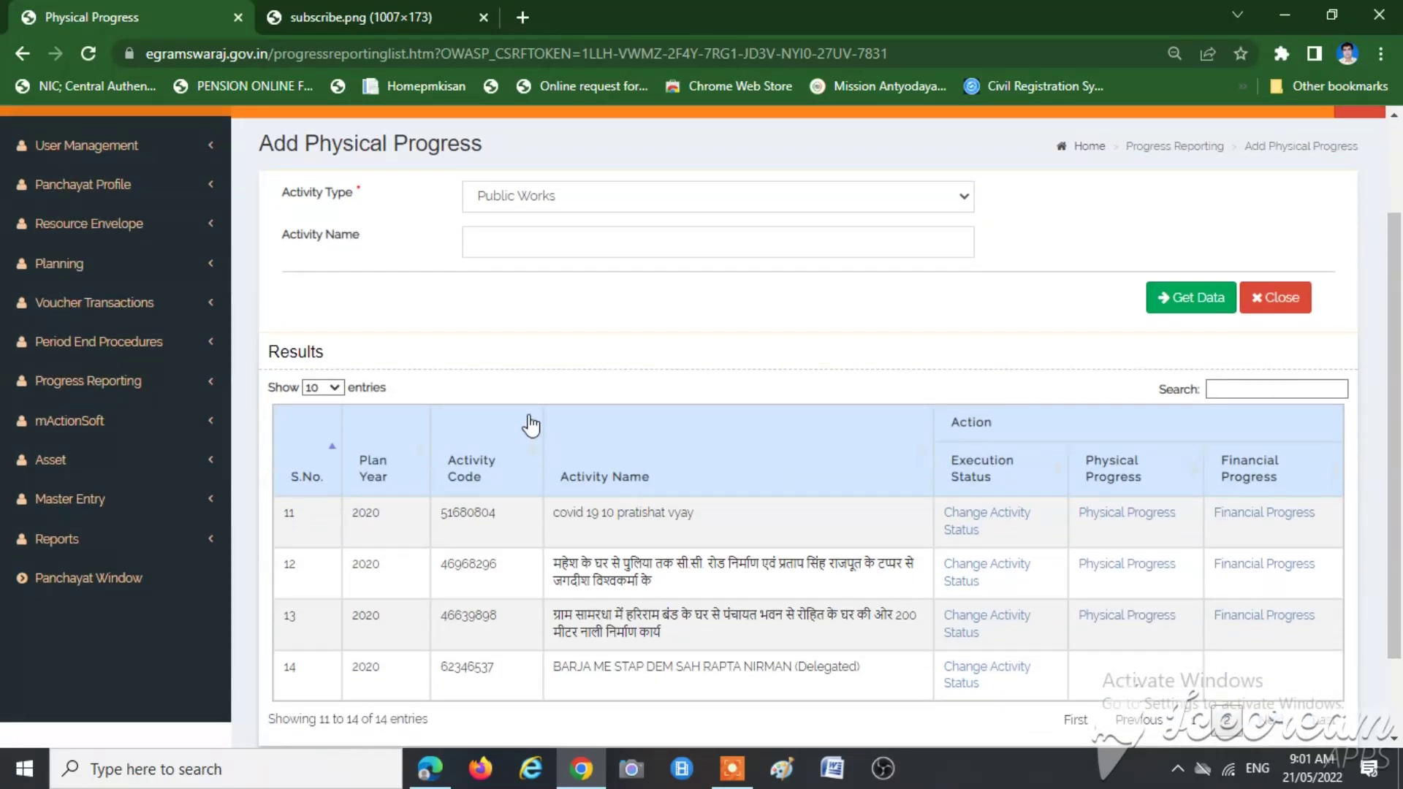
scroll(555, 431, down, 2)
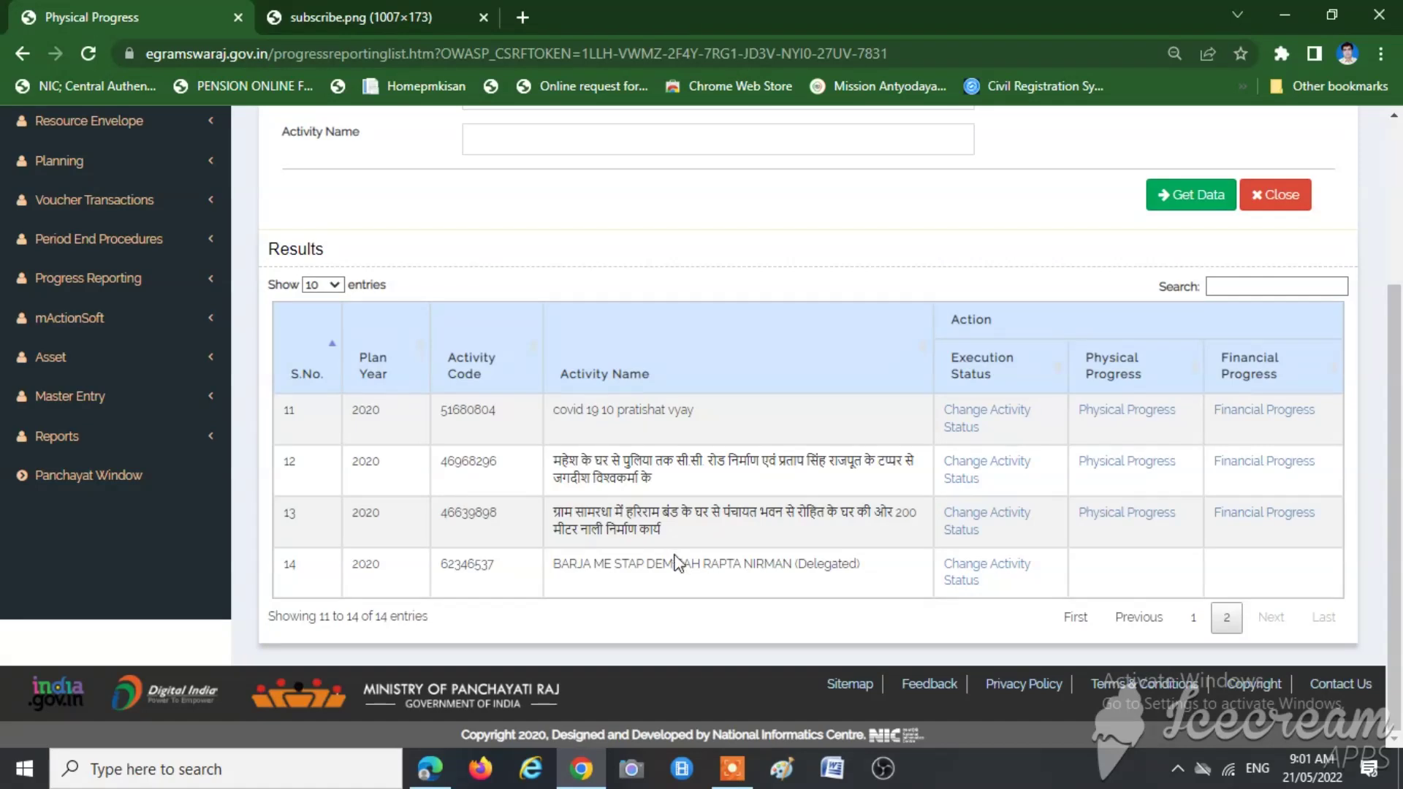
triple_click(636, 563)
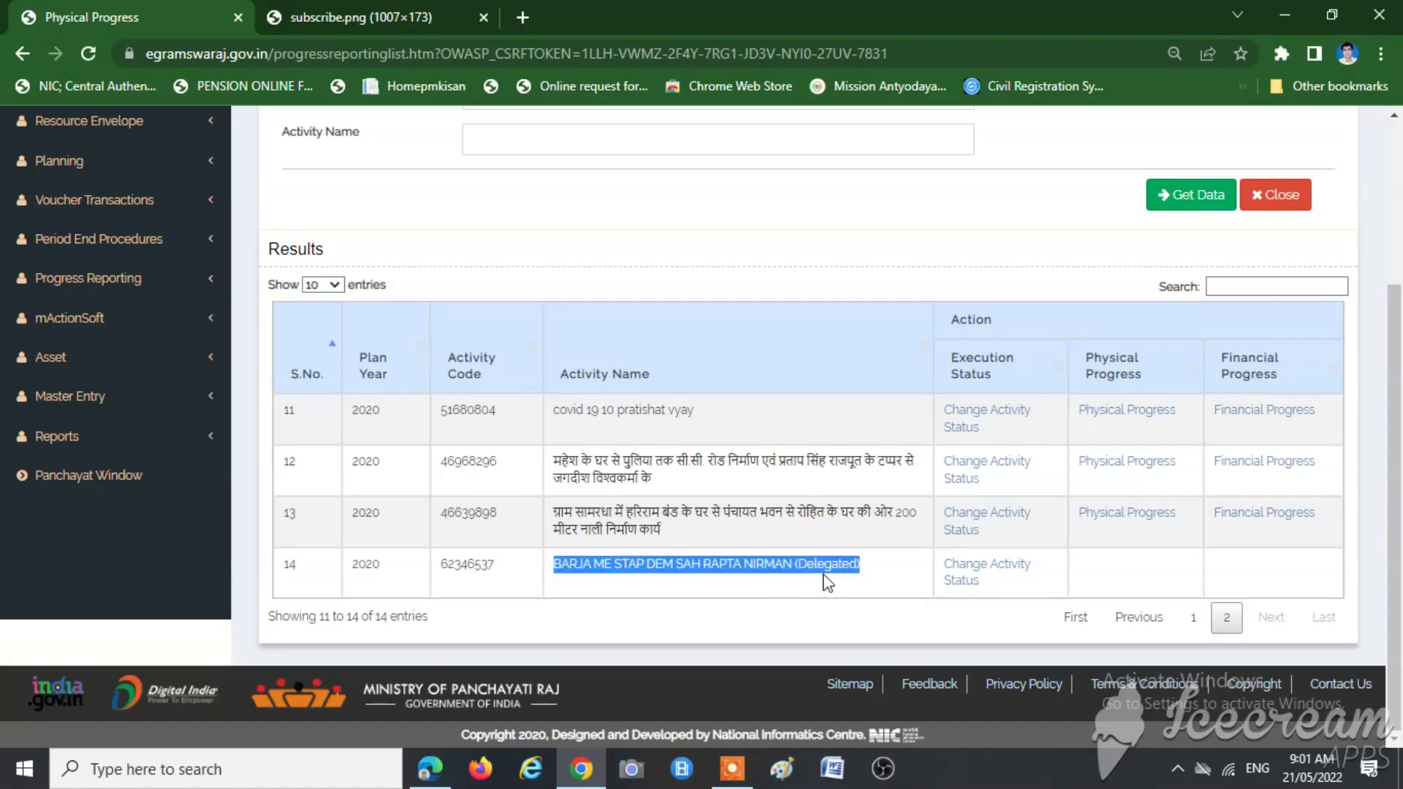
click(801, 570)
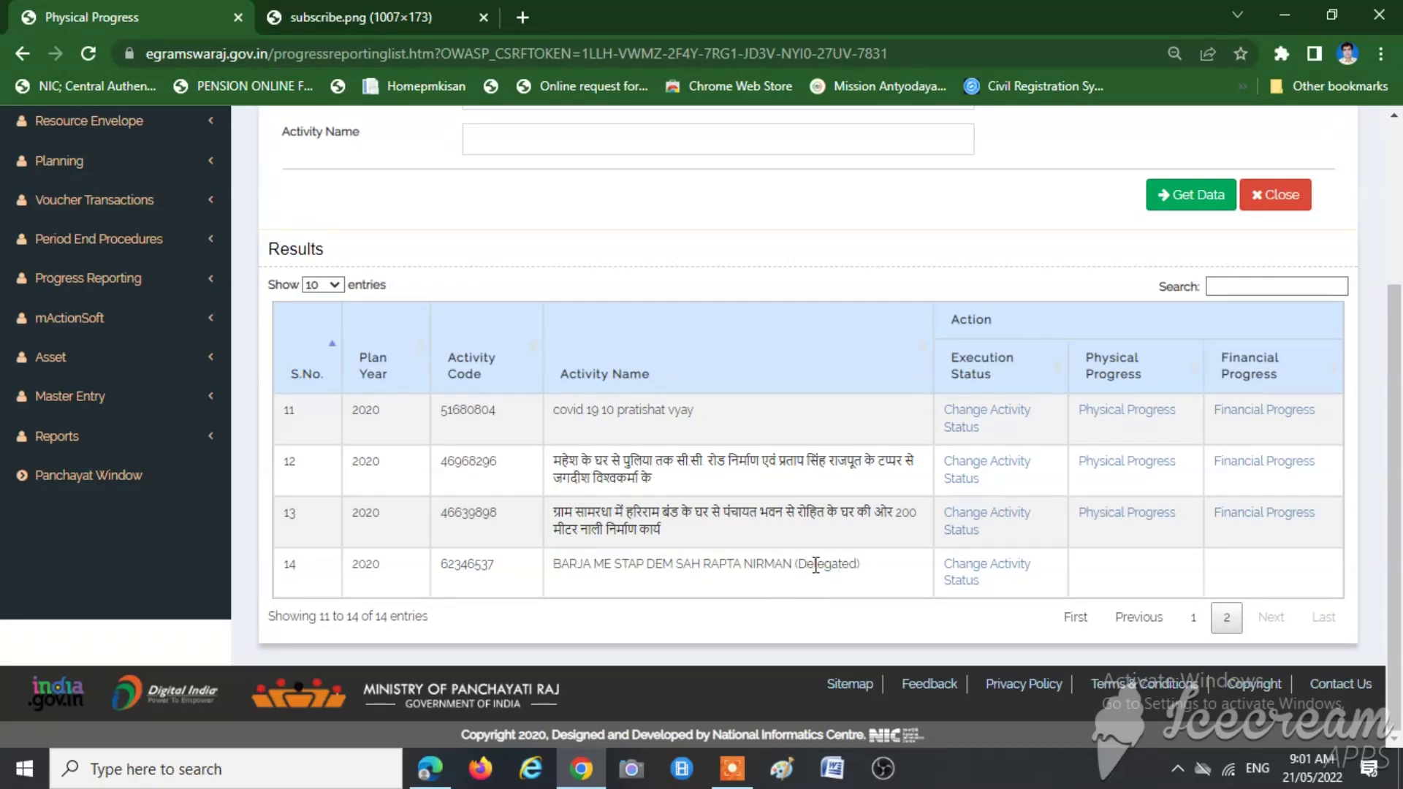
drag(801, 565, 883, 572)
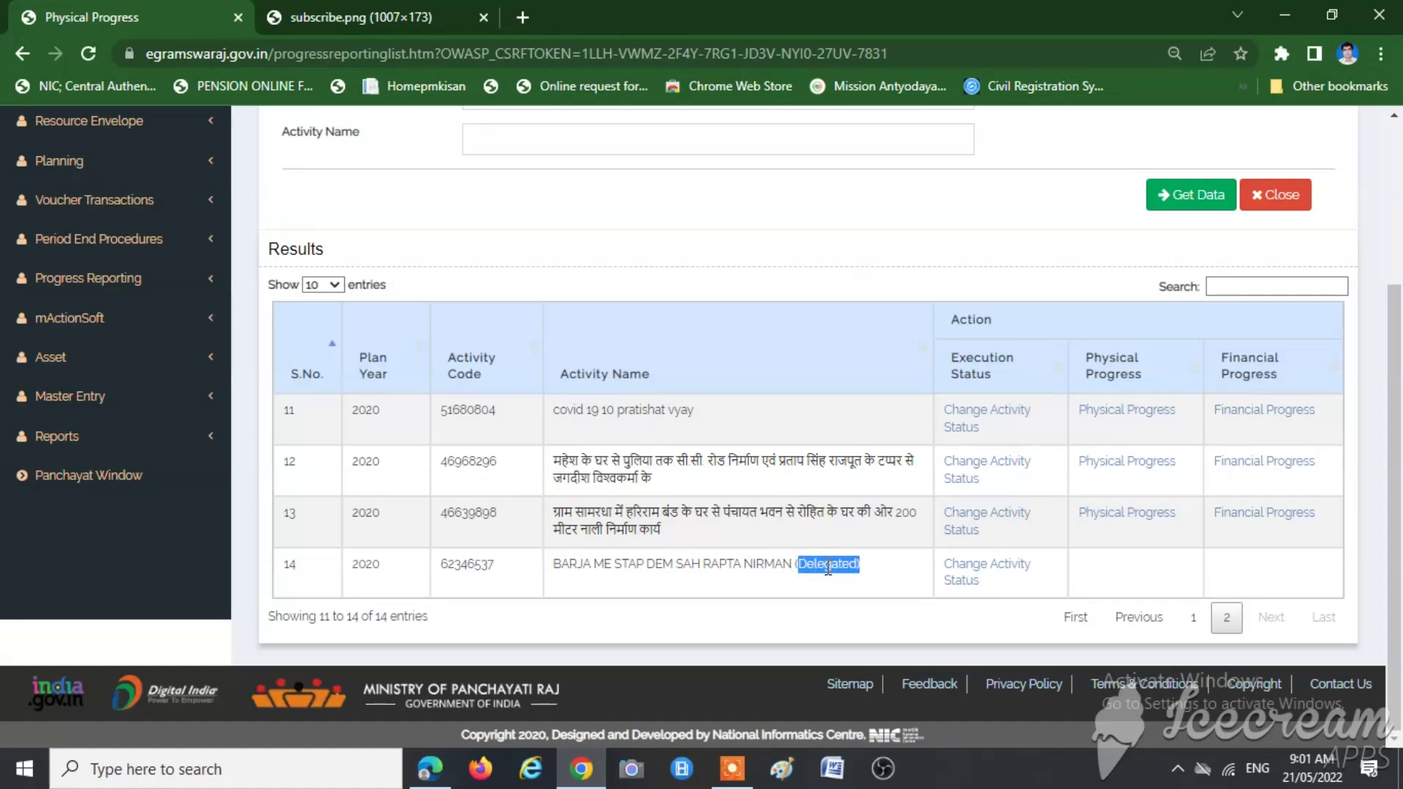
drag(796, 569, 862, 573)
double_click(469, 565)
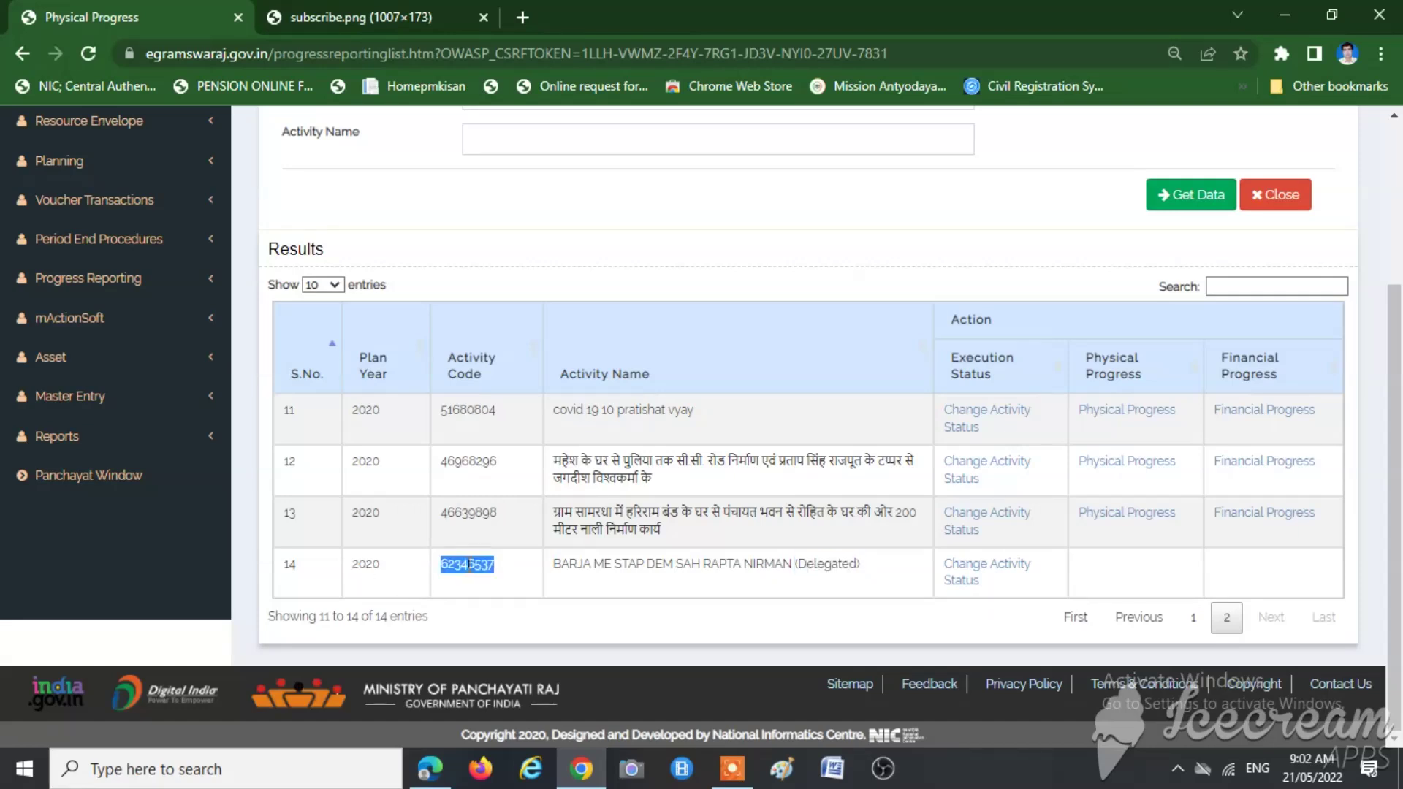
double_click(365, 564)
triple_click(555, 567)
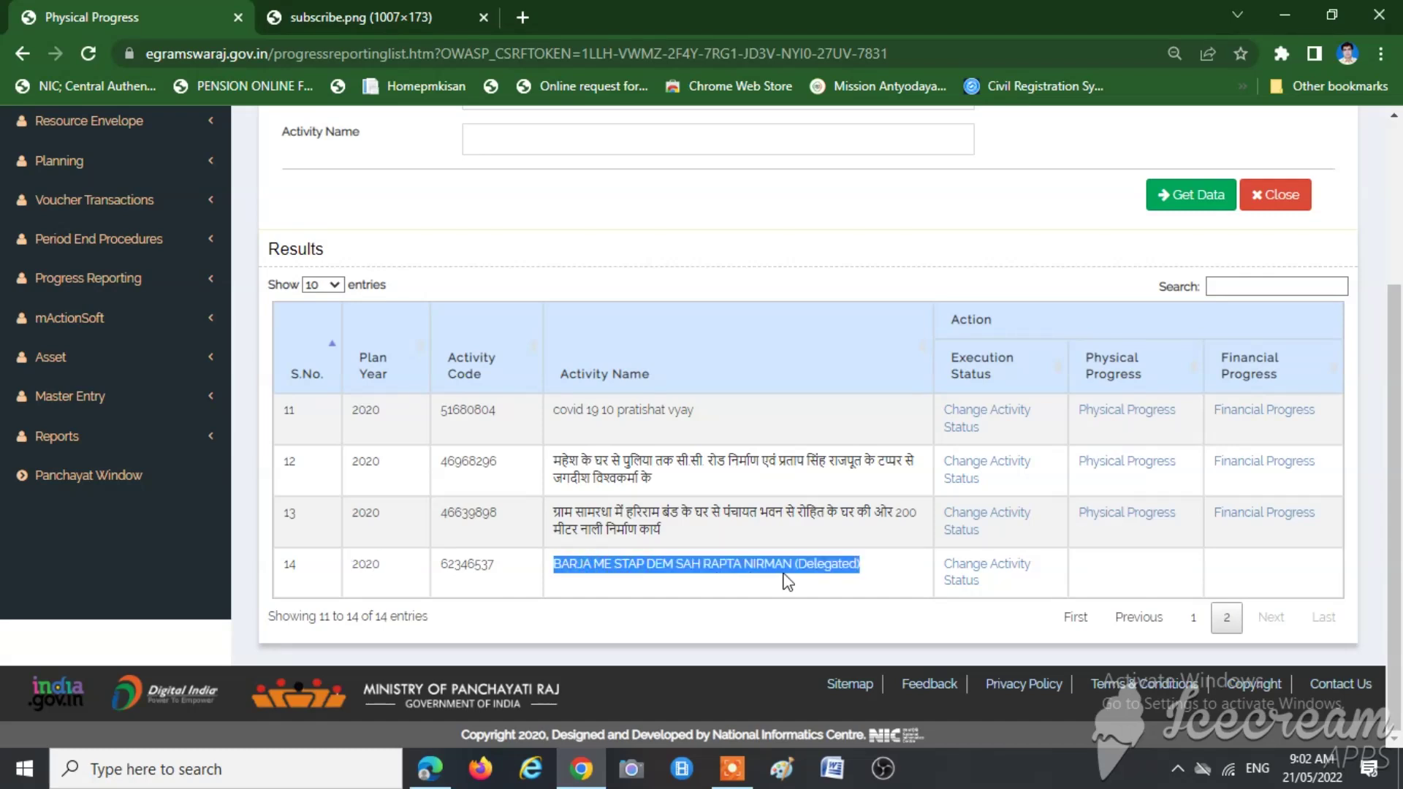
double_click(827, 566)
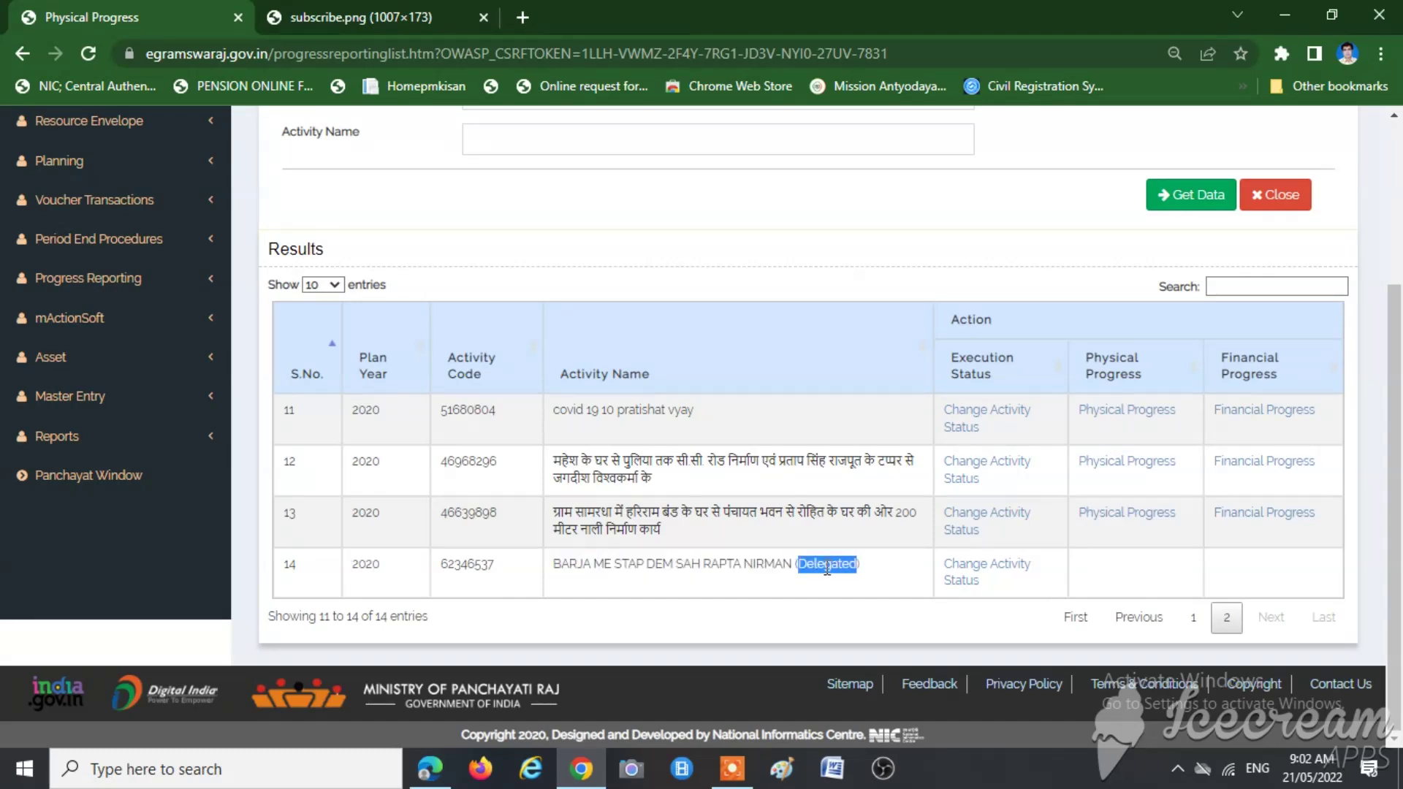
Step: Open the status change form for the delegated activity and review its activity name and proposed cost
click(963, 583)
click(795, 173)
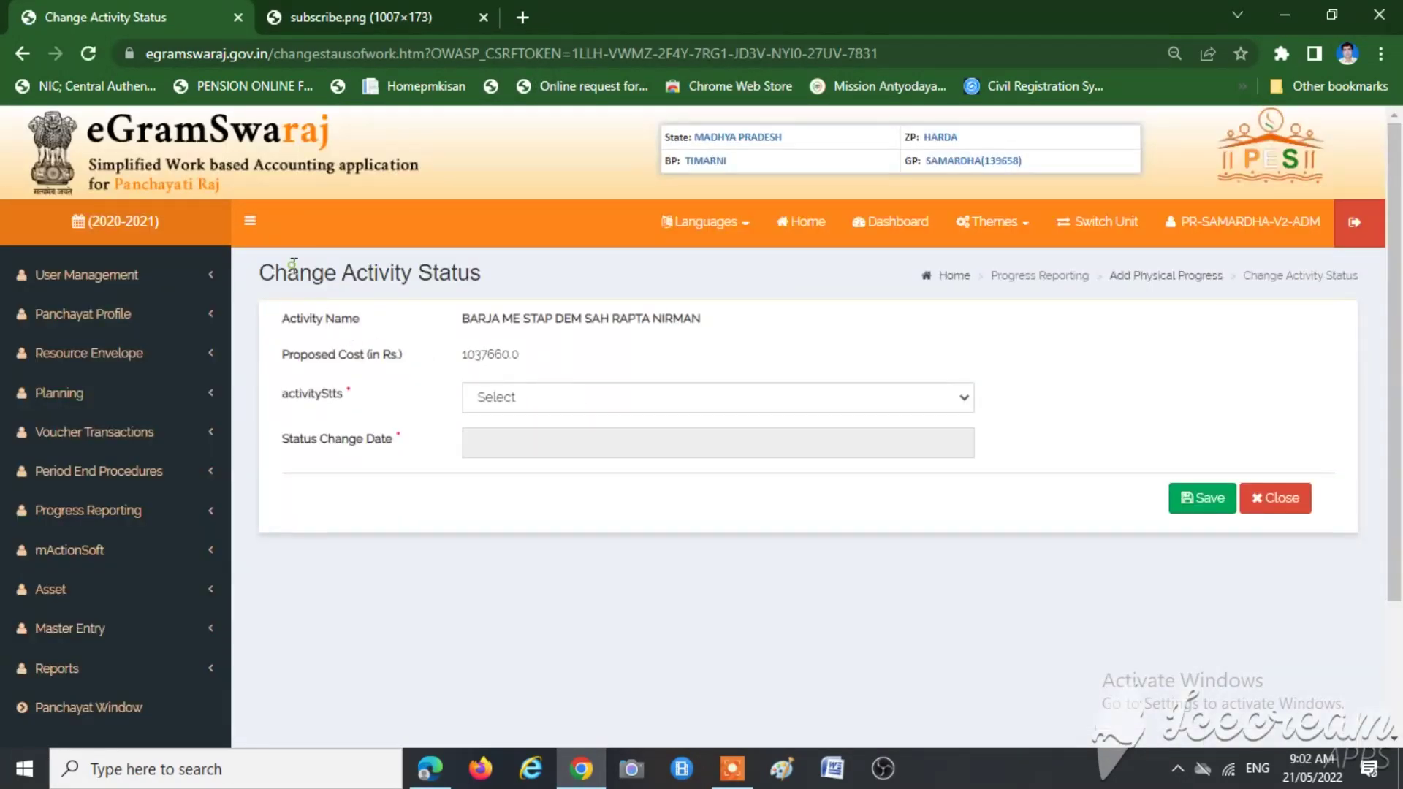
triple_click(292, 264)
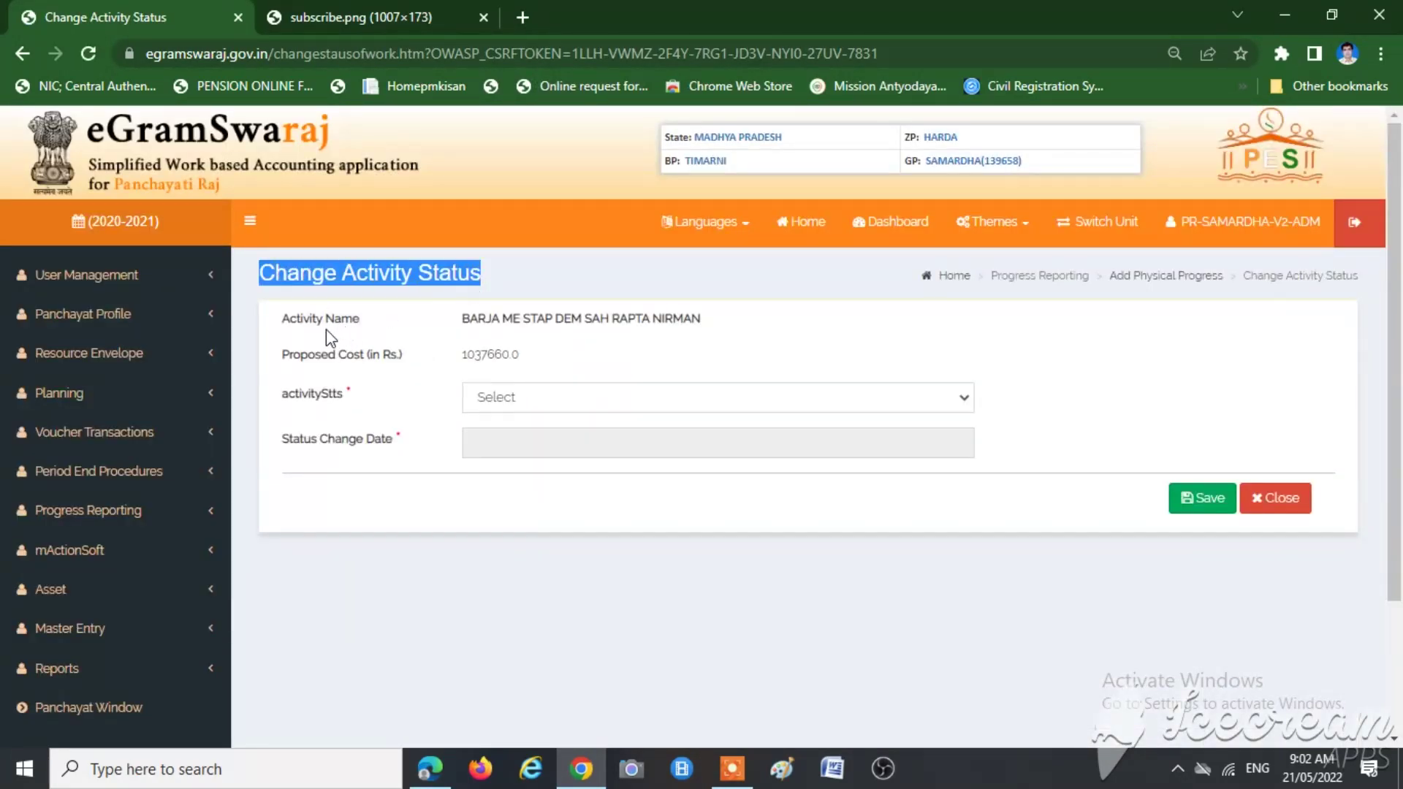
triple_click(504, 327)
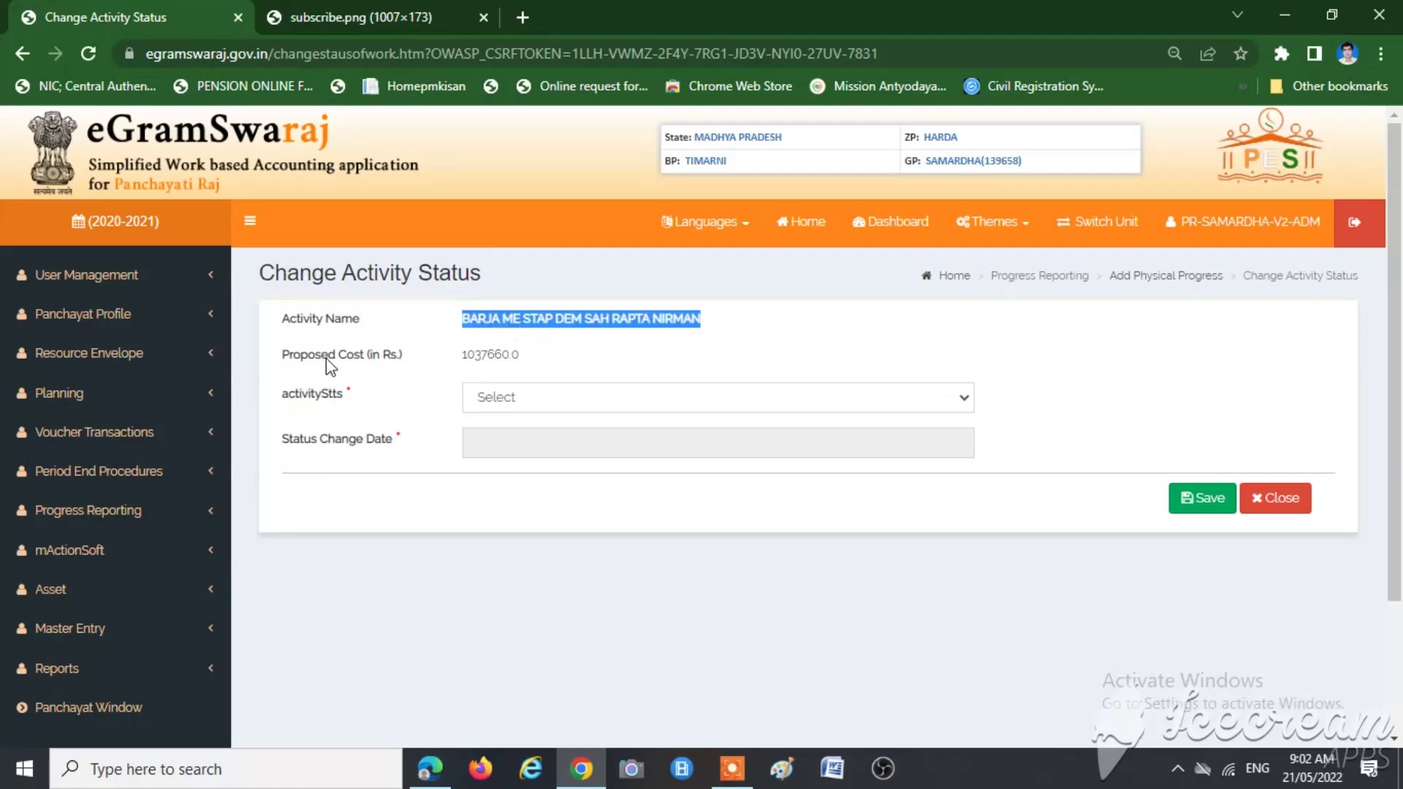
double_click(485, 356)
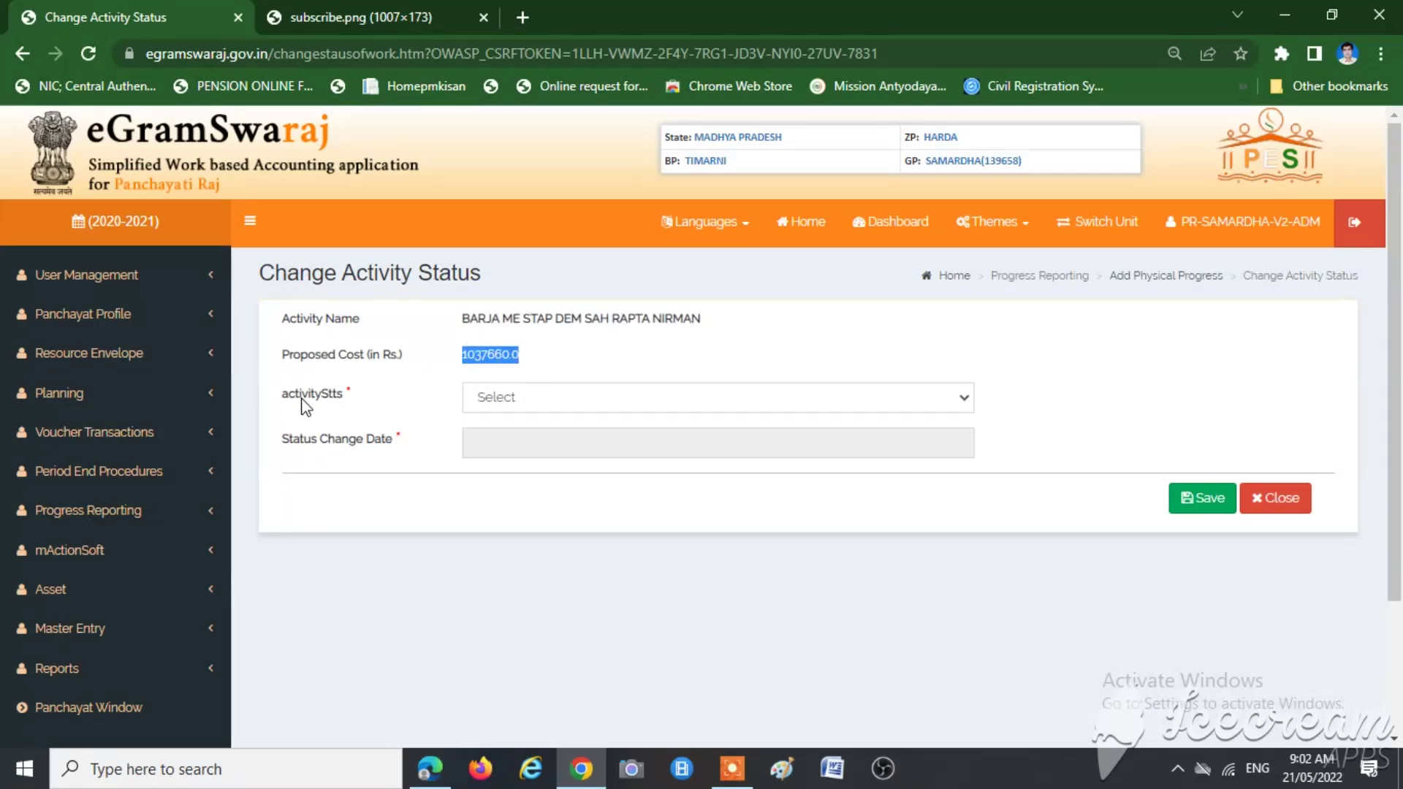
Step: Try to save the activity's status as On Going with status change date 21-05-2022
click(493, 399)
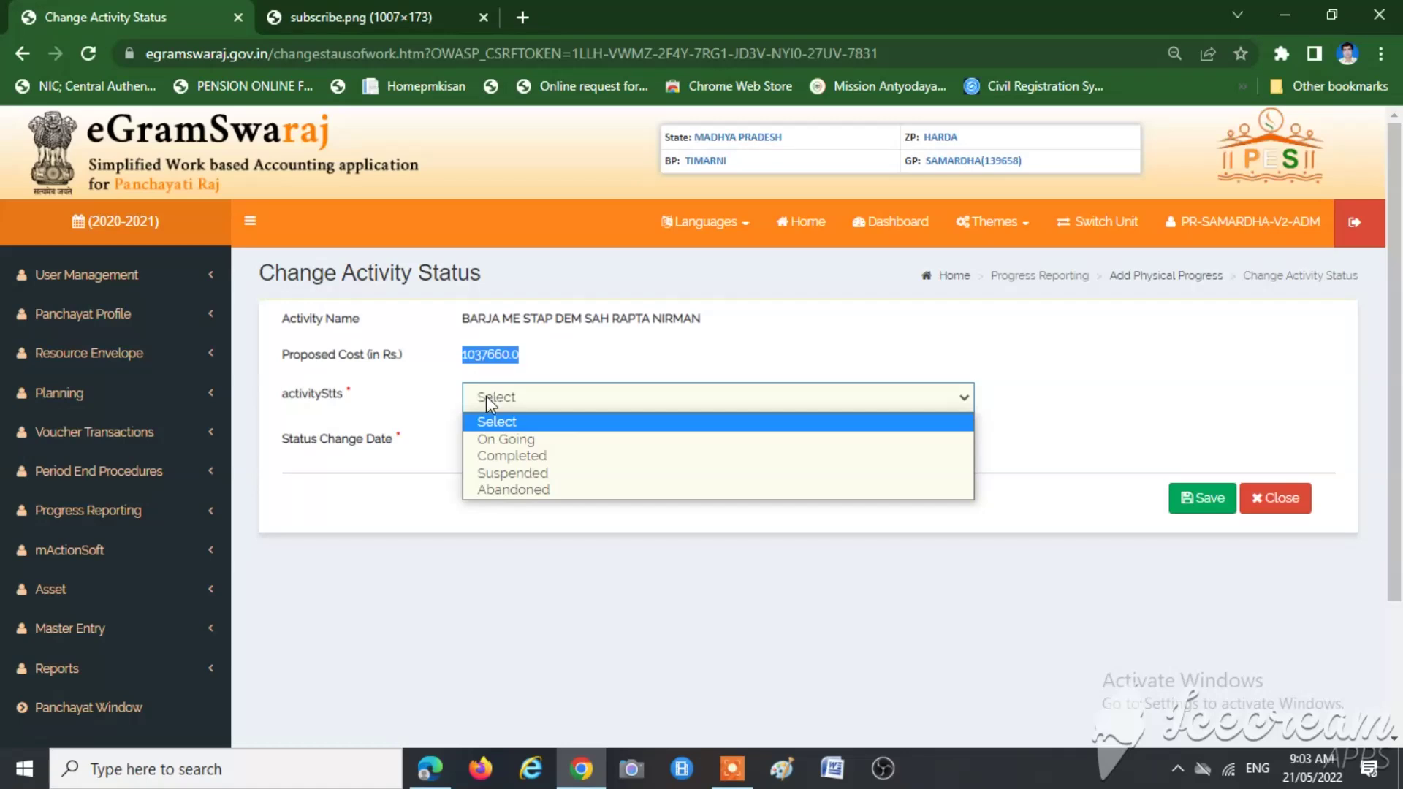
click(490, 439)
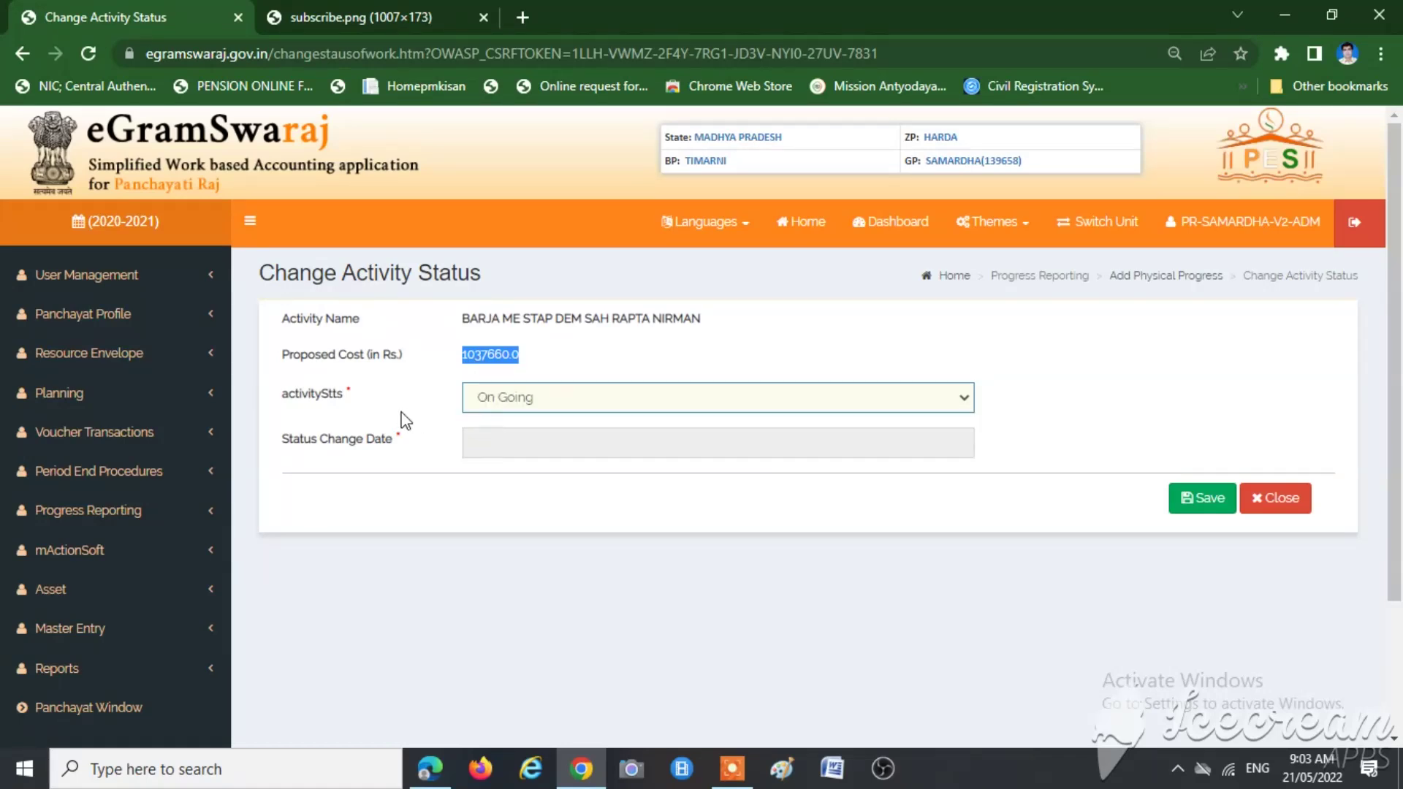
click(404, 418)
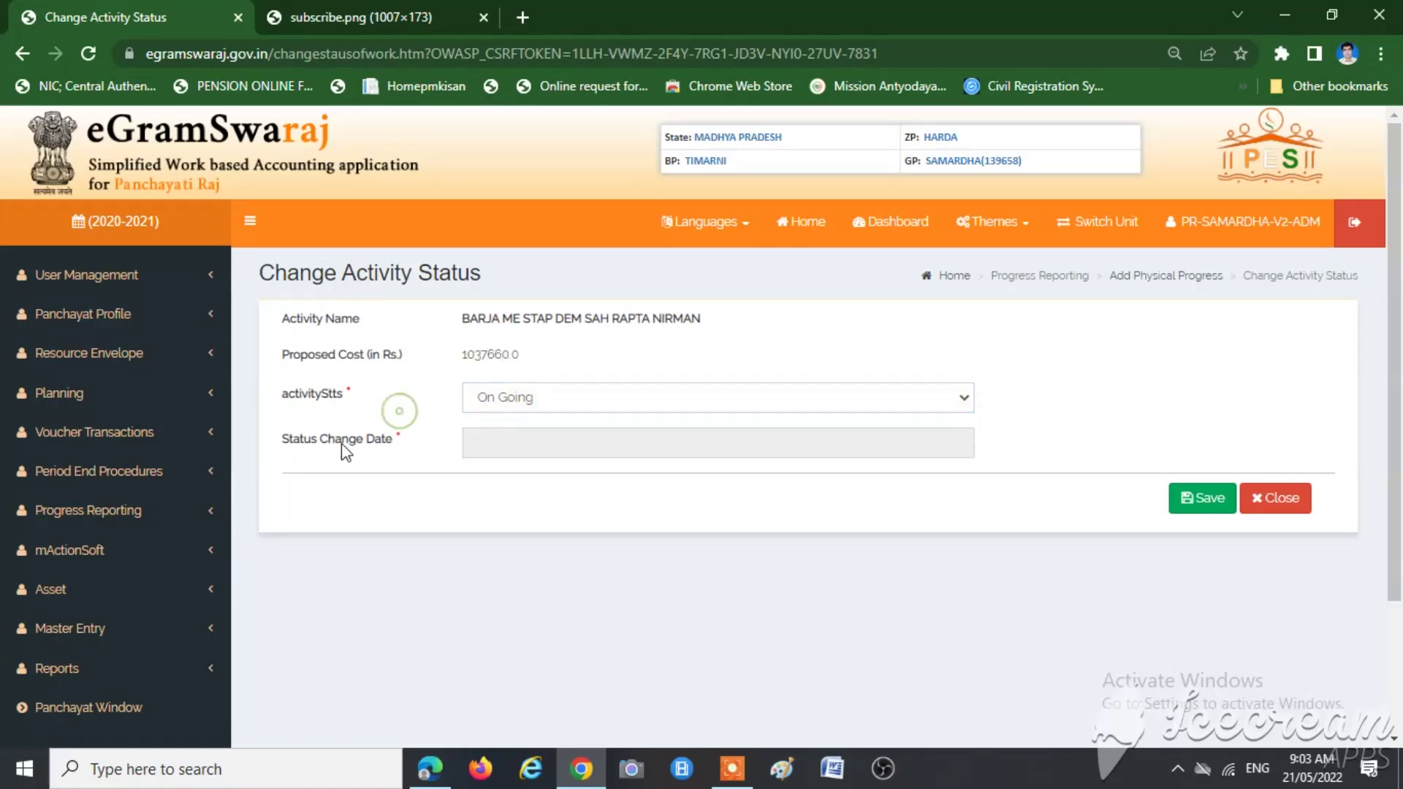
click(483, 448)
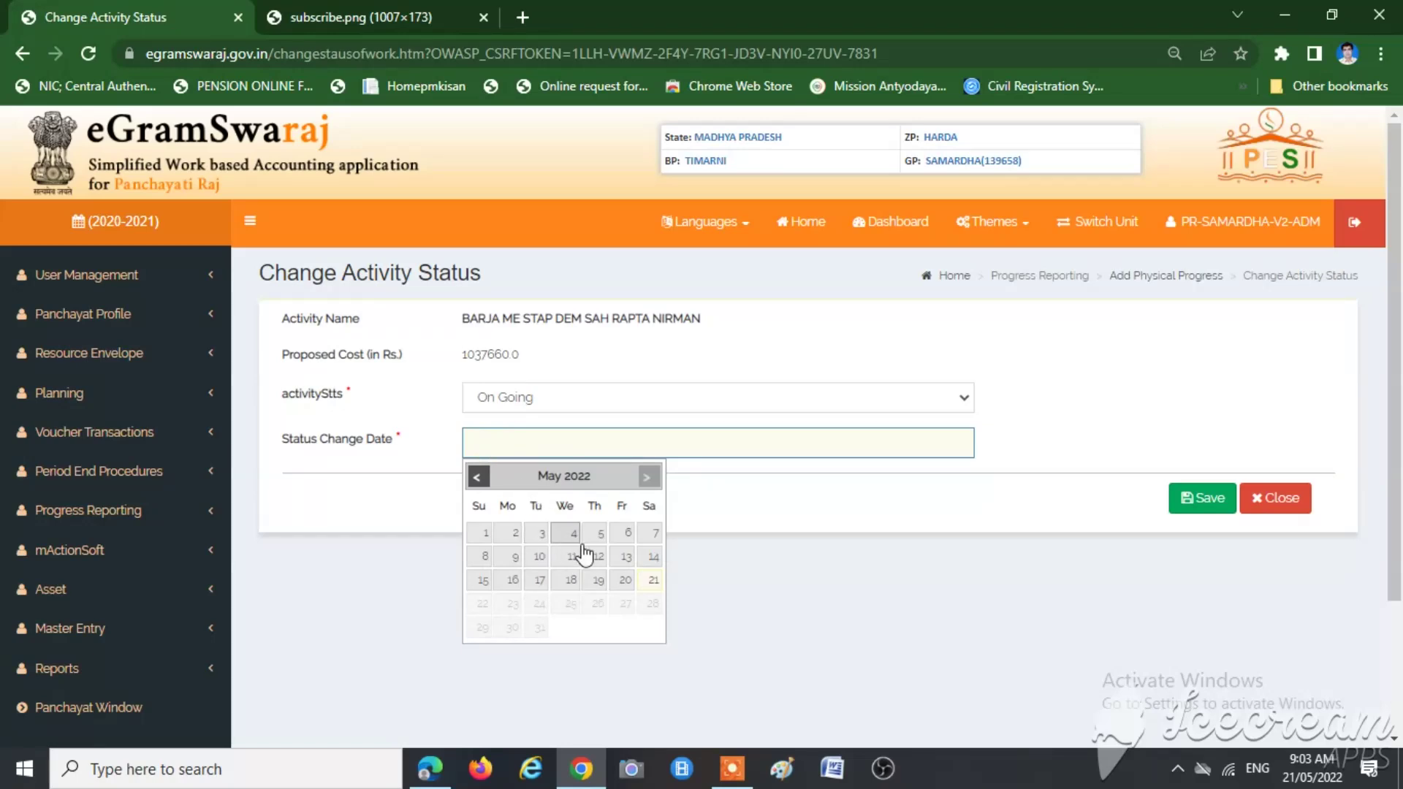
click(653, 582)
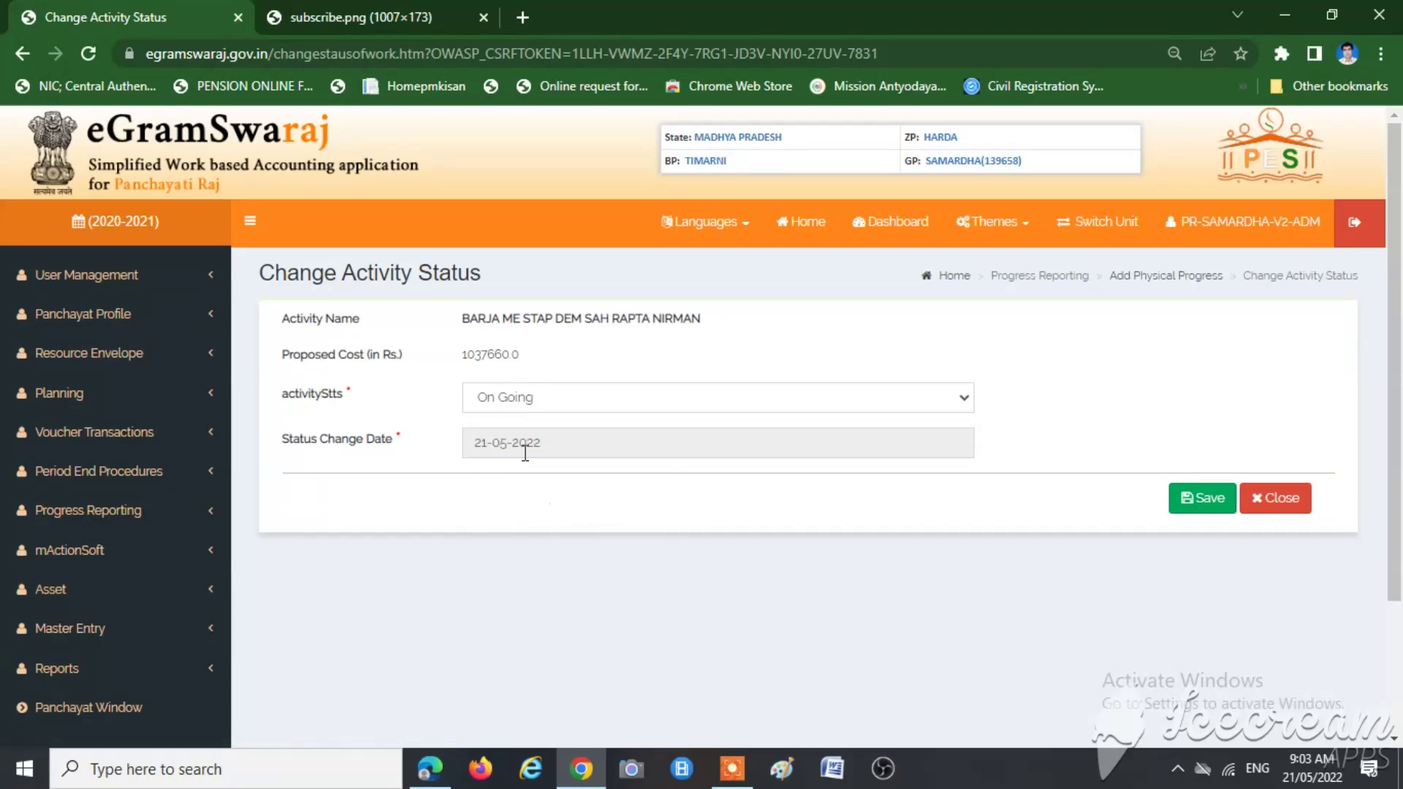
click(1206, 499)
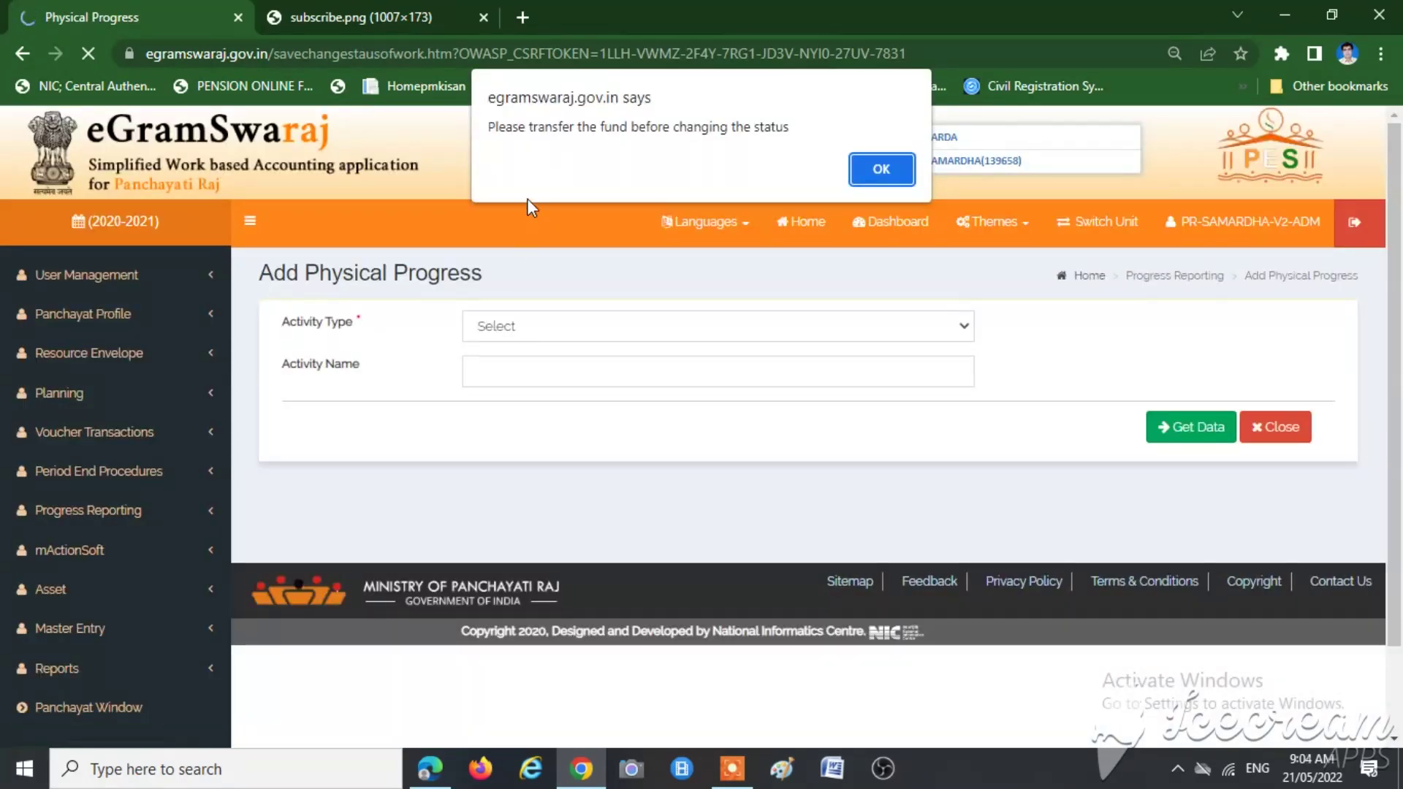
Step: Read the alert about the activity's status change and dismiss it
drag(519, 129, 656, 149)
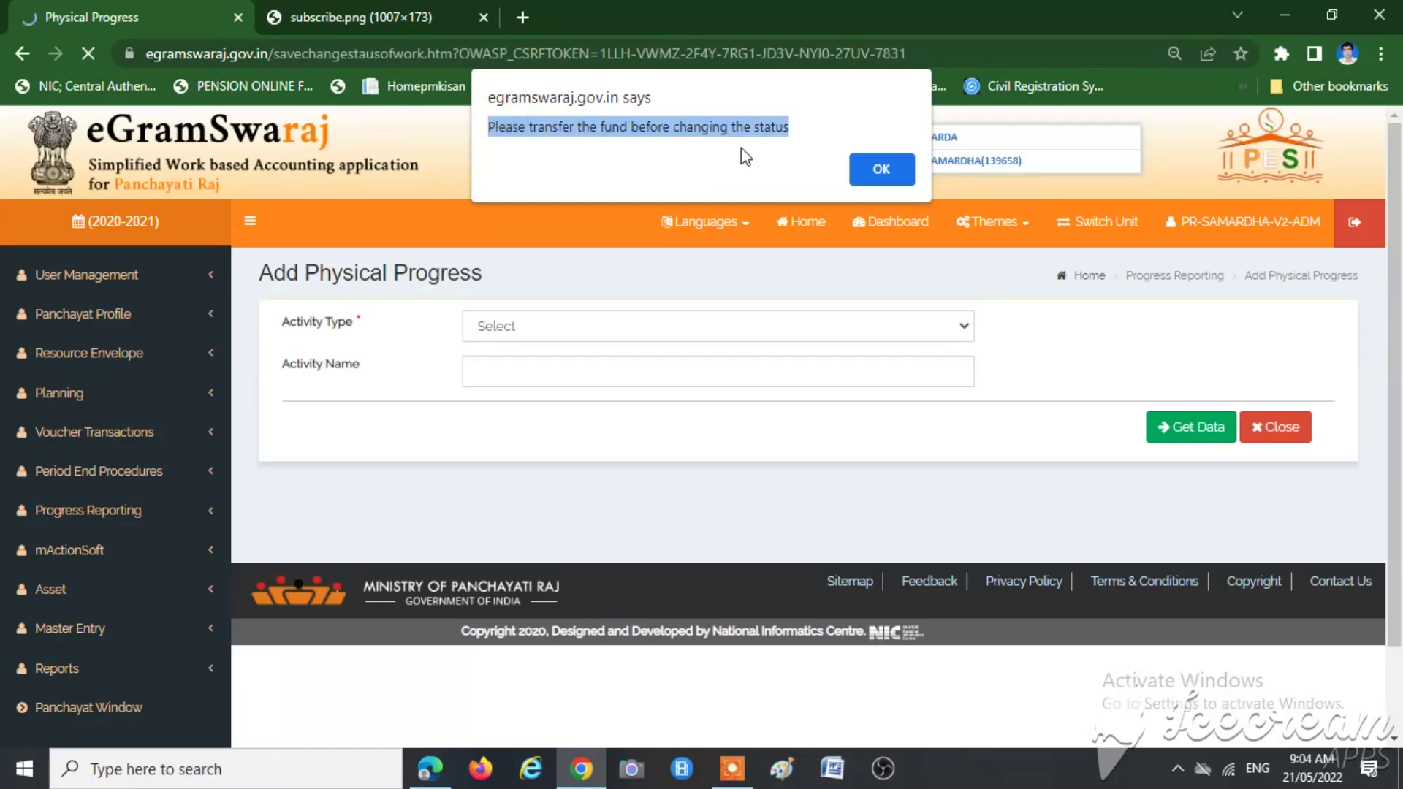
triple_click(699, 128)
double_click(541, 128)
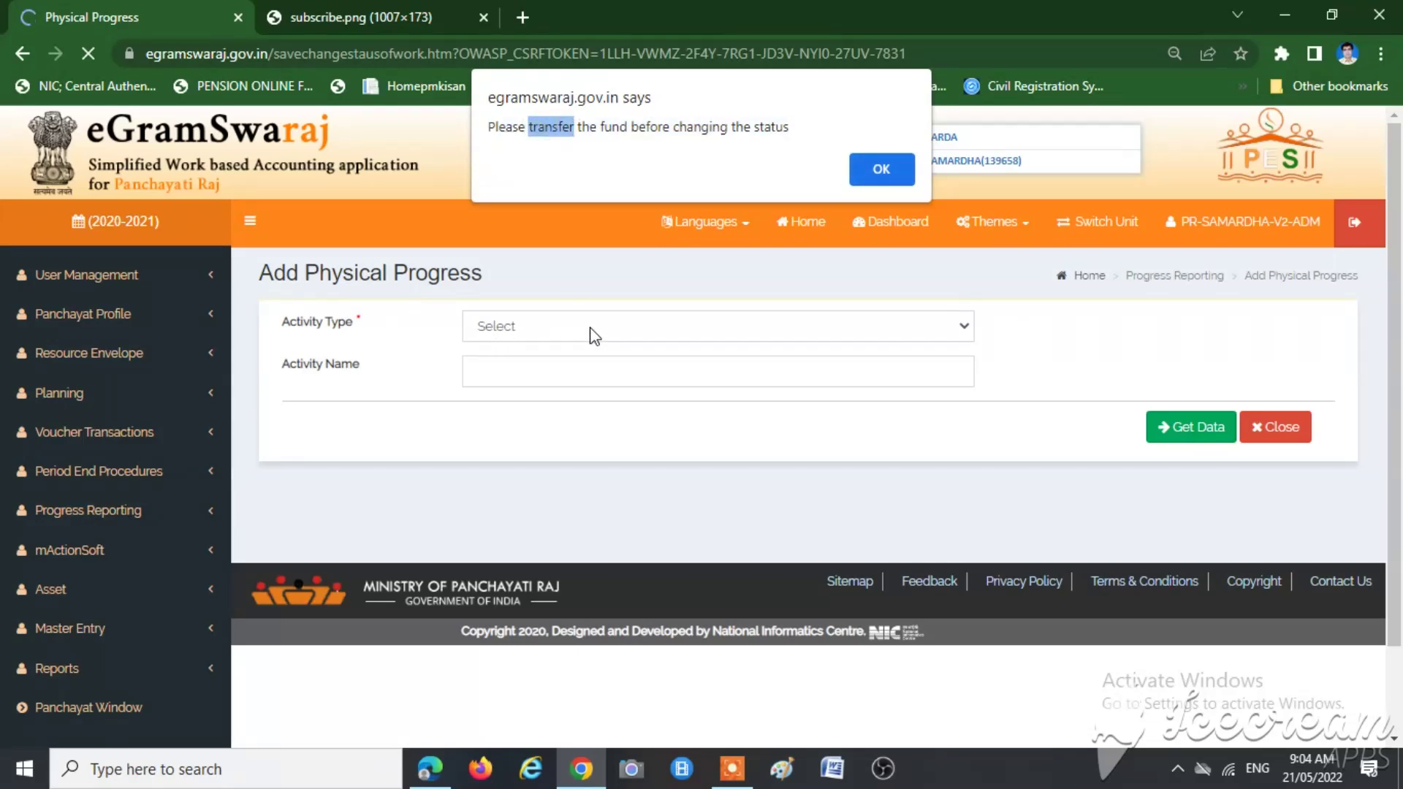
click(884, 169)
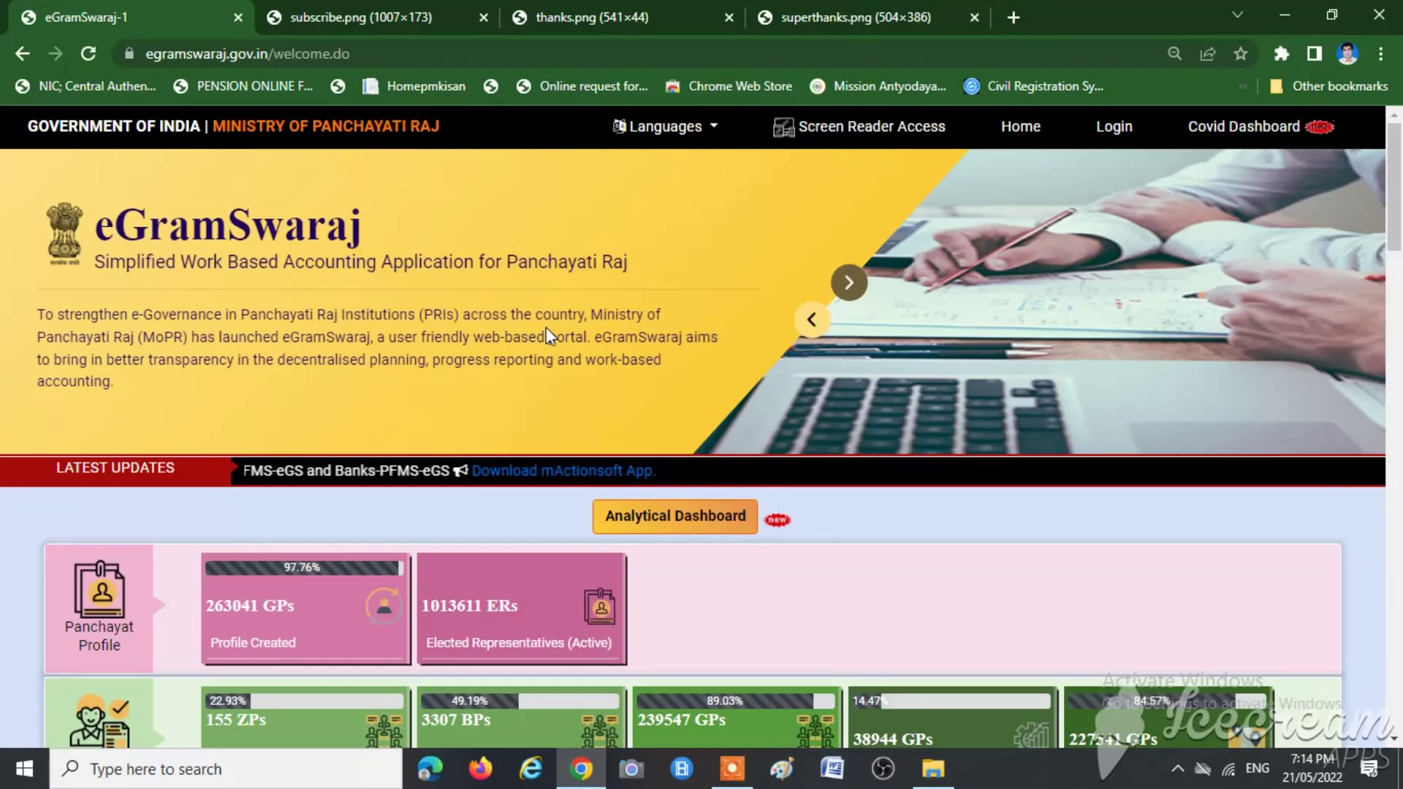
Step: Log in to the portal and choose financial year 2022-2023 for the assigned unit
click(1114, 132)
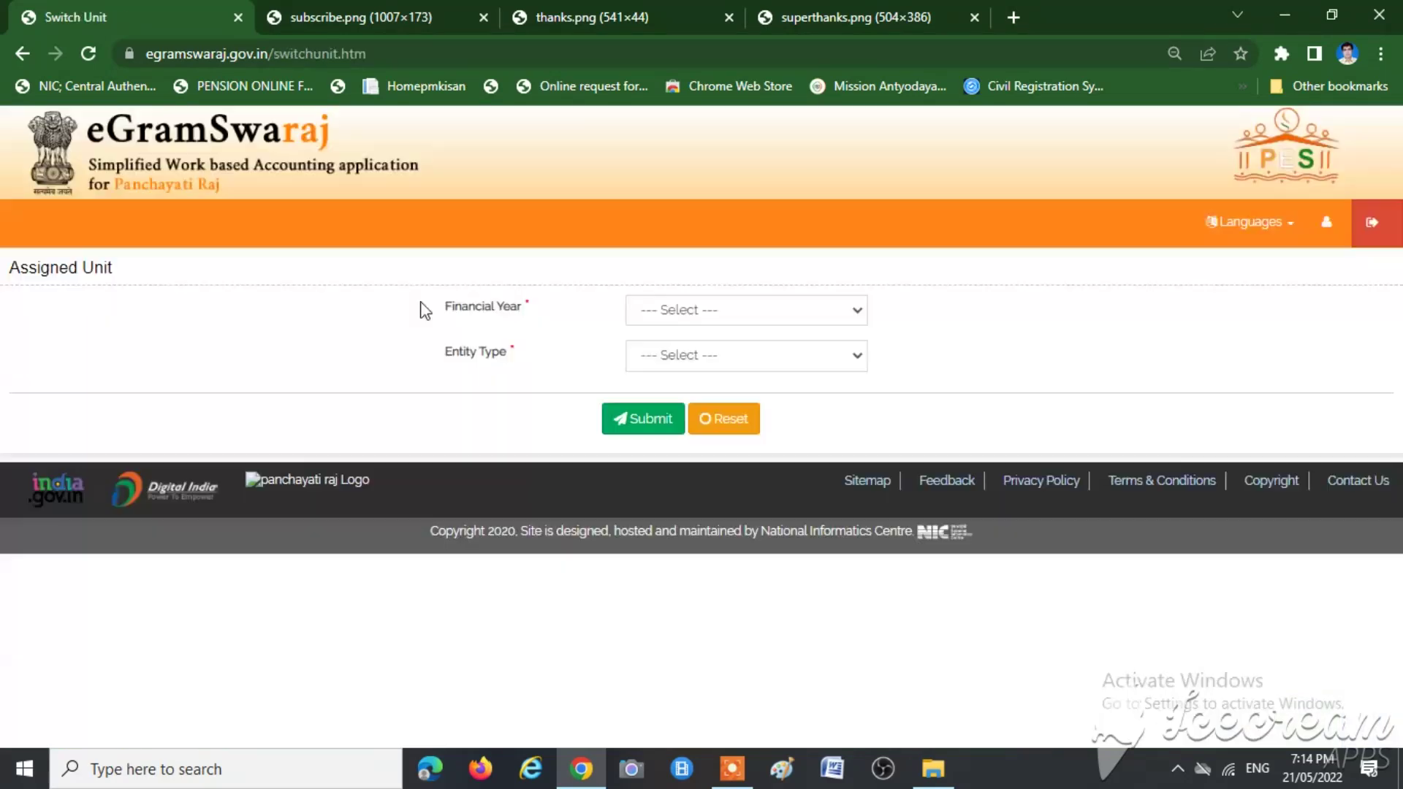
triple_click(470, 310)
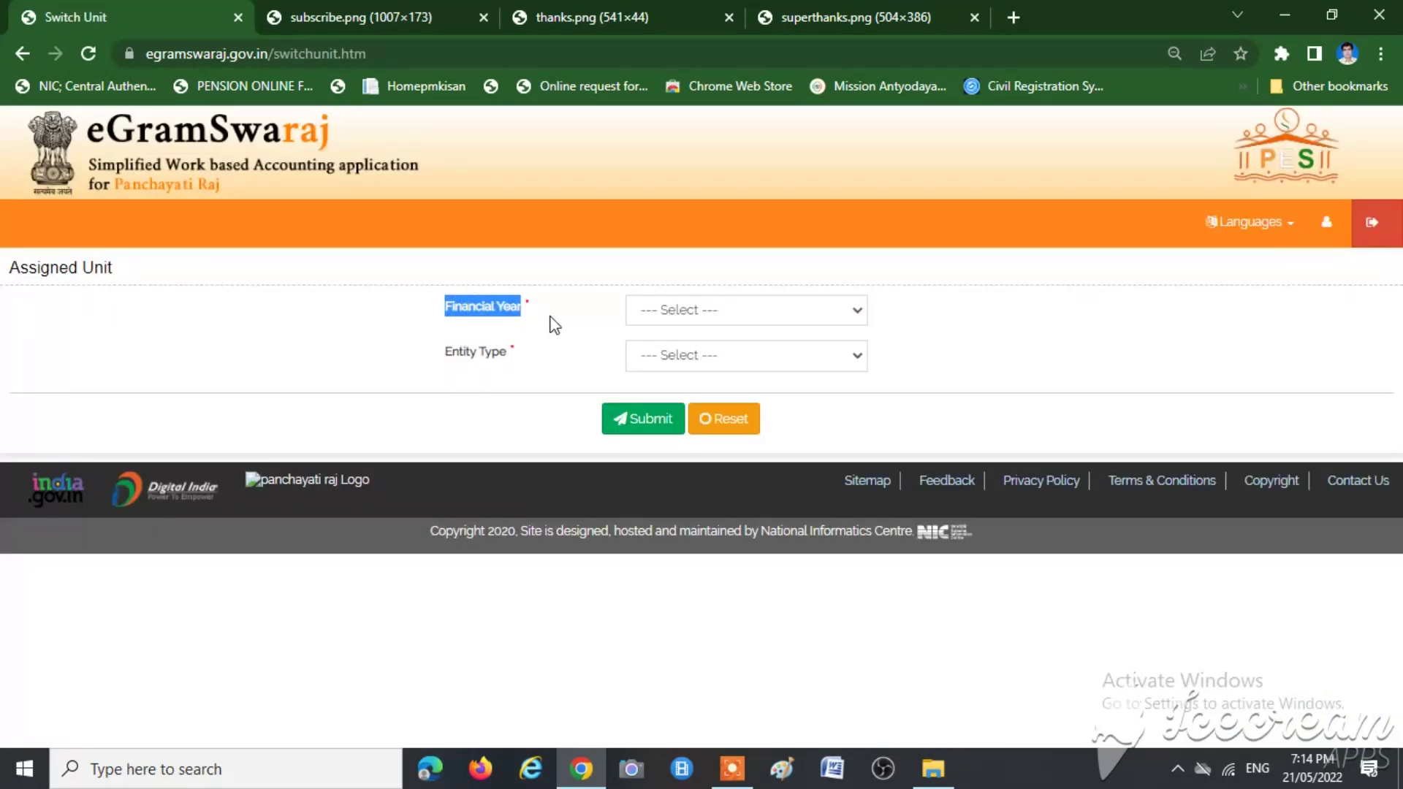
click(666, 312)
click(658, 625)
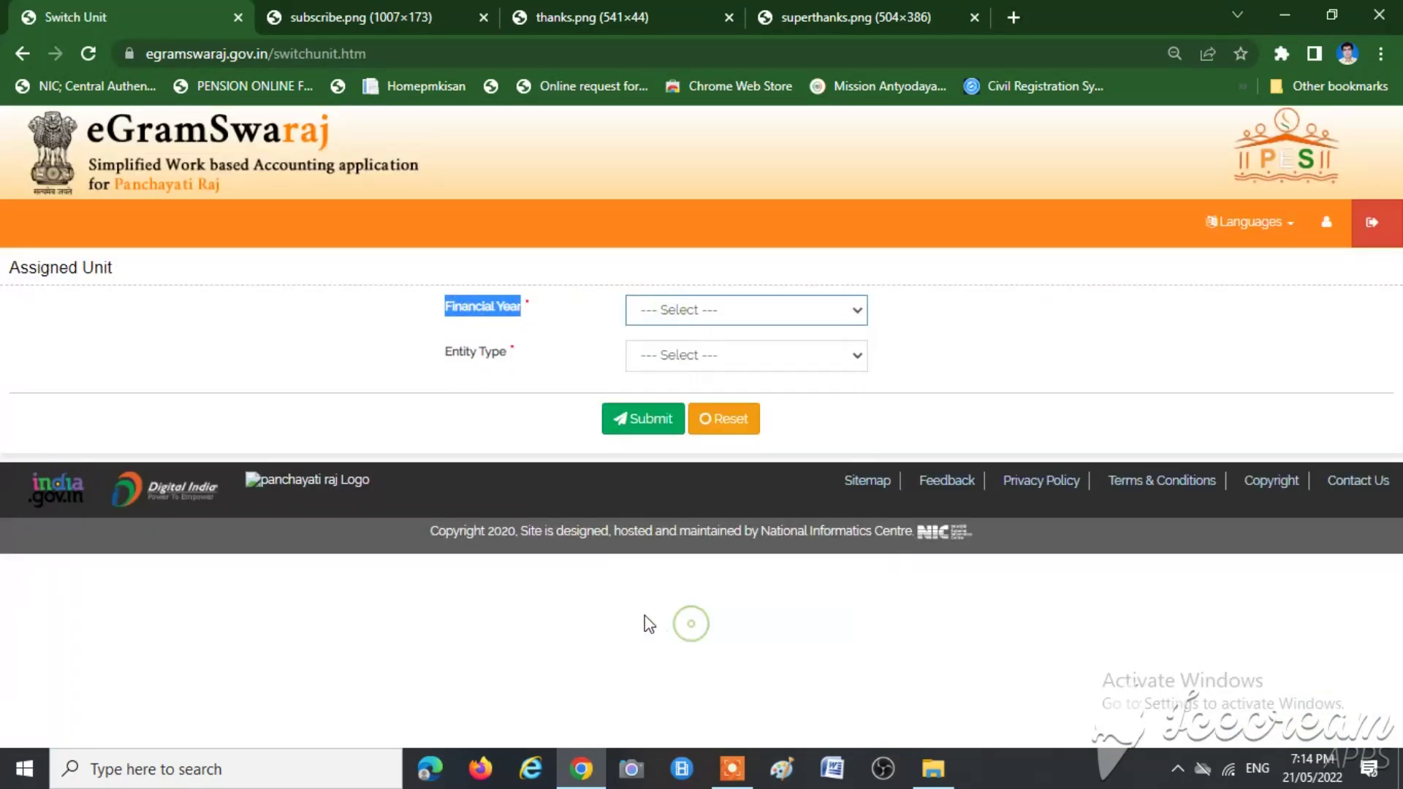
click(634, 632)
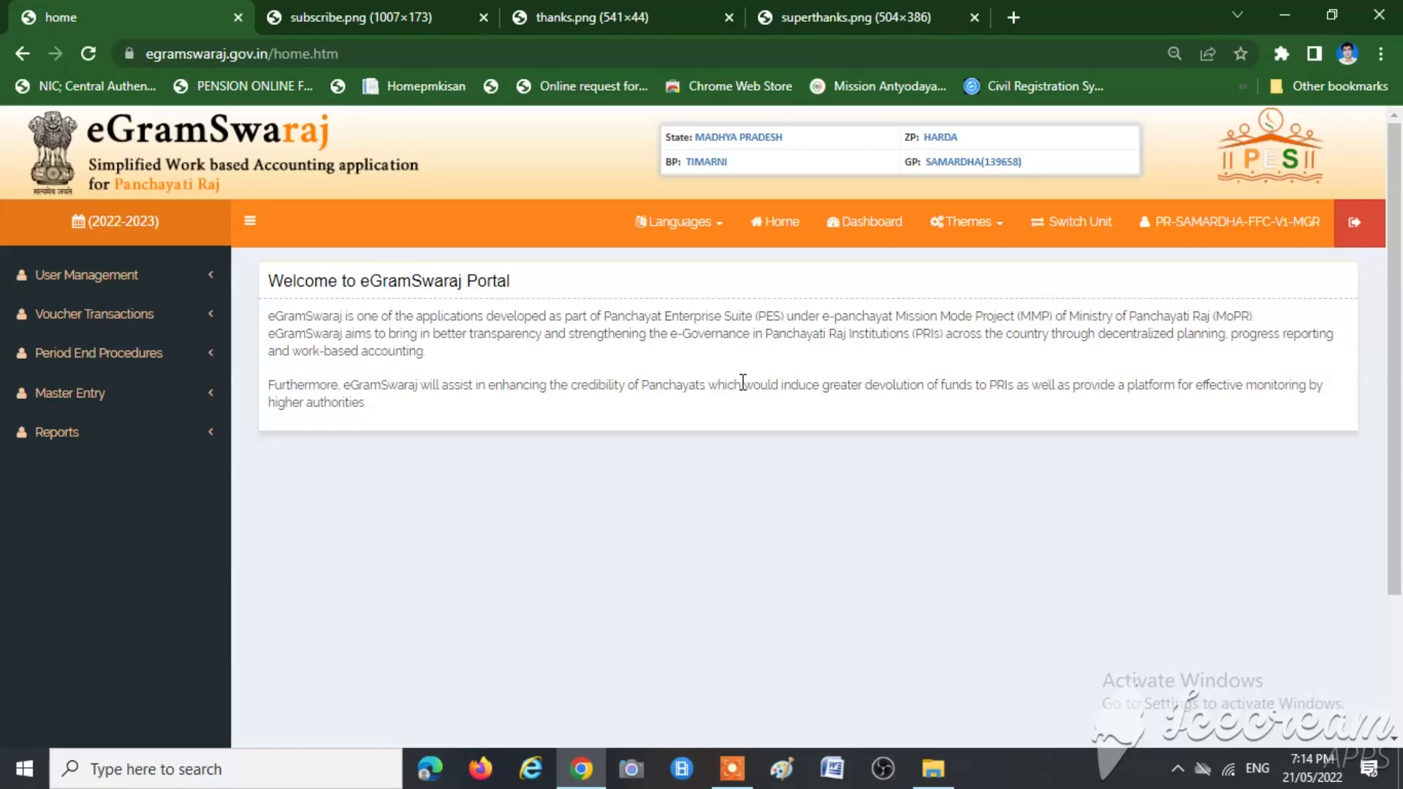
Step: Try to open the form for adding a receipt voucher and log out from the error page
triple_click(360, 285)
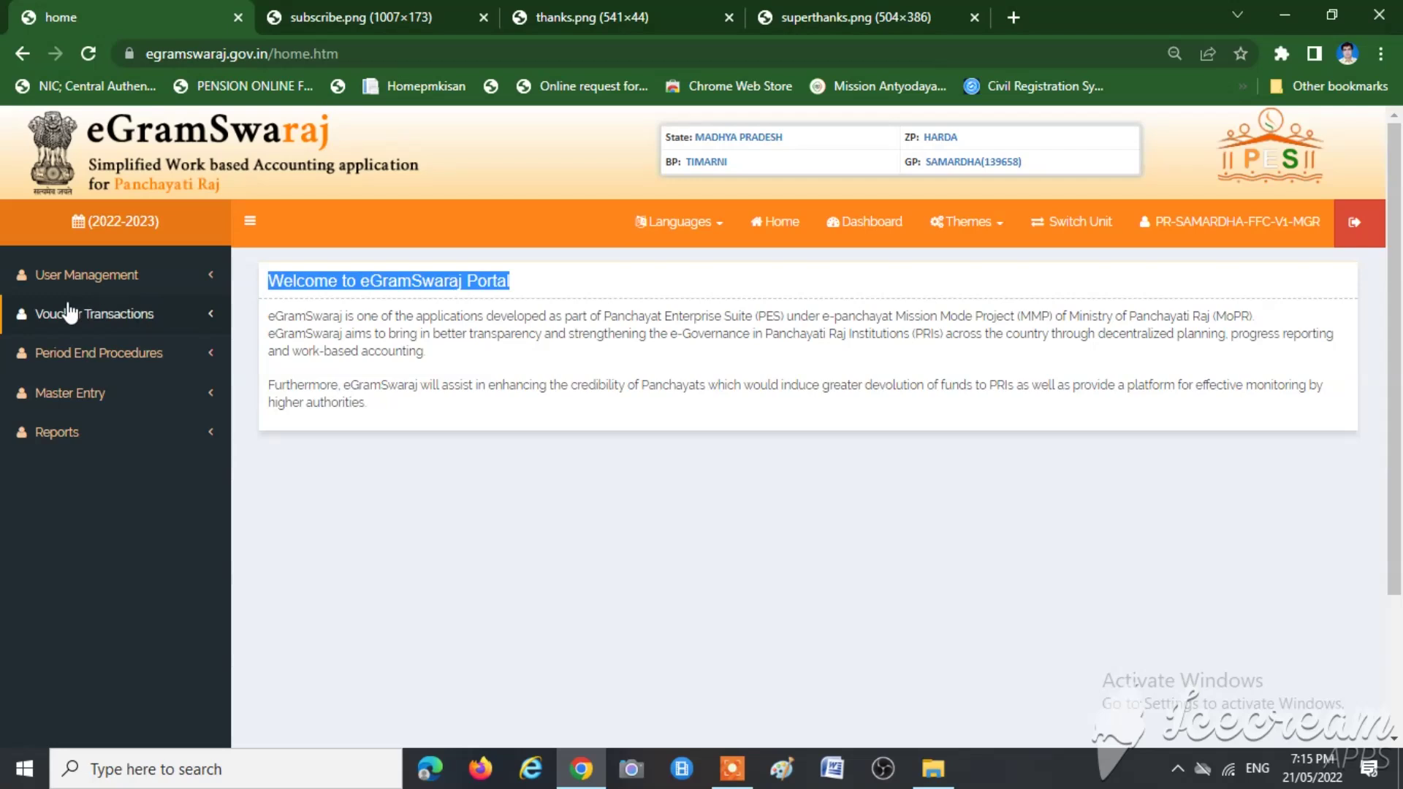
click(73, 315)
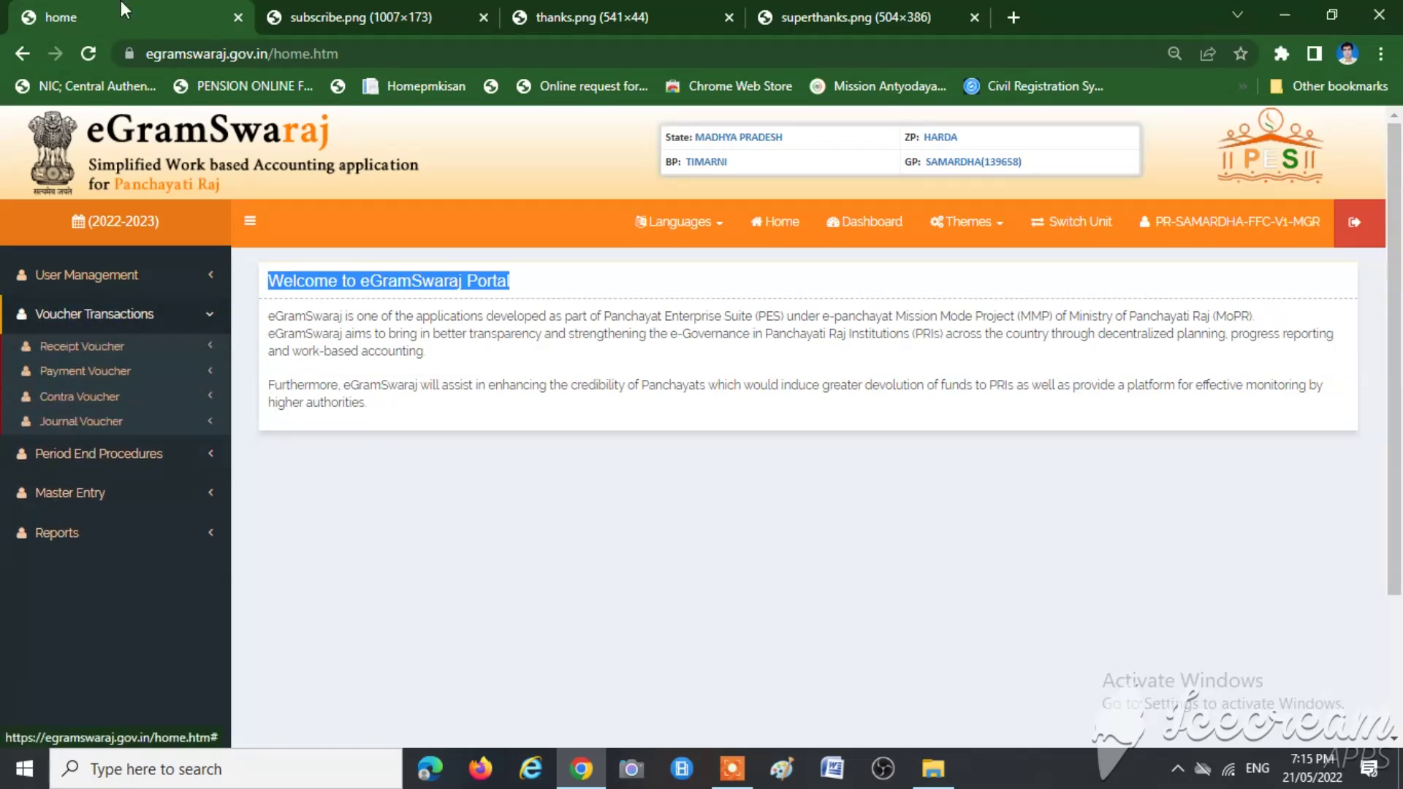
click(70, 351)
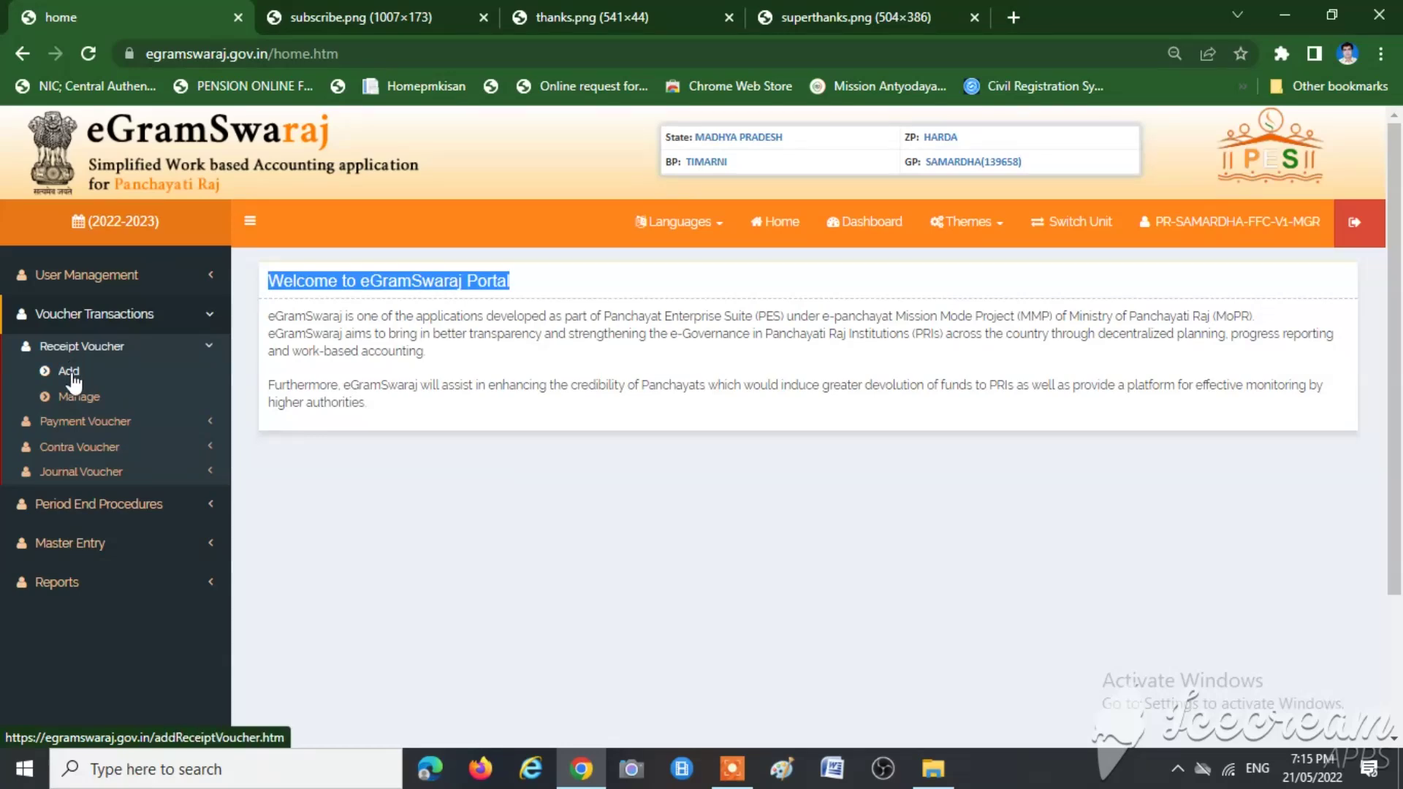
click(71, 371)
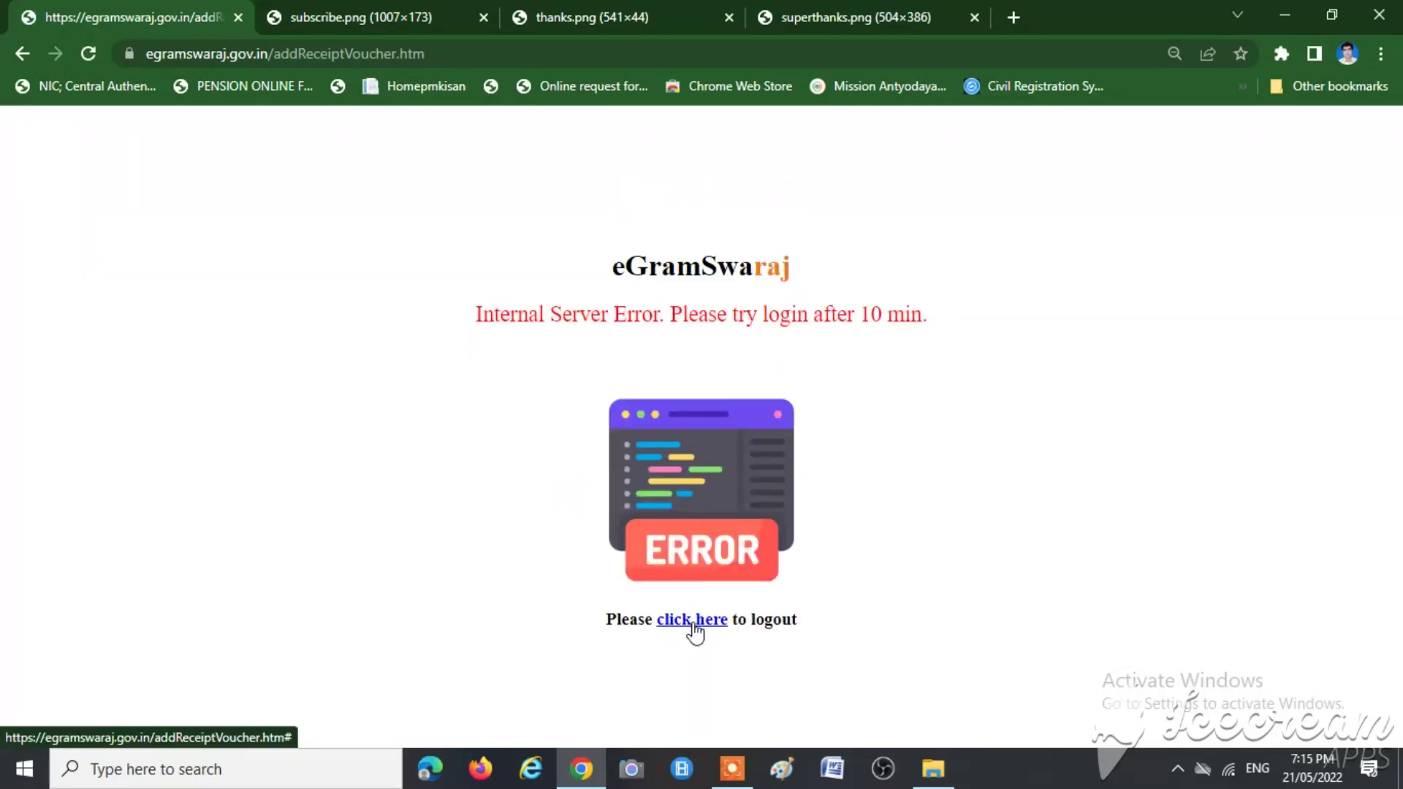
click(692, 624)
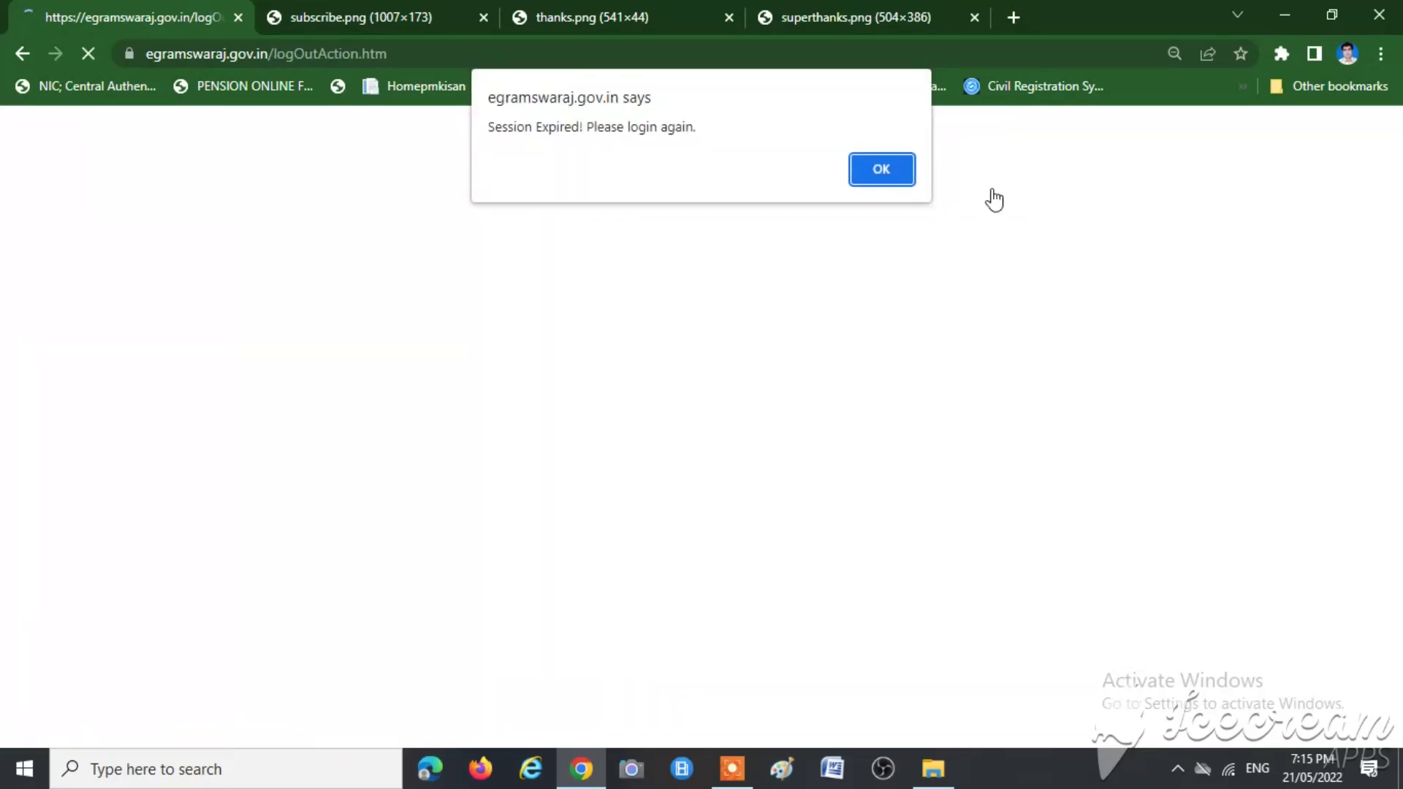
click(882, 170)
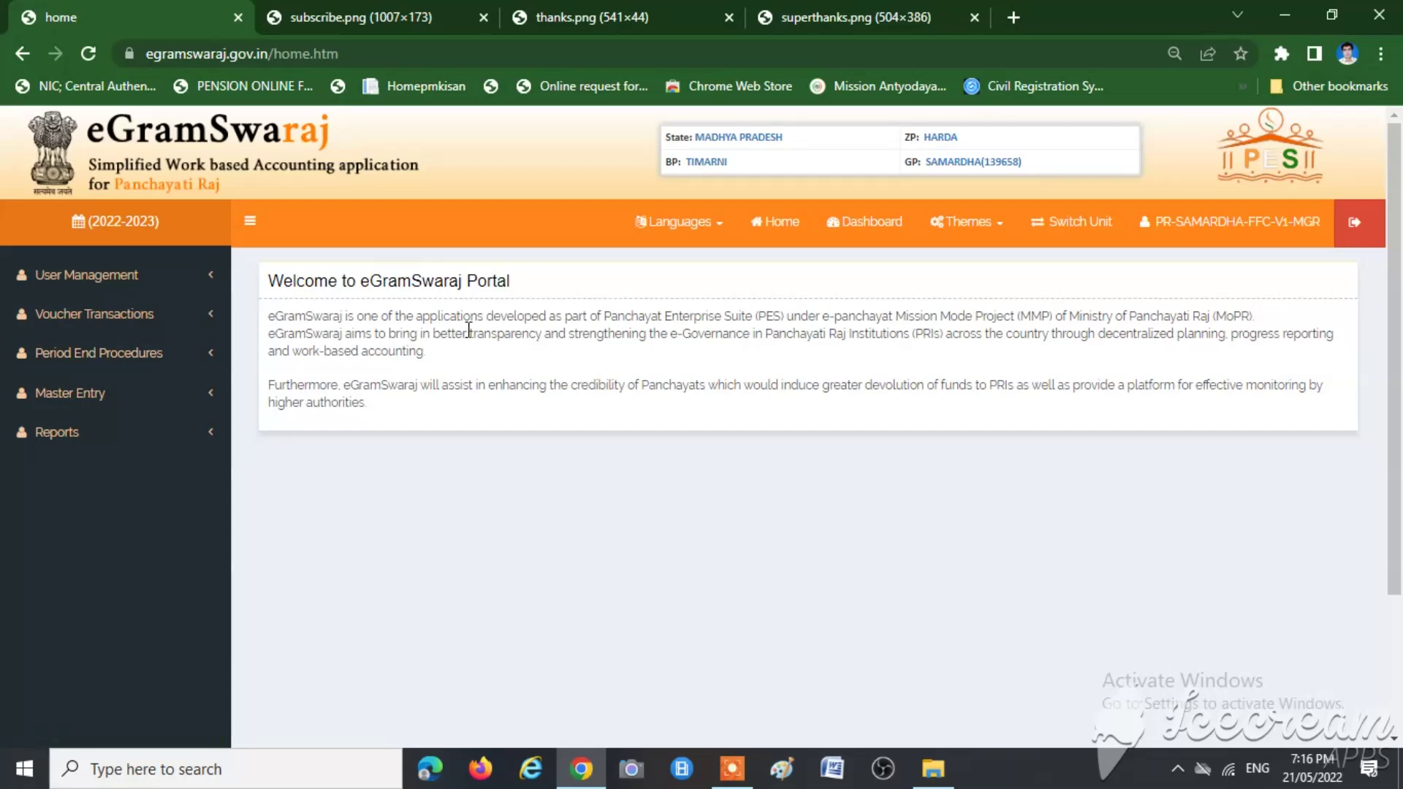
Step: Start a new receipt voucher and set its receipt type to Transfer
click(78, 320)
click(69, 348)
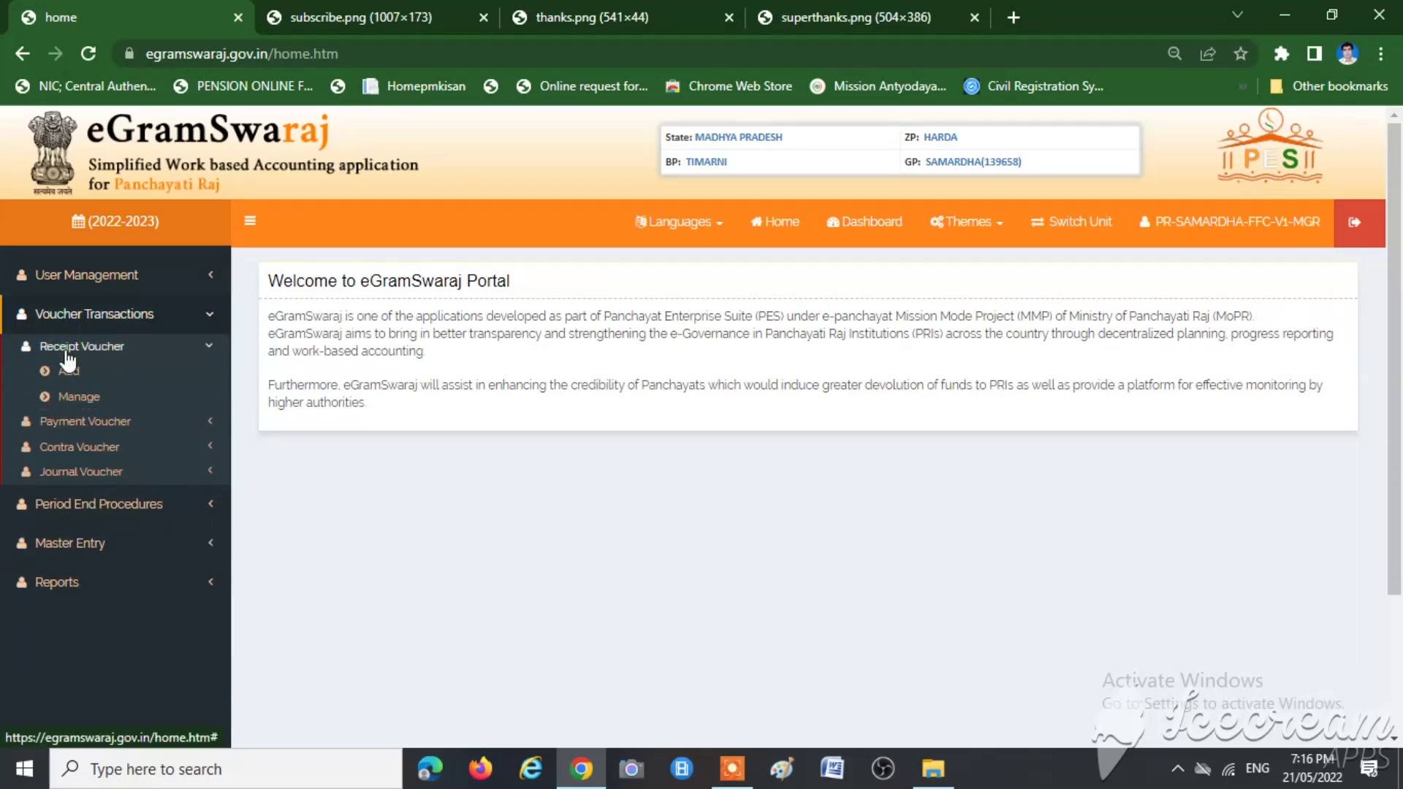
click(66, 371)
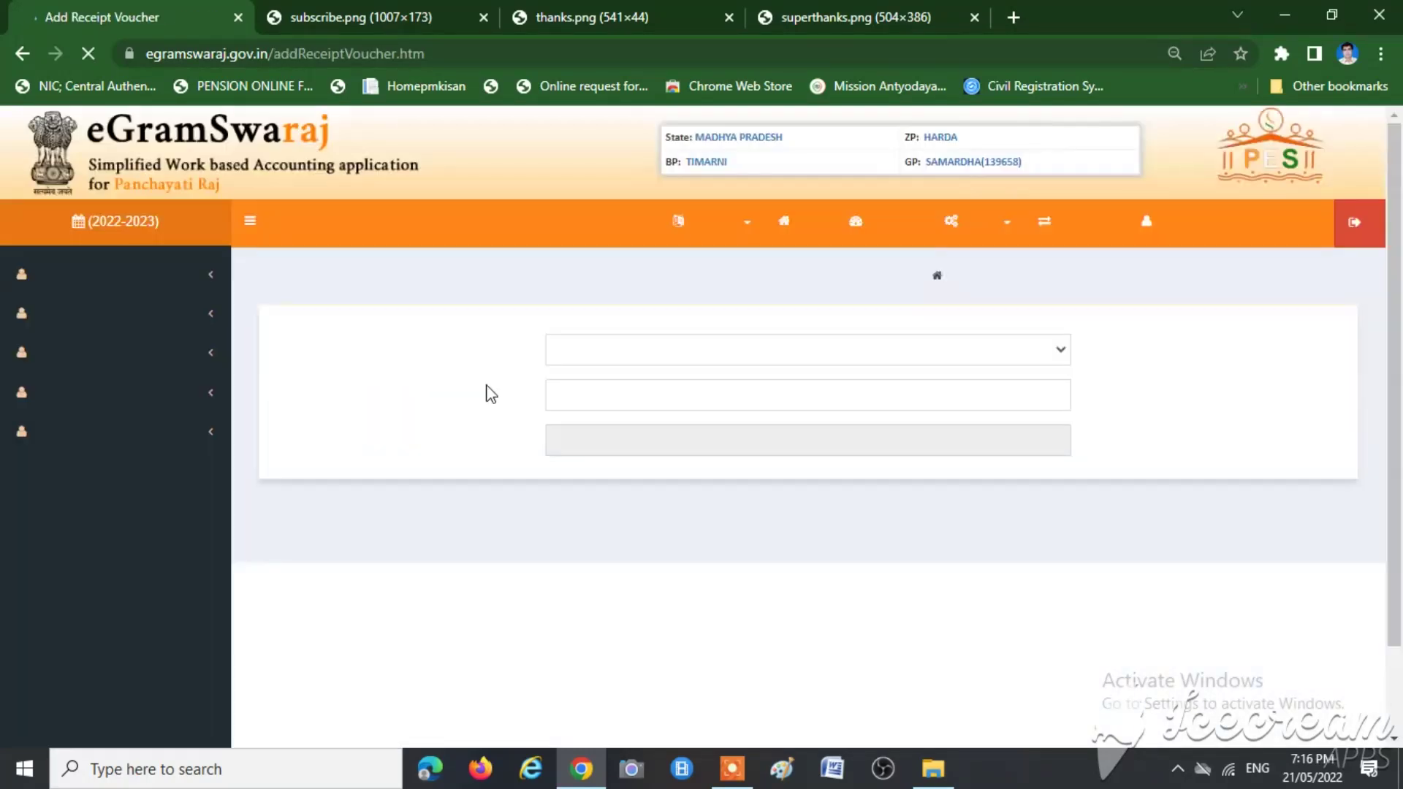
triple_click(274, 278)
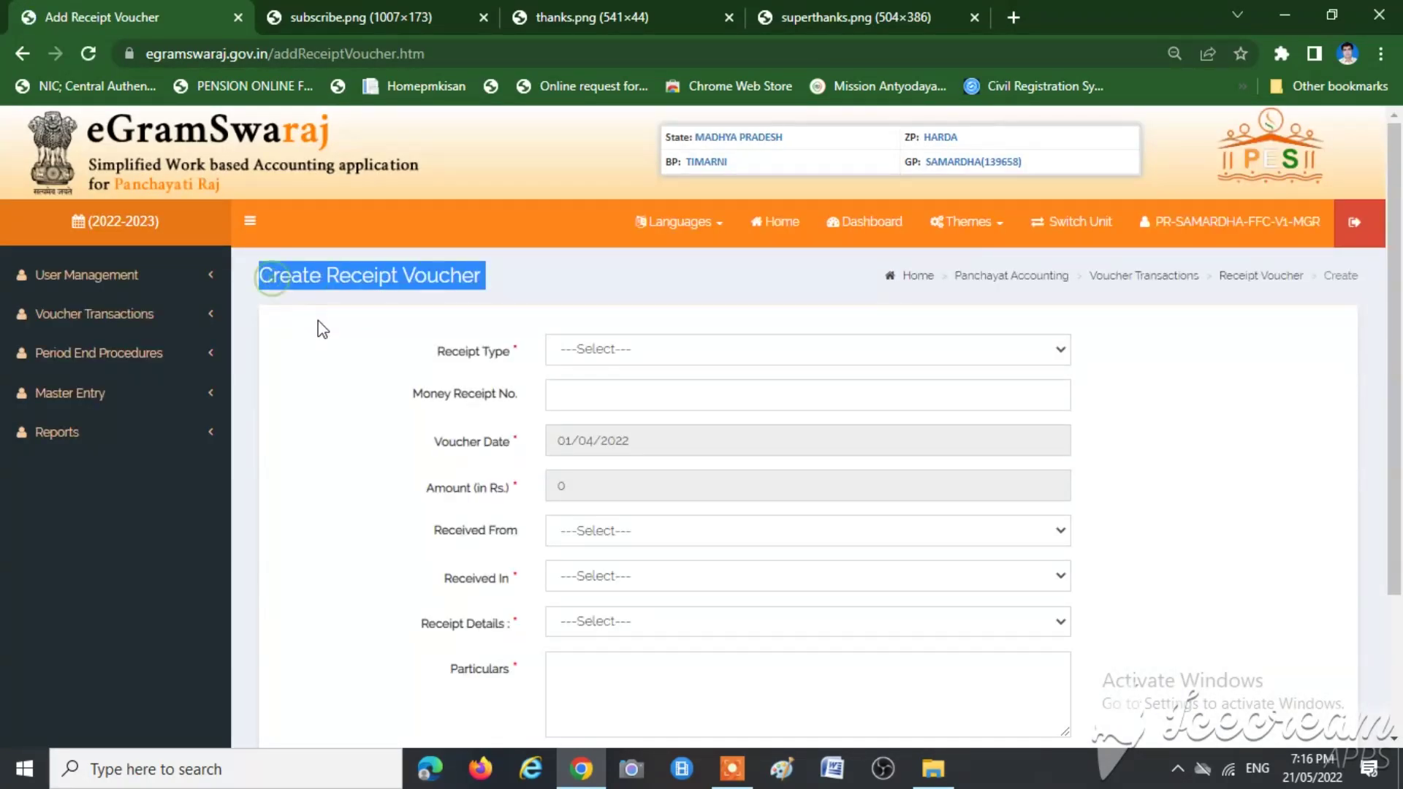
click(575, 354)
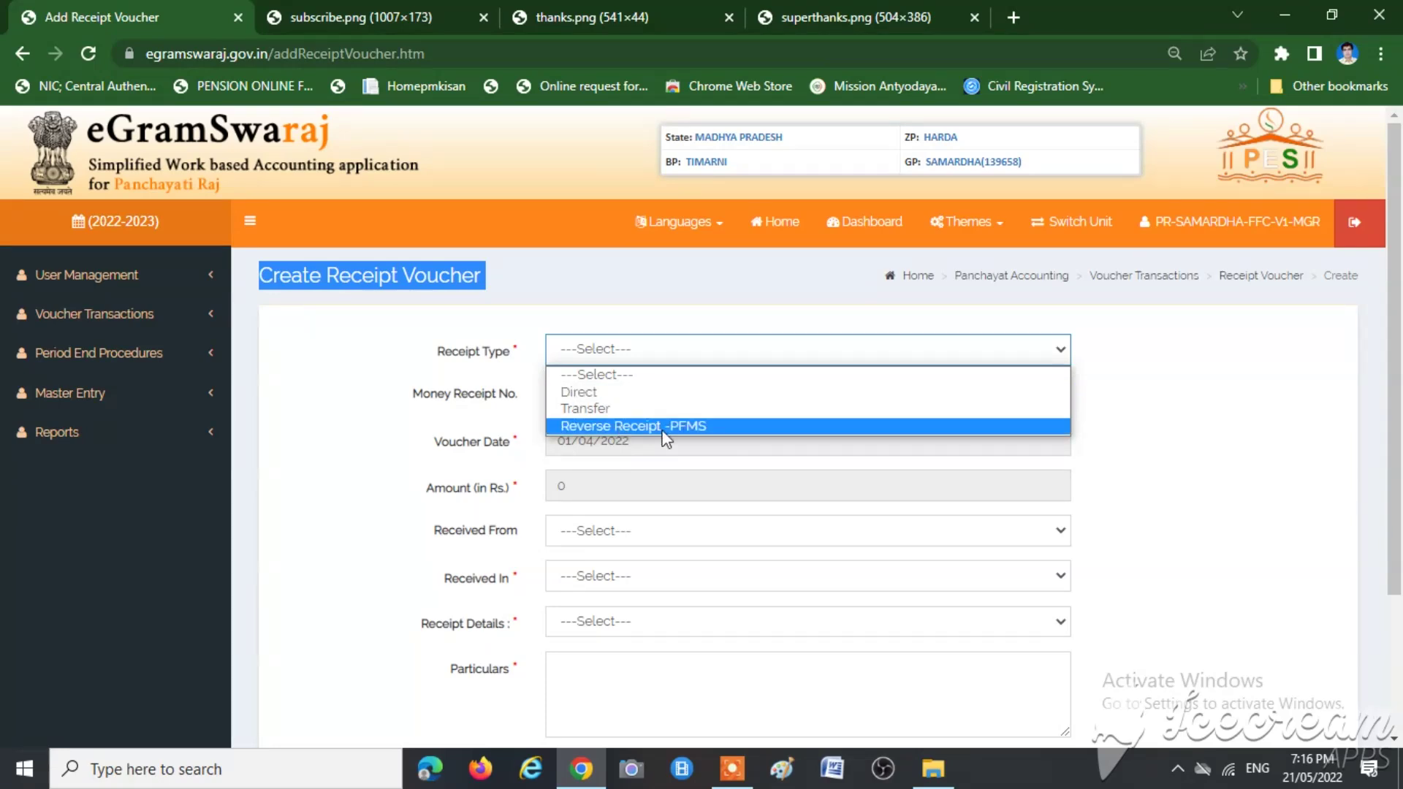
click(590, 410)
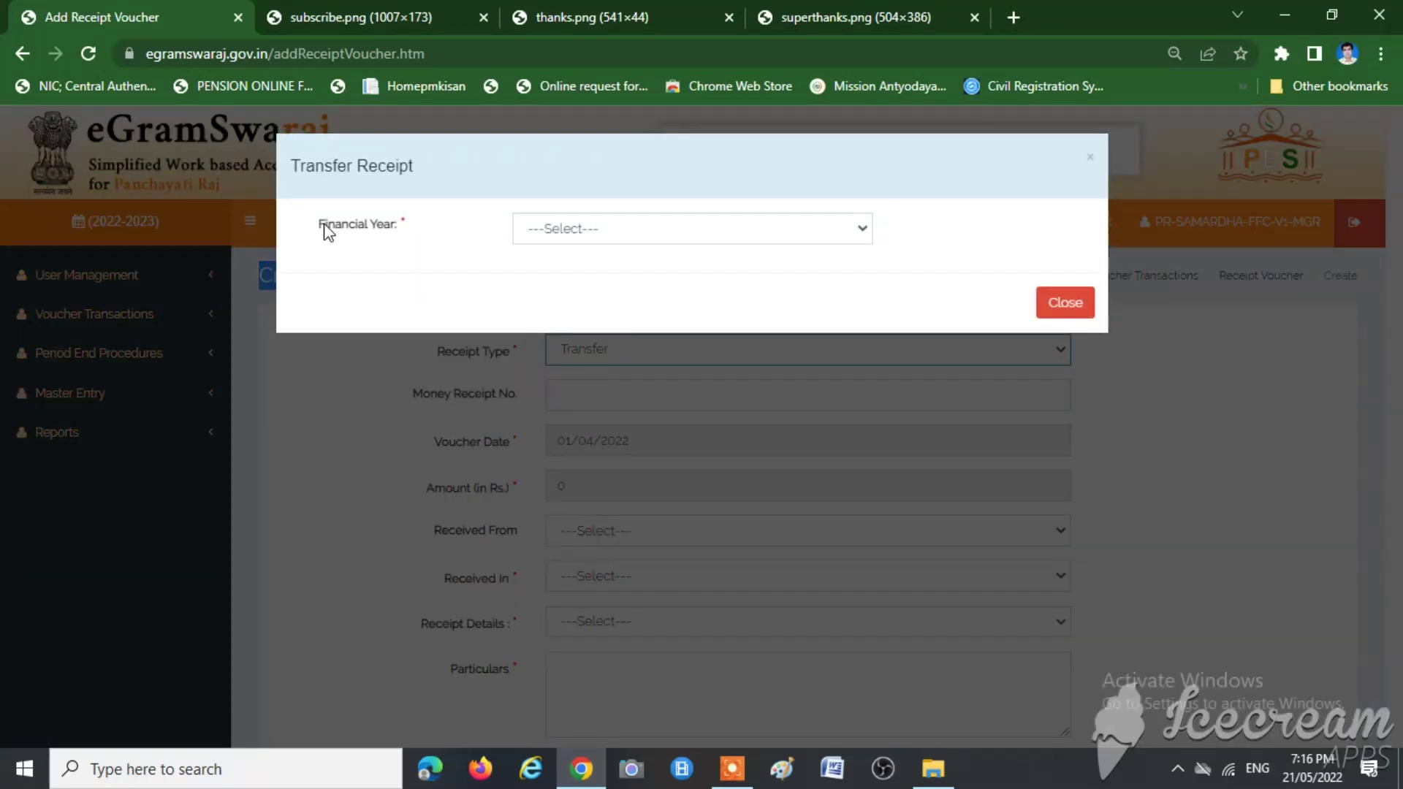
Step: List the transfer receipts for financial year 2022-2023
triple_click(325, 231)
click(536, 226)
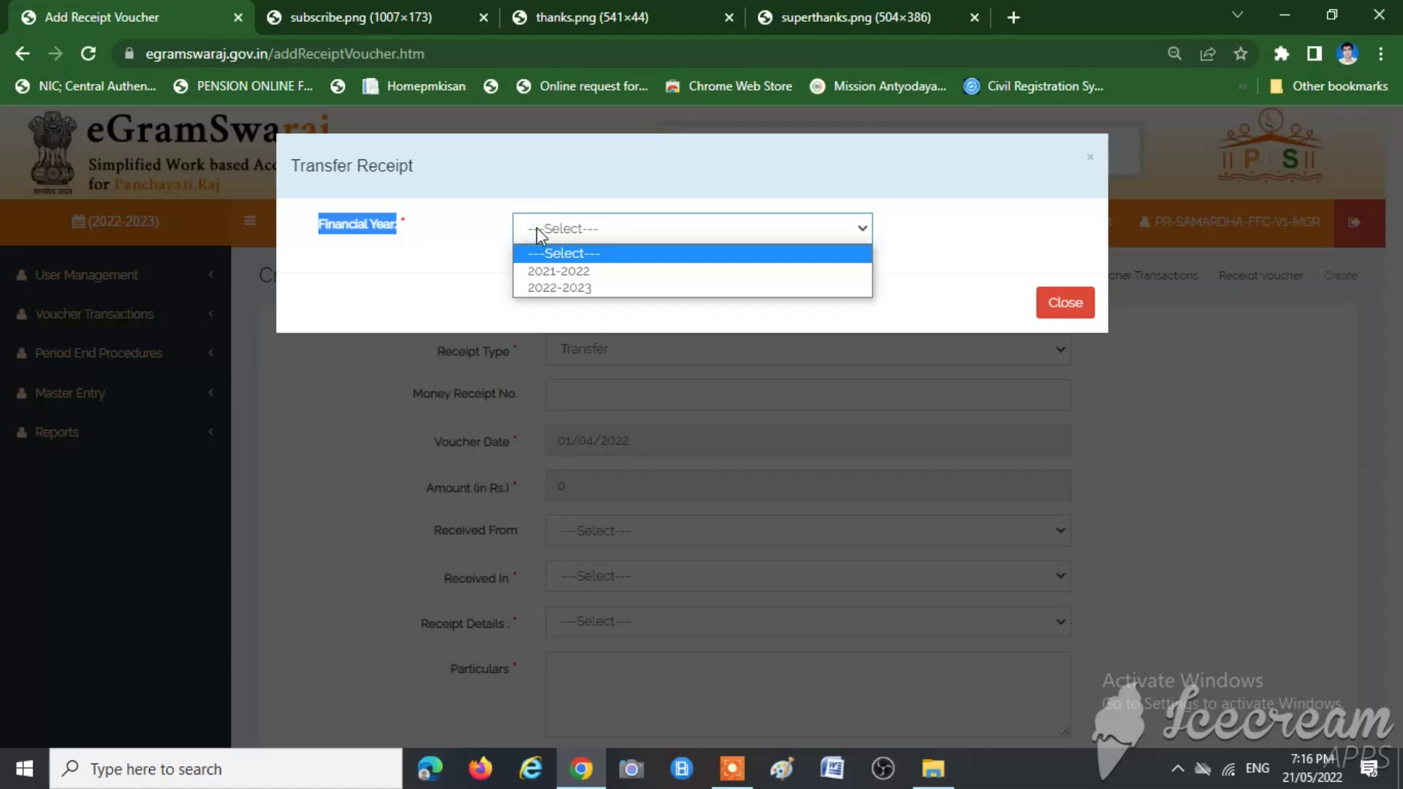
click(544, 288)
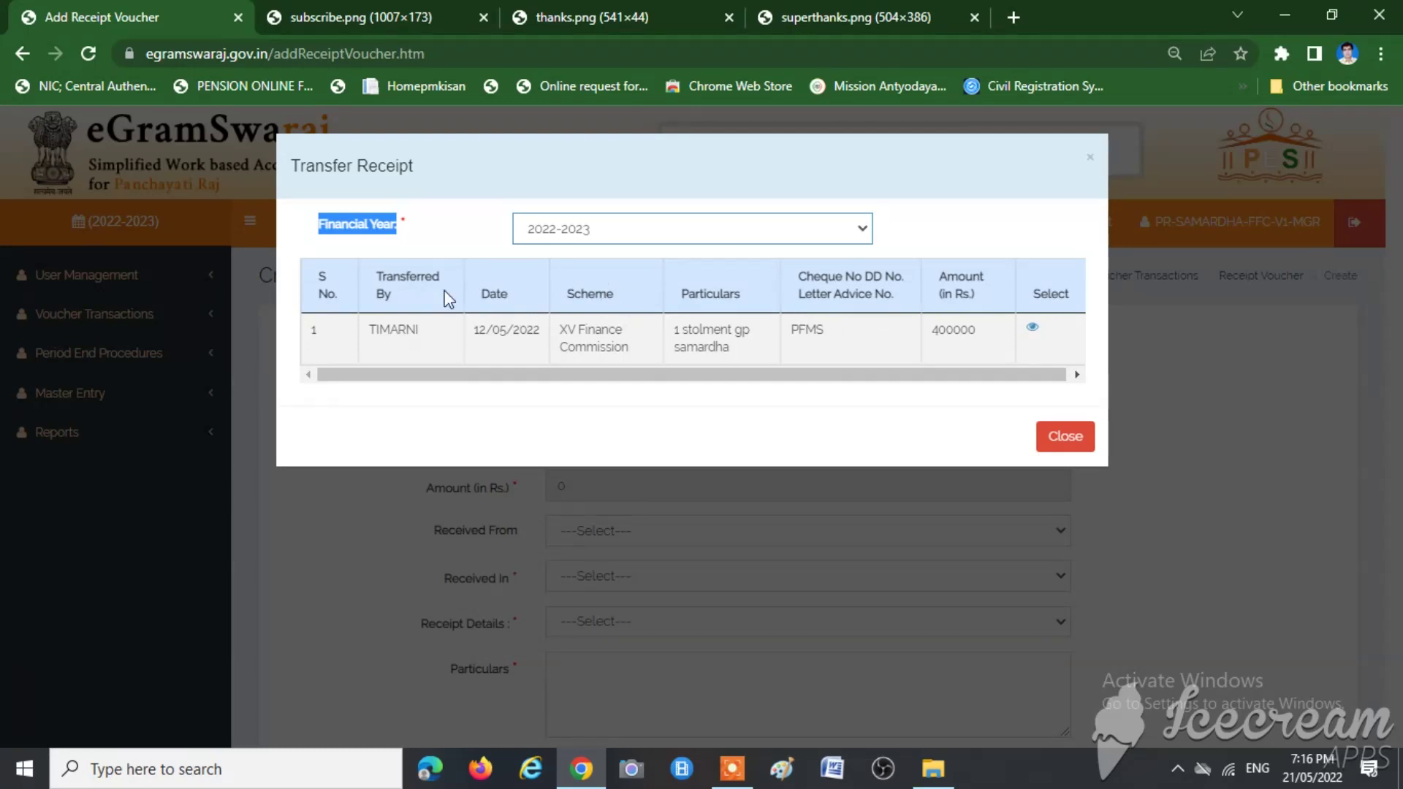
Step: Examine the listed transfer's sender, date, scheme, particulars, cheque or advice number and amount
double_click(380, 329)
triple_click(500, 325)
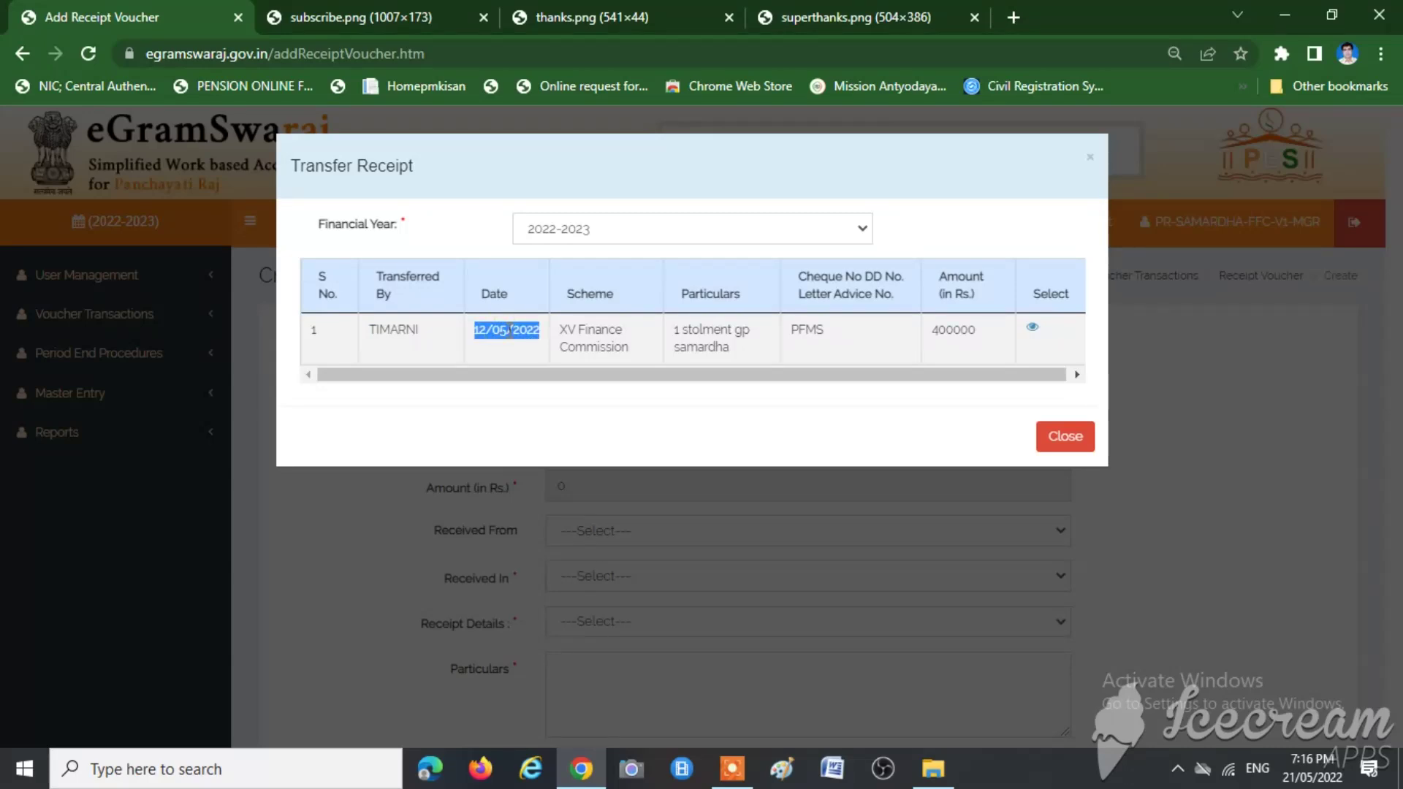
triple_click(587, 329)
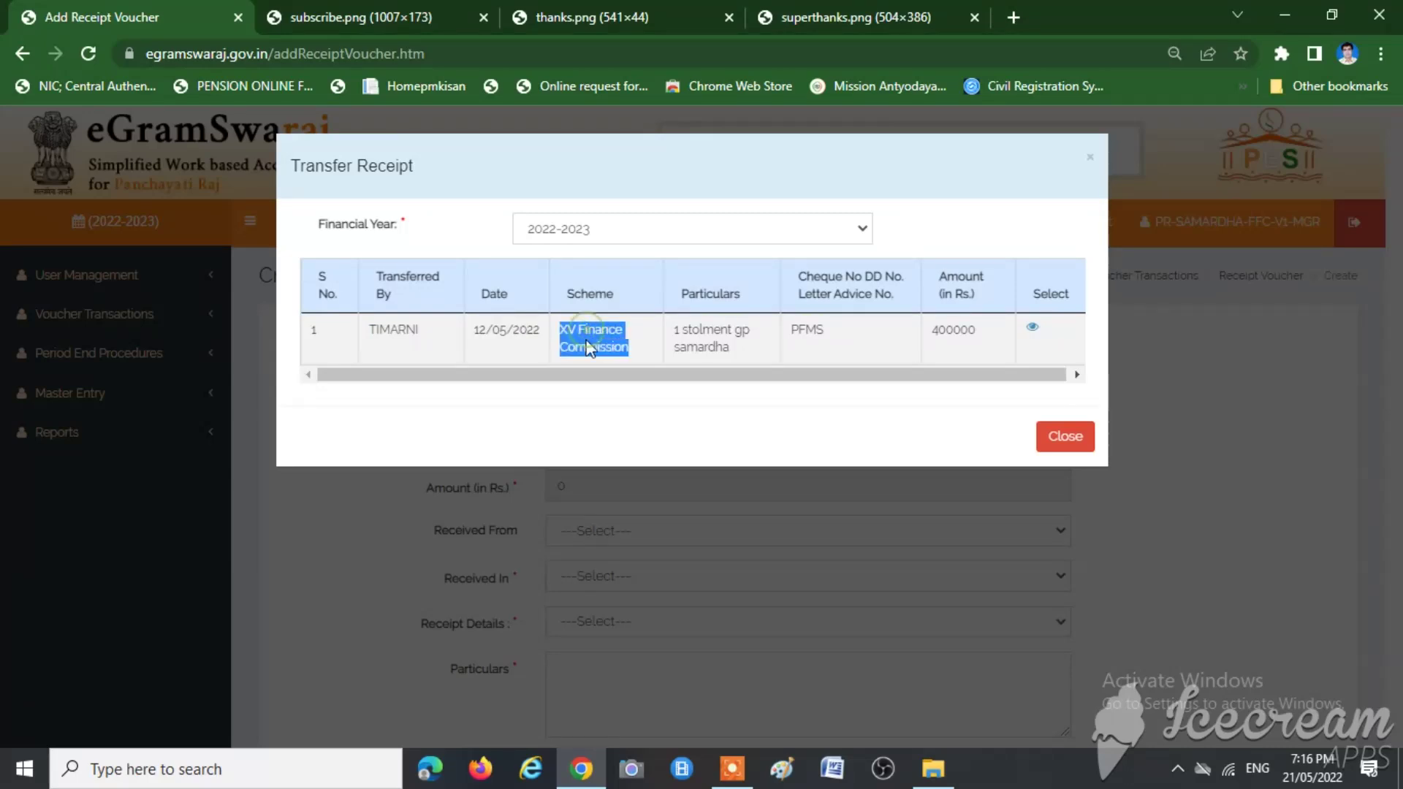
double_click(705, 330)
triple_click(705, 330)
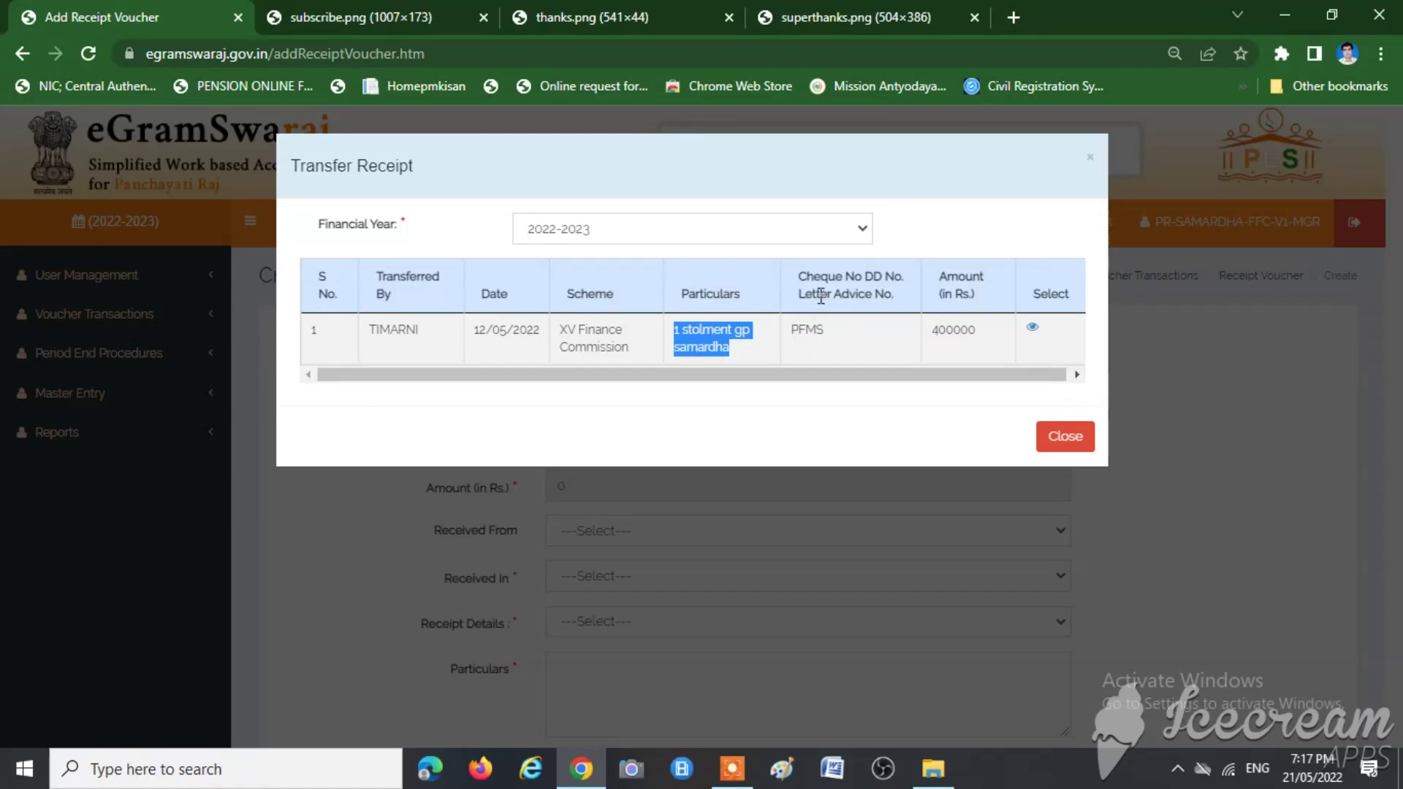
double_click(801, 333)
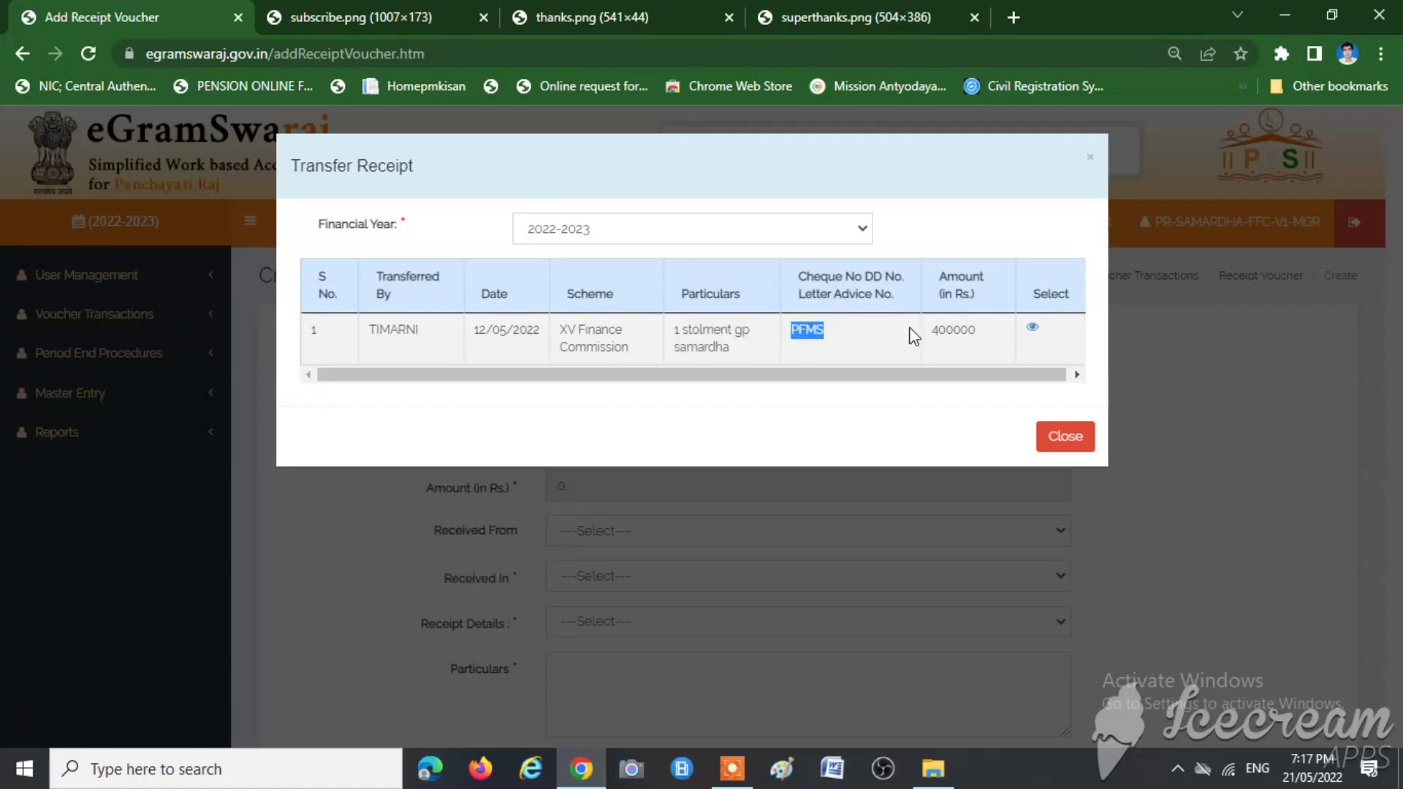
double_click(948, 331)
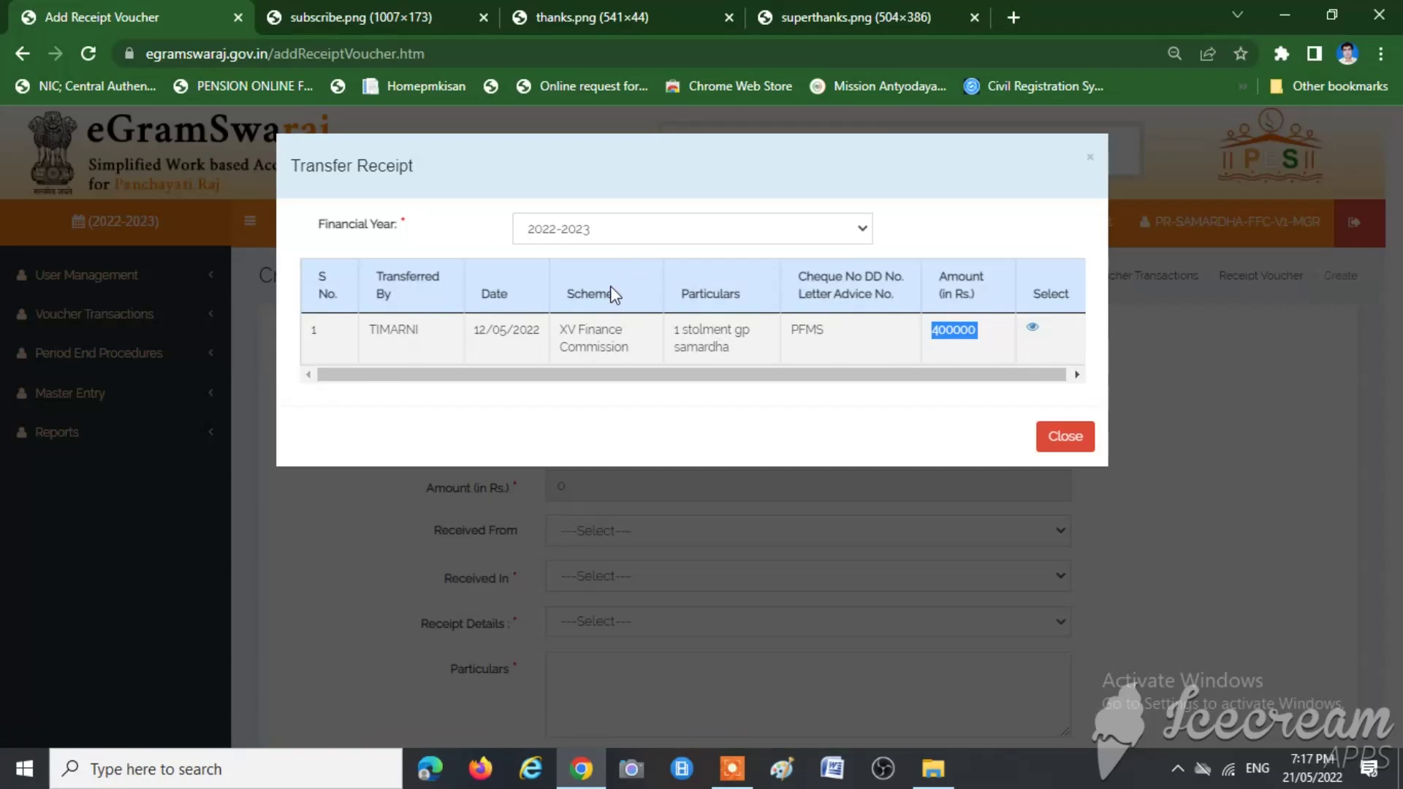
triple_click(338, 165)
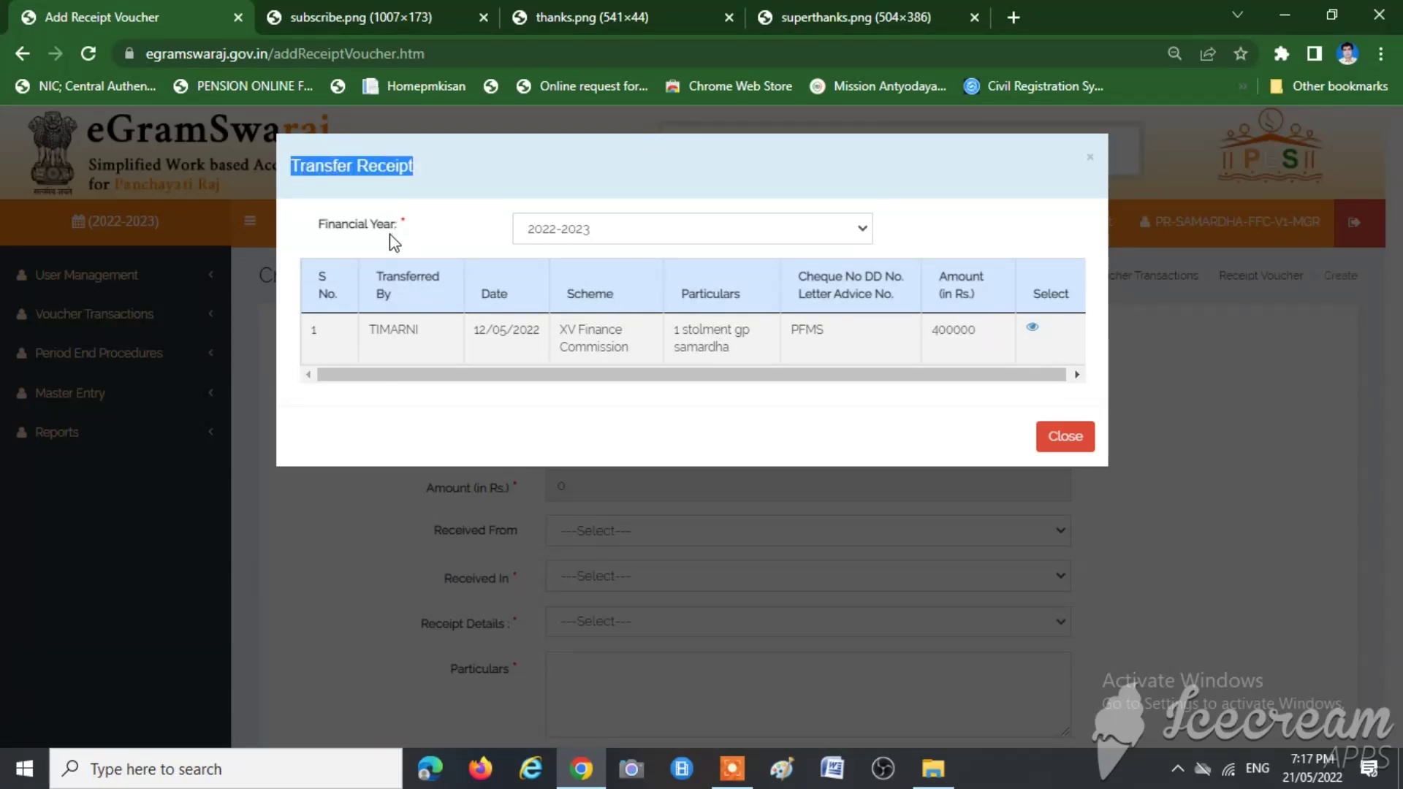
triple_click(340, 167)
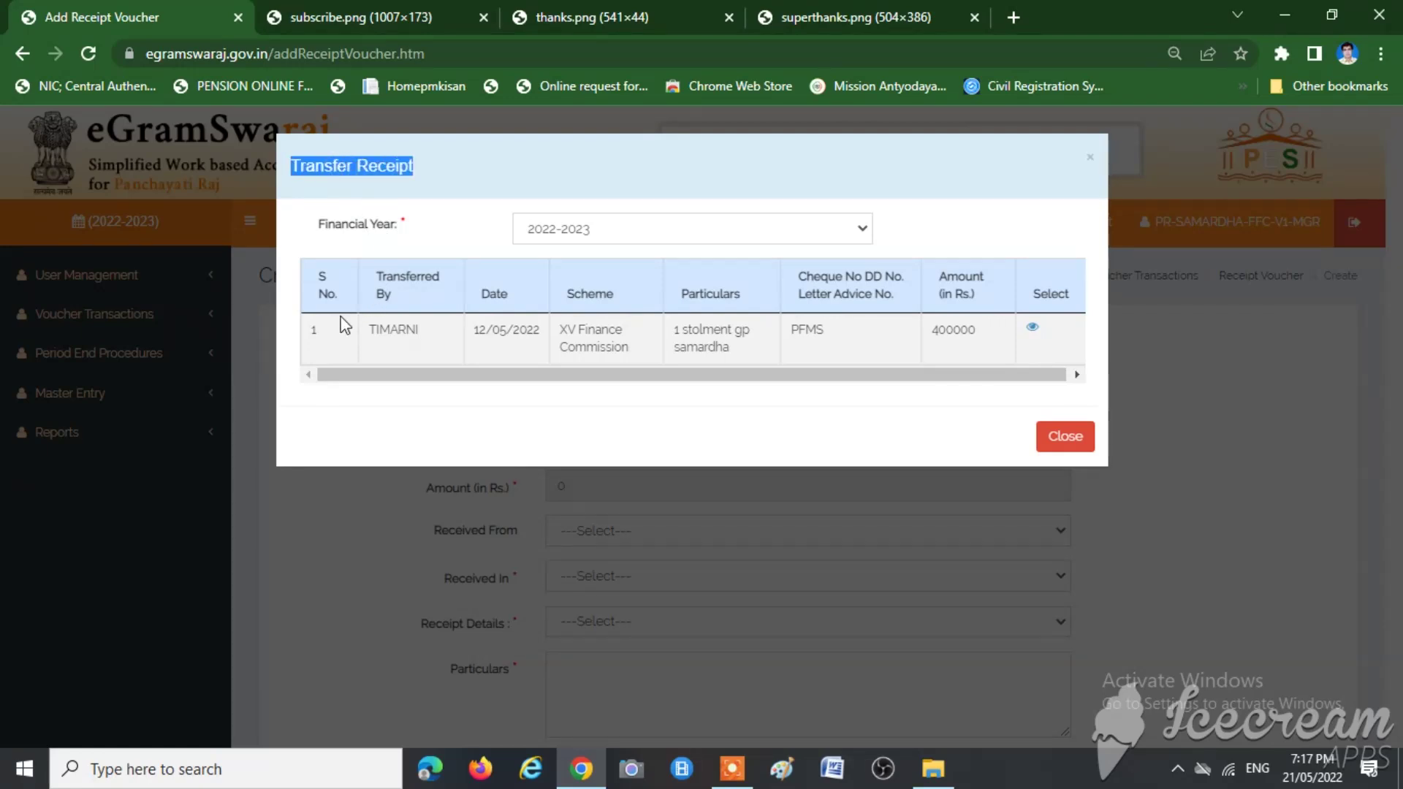
Step: Select the TIMARNI transfer for the receipt voucher and set the voucher date to 12/05/2022
click(1033, 329)
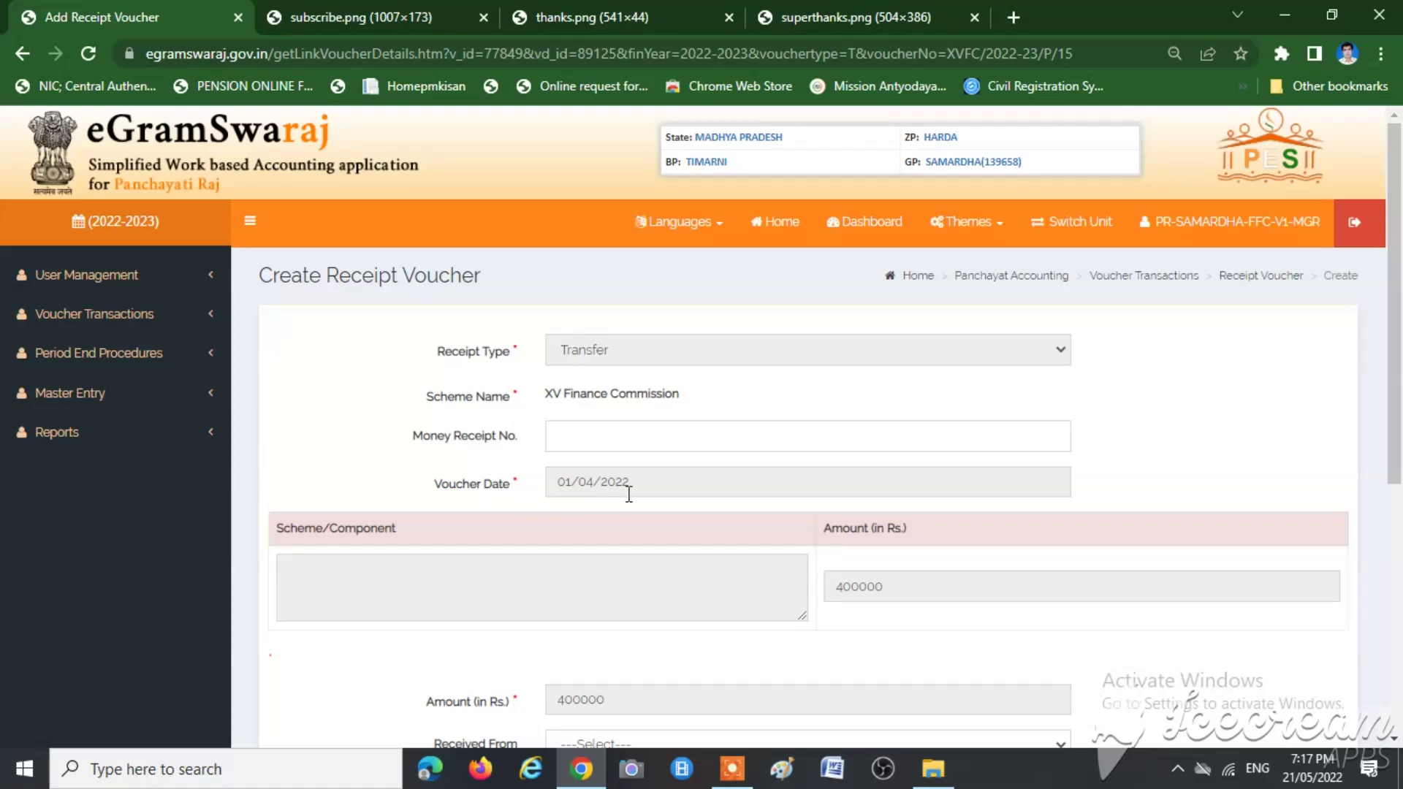
triple_click(587, 395)
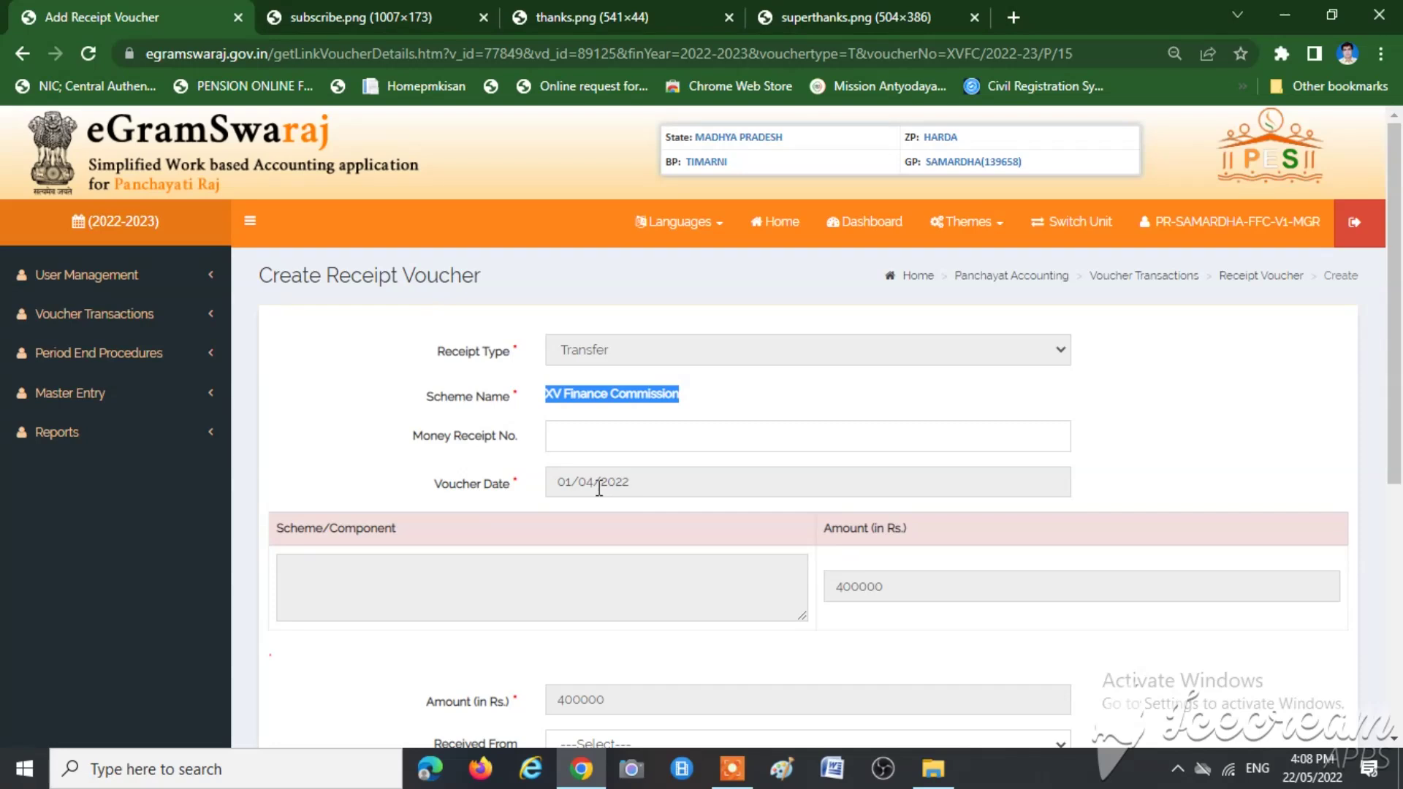
click(648, 484)
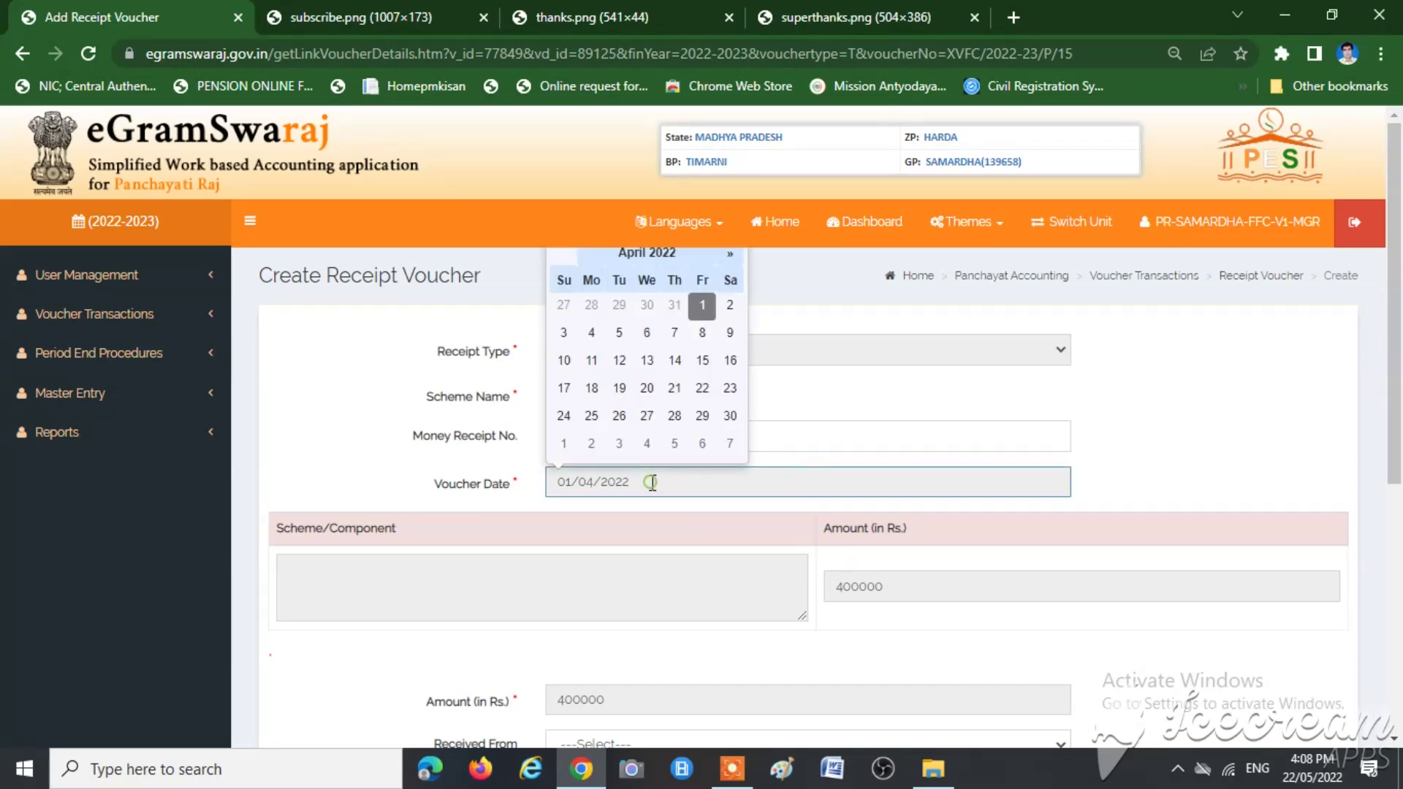
click(730, 257)
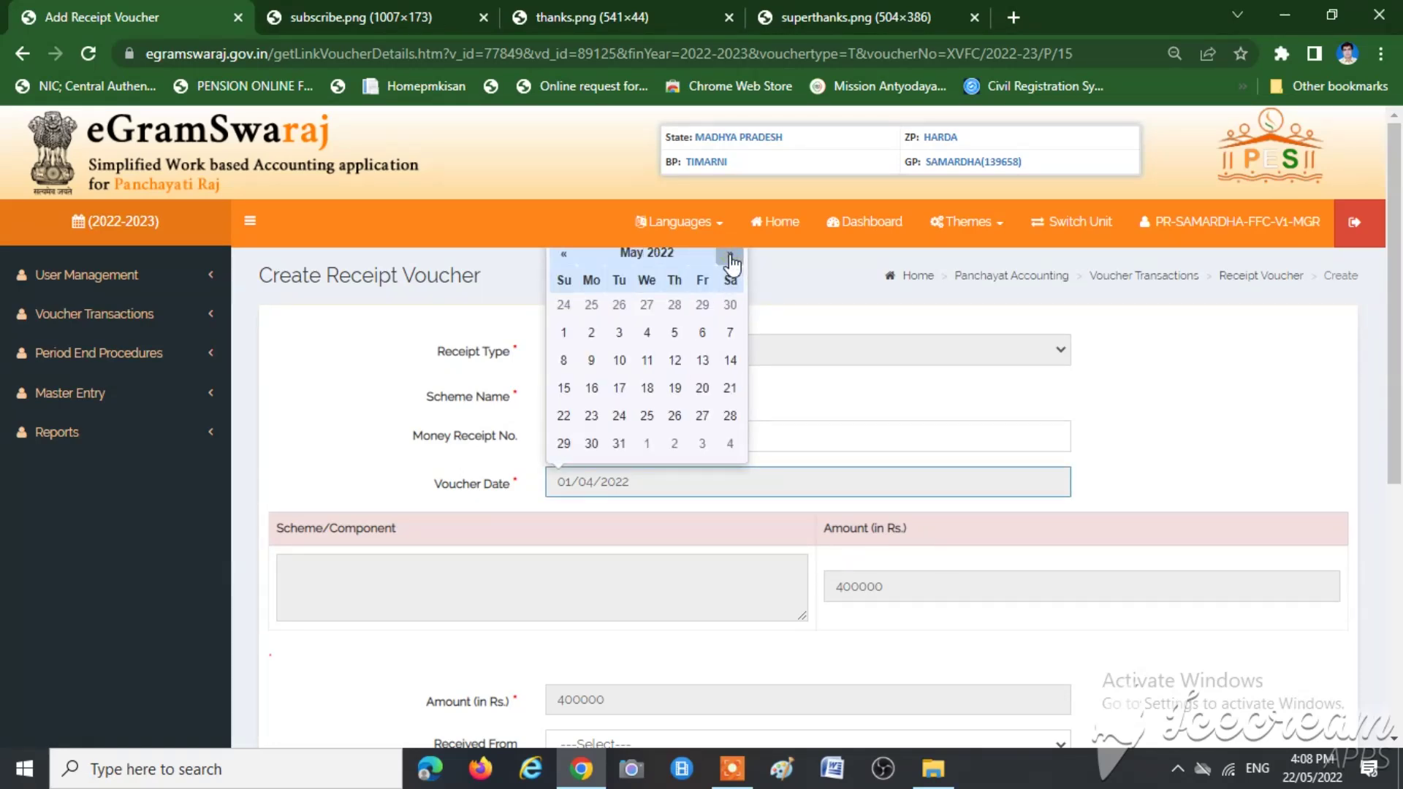
click(676, 365)
click(375, 440)
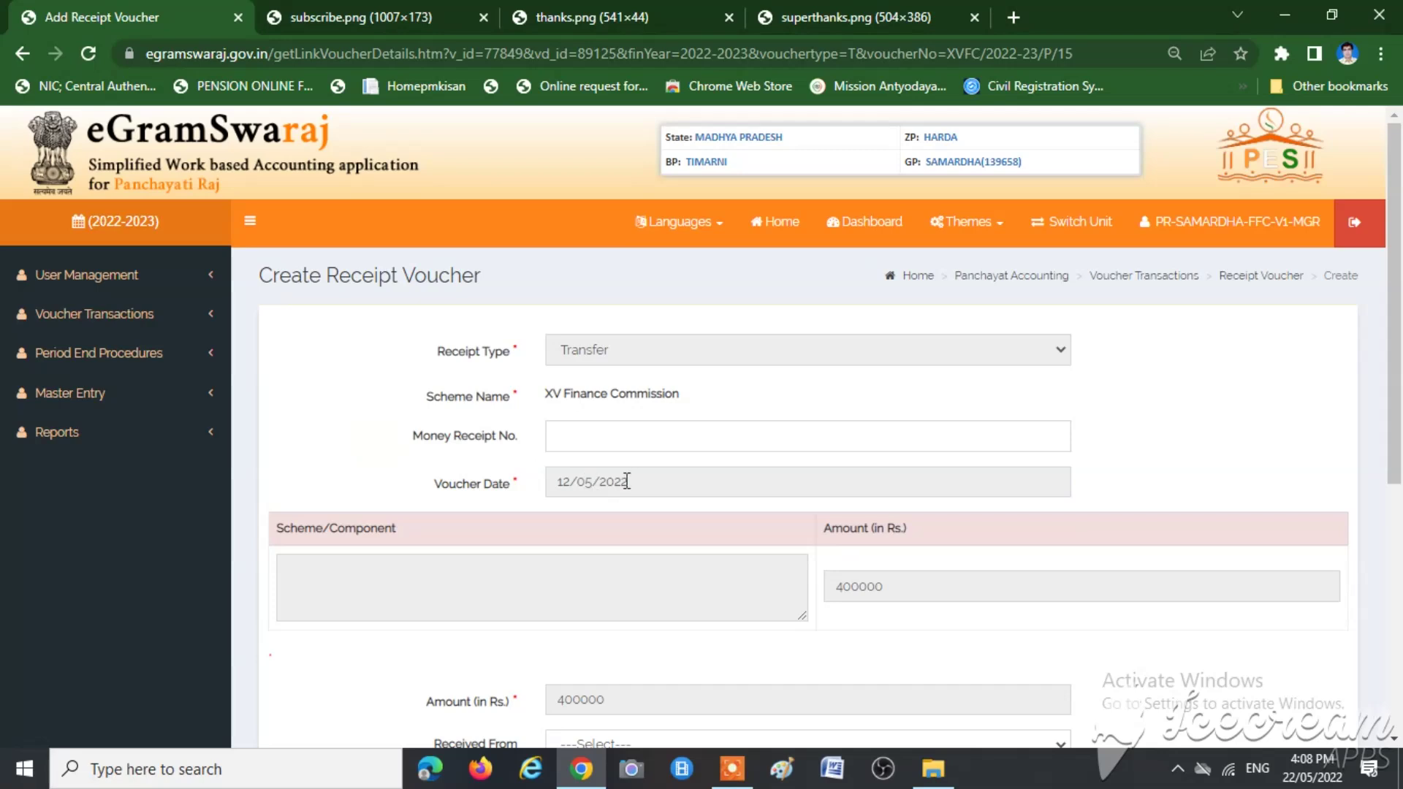
Step: Start assigning the voucher's account head with the dropdown search and choose Tied Grant as the account head
scroll(438, 511, down, 2)
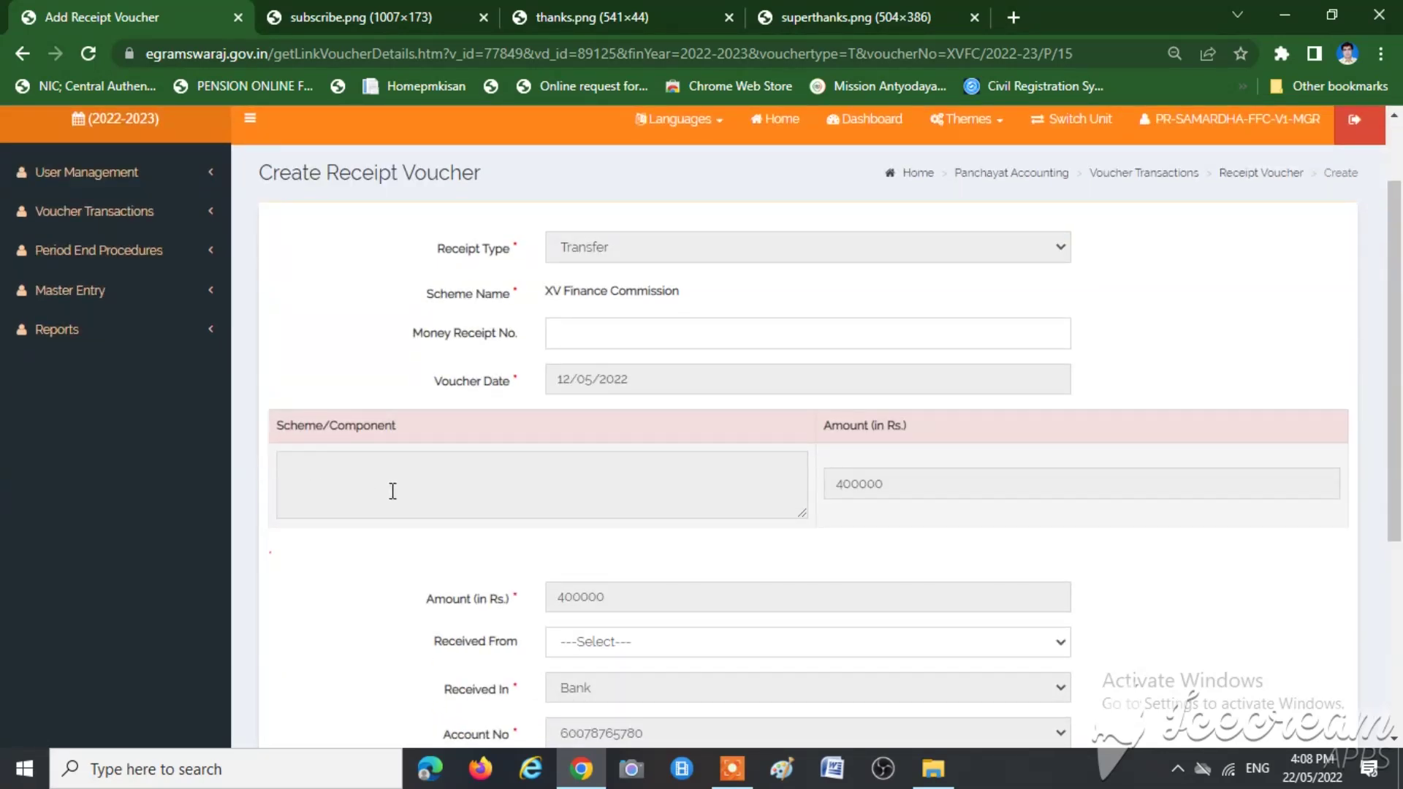
click(386, 487)
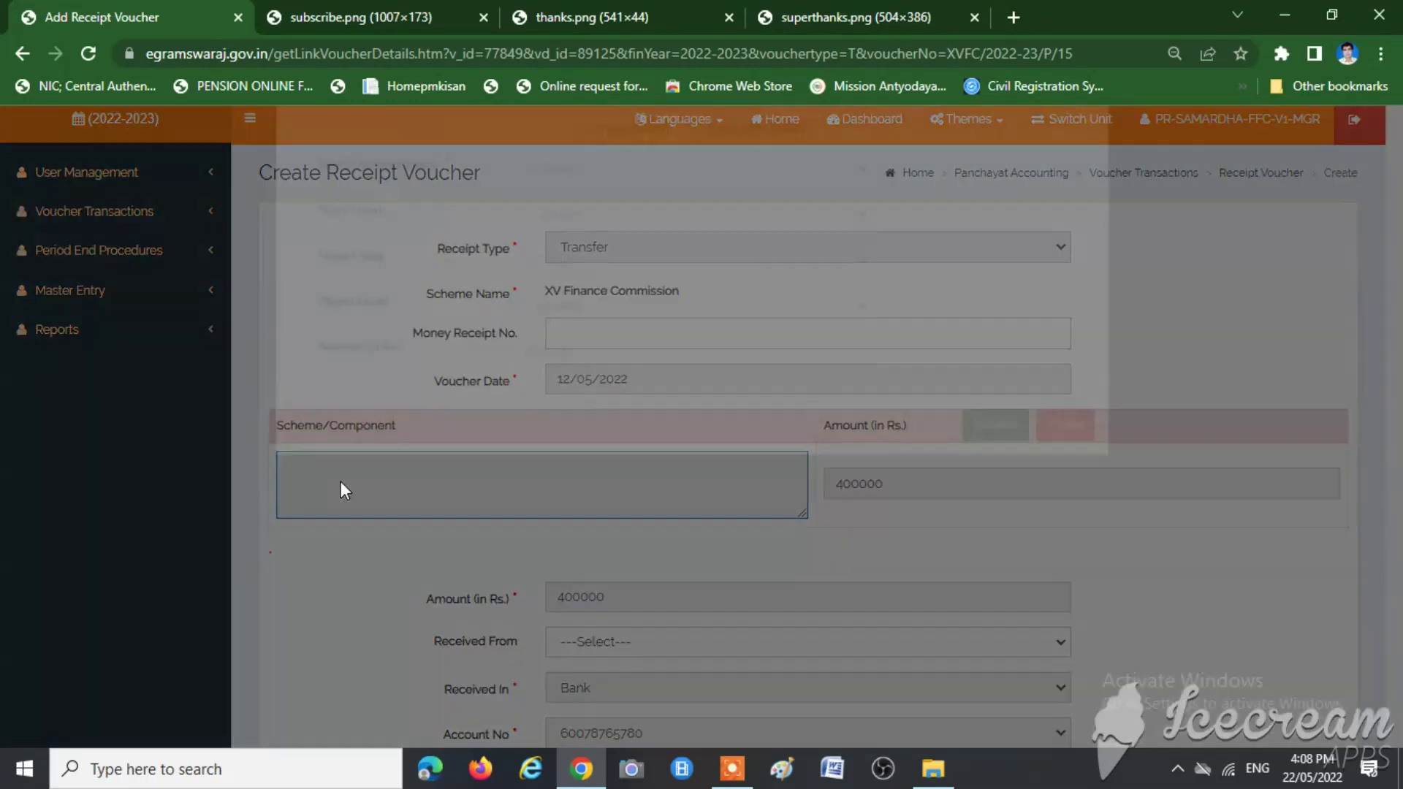
click(726, 225)
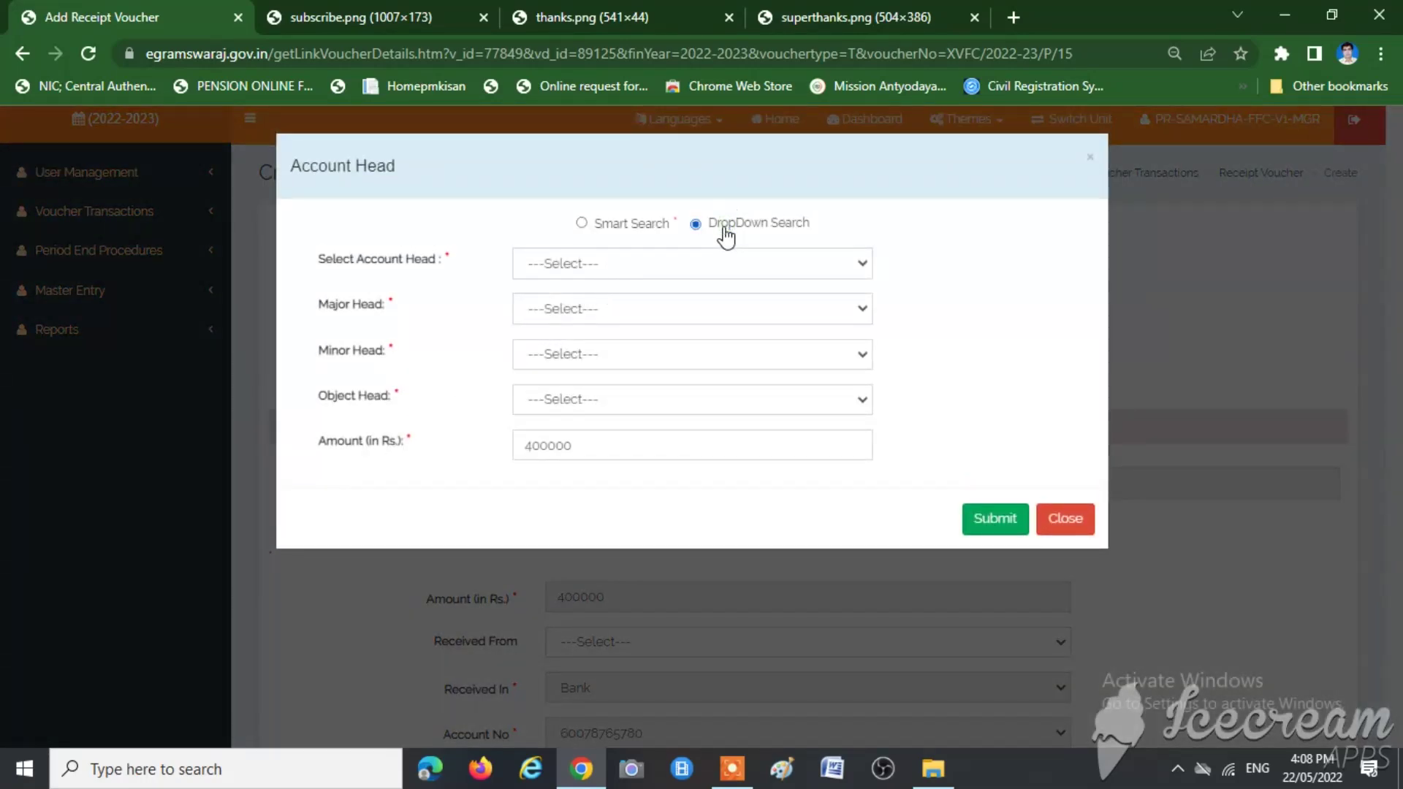
click(757, 228)
click(343, 264)
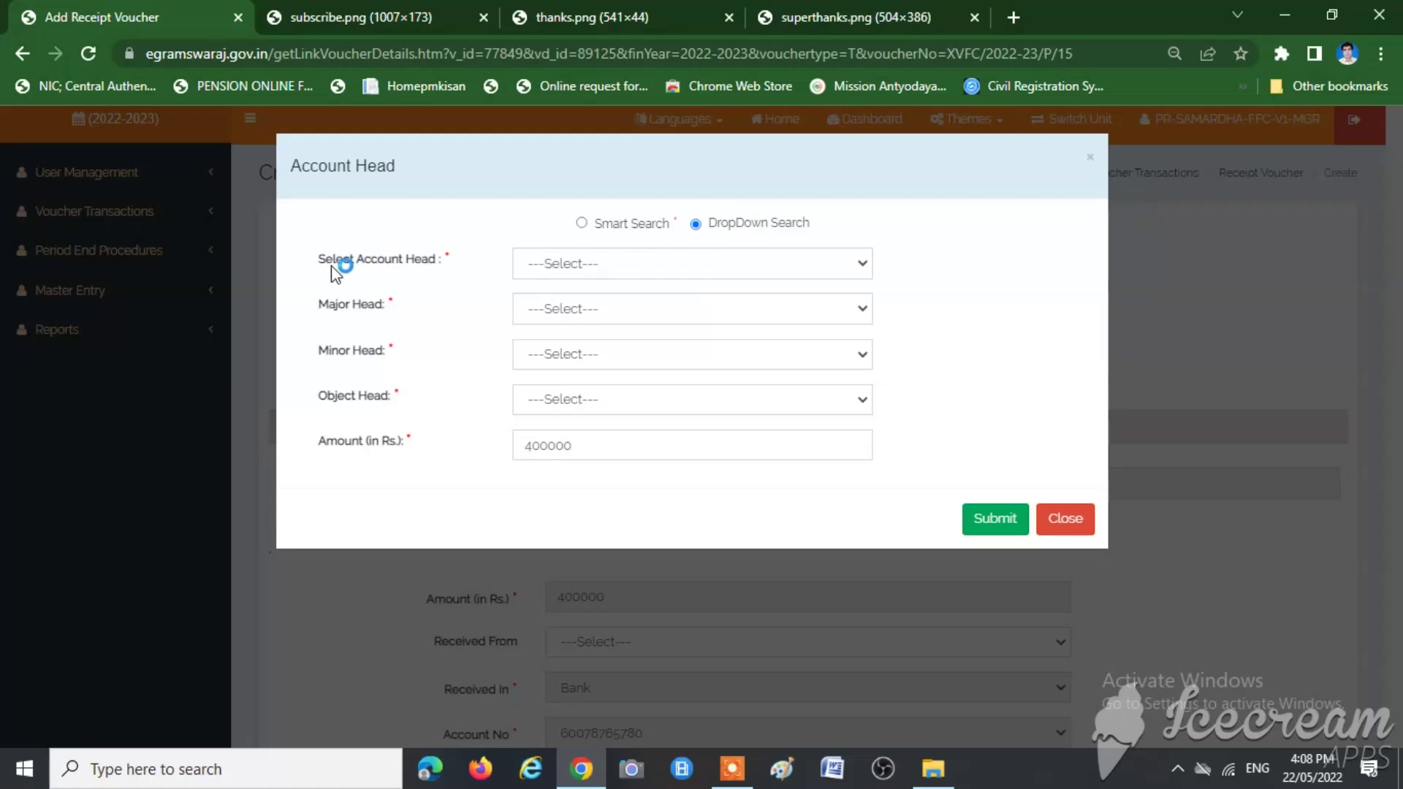
click(550, 264)
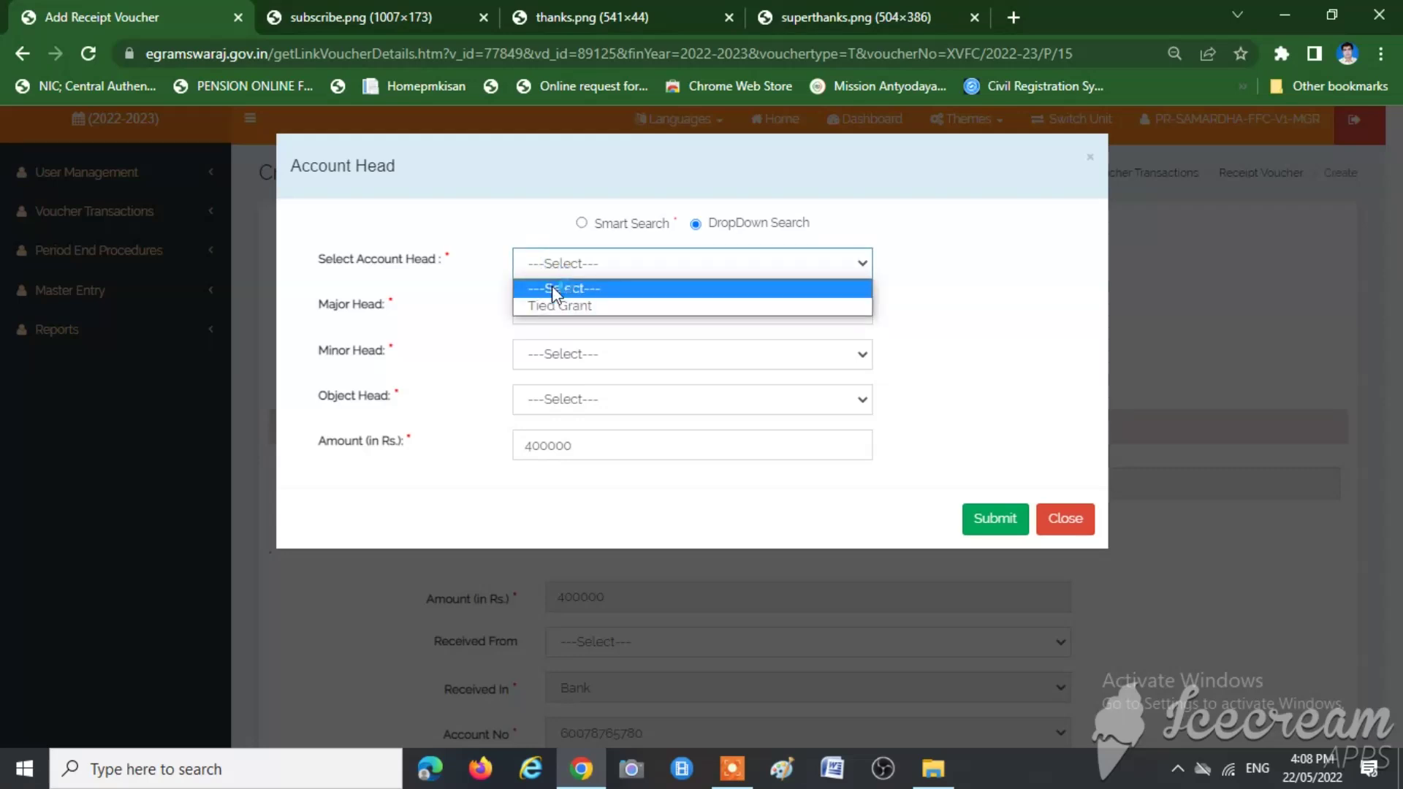
click(556, 305)
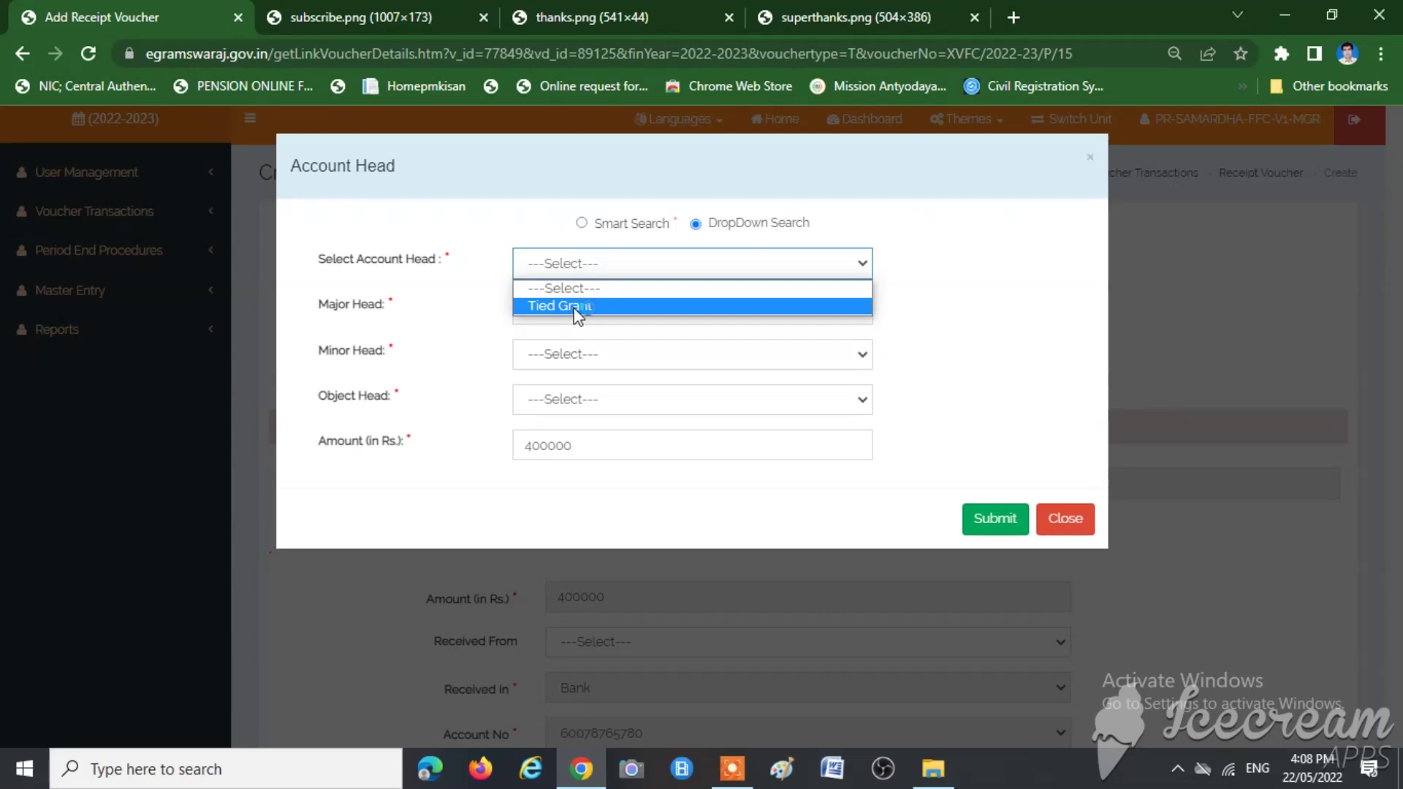
click(575, 307)
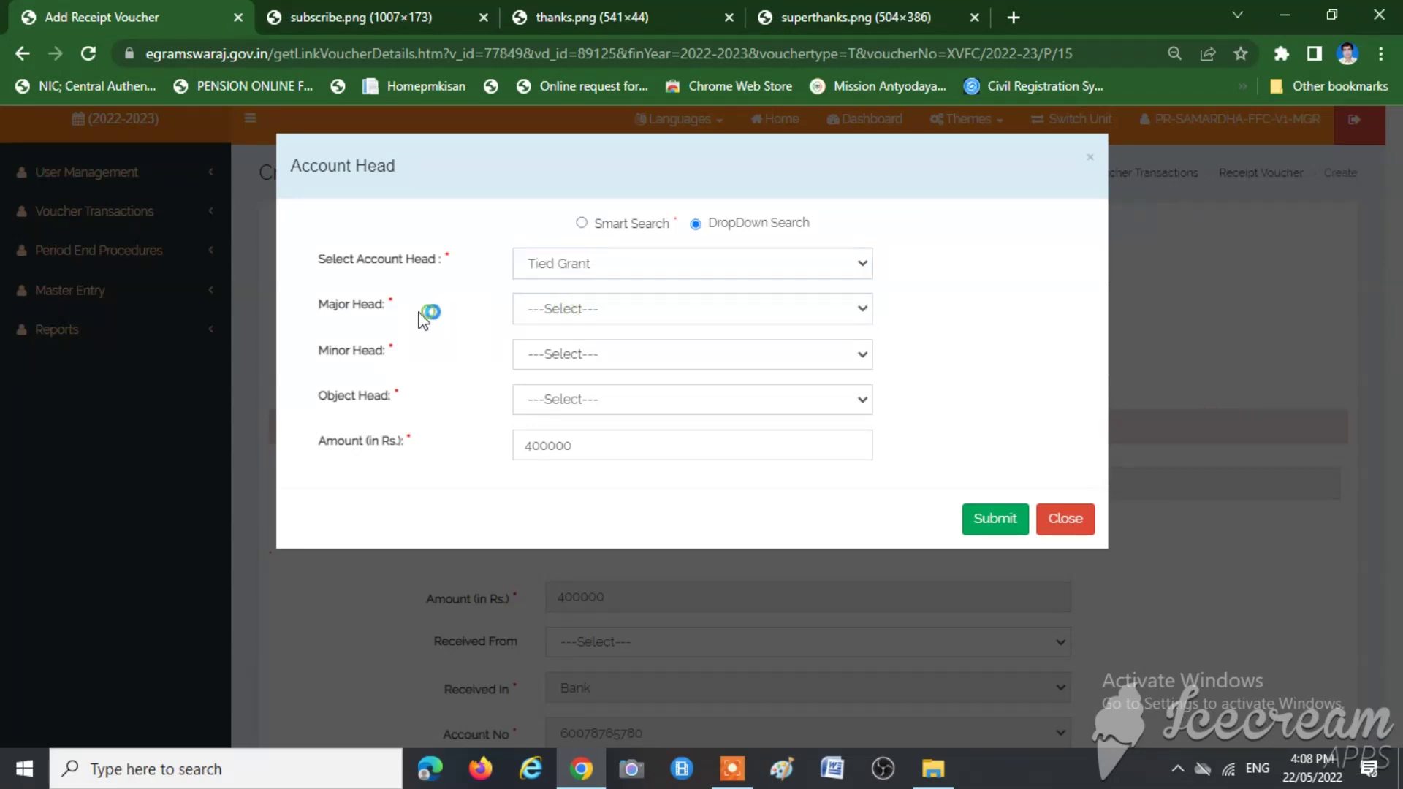
Step: Set the major head to 8782-Cash Remittances and Adjustment between Panchayats and the minor head to 101-Central Governments Grants
triple_click(351, 304)
click(534, 306)
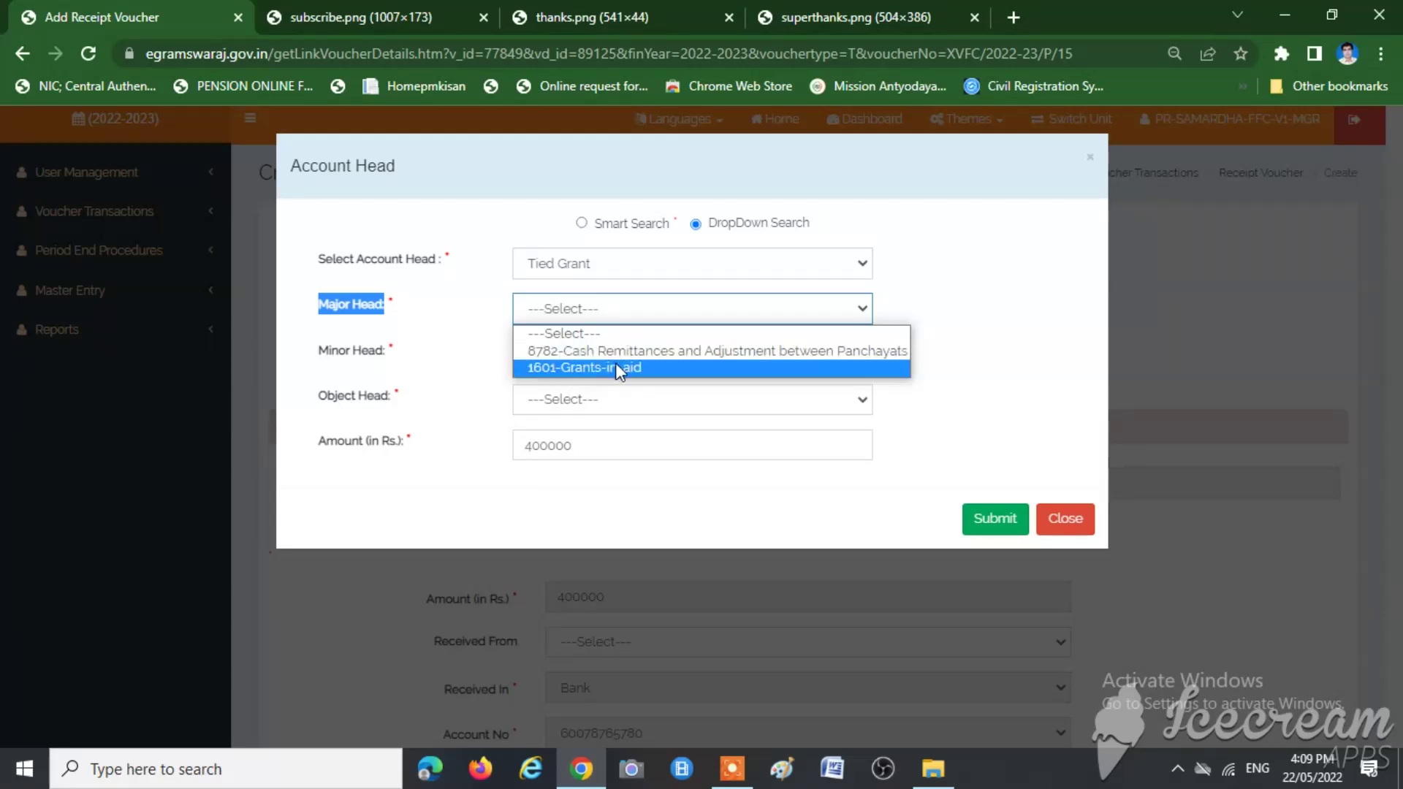
click(559, 350)
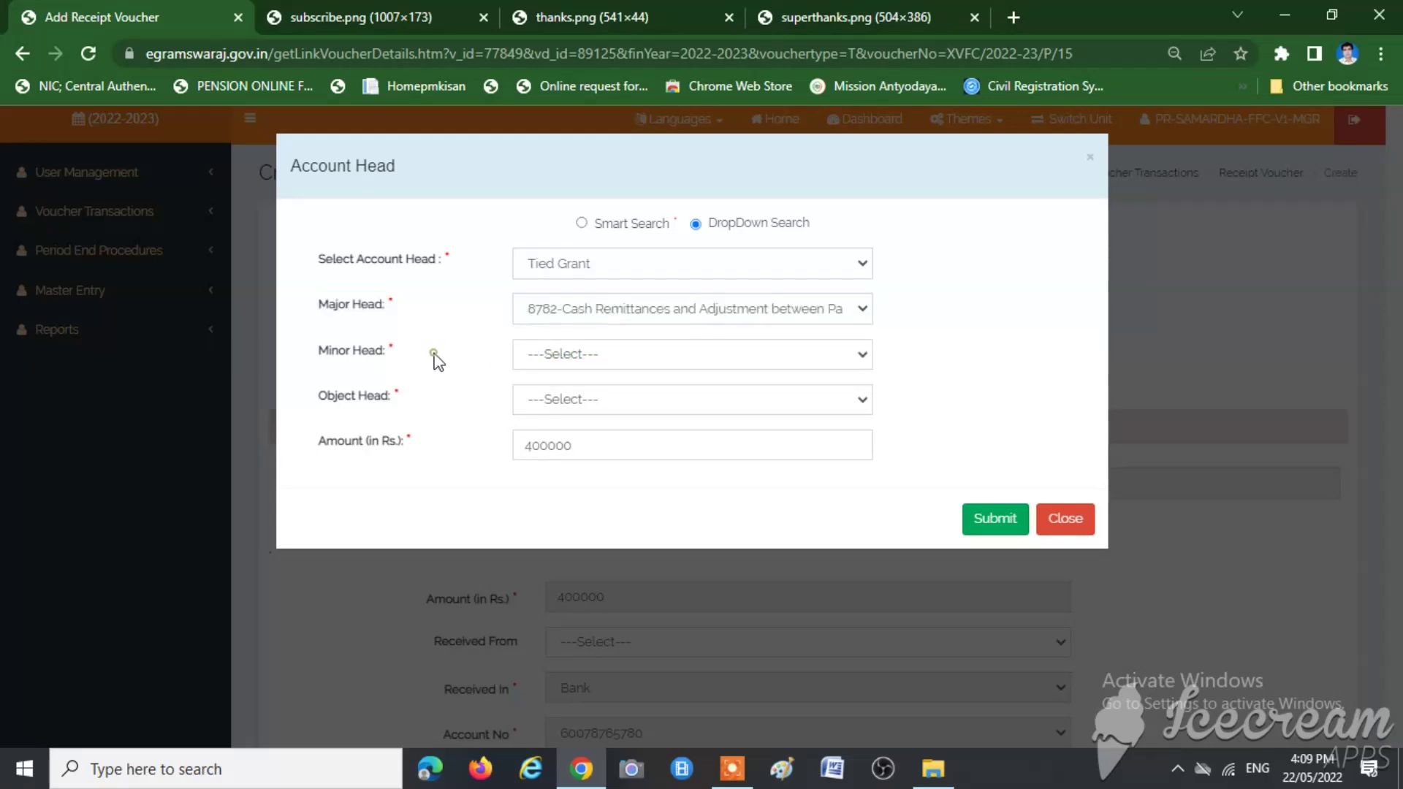
click(529, 356)
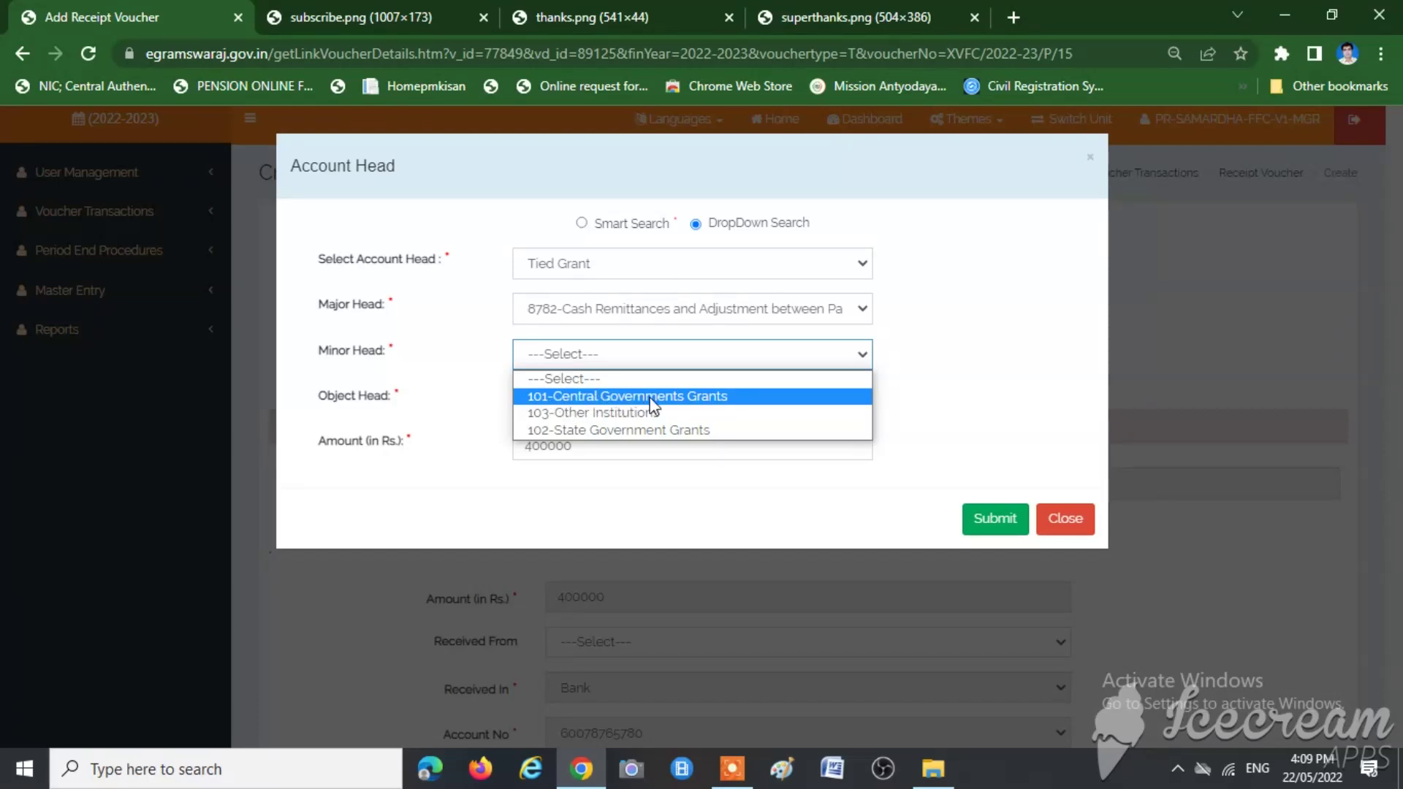
click(720, 396)
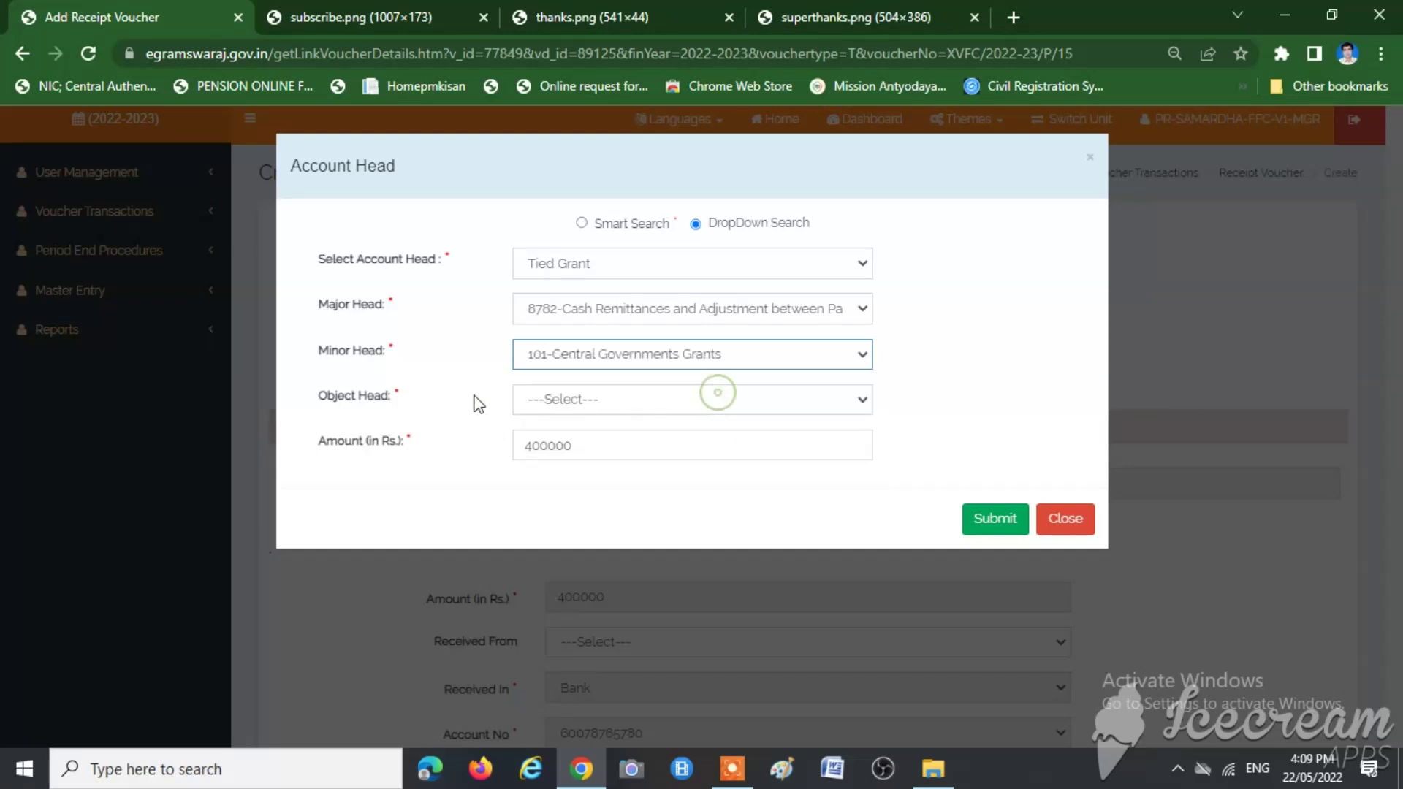
Step: Set the object head to 27-Advance and submit the account head for the receipt voucher
click(540, 399)
click(527, 403)
click(523, 404)
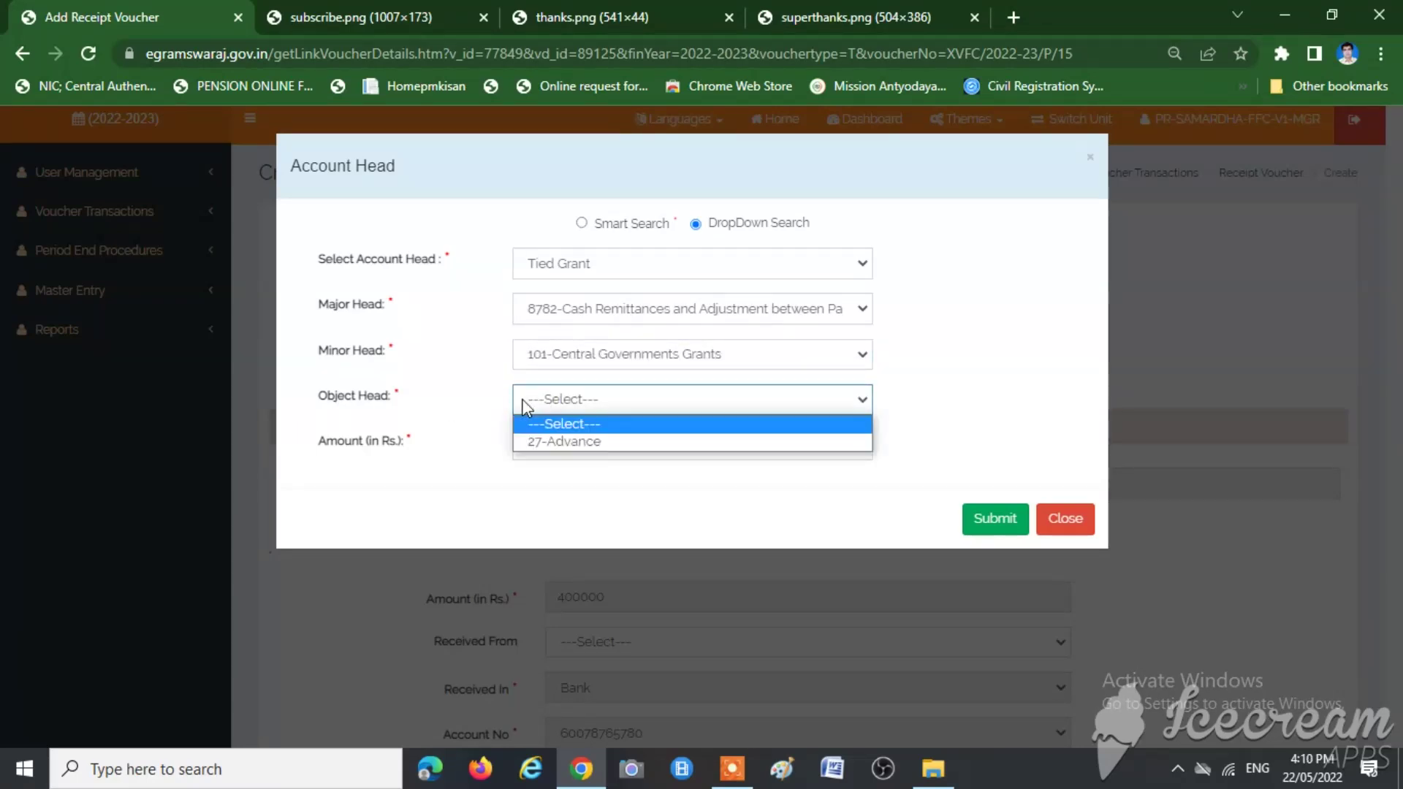
click(573, 442)
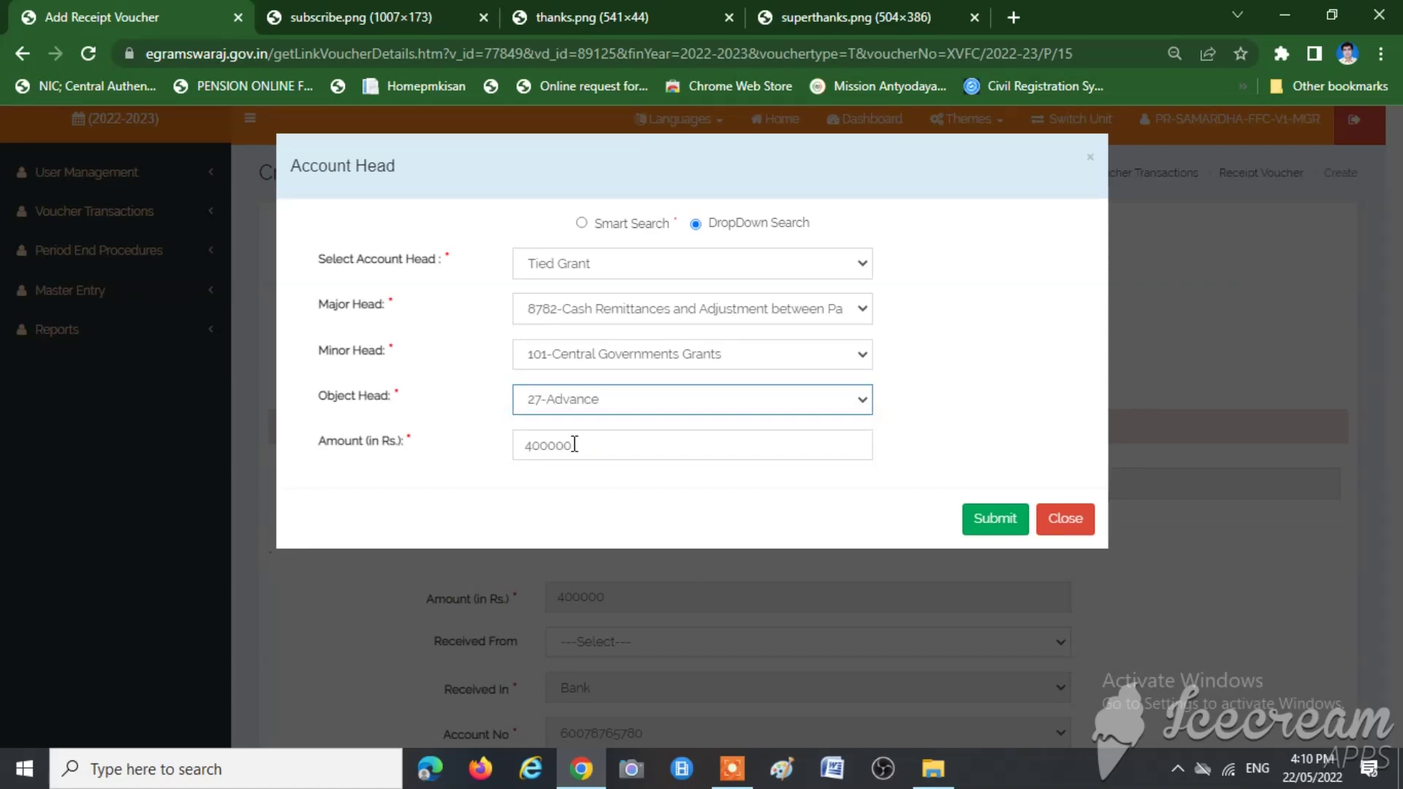
triple_click(329, 453)
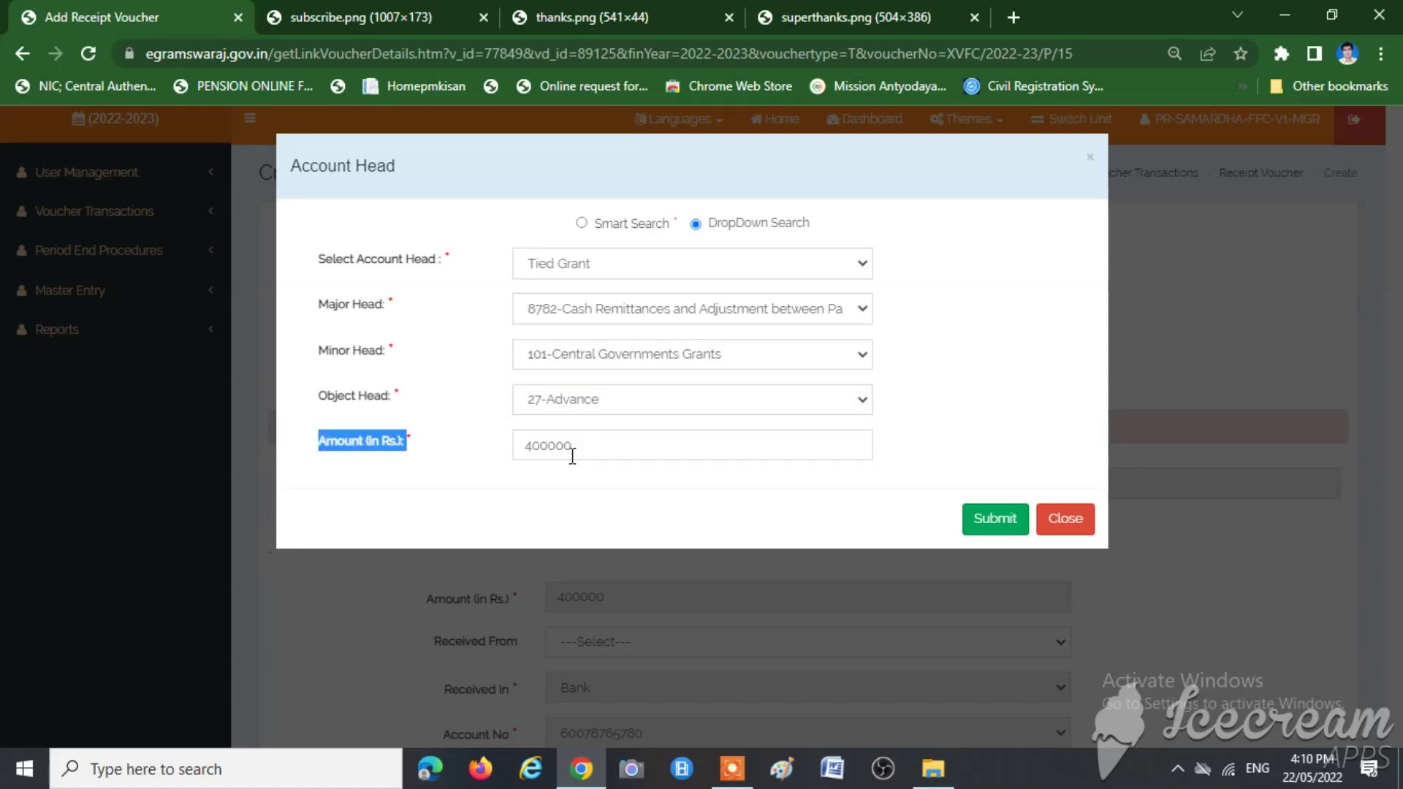
click(702, 510)
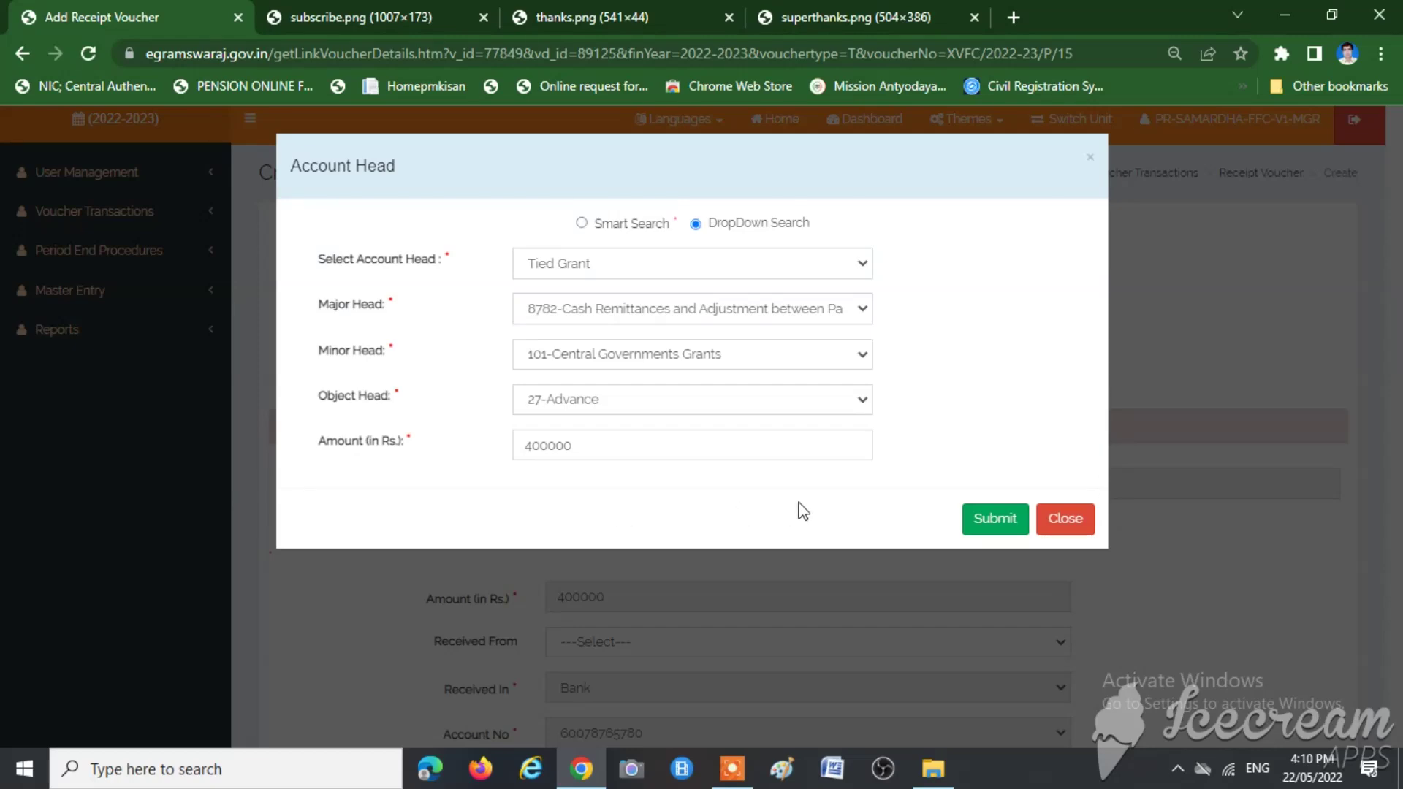
click(992, 525)
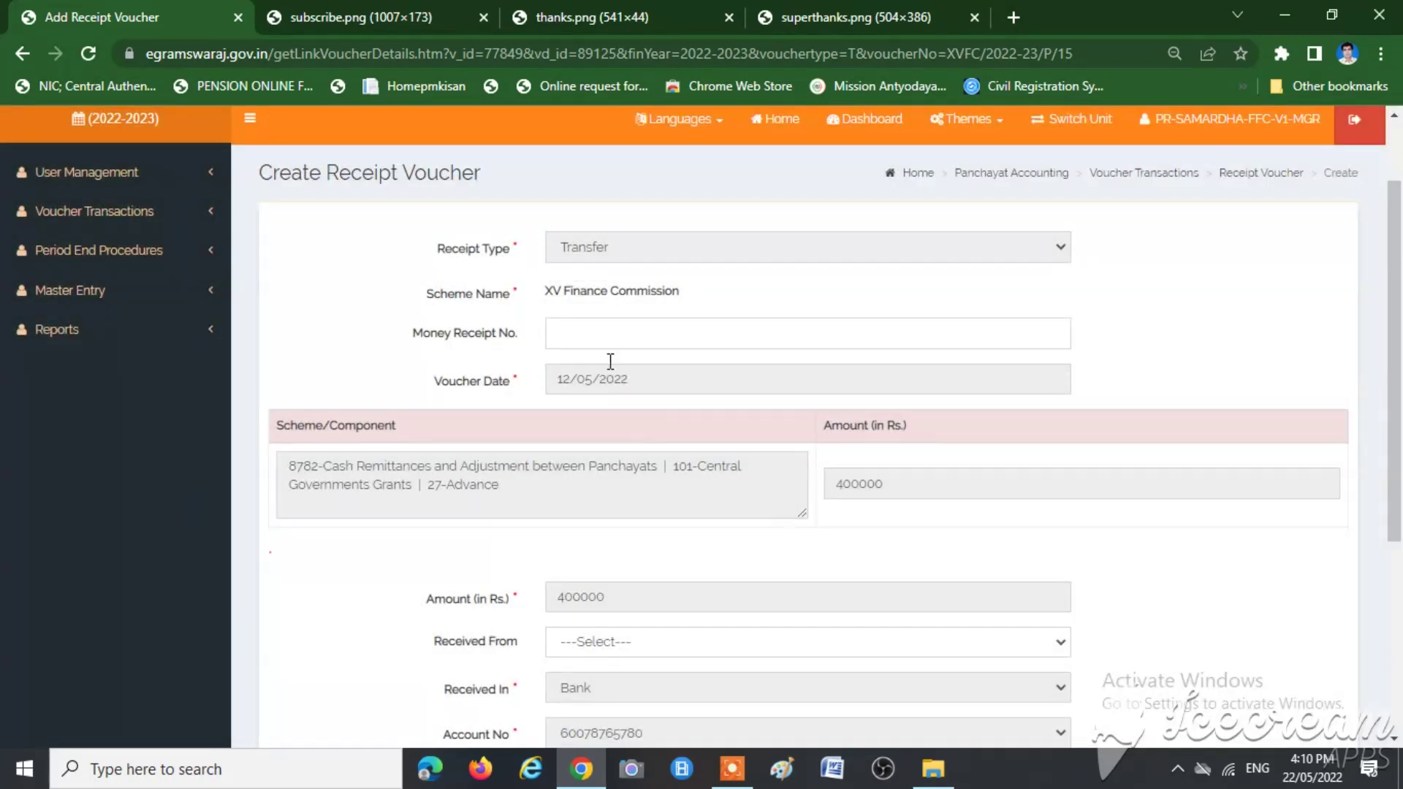
Step: Enter the particulars "GRAM BARJA ME RAPTA PULIYA NIRMAN KARYA HETU JANPAD PANCHAYAT SE 1st INSTALLMENT KI RASHI PRAPT" and try to freeze the voucher
scroll(610, 480, down, 1)
scroll(609, 480, down, 3)
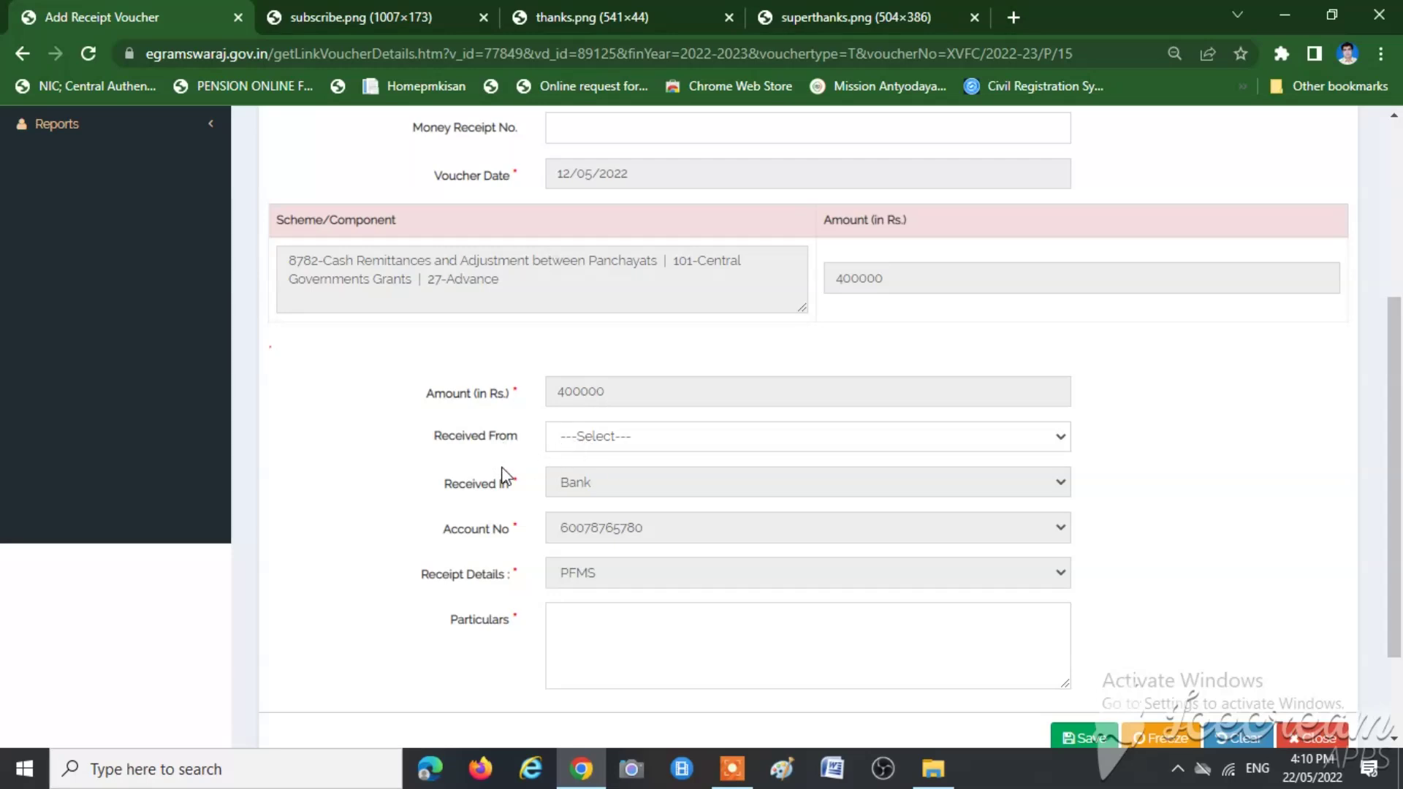
scroll(645, 485, down, 2)
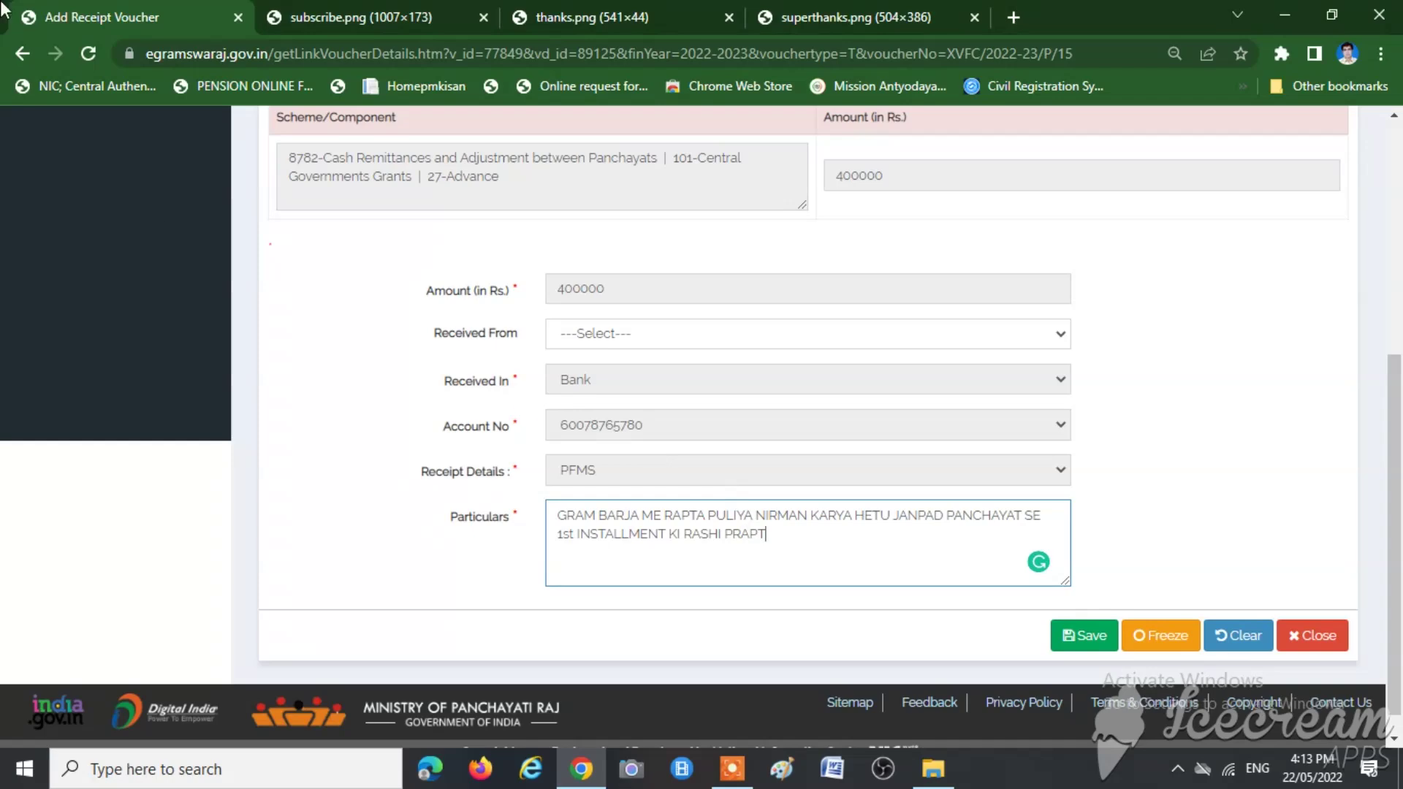
scroll(788, 393, up, 6)
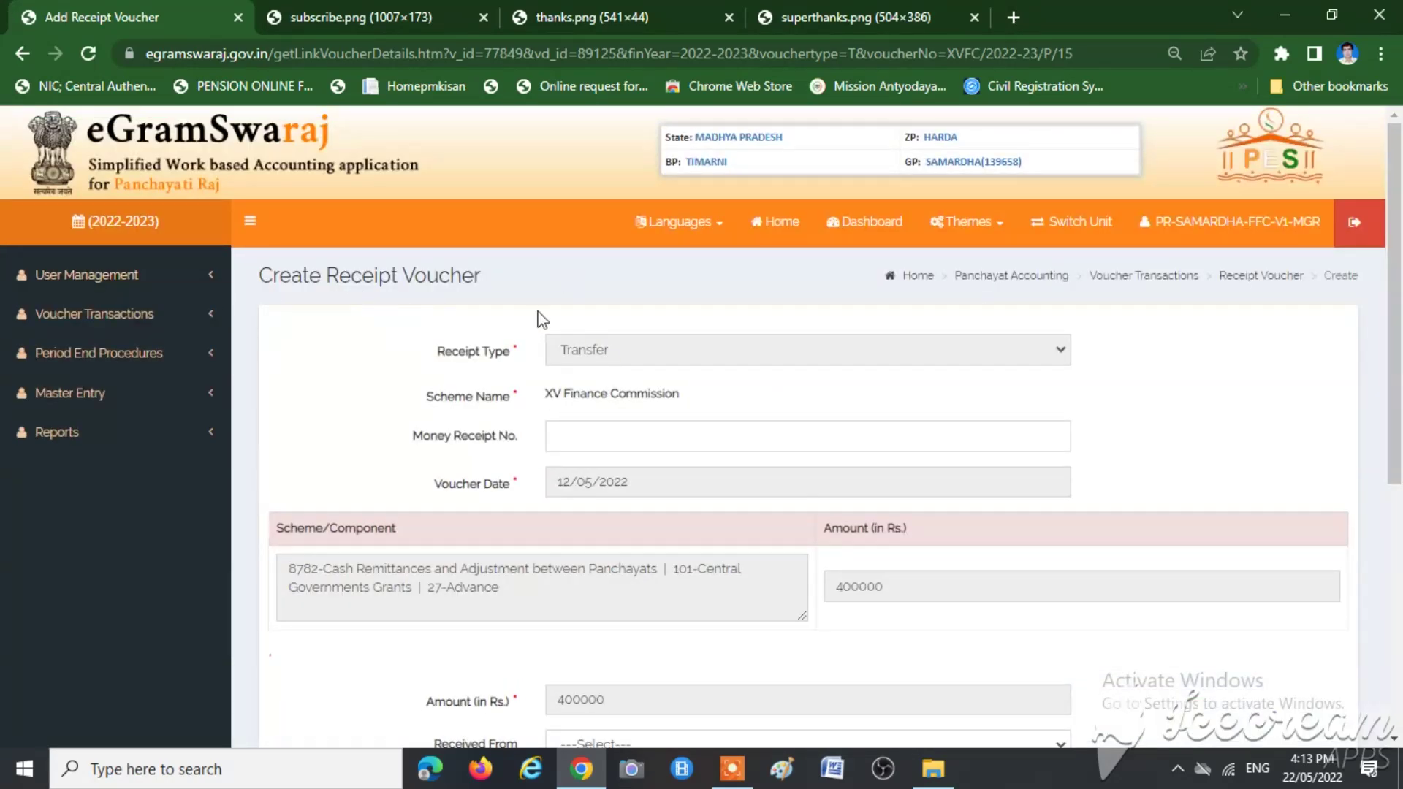
scroll(773, 354, down, 6)
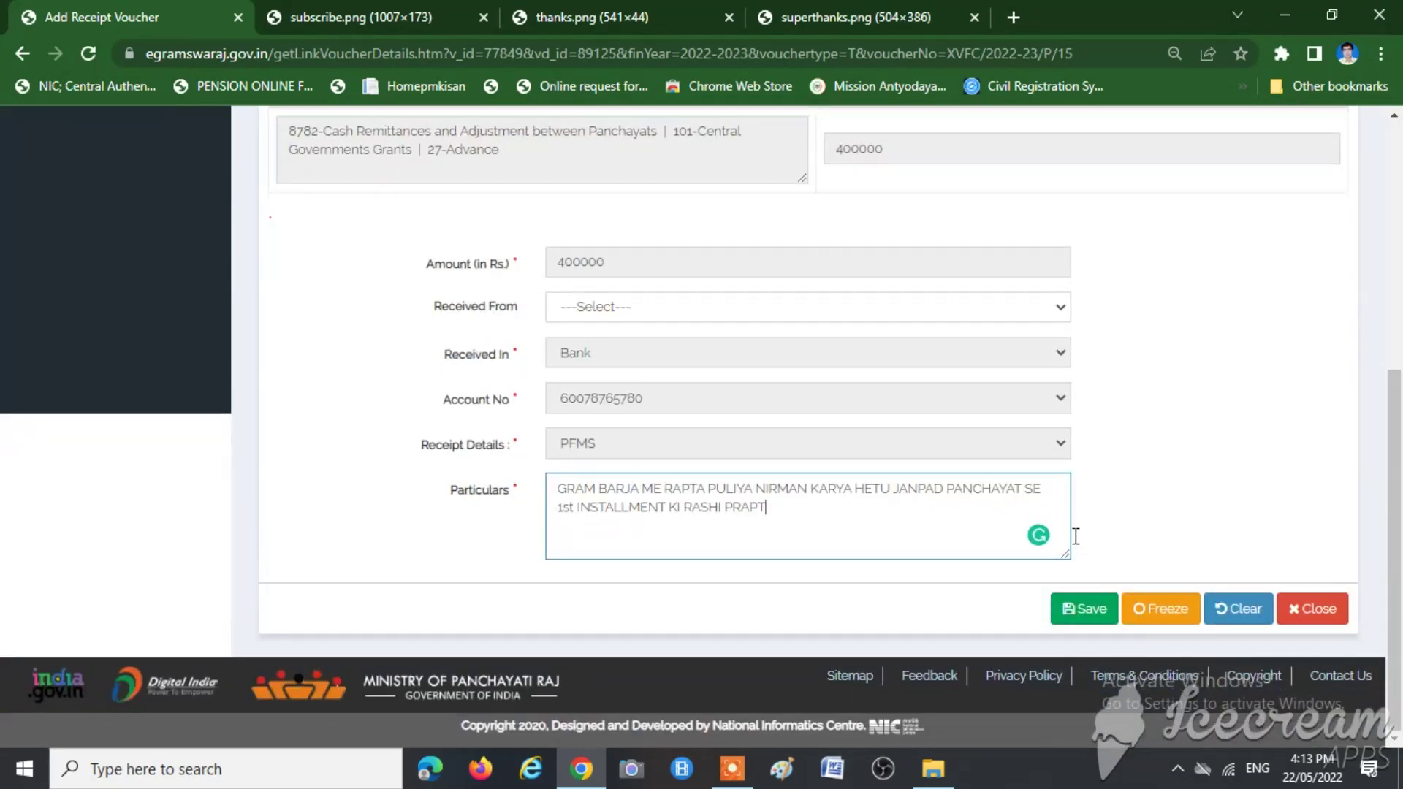
click(1161, 618)
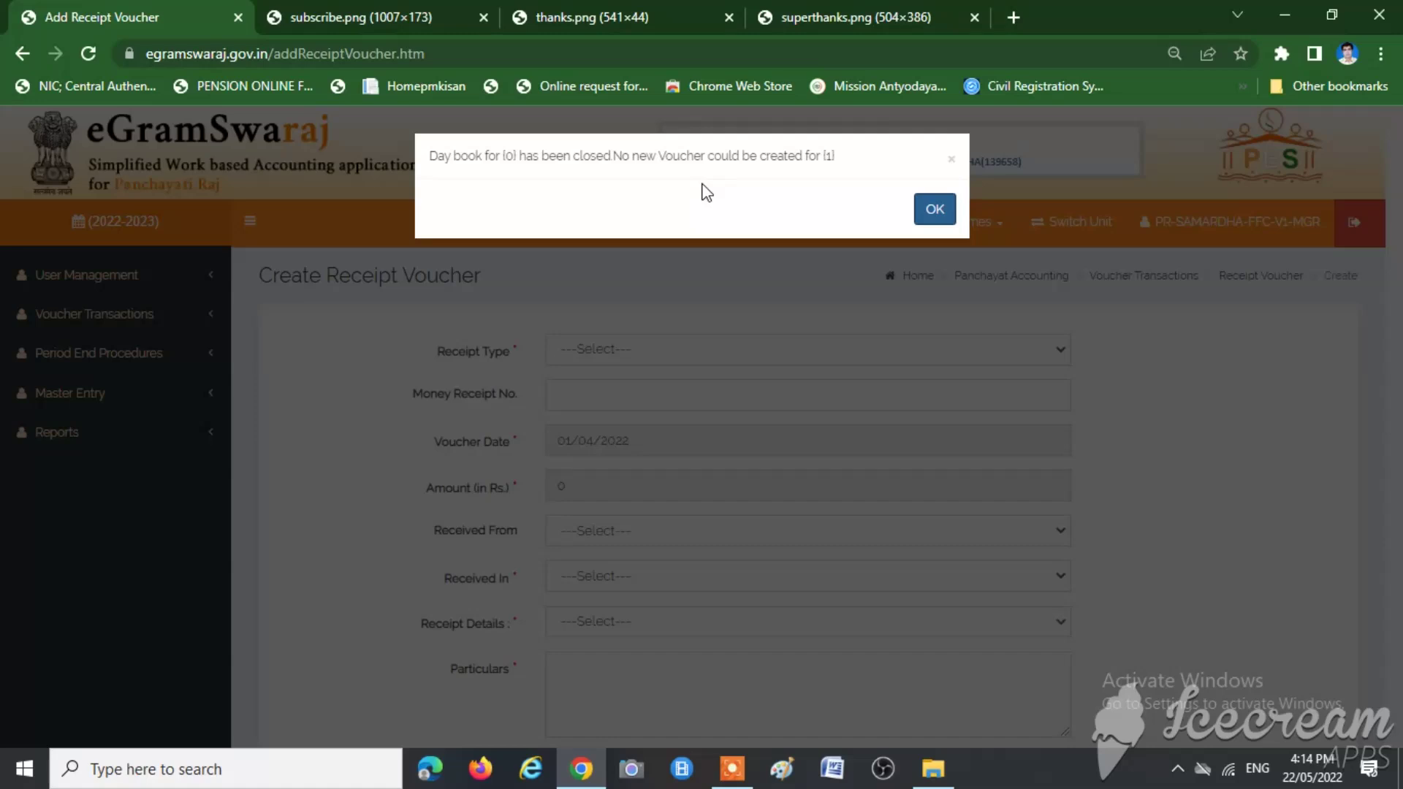
click(935, 212)
Step: Close the Fourteen Finance Commission scheme's day book for 21/05/2022
click(194, 355)
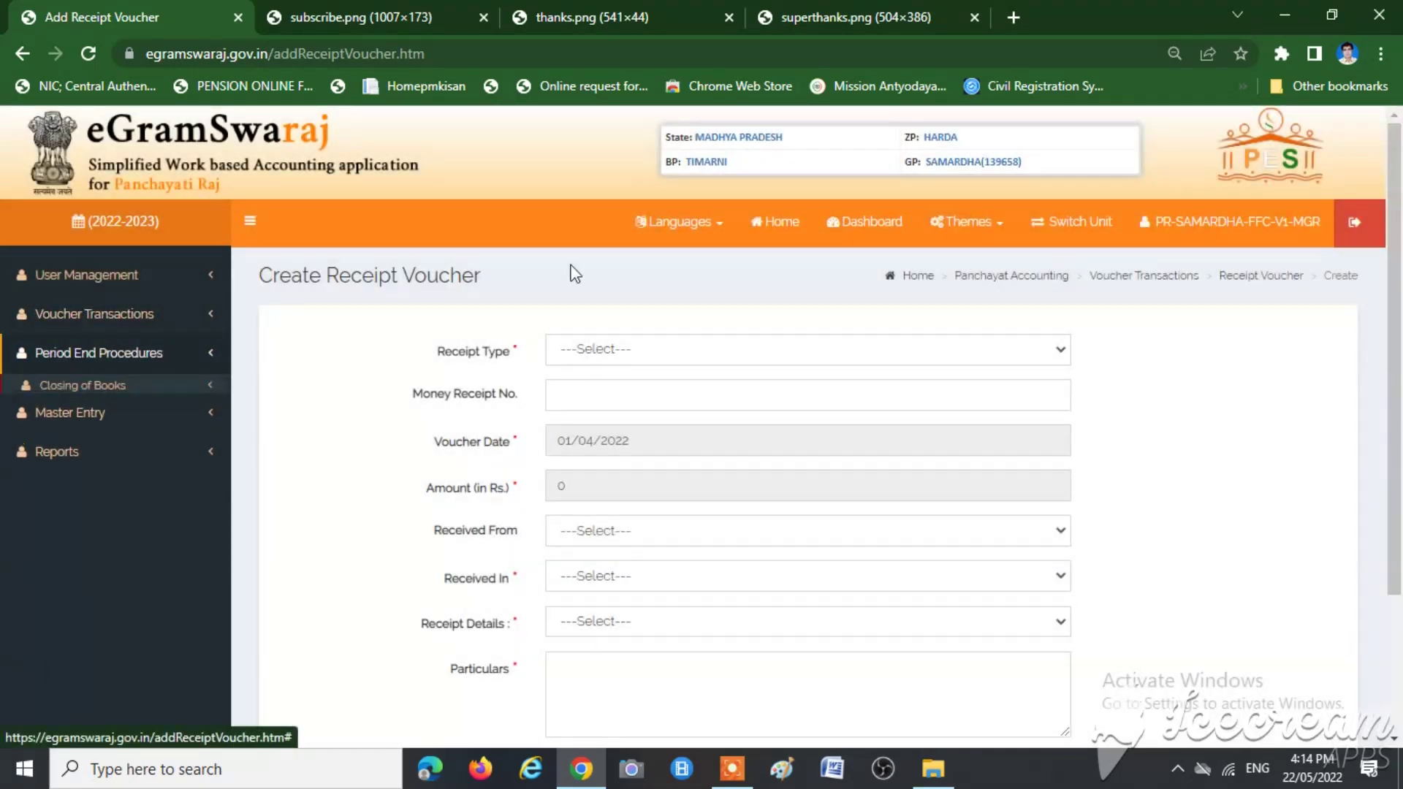
click(94, 387)
click(90, 413)
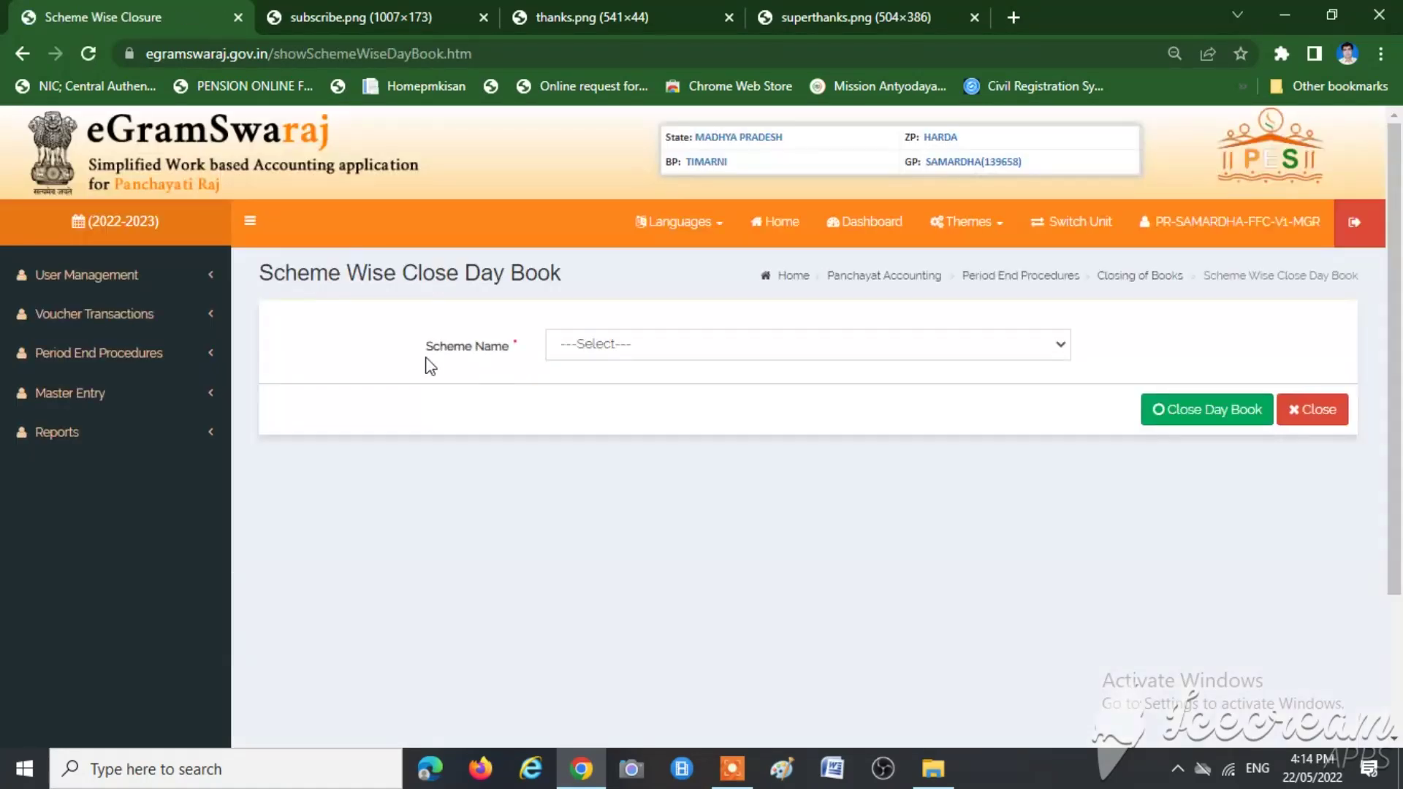
click(604, 352)
click(605, 382)
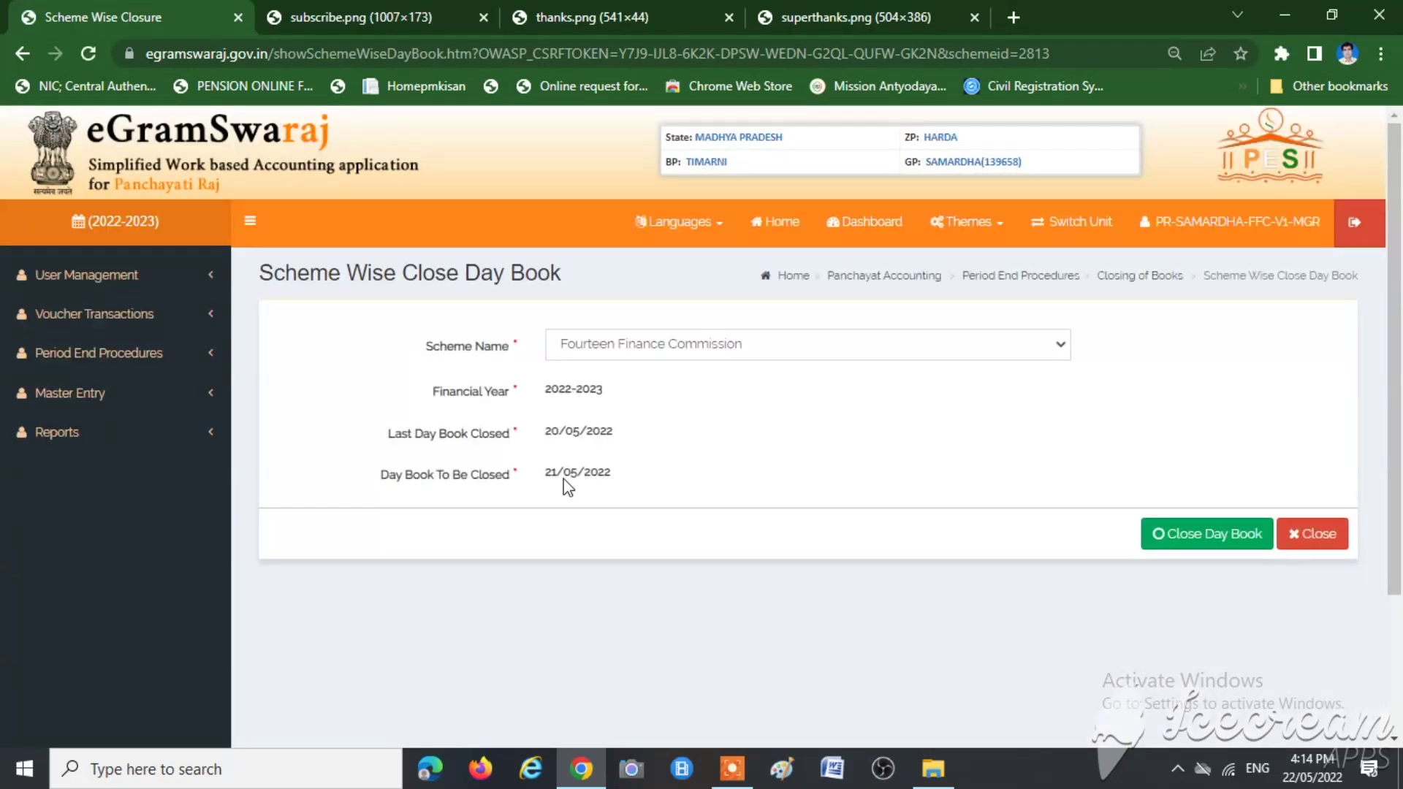
drag(546, 472, 611, 473)
click(1191, 541)
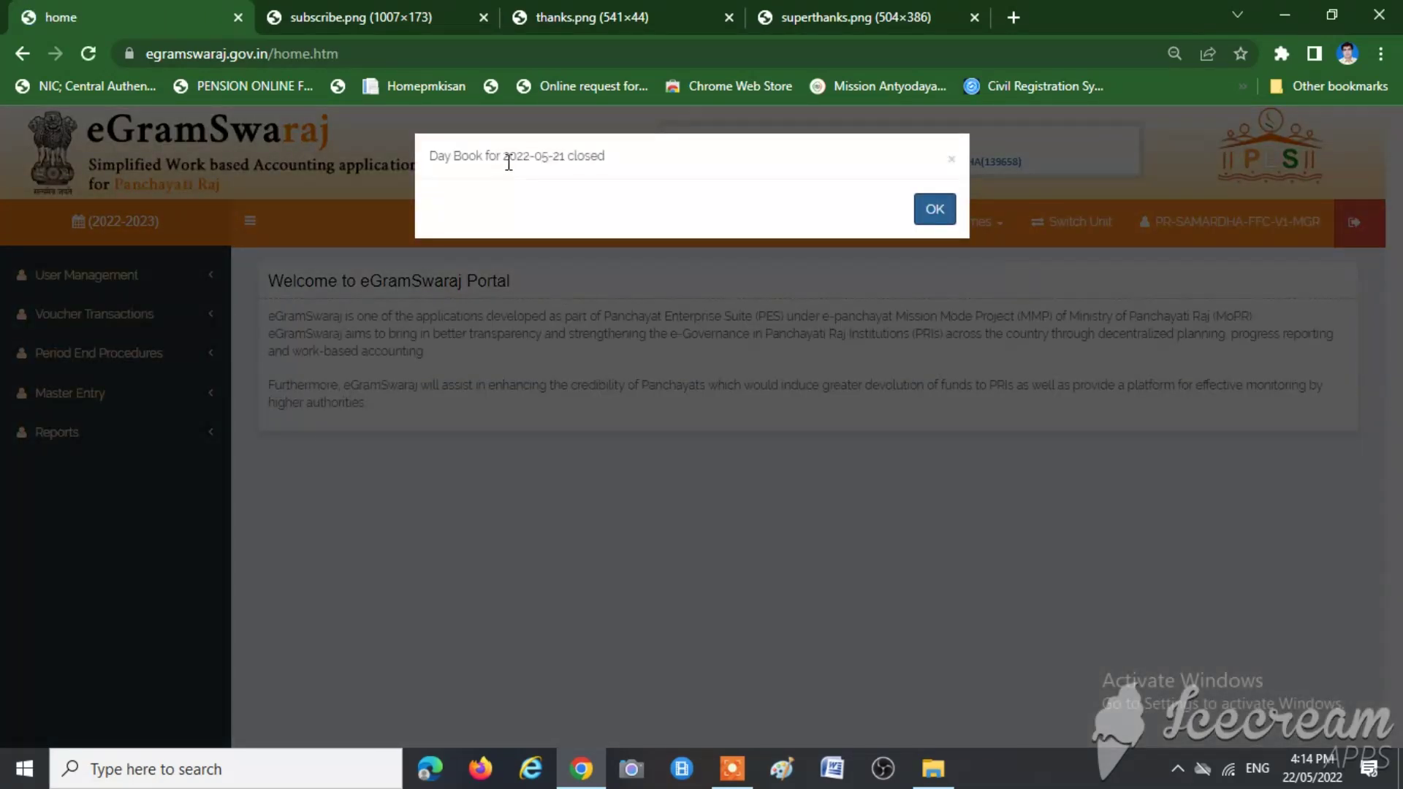
triple_click(515, 156)
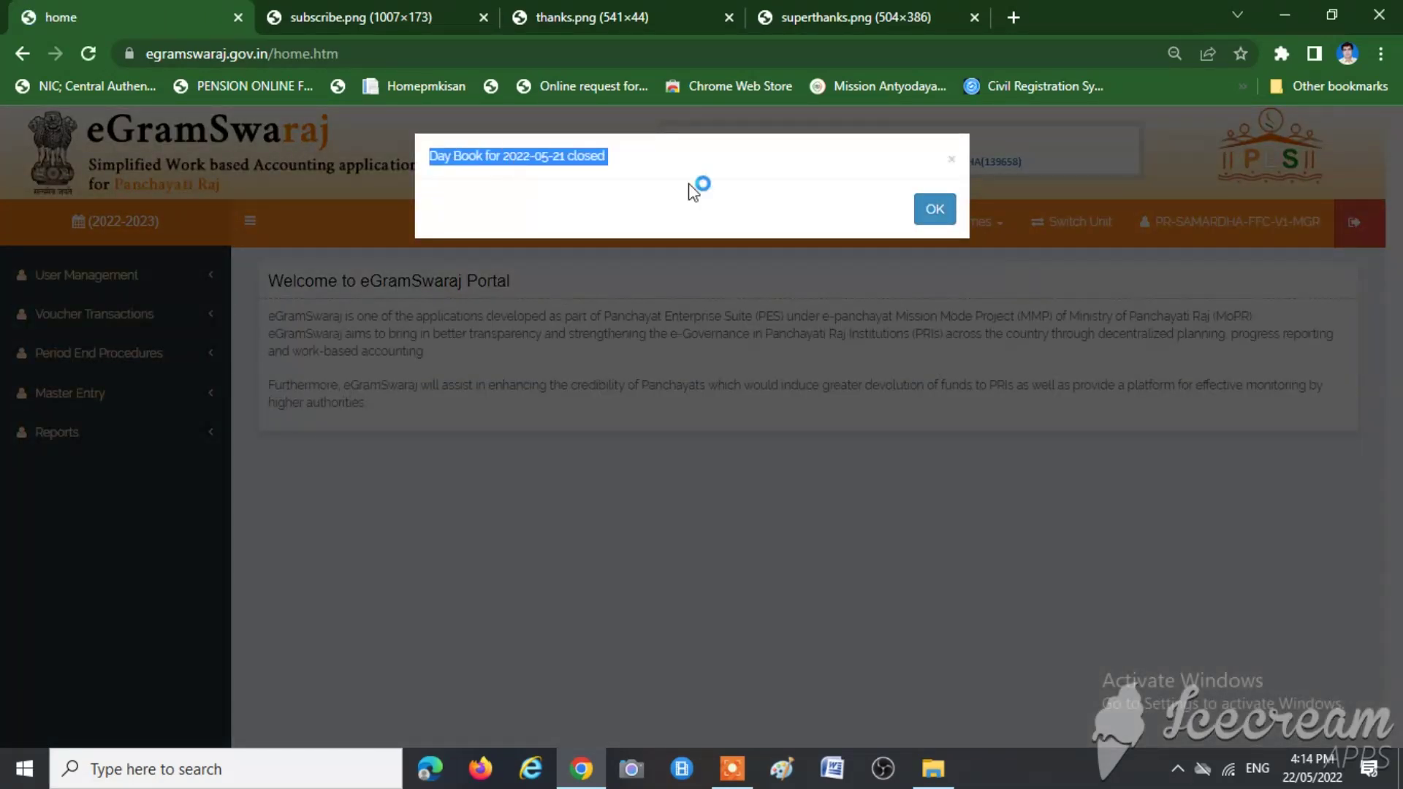
click(947, 216)
Step: Try to close the scheme-wise day book for XV Finance Commission
click(87, 353)
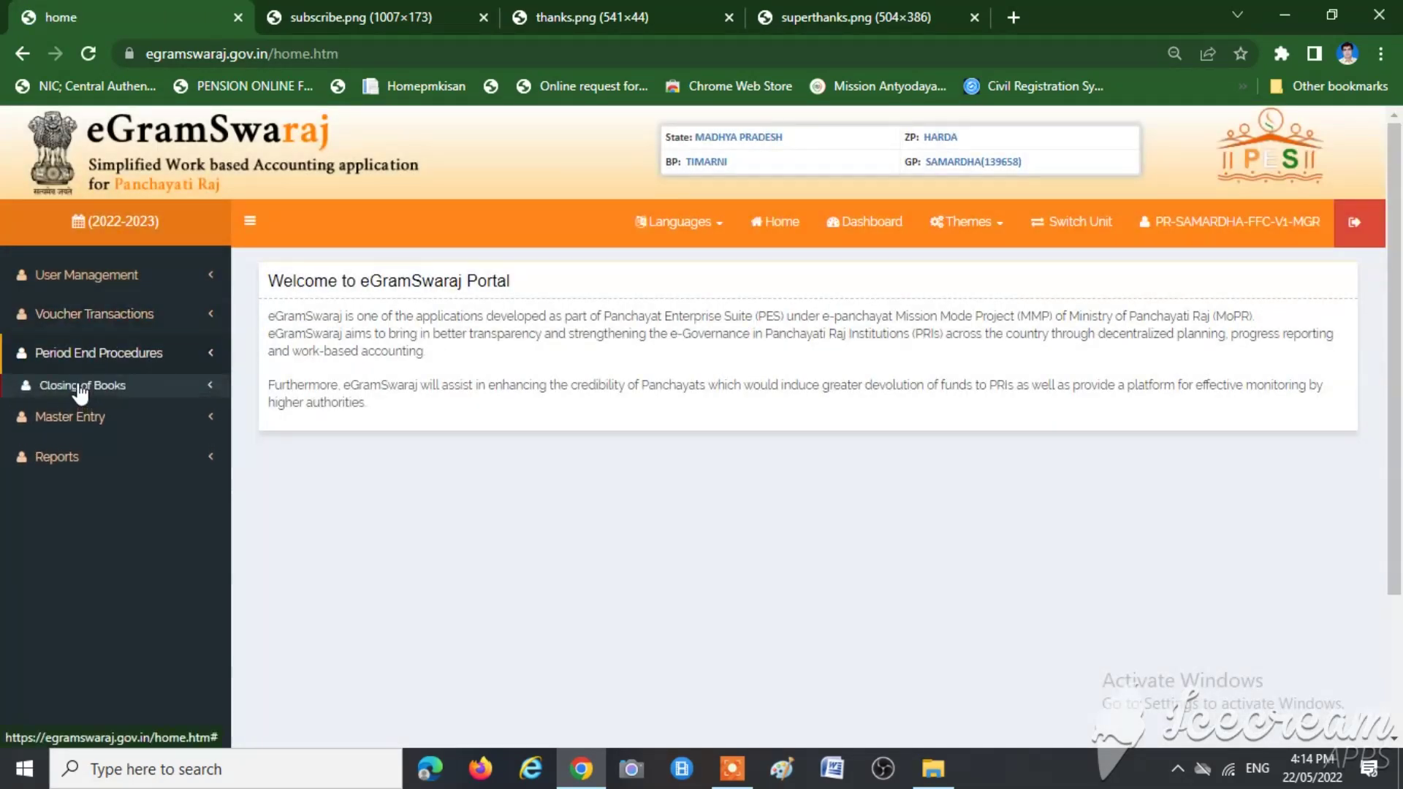
click(80, 385)
click(81, 414)
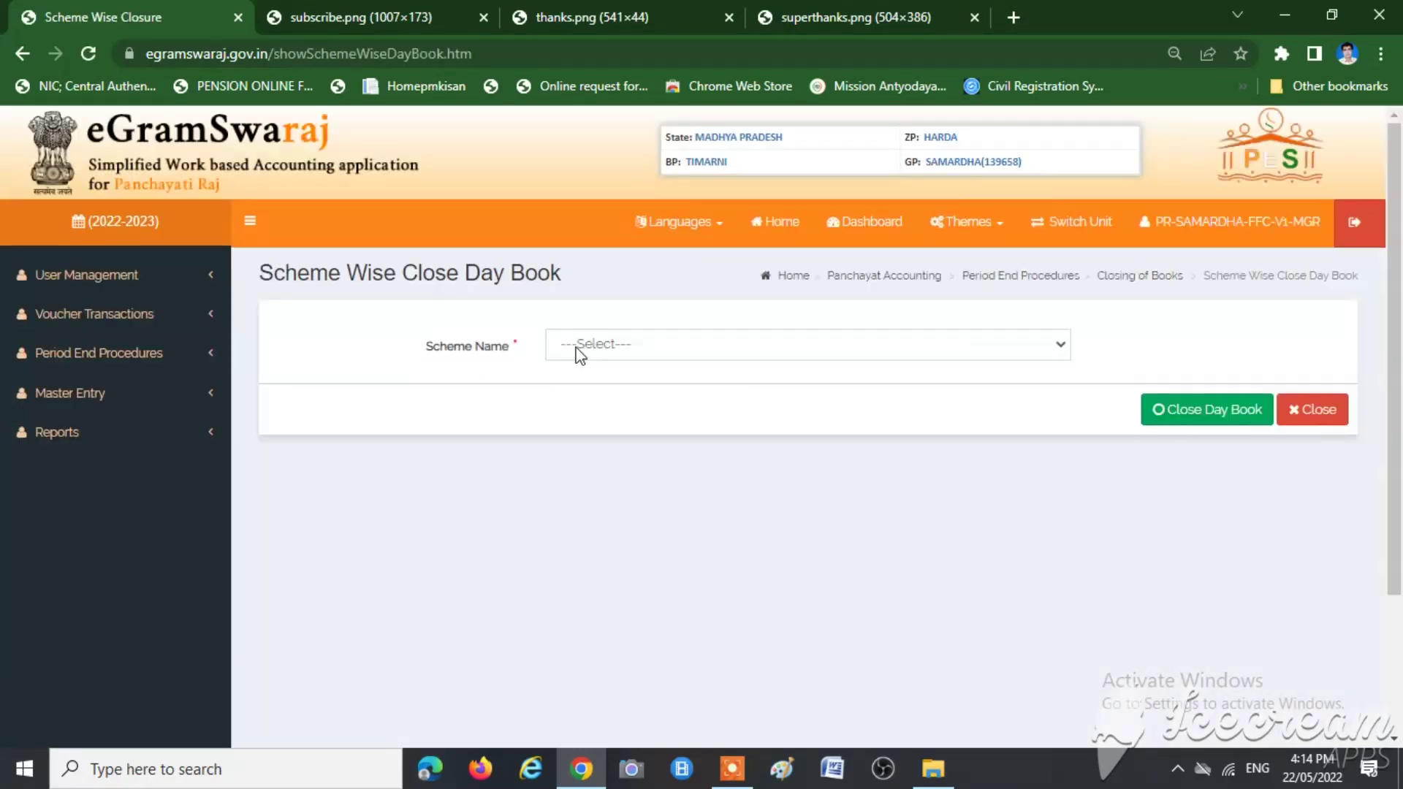
click(581, 354)
click(583, 403)
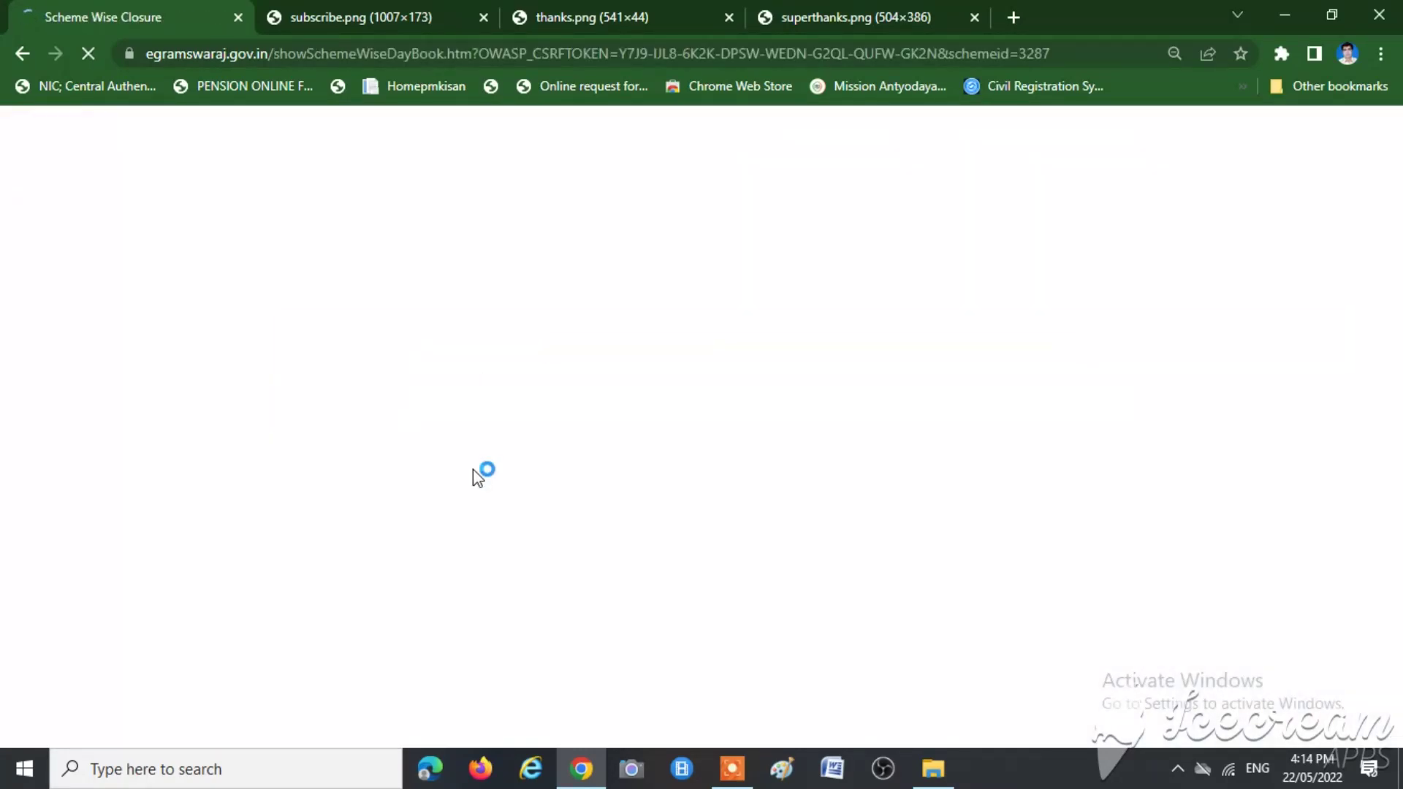
click(1171, 532)
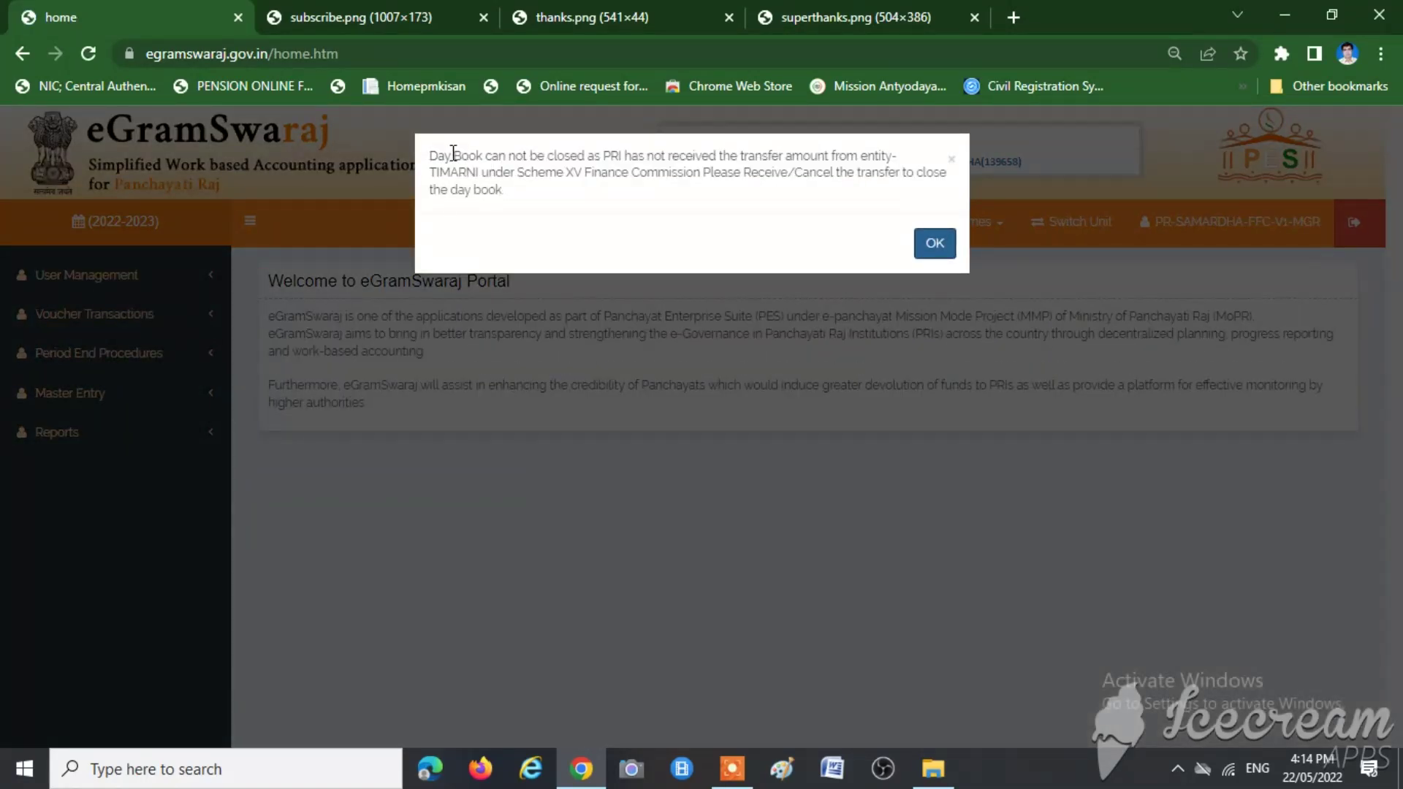
Step: Examine the day book closing message for the sending entity, the scheme and the action required on the transfer
triple_click(438, 152)
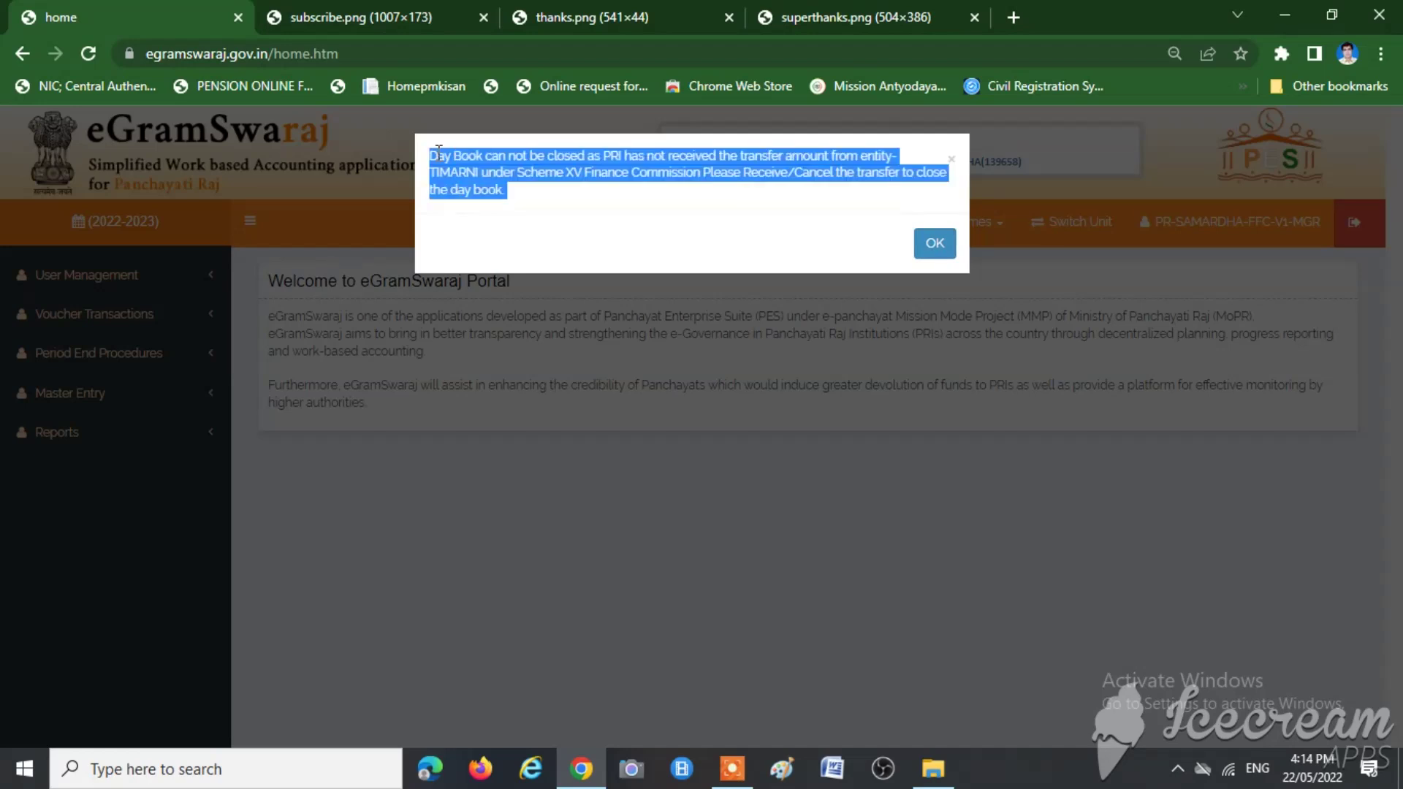
click(588, 175)
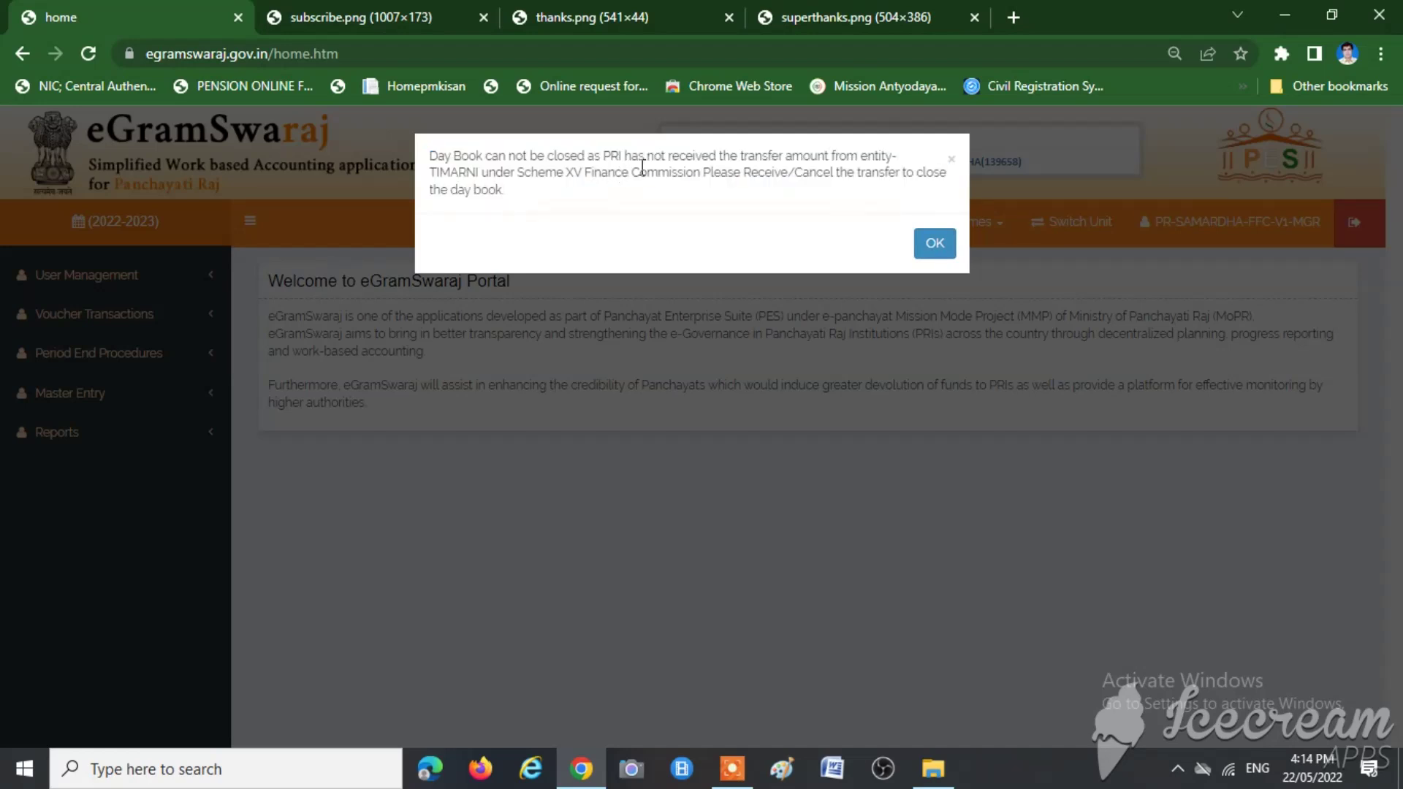
triple_click(772, 163)
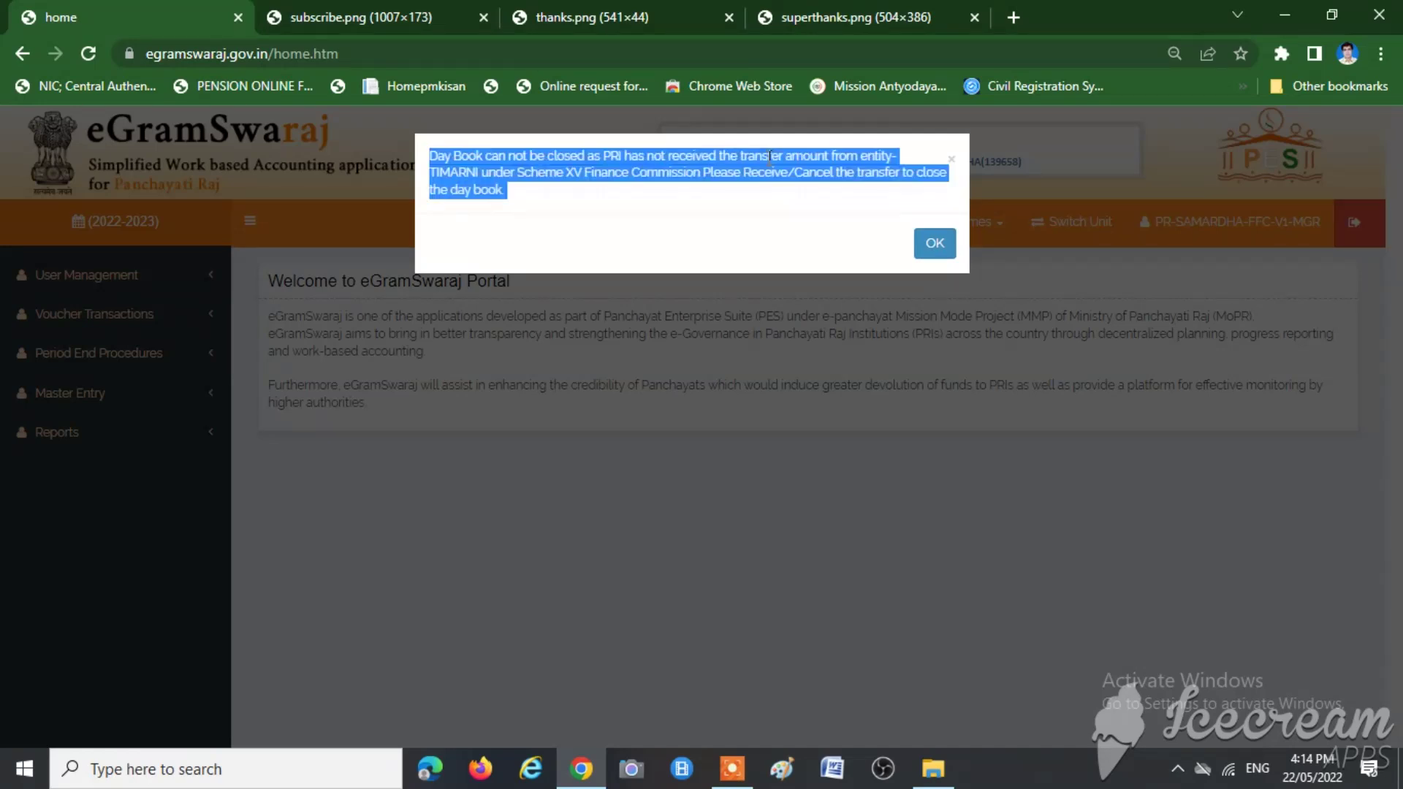
click(483, 188)
double_click(472, 175)
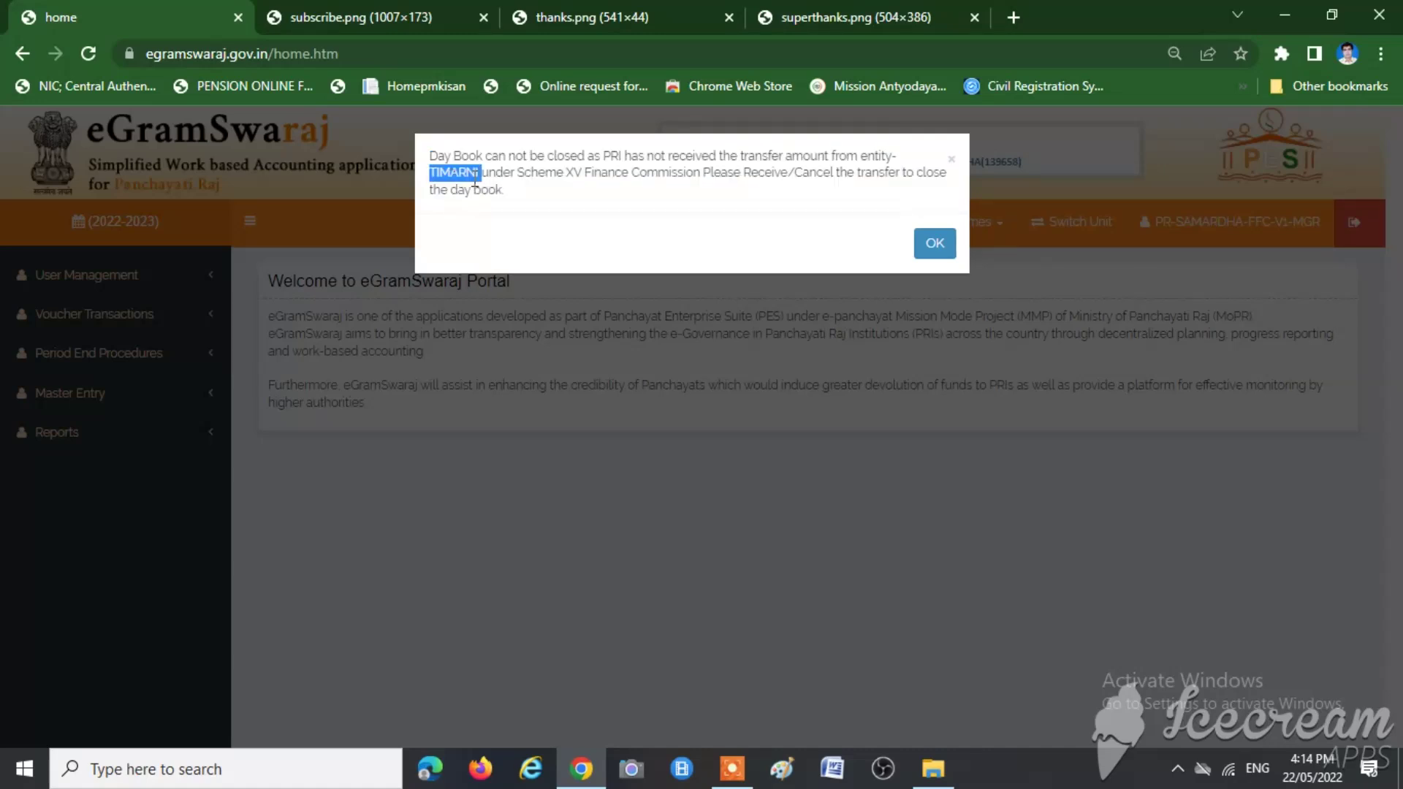
double_click(569, 178)
click(755, 173)
triple_click(754, 176)
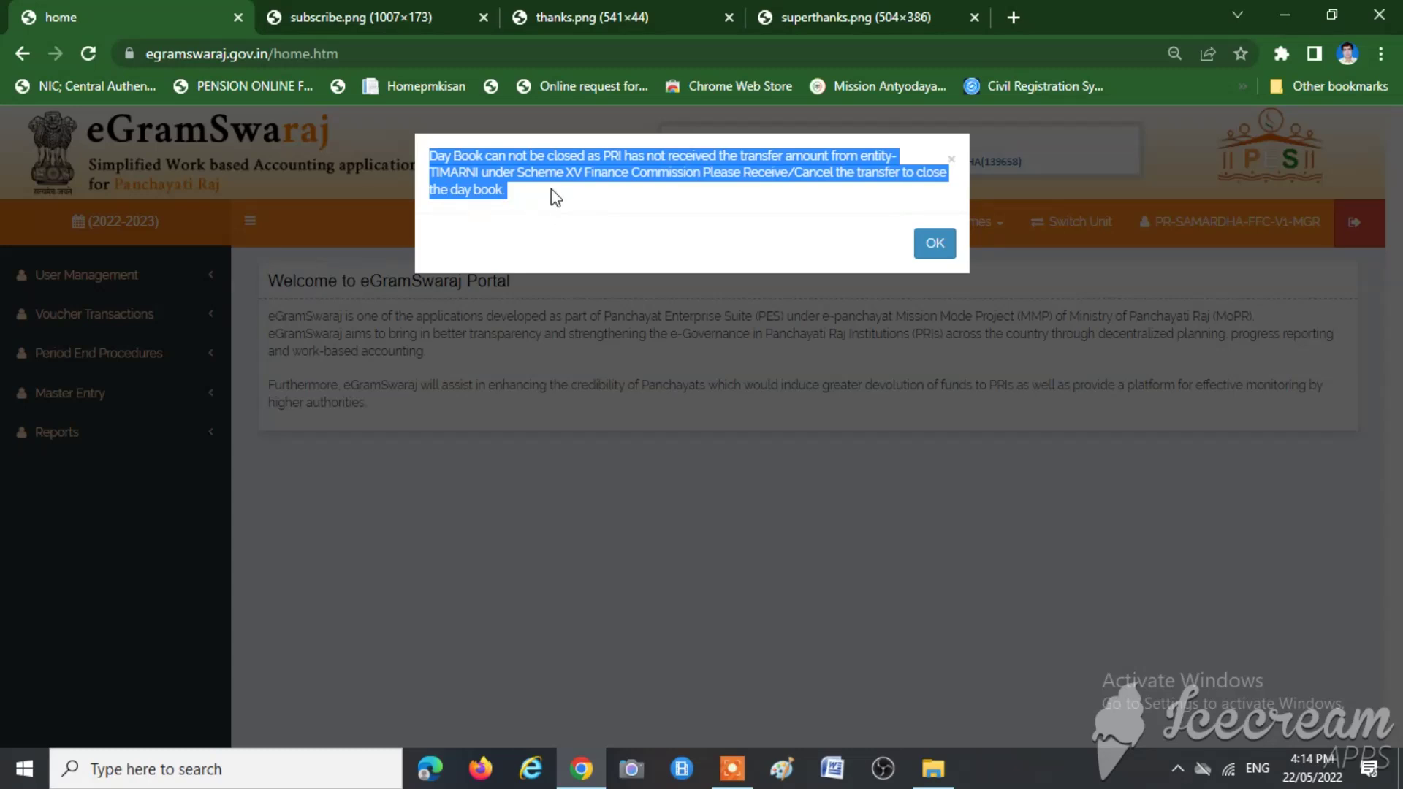
Step: Reread the day book closing message about the pending transfer and dismiss it
click(569, 193)
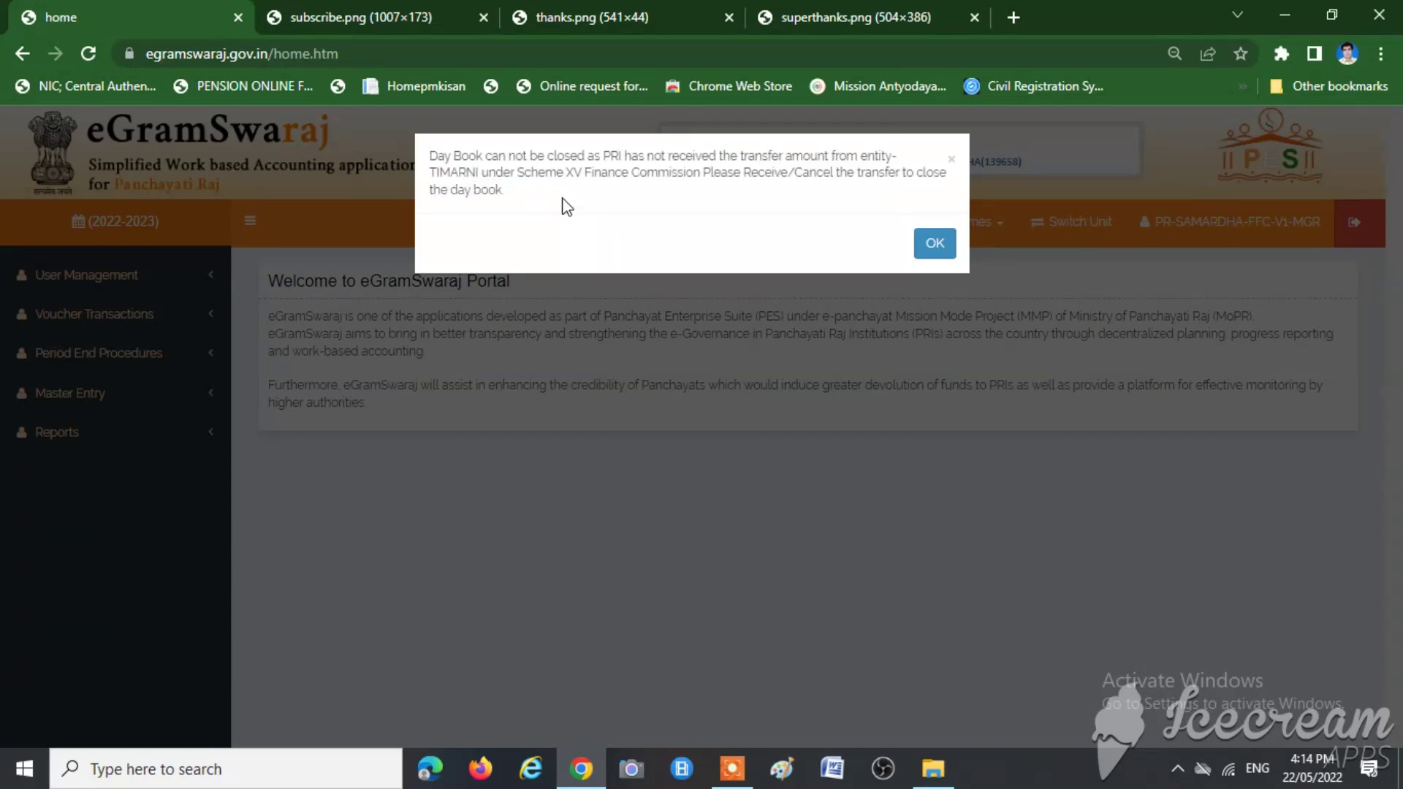
triple_click(499, 177)
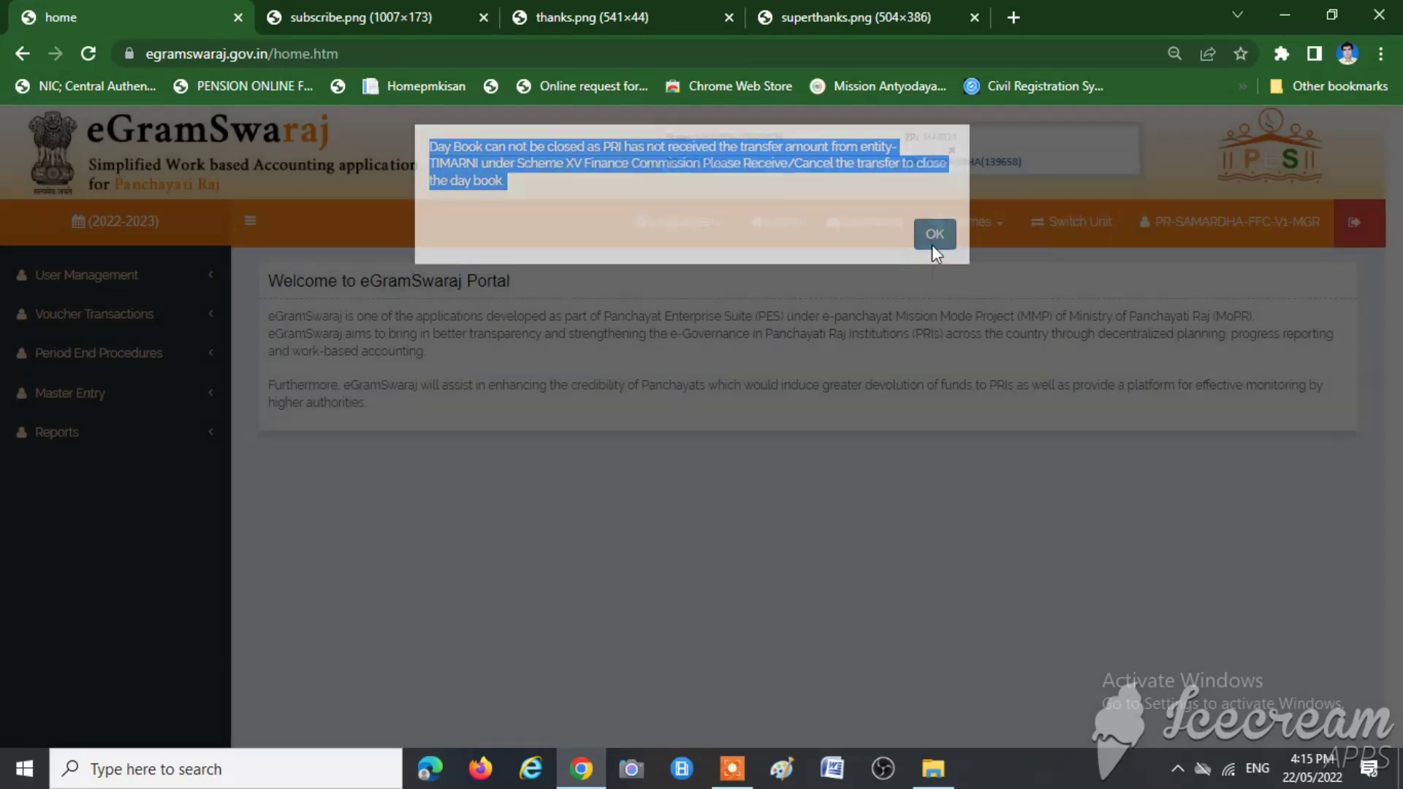
click(933, 244)
Step: Start a Transfer receipt voucher from TIMARNI's 2022-2023 XV Finance Commission transfer of 400000
click(70, 330)
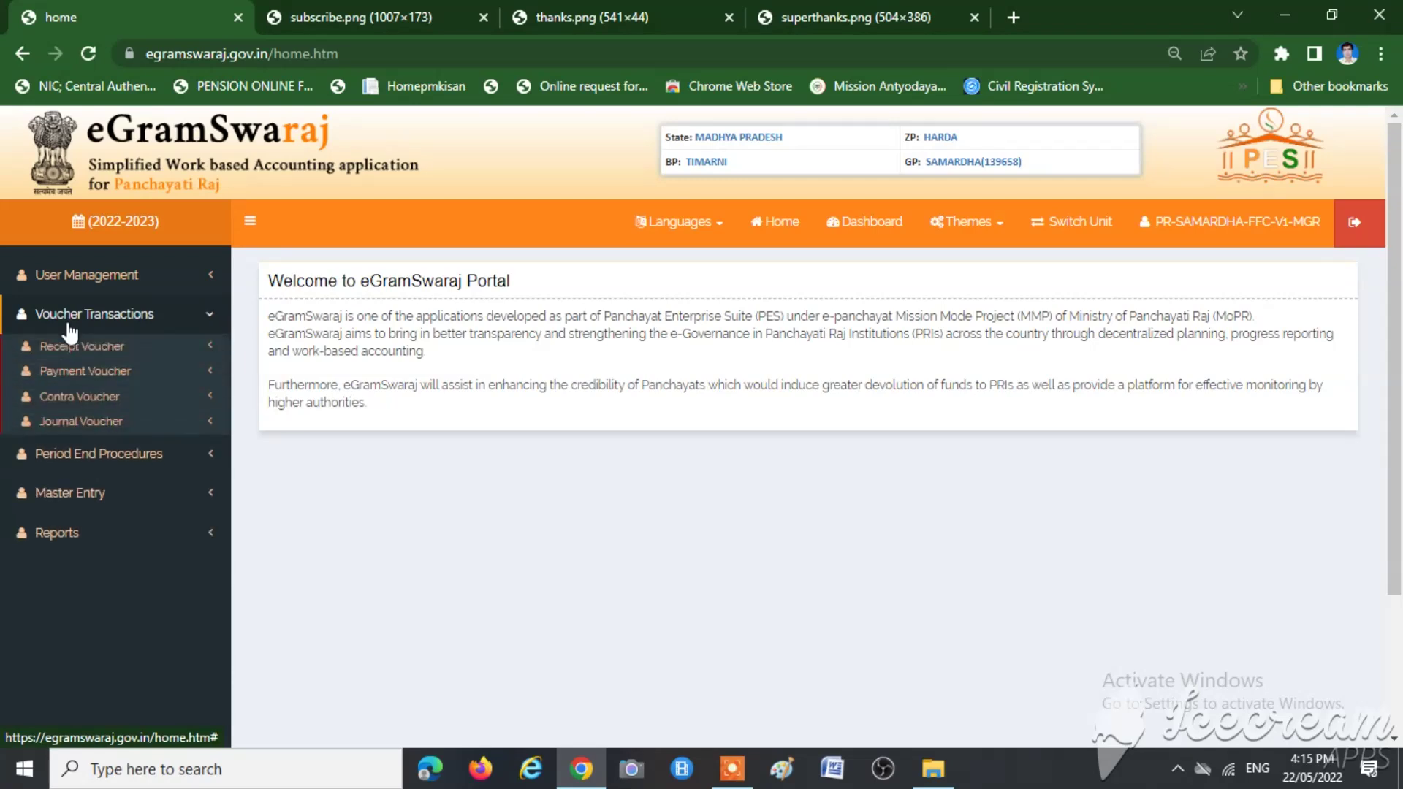
click(62, 350)
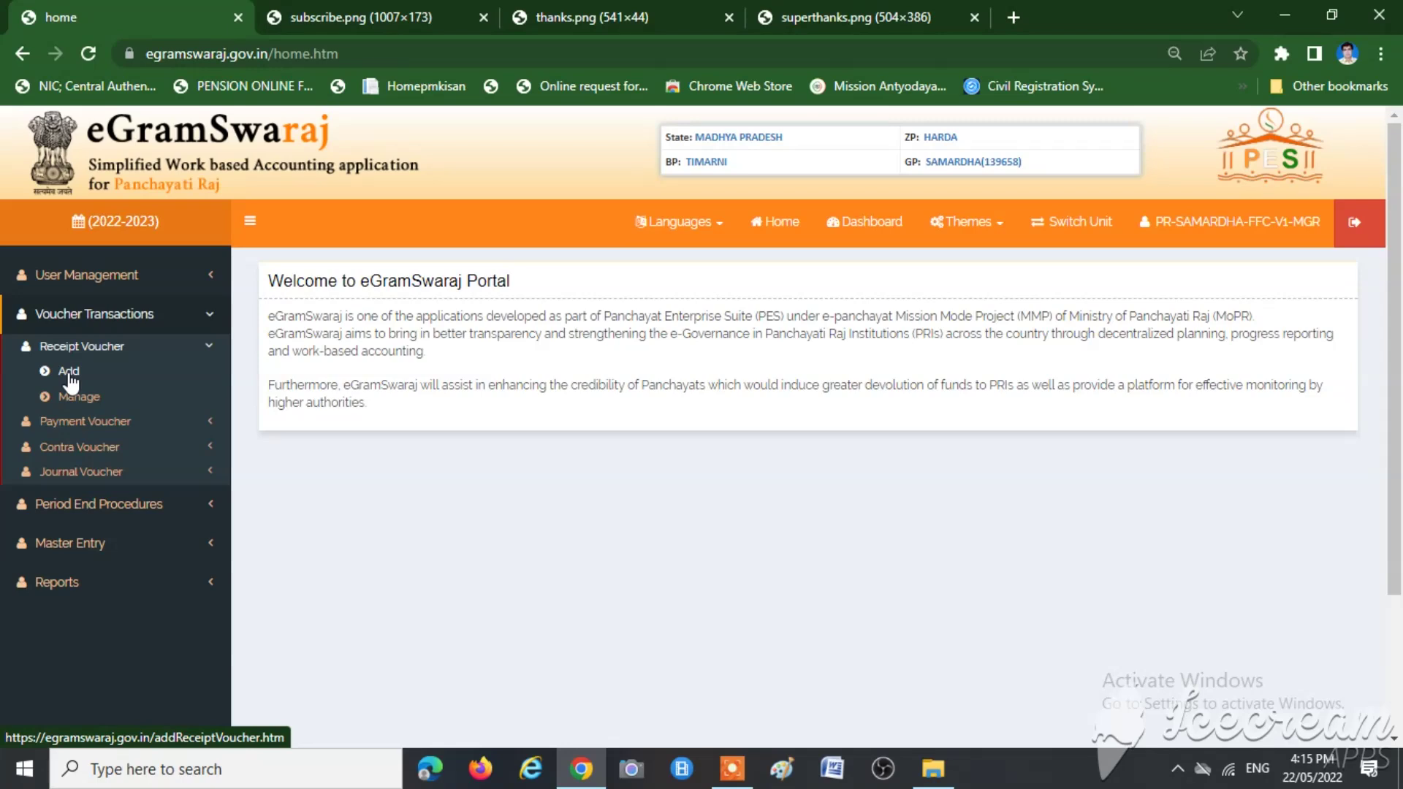
click(69, 374)
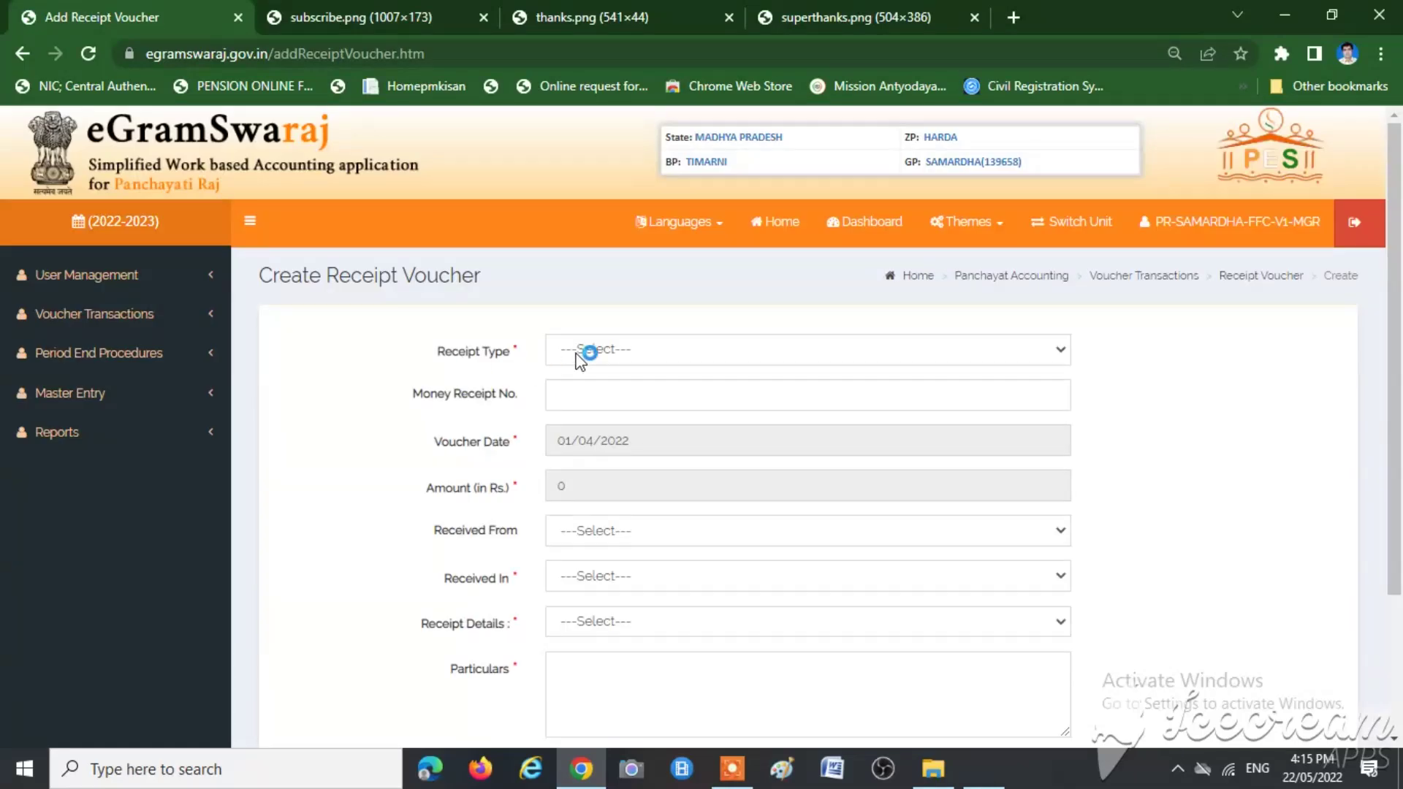
click(584, 350)
click(589, 406)
click(583, 233)
click(574, 289)
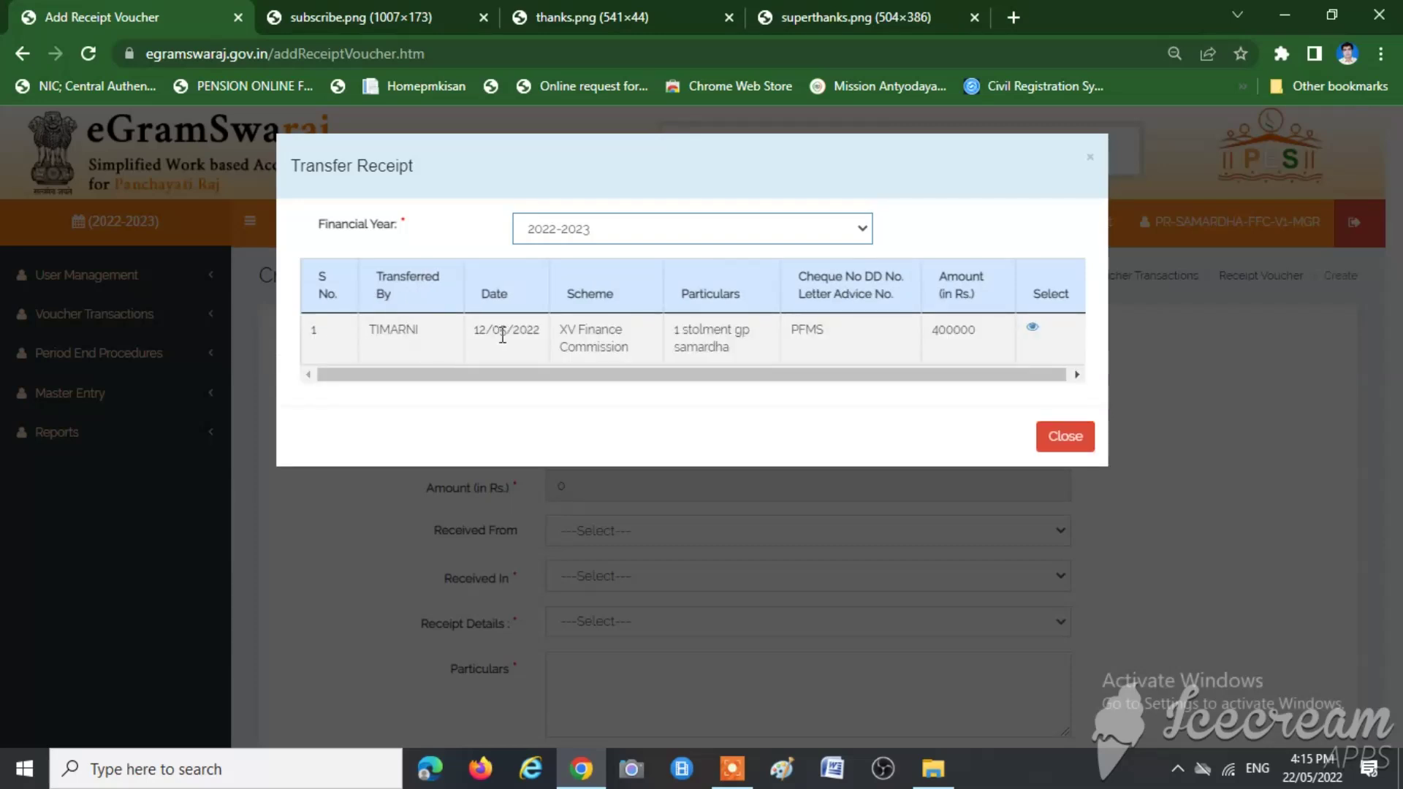
click(1031, 331)
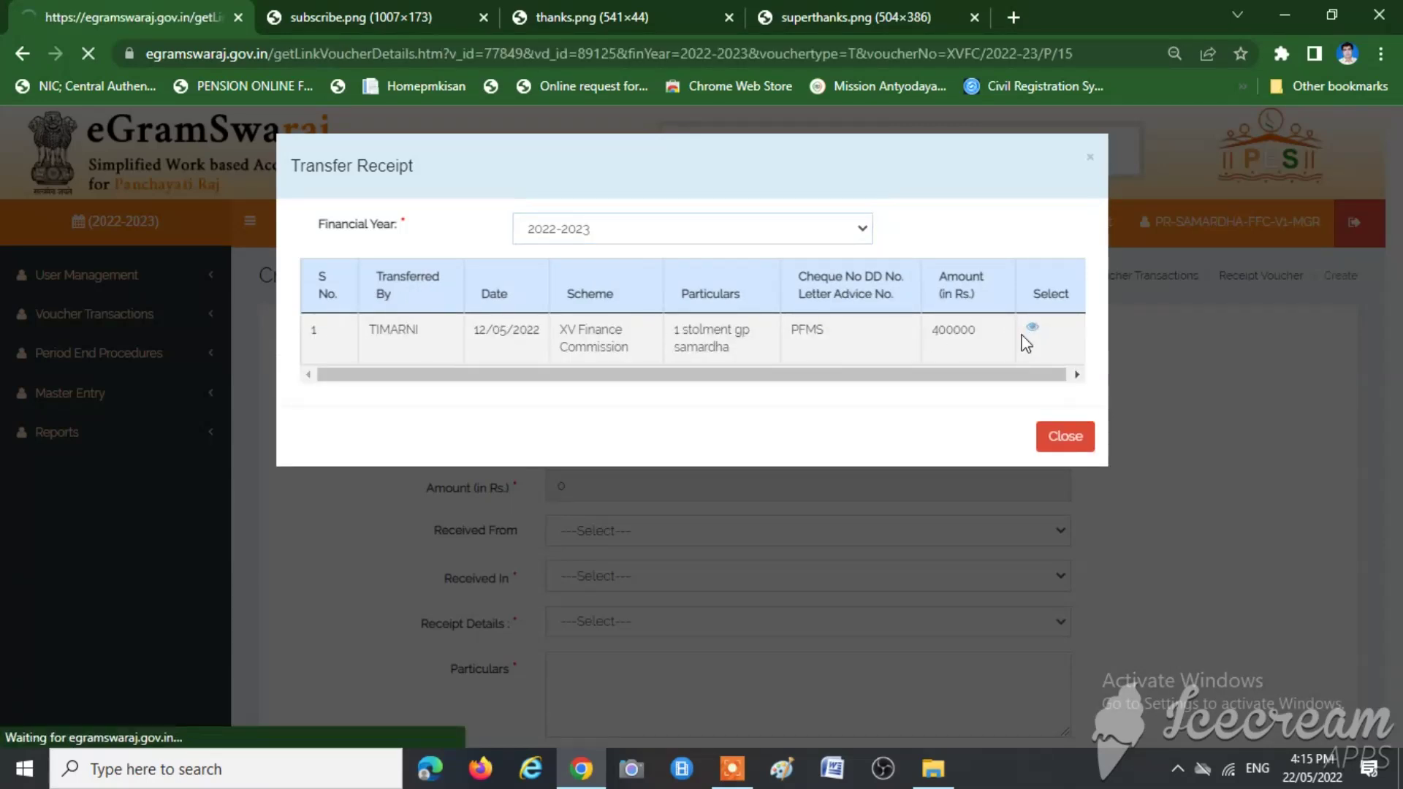
Step: Assign the Tied Grant account head with 8782-Cash Remittances and Adjustment between Panchayats, 101-Central Governments Grants and 27-Advance to the voucher
scroll(493, 513, down, 1)
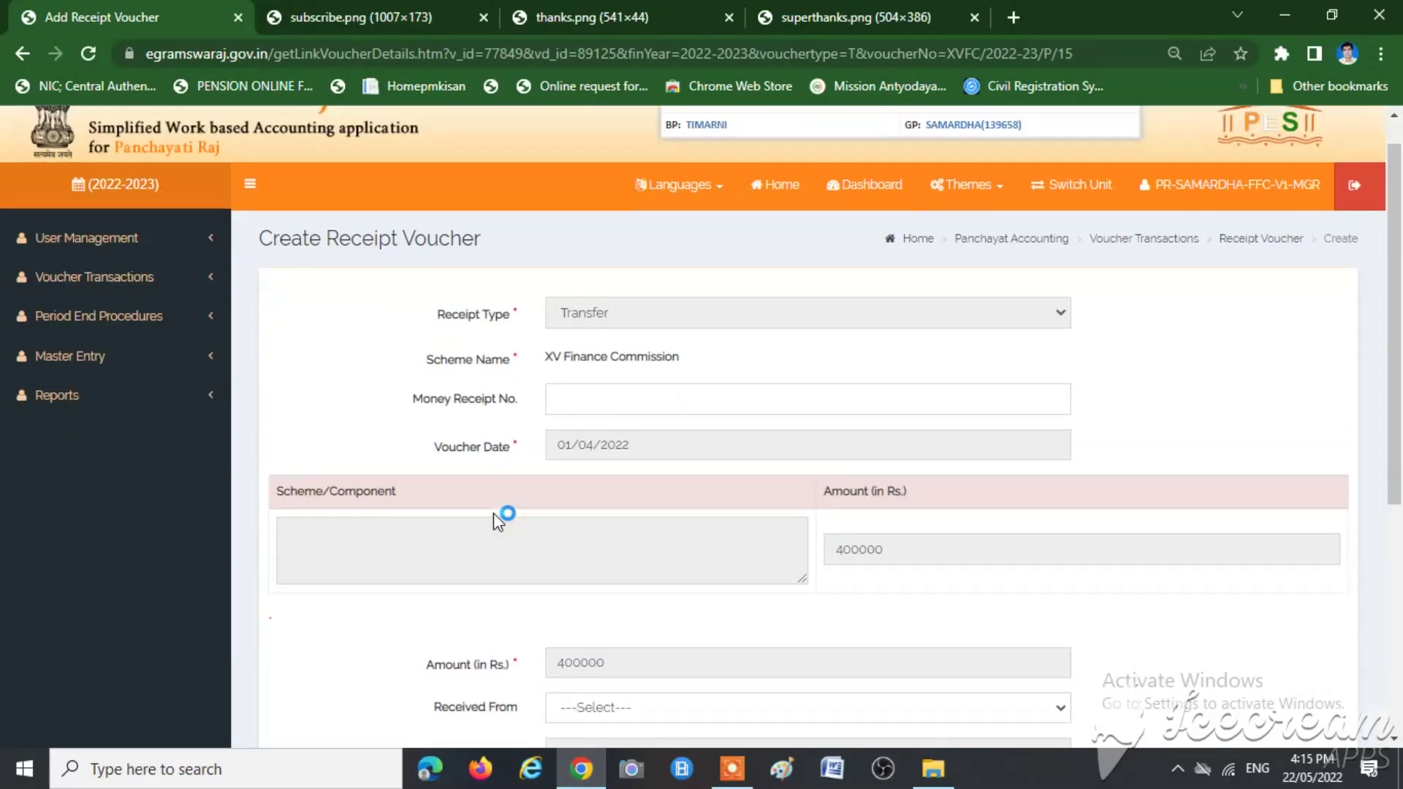
scroll(493, 513, down, 2)
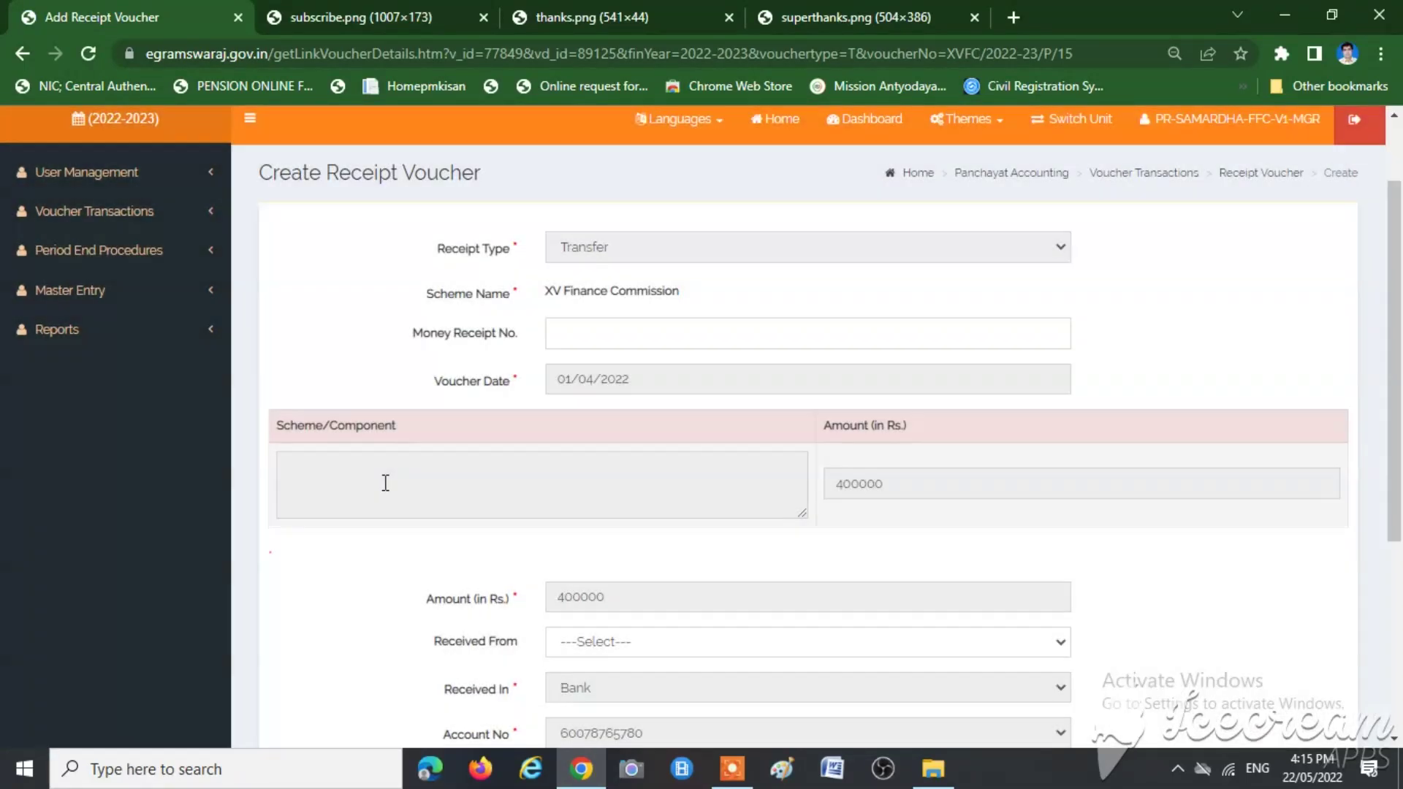
click(385, 483)
click(598, 266)
click(582, 304)
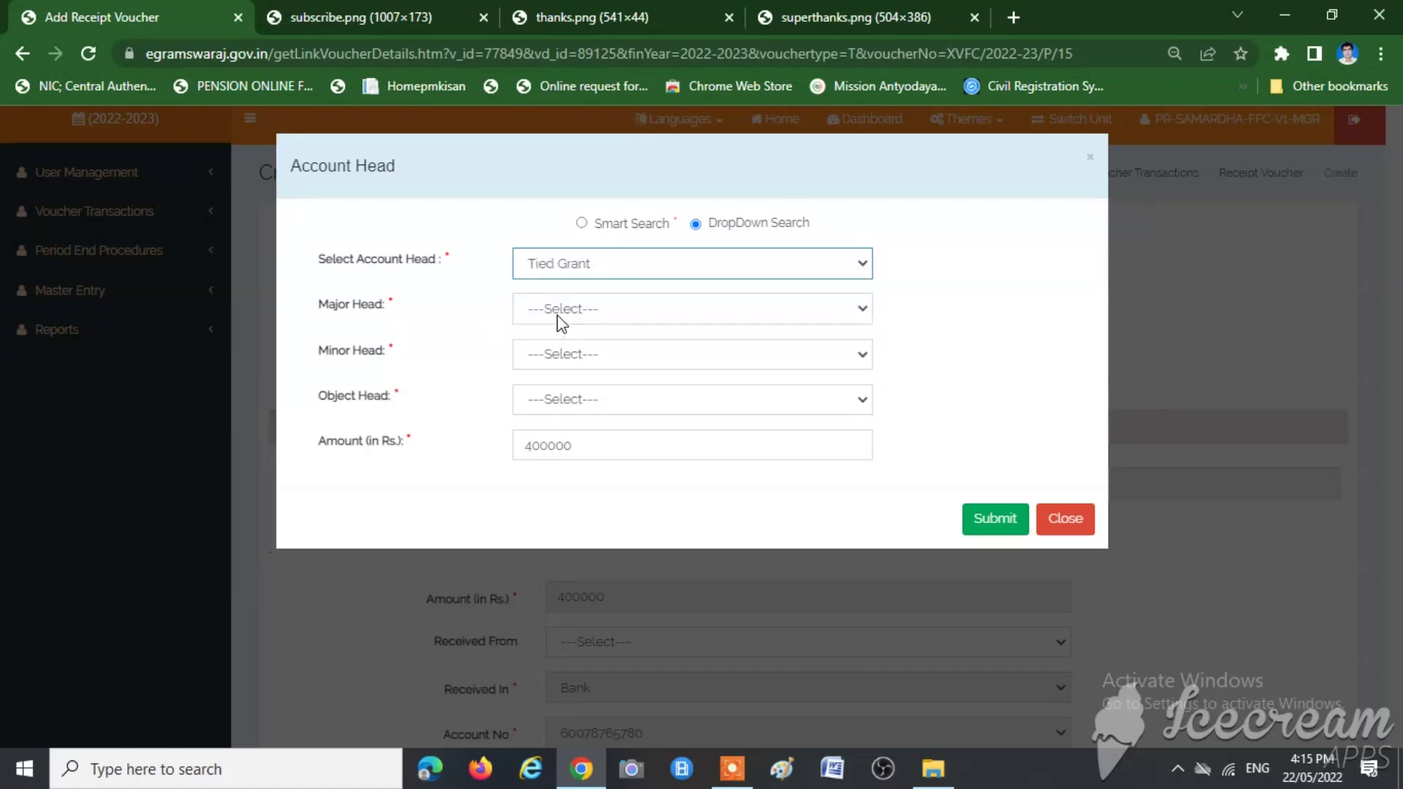
click(557, 318)
click(557, 354)
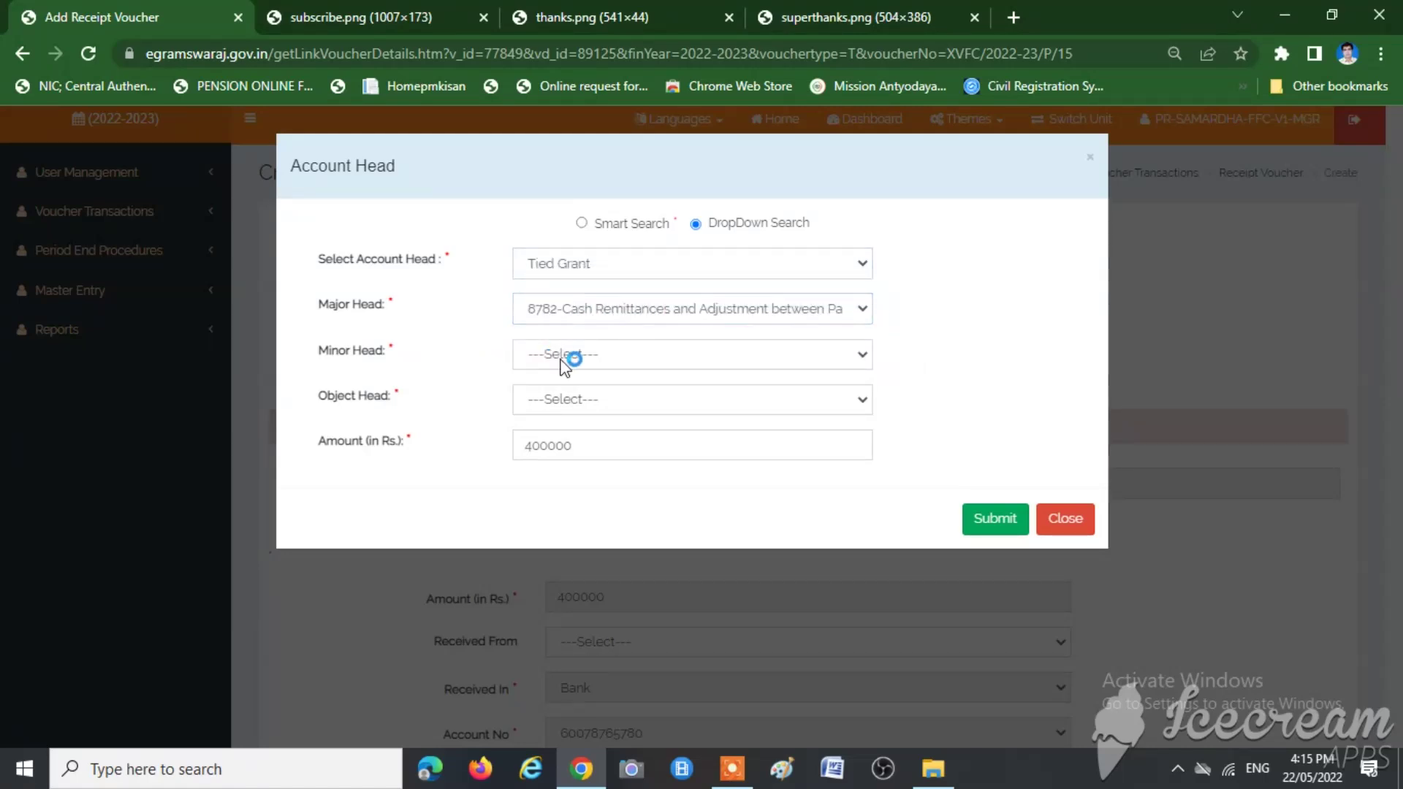
click(561, 358)
click(563, 395)
click(558, 406)
click(555, 441)
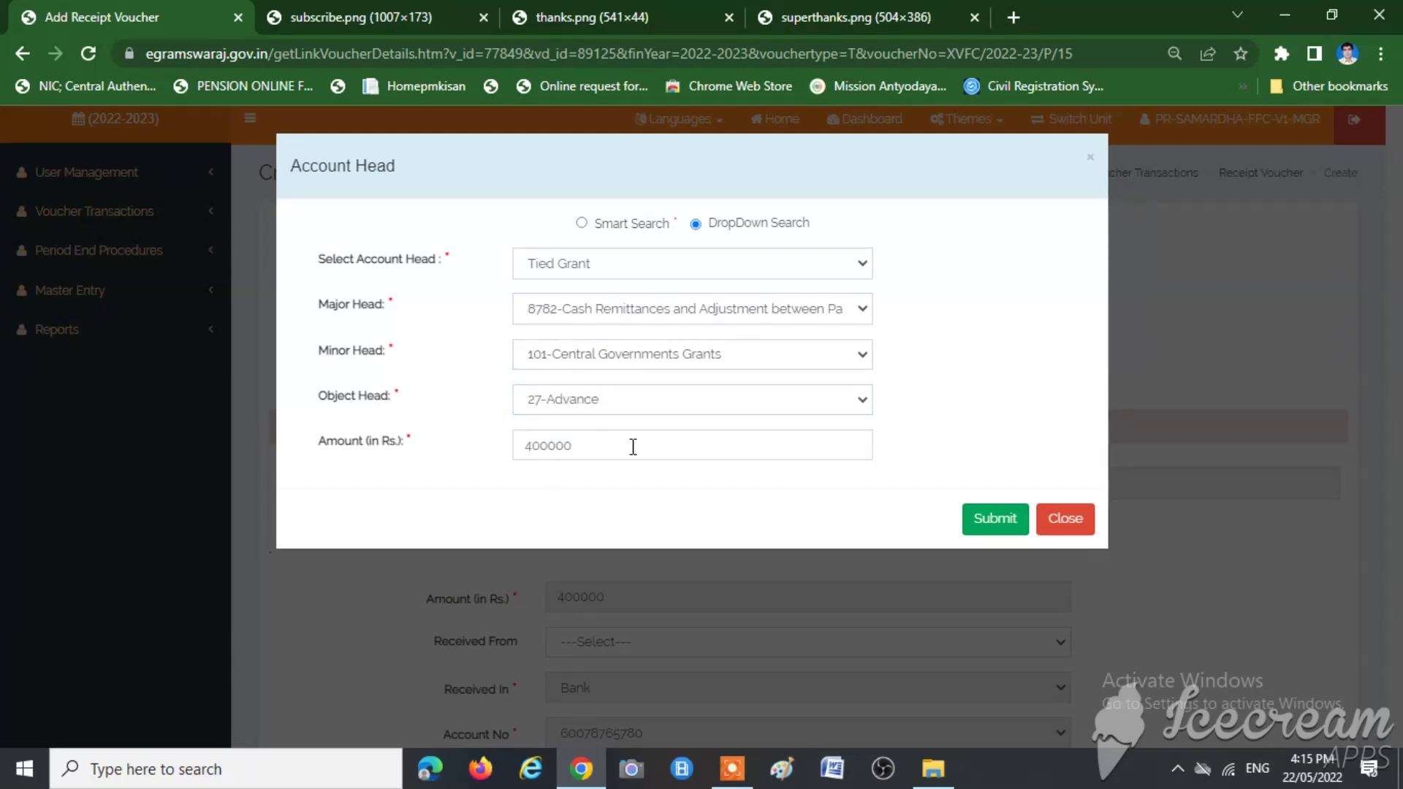
click(995, 518)
Step: Enter the particulars "GRAM BARJA ME RAPTA PULIYA NIRMAN KARYA HETU JANPAD PANCHAYAT TIMARNI SE TIED FUND SE FIRST INSTALLMENT KI RASHI PRAPT" and try to freeze the voucher
scroll(646, 475, down, 5)
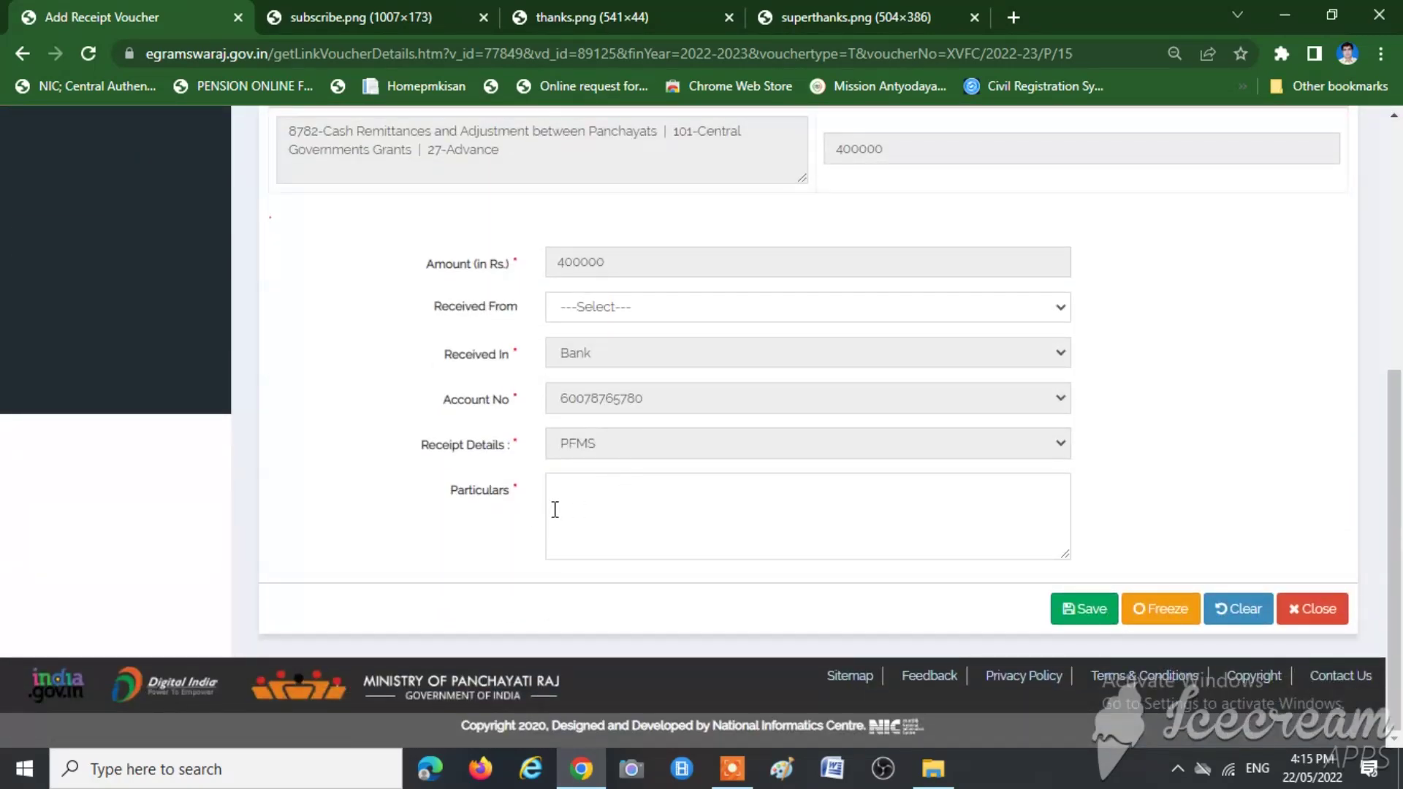
click(610, 509)
text(GRAM BARJA ME RAPTA PULIYA NIRMAN KARYA HETU JANPAD PANCHAYAT TIMARNI SE TIED FUND SE FIRST INSTALLMENT KI RASHI PRAPT)
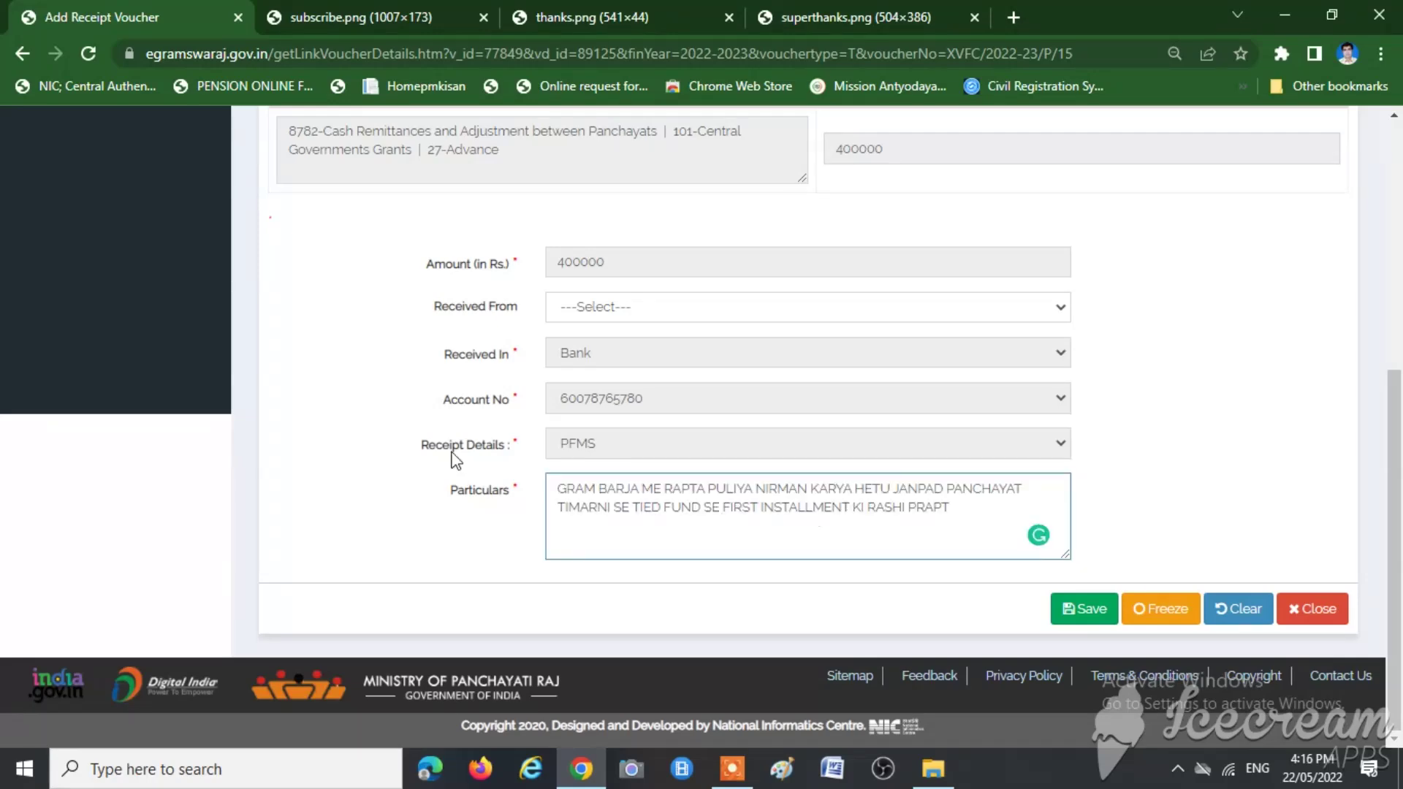
scroll(653, 547, up, 5)
scroll(651, 547, down, 5)
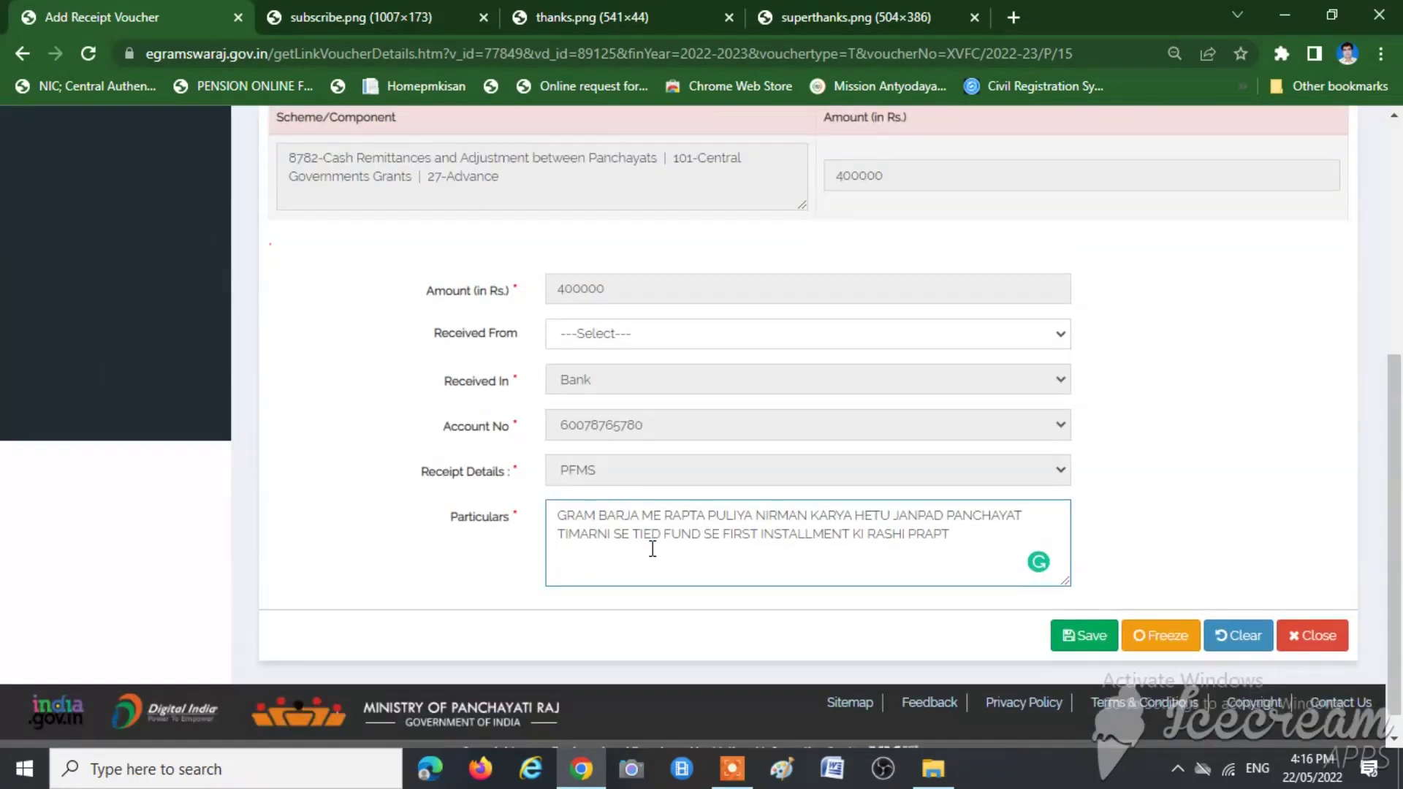
click(1164, 608)
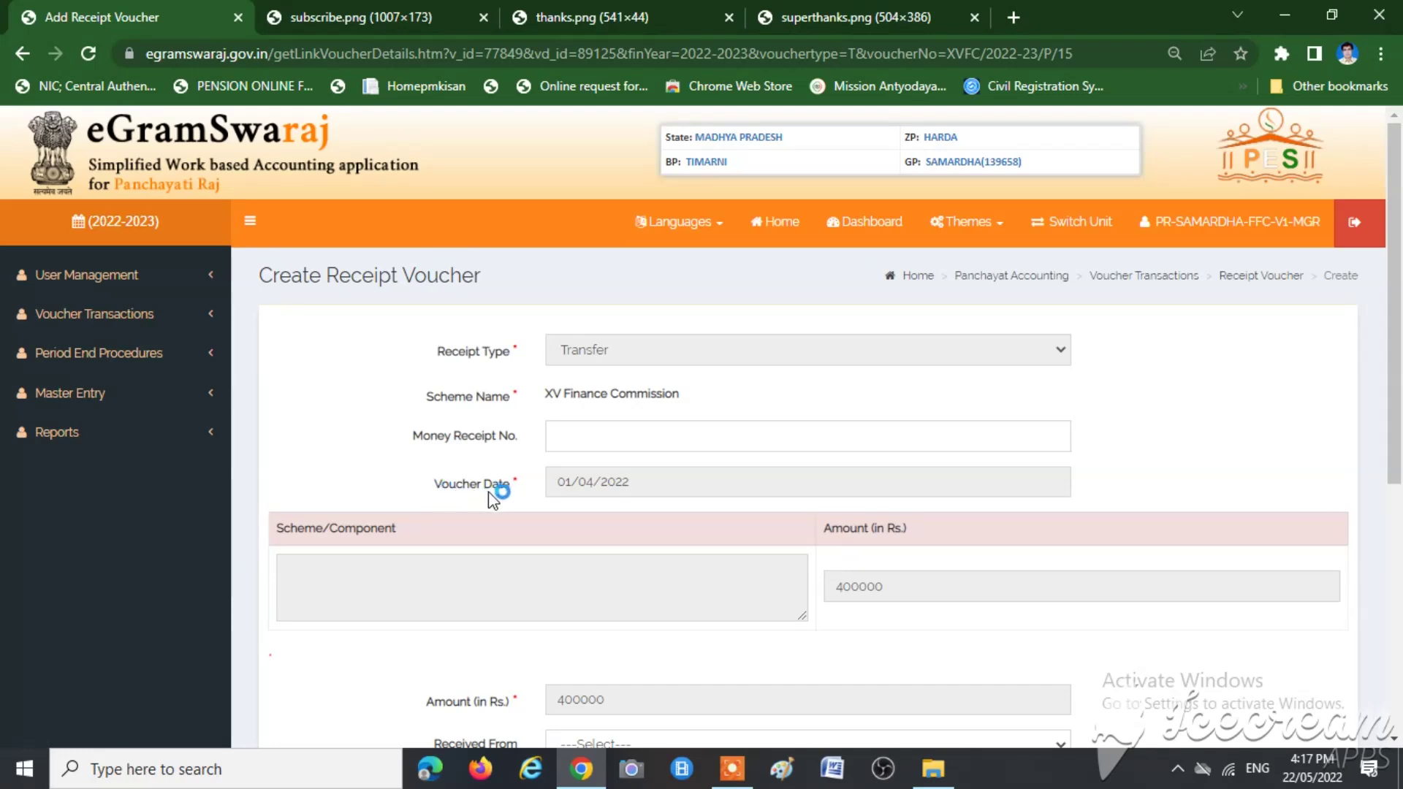
Step: Set the receipt voucher's date to 12/05/2022, the date of the transfer
click(642, 485)
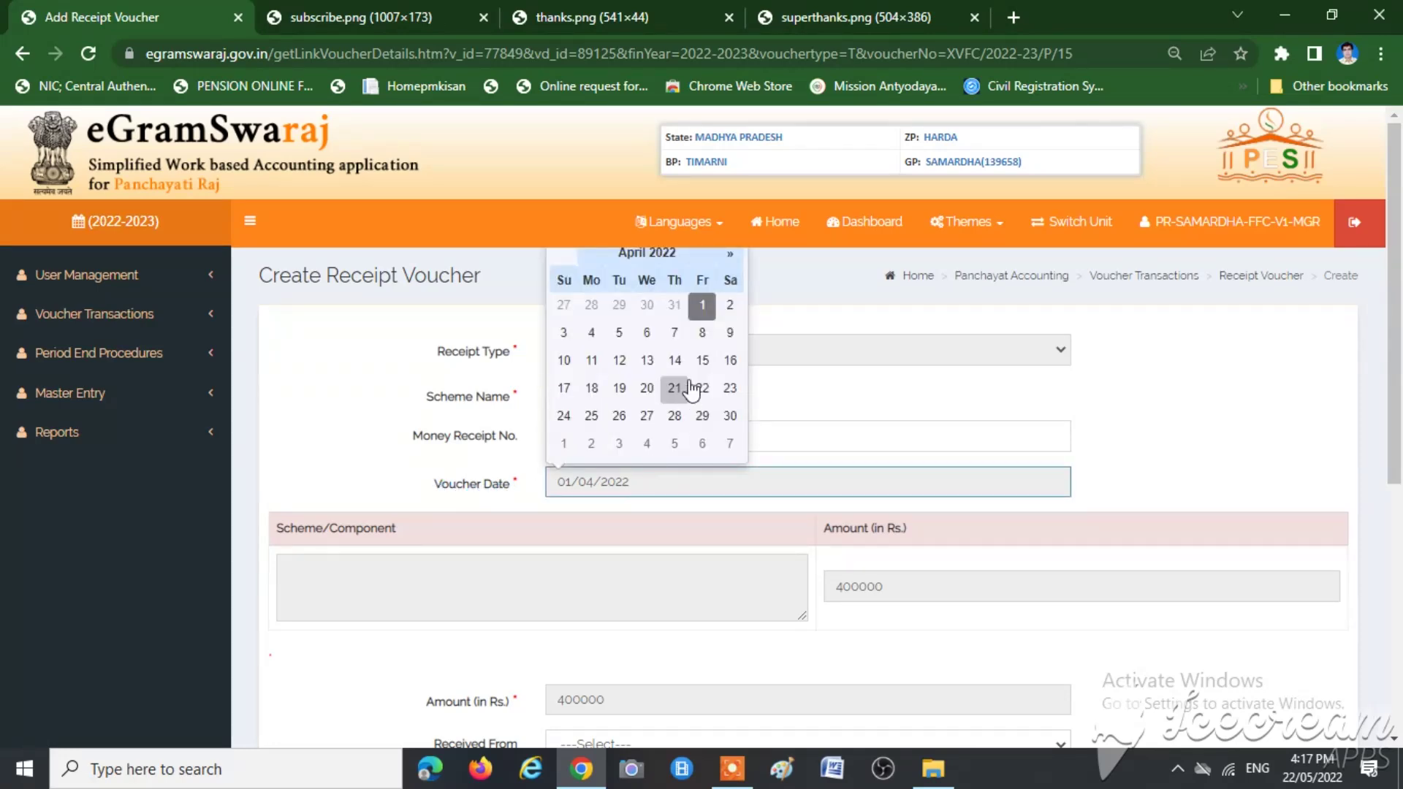
click(730, 255)
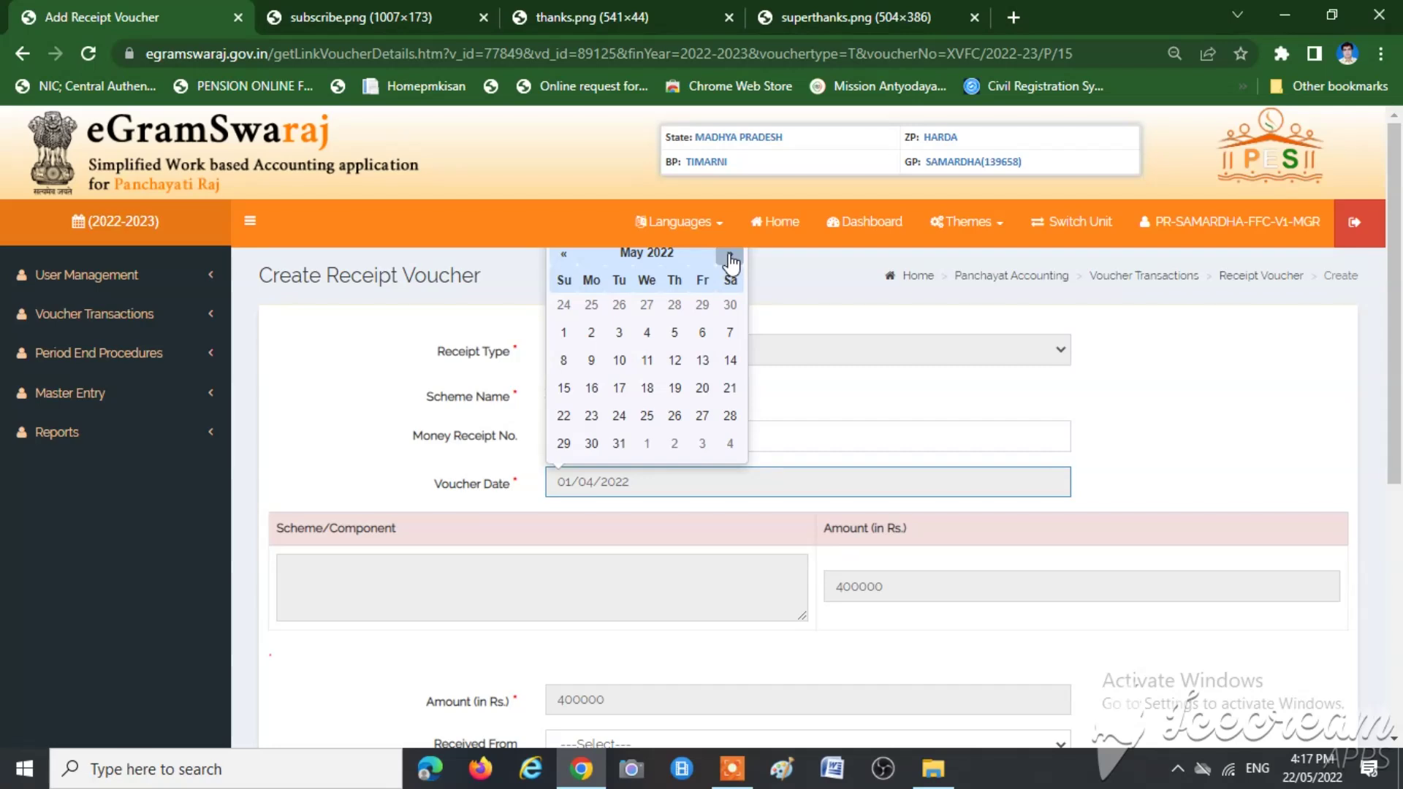
click(358, 415)
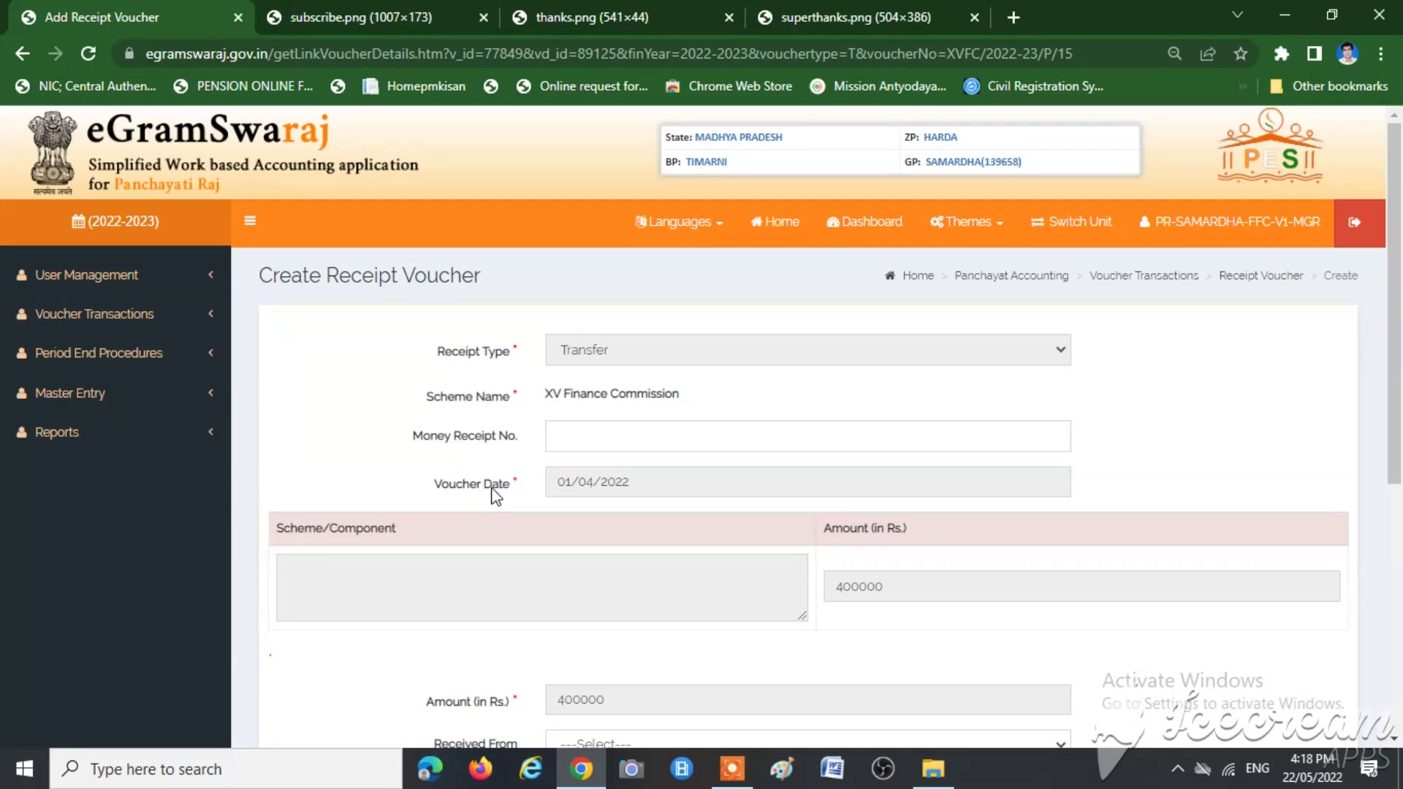
click(647, 485)
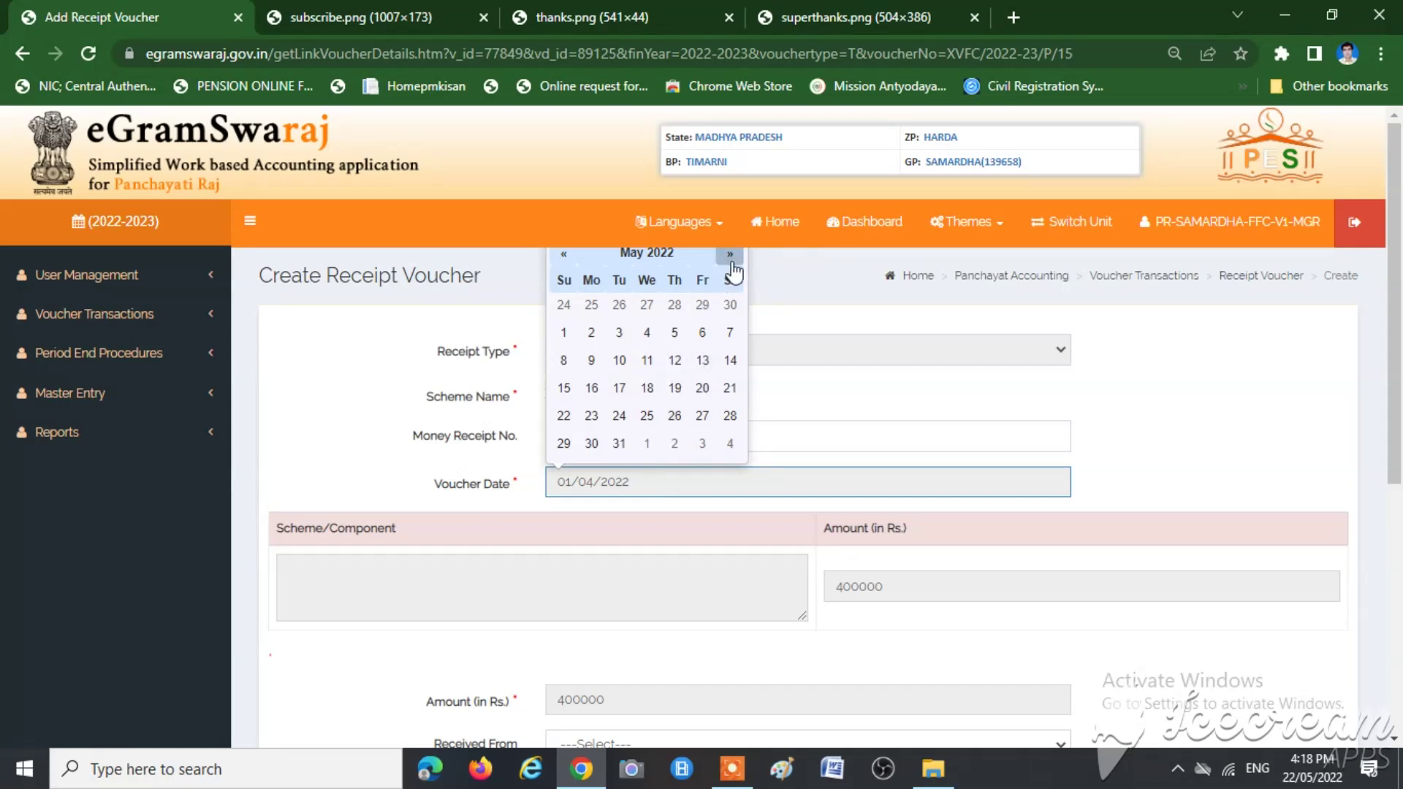
click(674, 361)
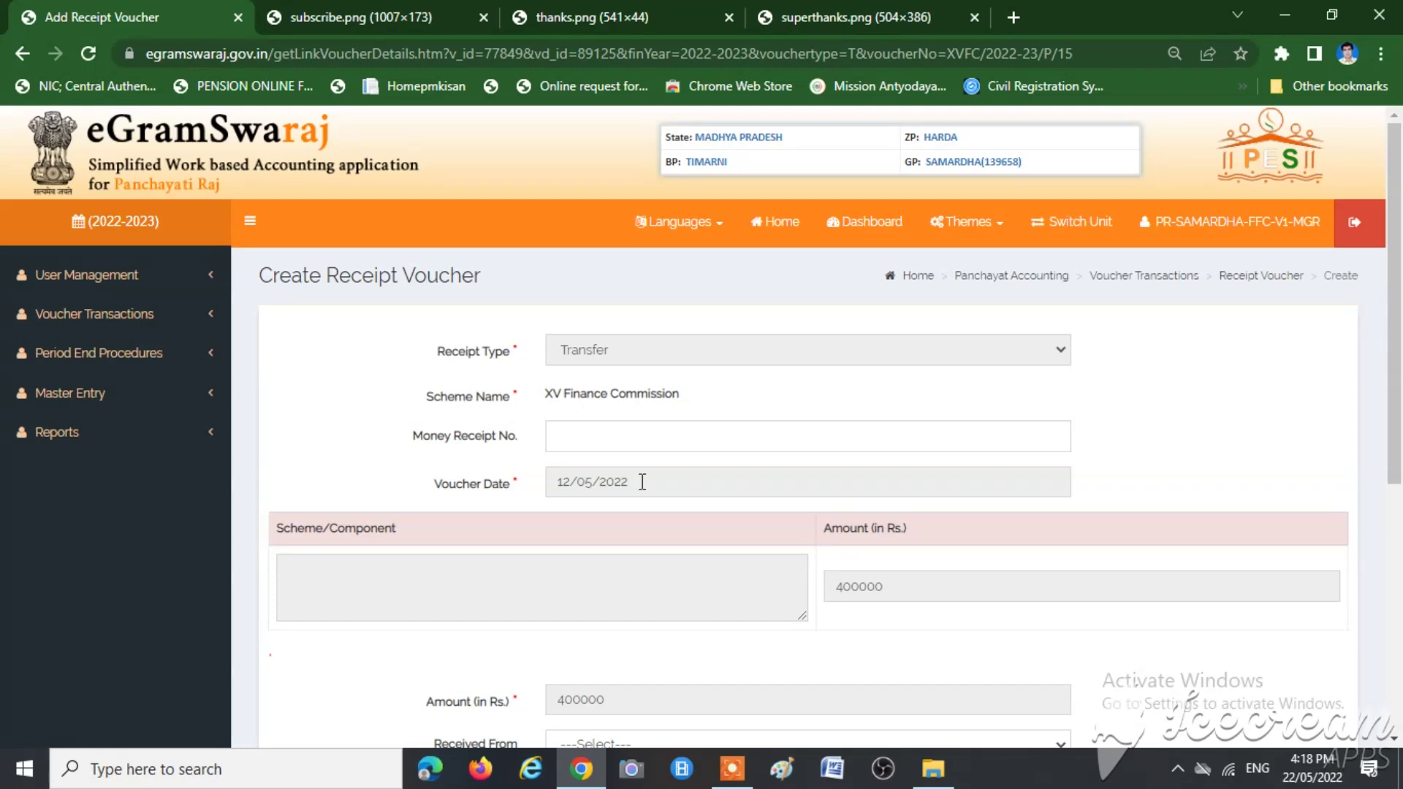
Step: Start a new Transfer receipt voucher and load TIMARNI's XV Finance Commission transfer of 400000 for 2022-2023
click(561, 352)
click(574, 392)
click(577, 398)
click(607, 351)
click(606, 374)
click(607, 357)
click(595, 411)
click(559, 229)
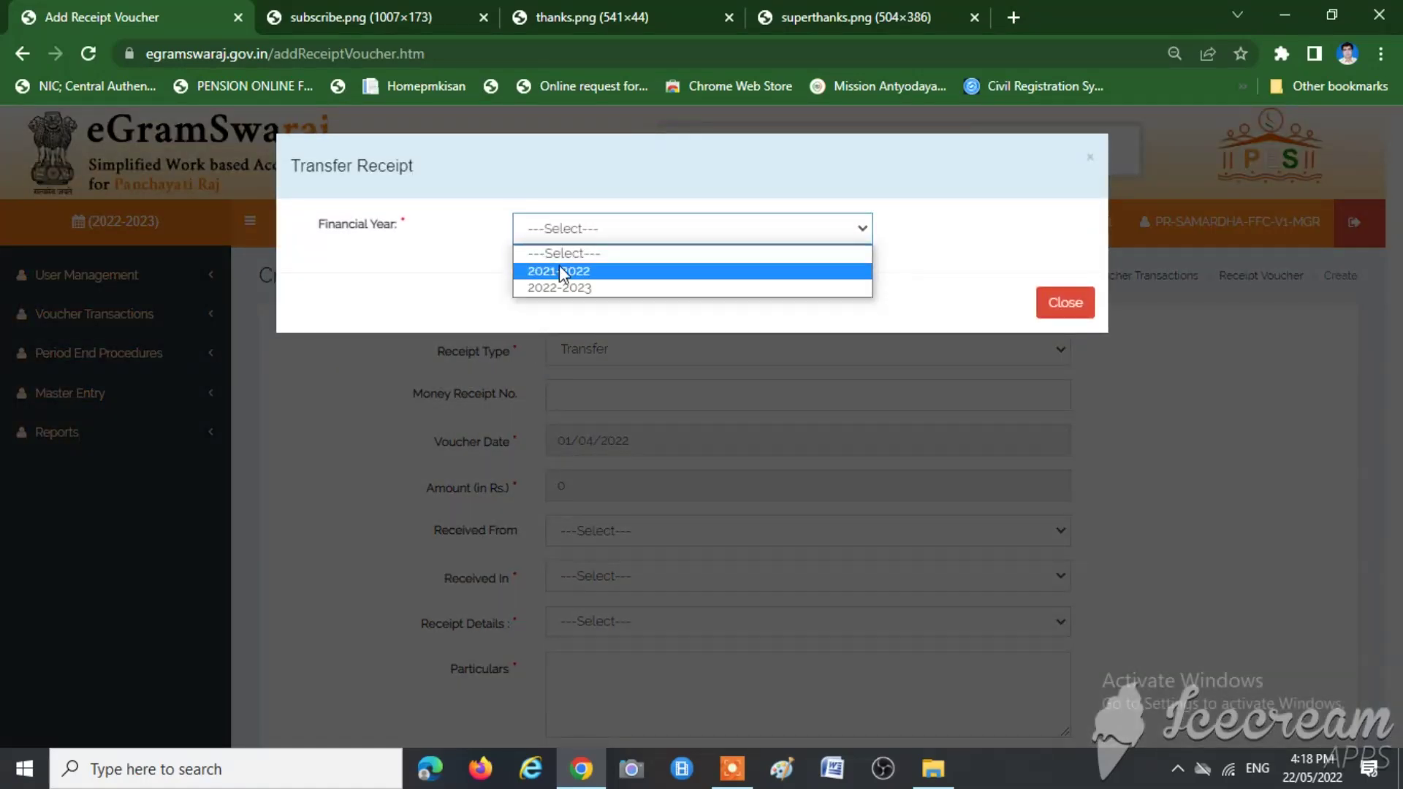
click(563, 290)
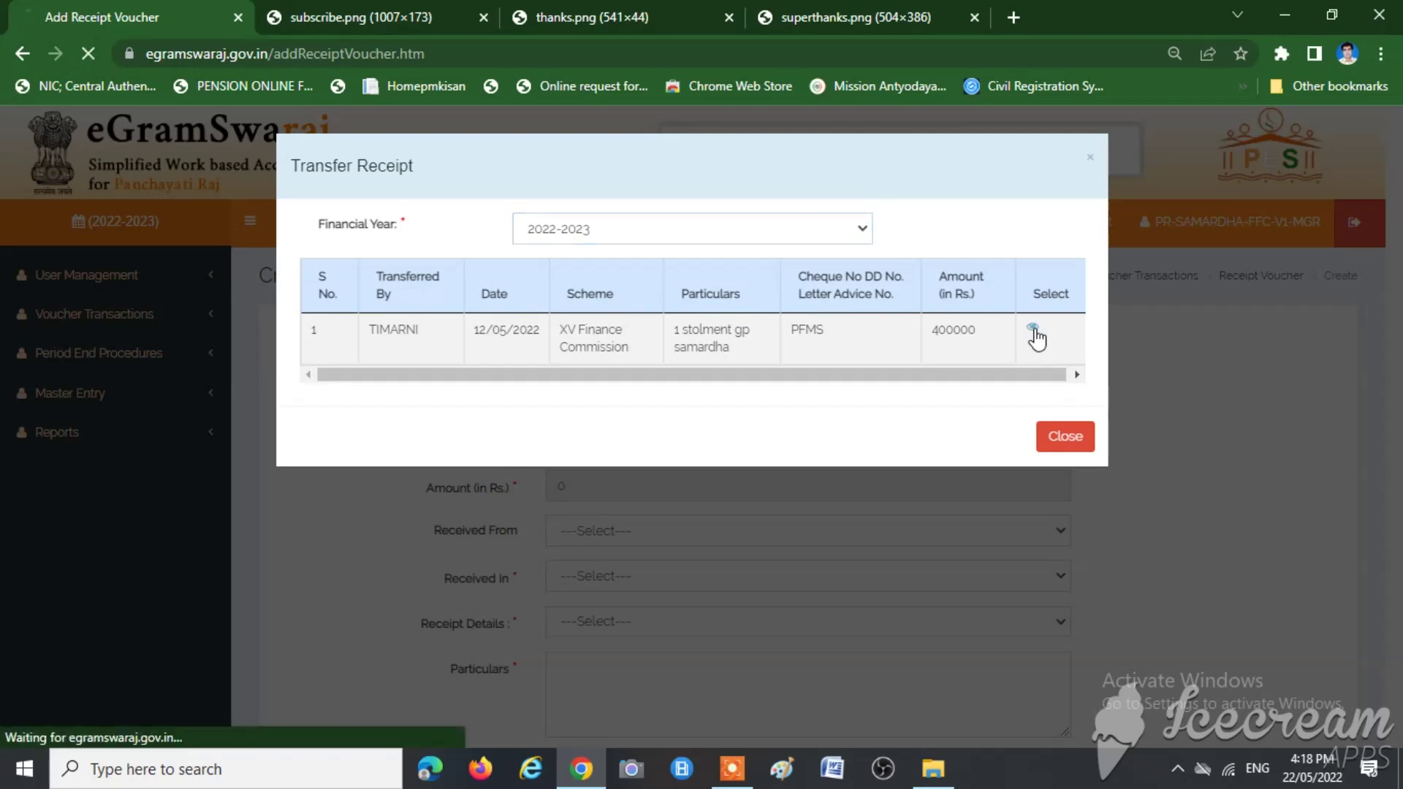
click(1030, 329)
Step: Set the receipt voucher's date to 22/05/2022
click(653, 489)
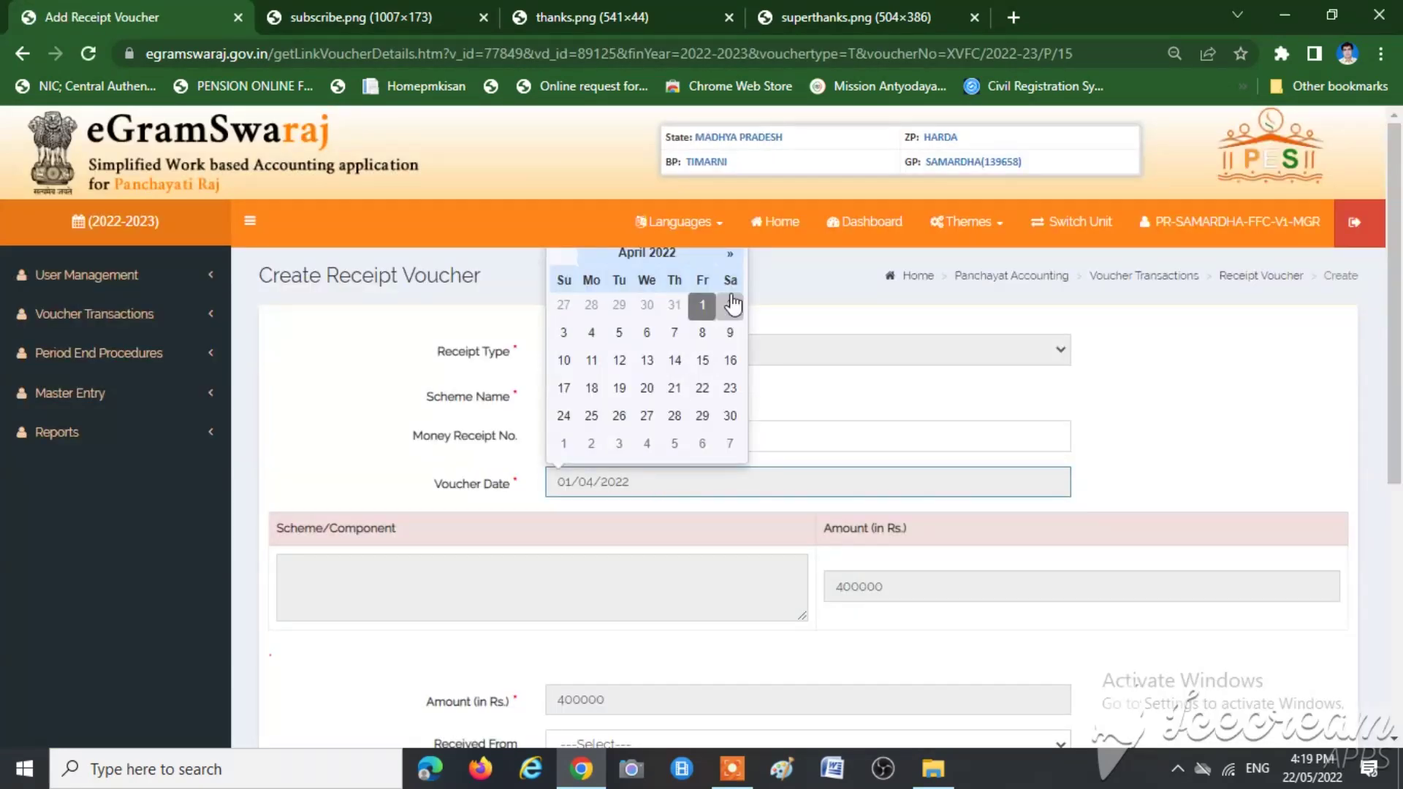
click(729, 256)
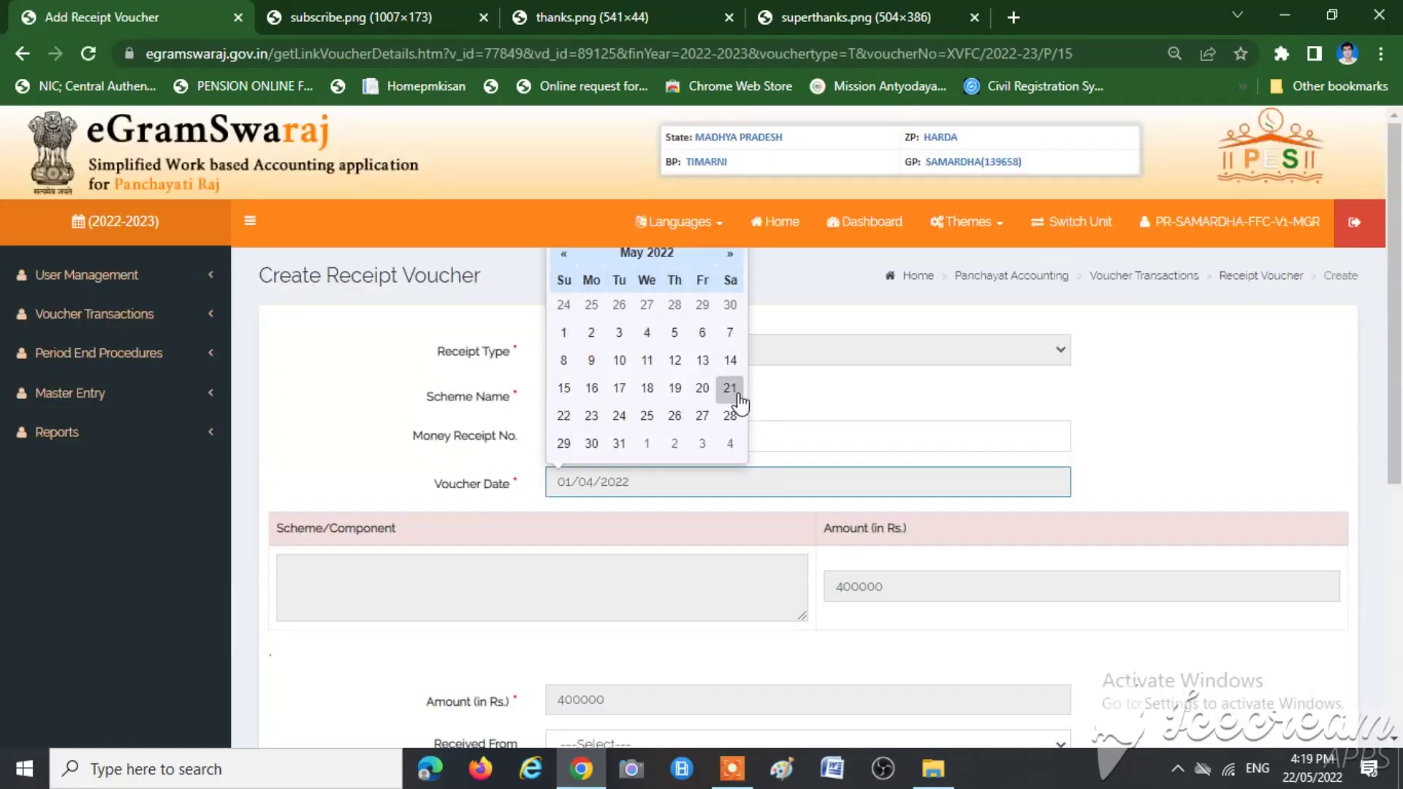
click(563, 416)
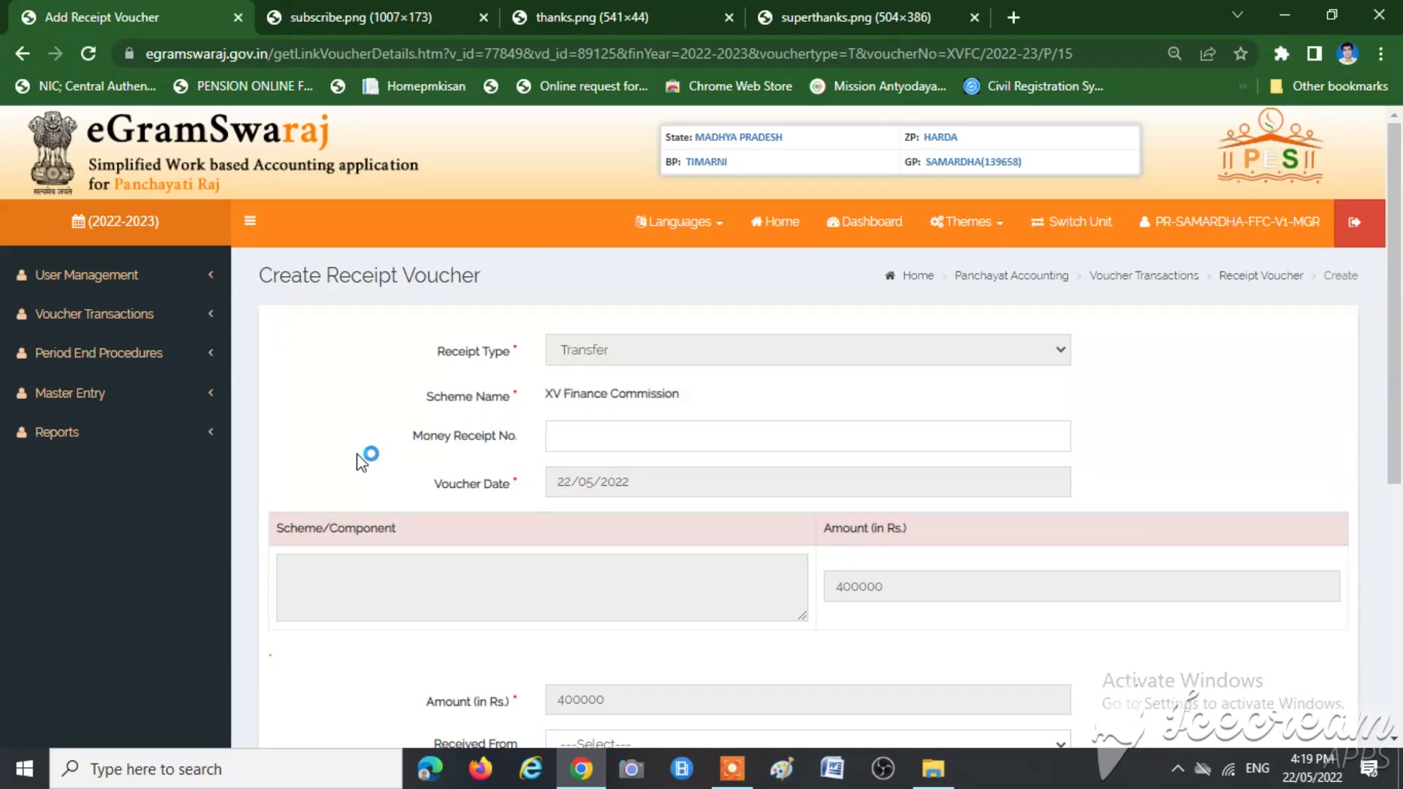
Step: Set the voucher's account head to Tied Grant, 8782-Cash Remittances and Adjustment between Panchayats, 101-Central Governments Grants and 27-Advance
click(400, 589)
click(662, 265)
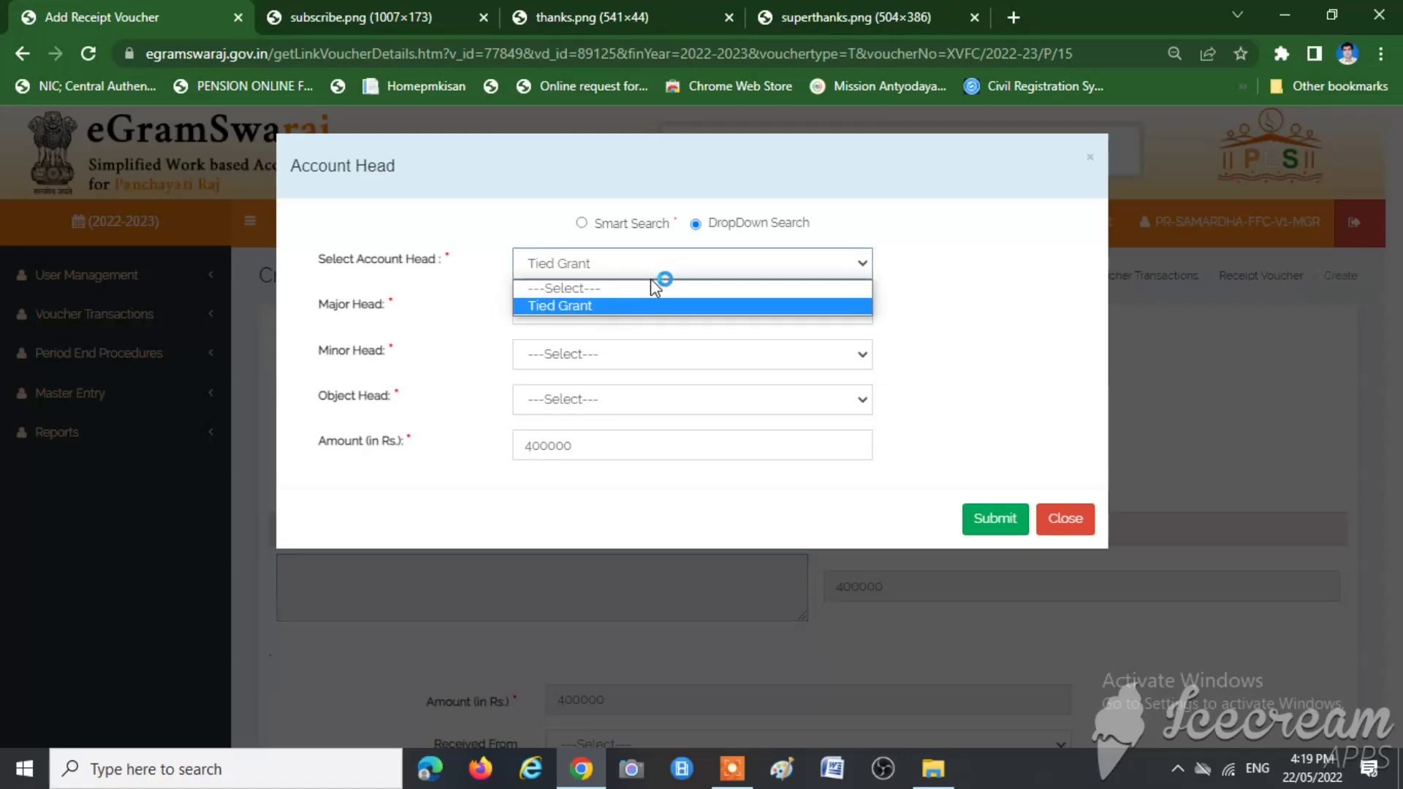
click(642, 302)
click(612, 313)
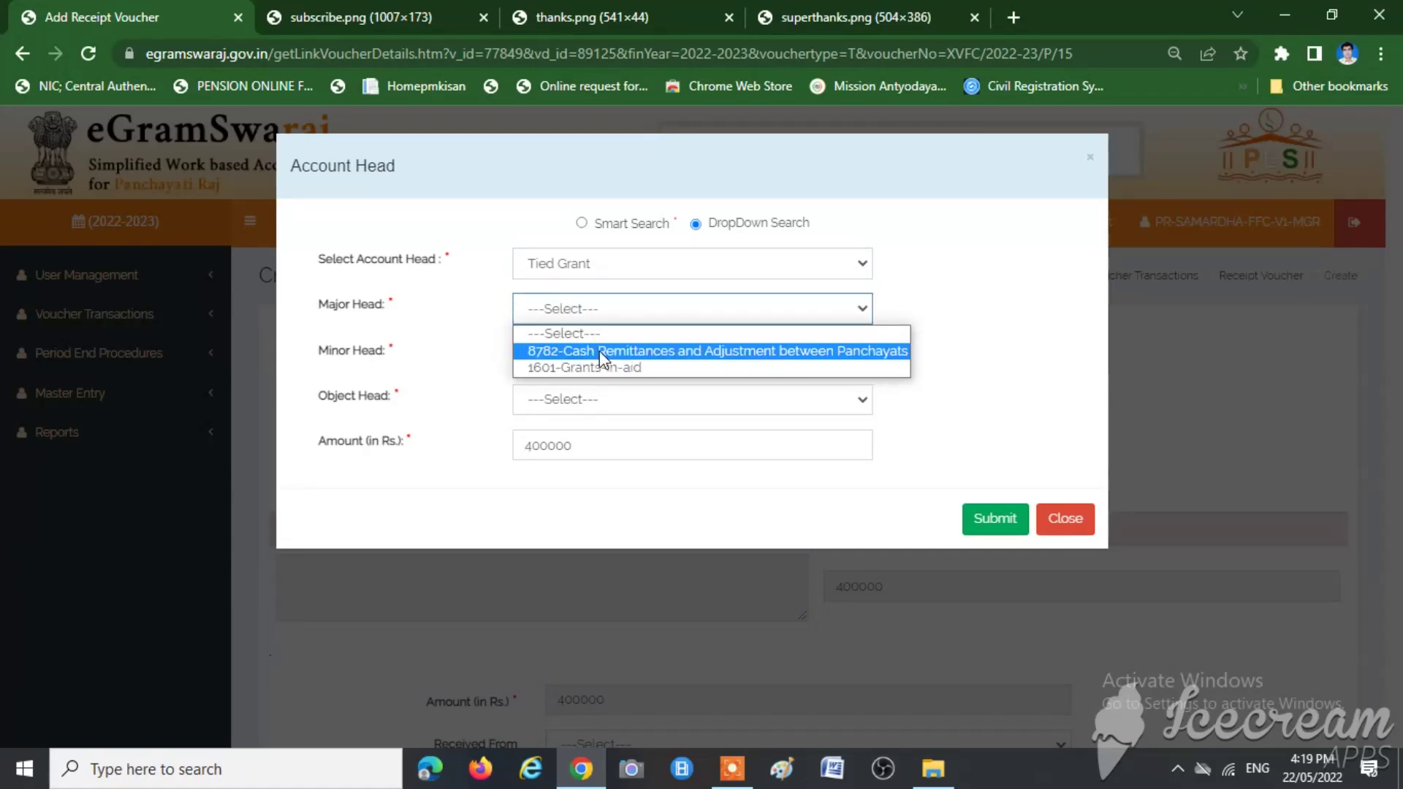
click(601, 352)
click(582, 357)
click(580, 396)
click(579, 401)
click(570, 439)
click(979, 522)
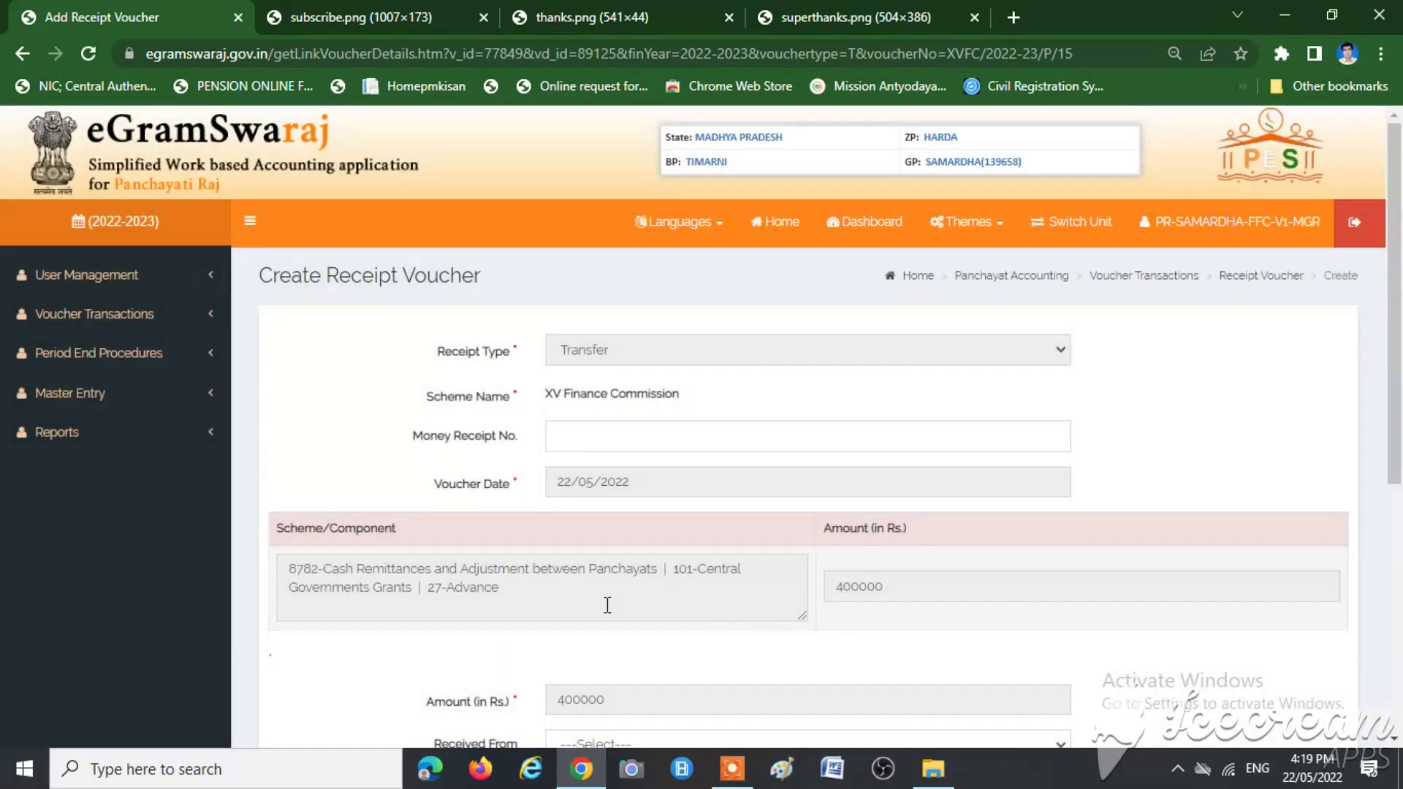
Step: Review the receipt voucher's details and try to freeze the voucher dated 22/05/2022
scroll(776, 618, down, 4)
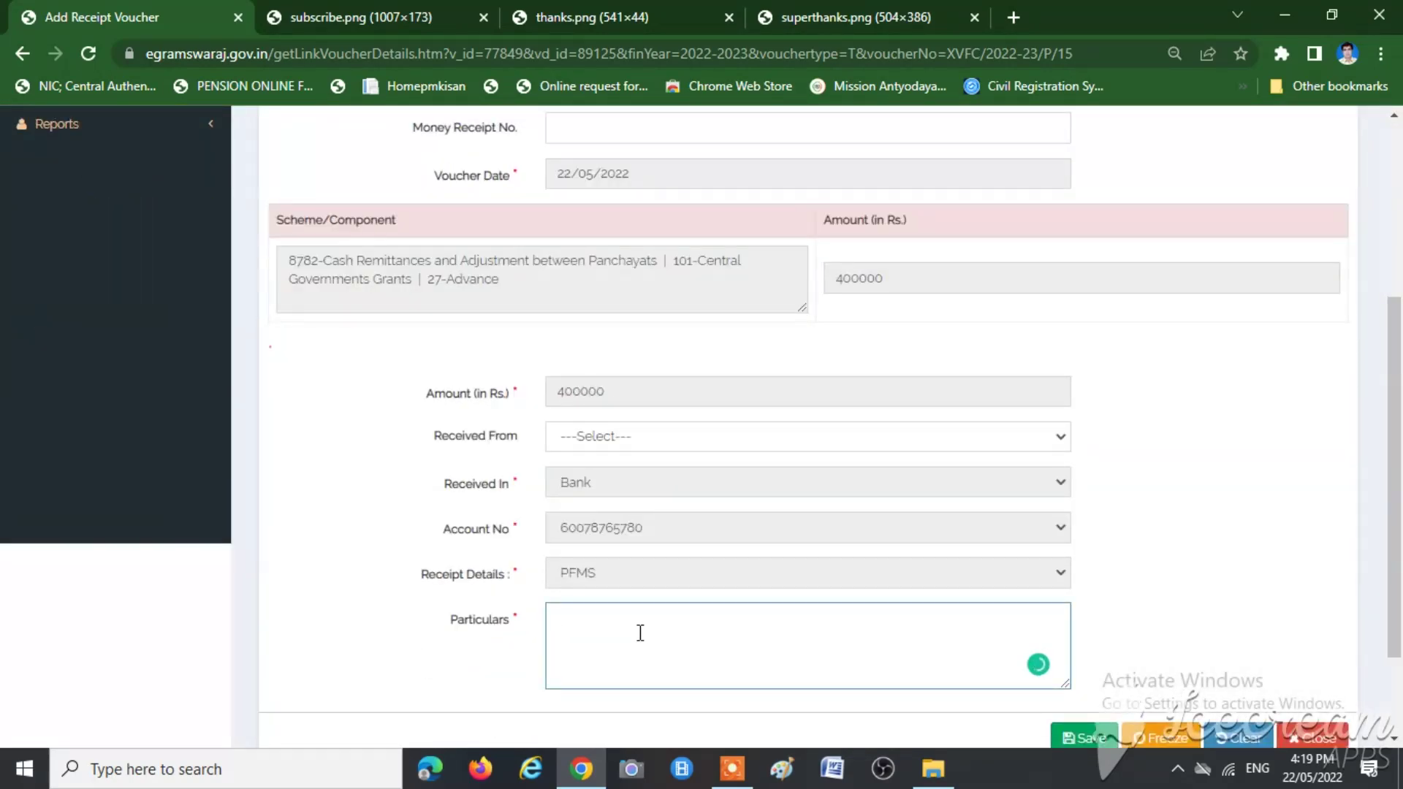
scroll(582, 515, up, 4)
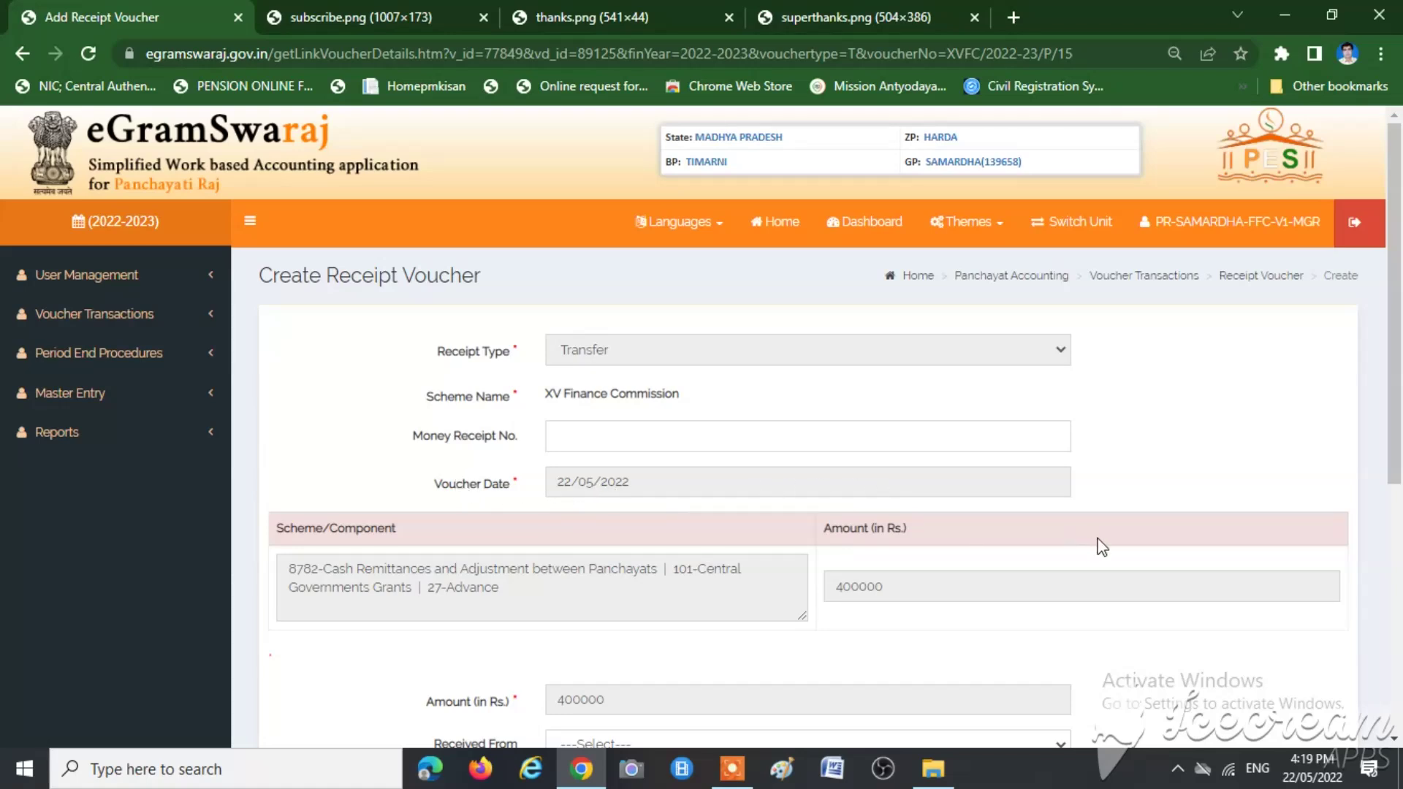
scroll(1089, 550, down, 1)
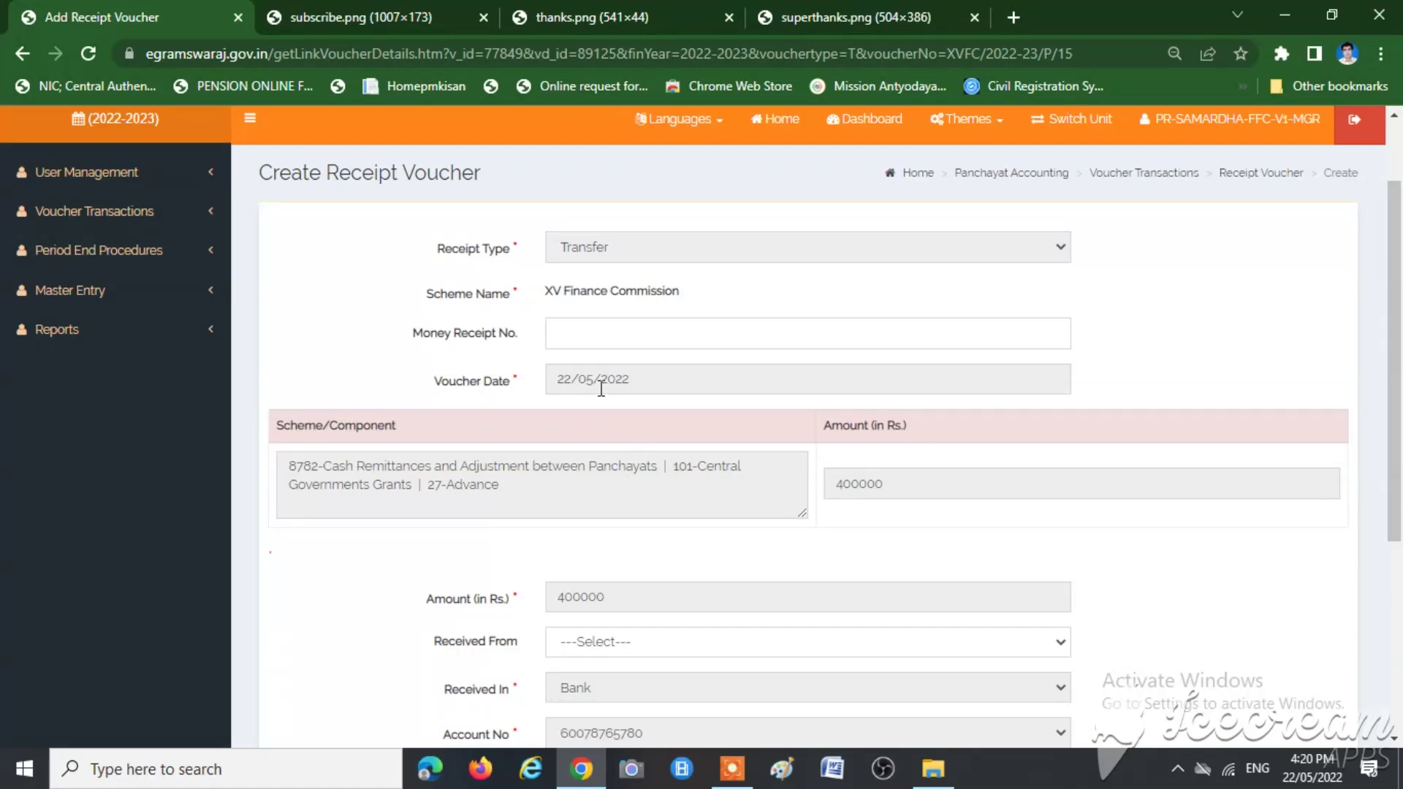
scroll(961, 626, down, 5)
click(1153, 612)
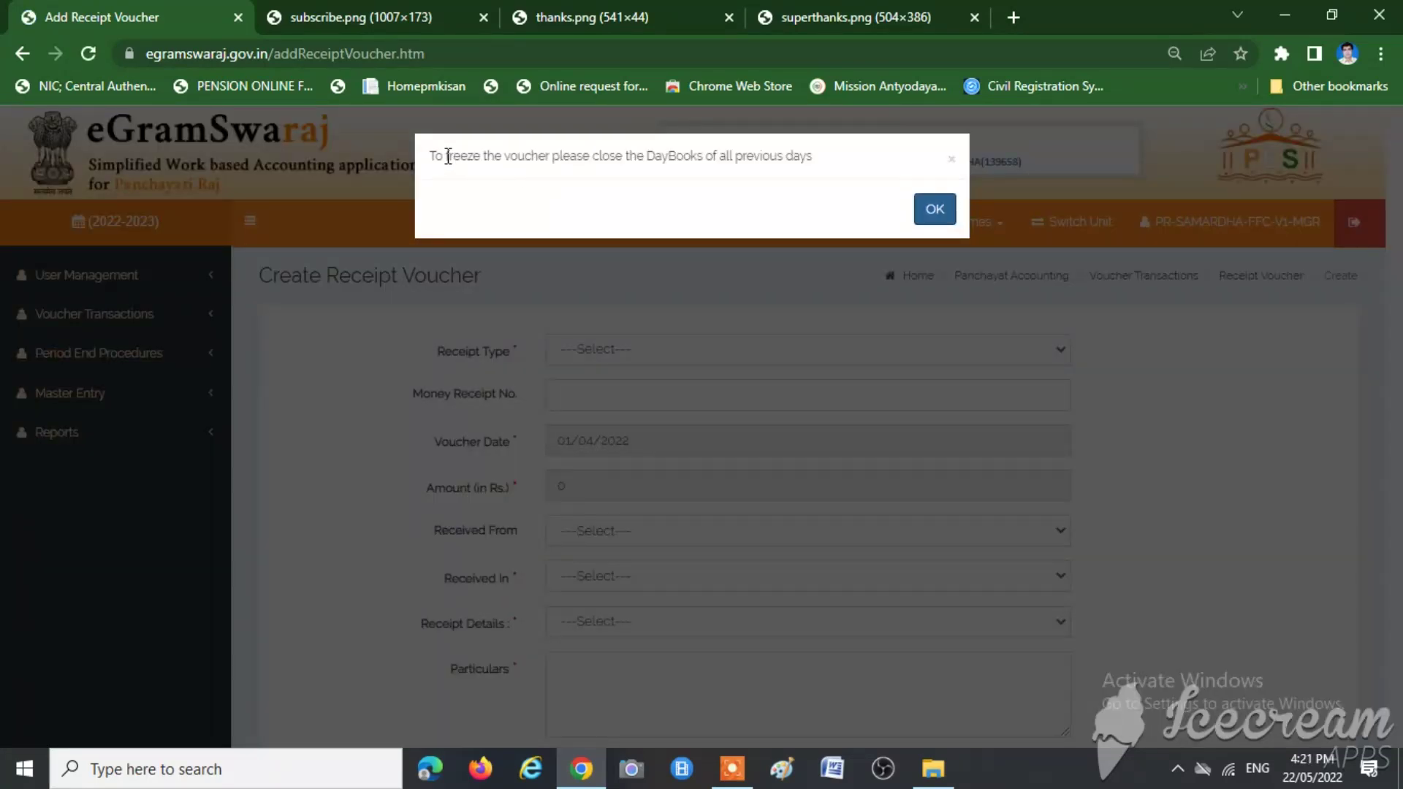
Step: Examine the voucher freezing message for what it requires of the day books
triple_click(523, 160)
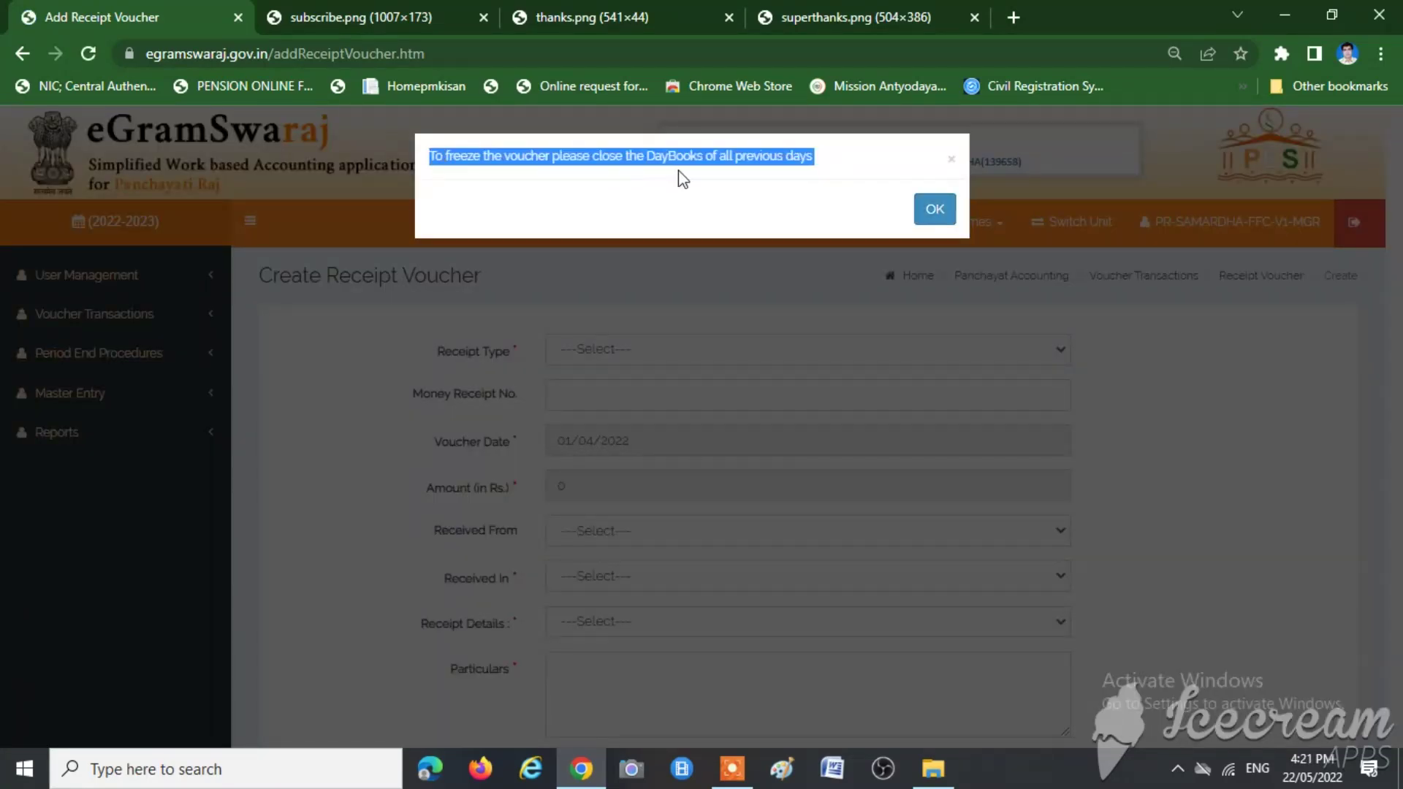
click(736, 157)
triple_click(736, 157)
triple_click(559, 157)
click(786, 210)
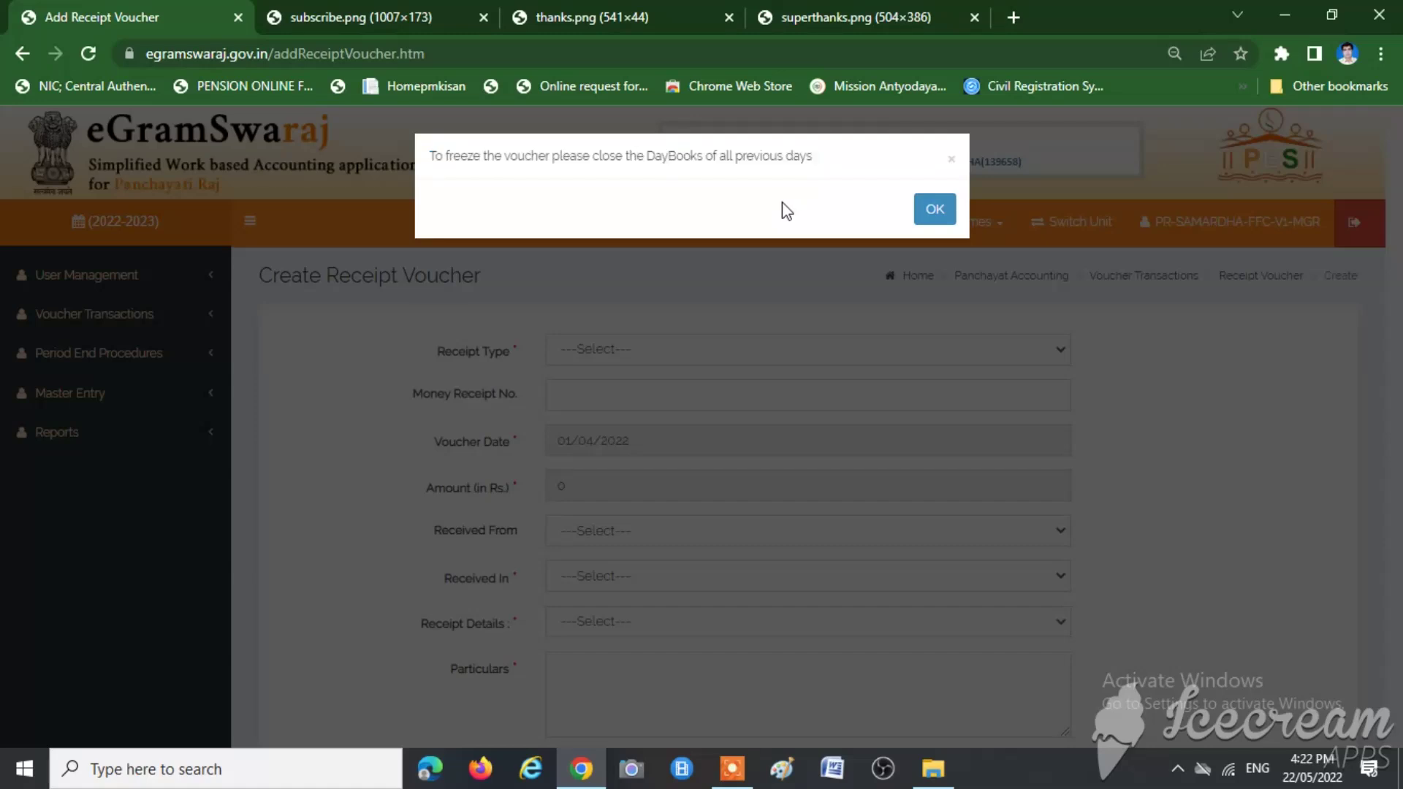
Step: Dismiss the freezing message and restart the receipt voucher as a Transfer, choosing TIMARNI's 12/05/2022 XV Finance Commission transfer from financial year 2022-2023
triple_click(661, 157)
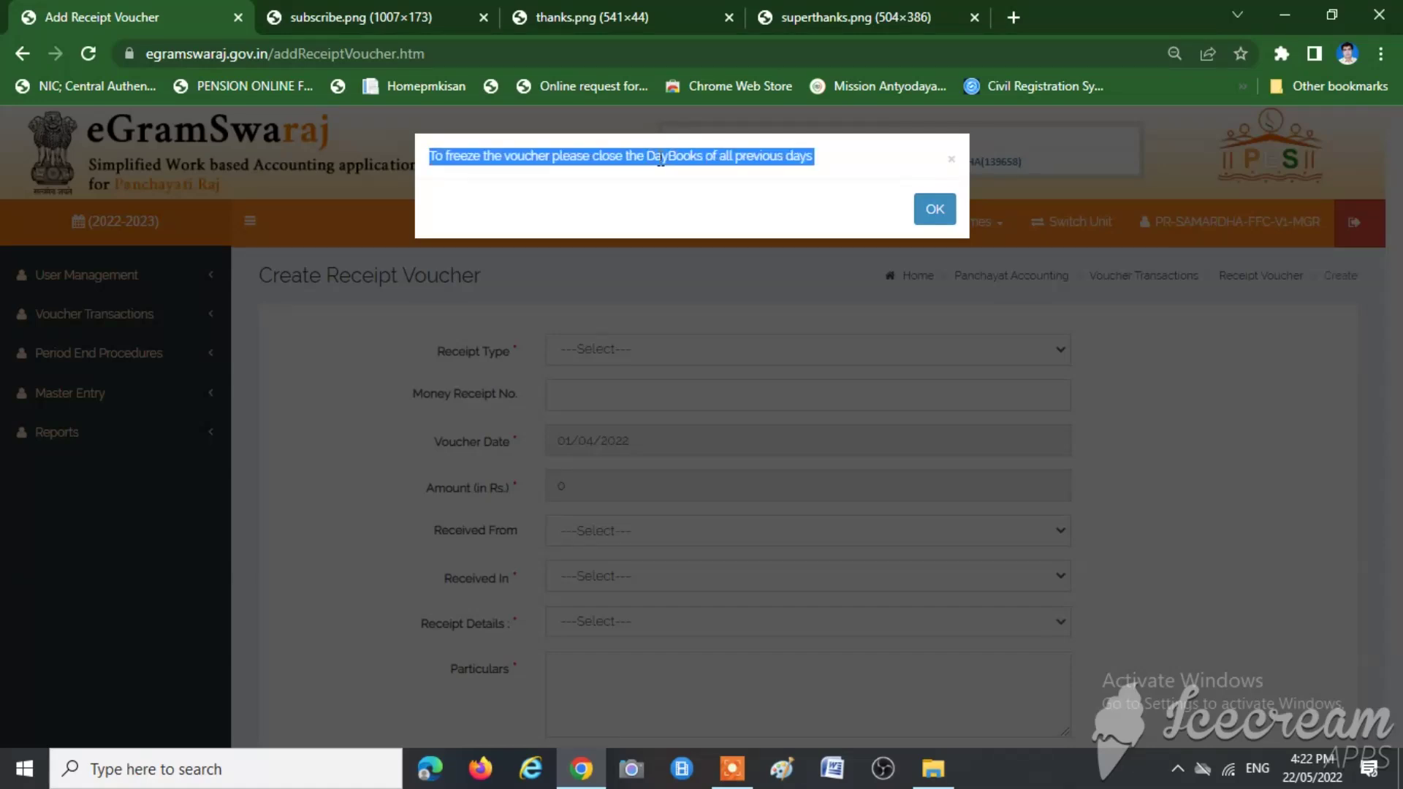
click(936, 218)
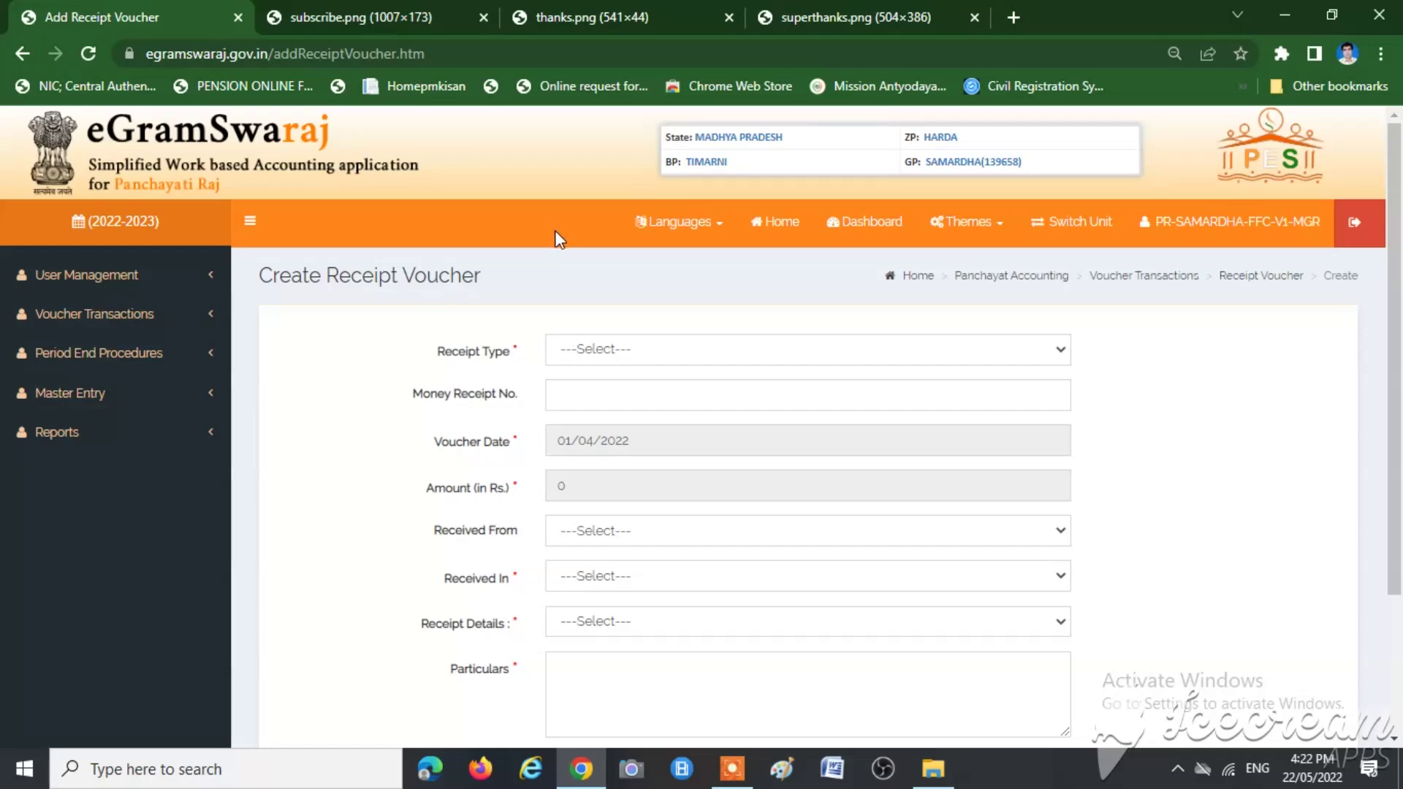
click(629, 361)
click(607, 407)
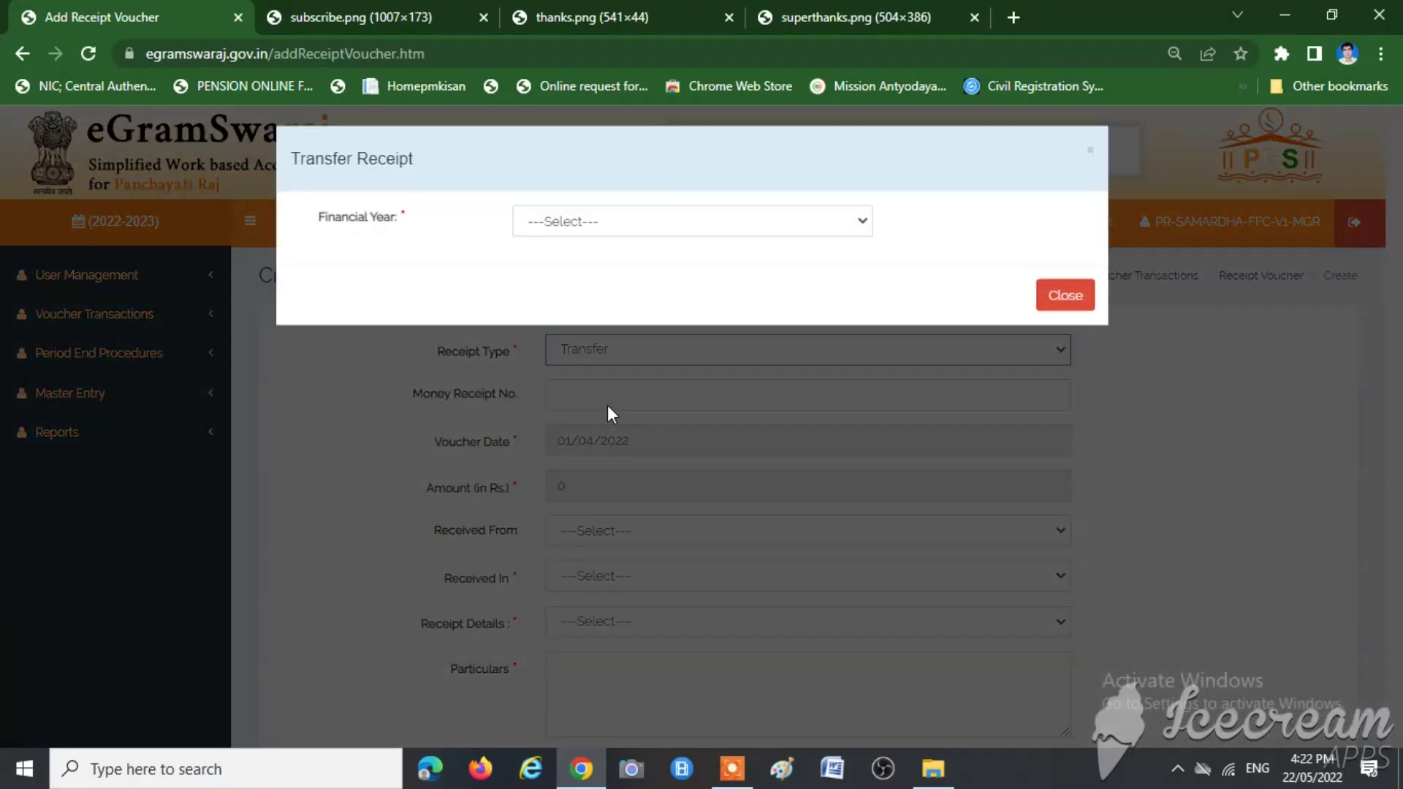
click(573, 240)
click(561, 287)
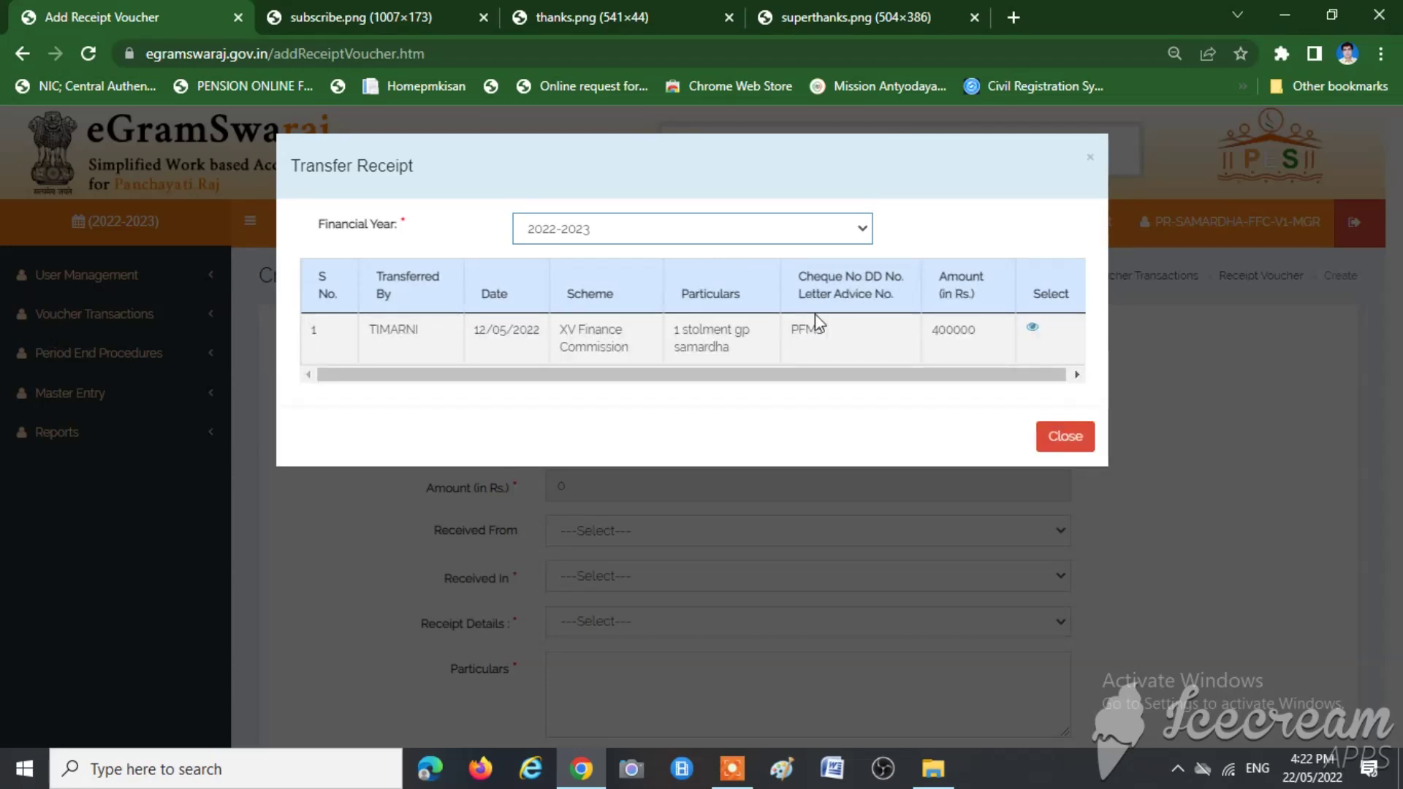
click(1033, 331)
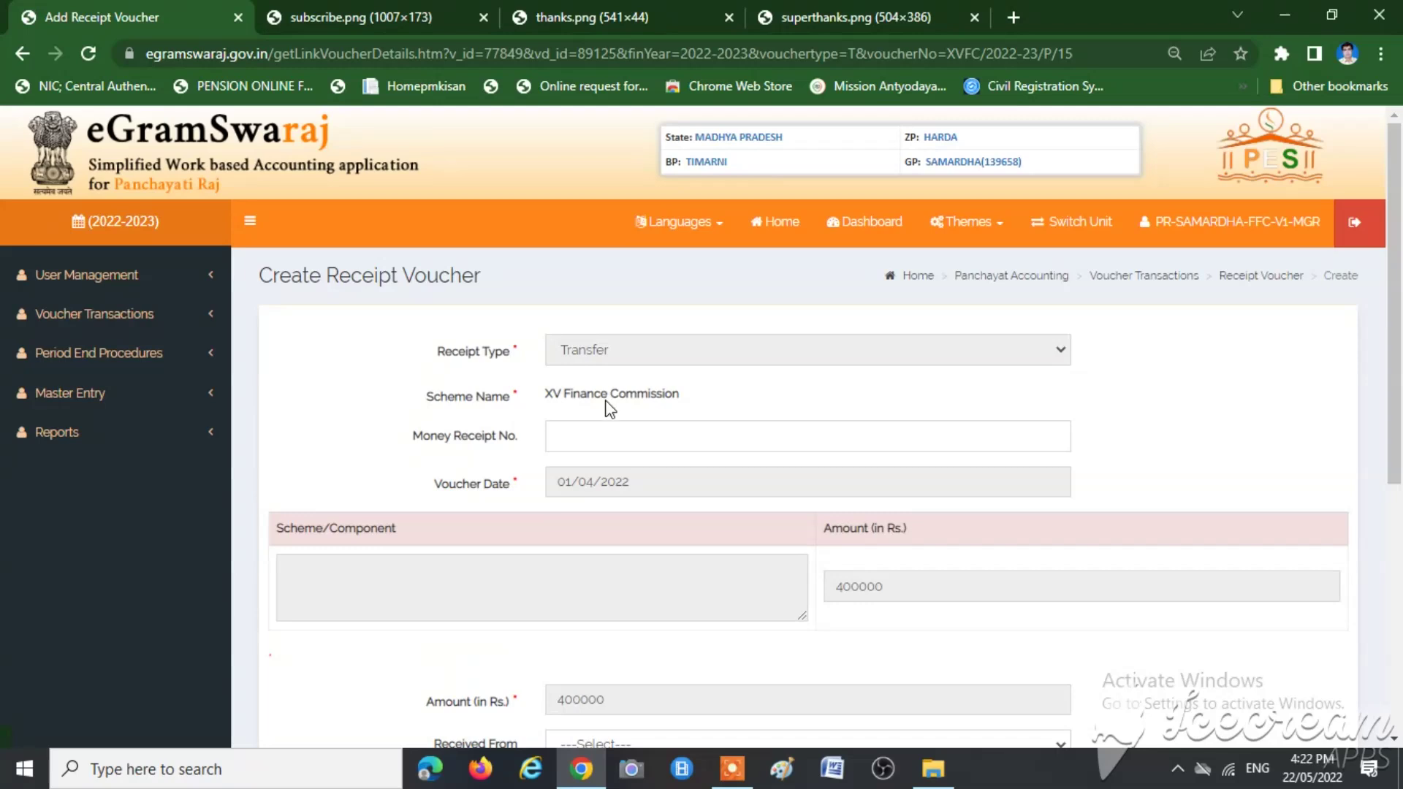
Step: Set the receipt voucher's date to 21/05/2022
scroll(568, 220, down, 1)
click(666, 379)
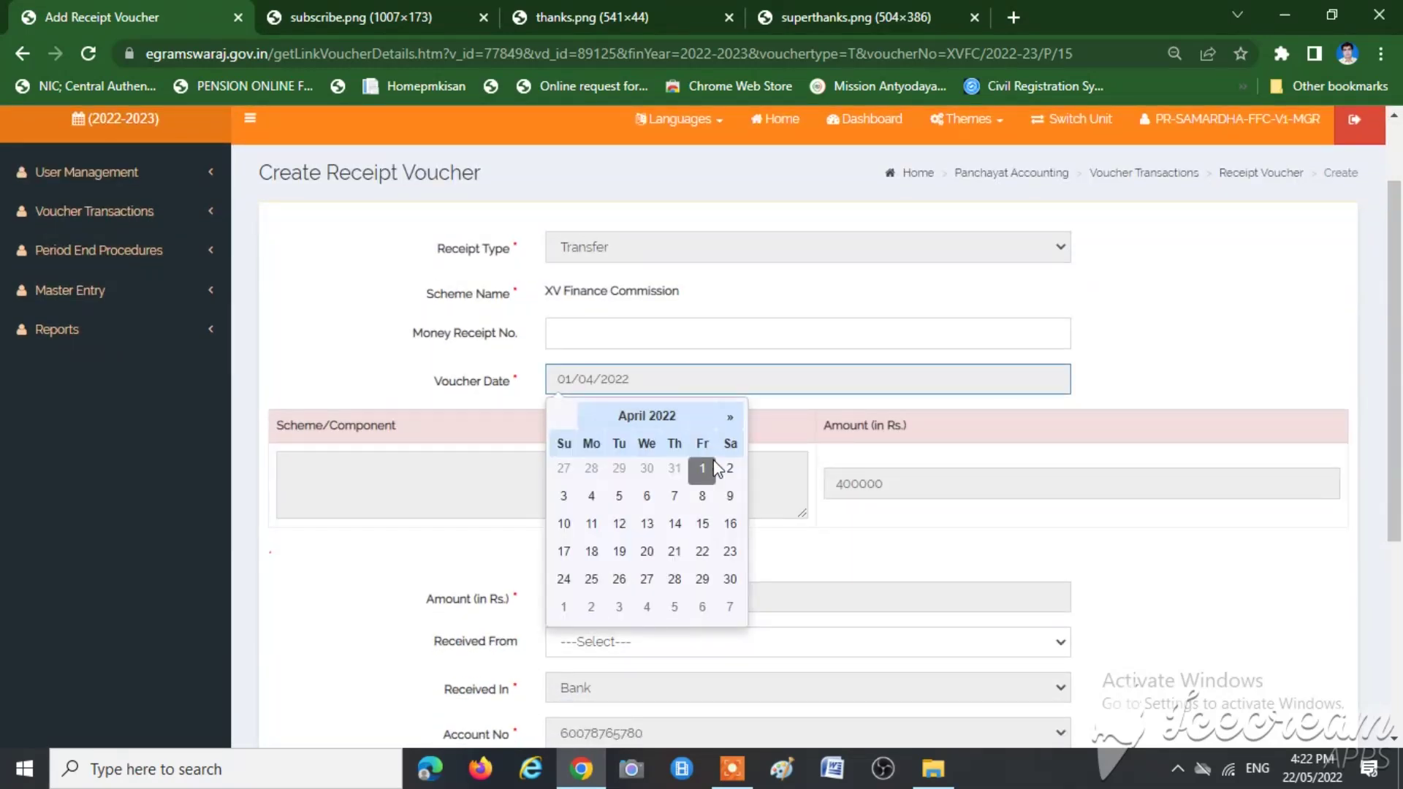
click(729, 418)
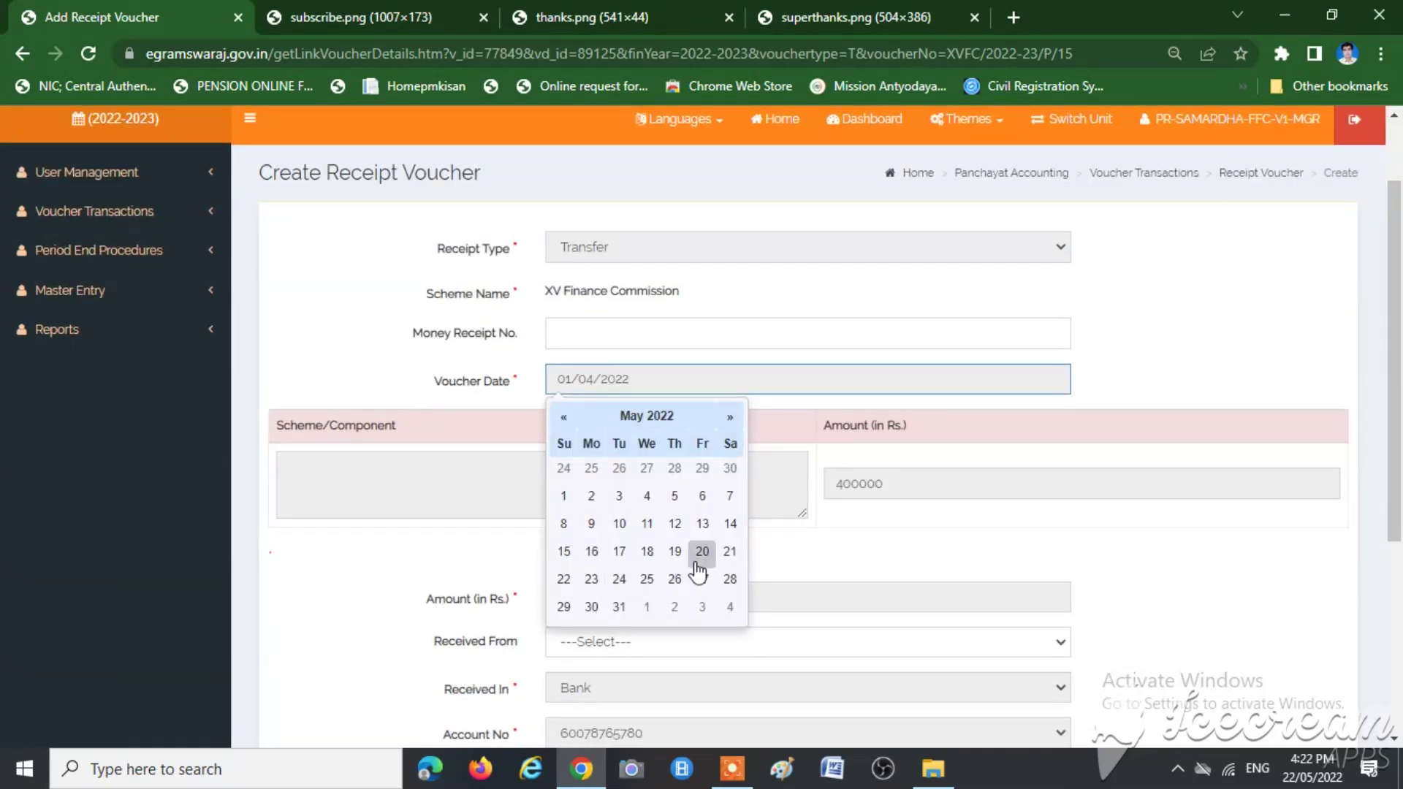
click(729, 550)
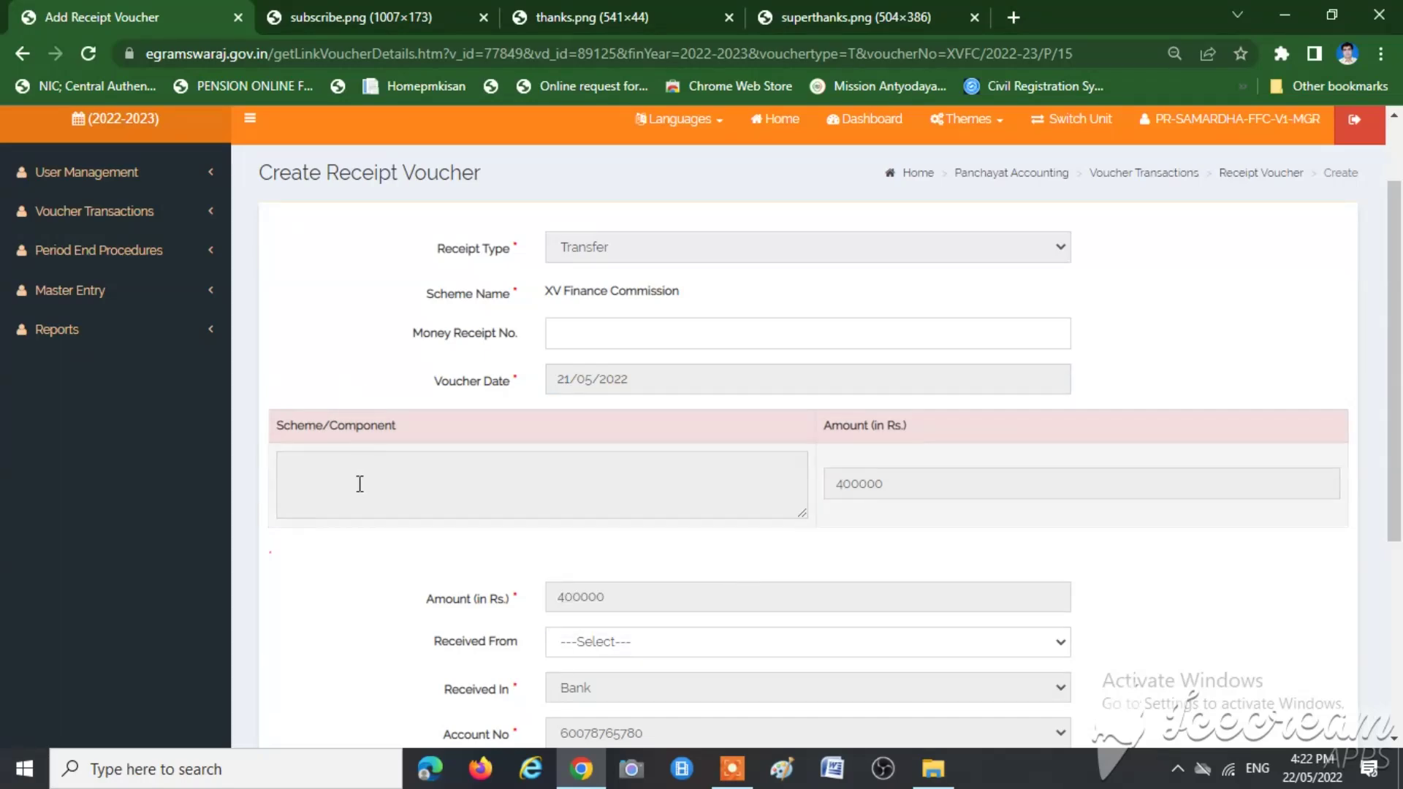
Step: Assign the voucher's account head as Tied Grant, 8782-Cash Remittances and Adjustment between Panchayats, 101-Central Governments Grants, 27-Advance
click(386, 450)
click(730, 225)
click(642, 268)
click(617, 305)
click(594, 309)
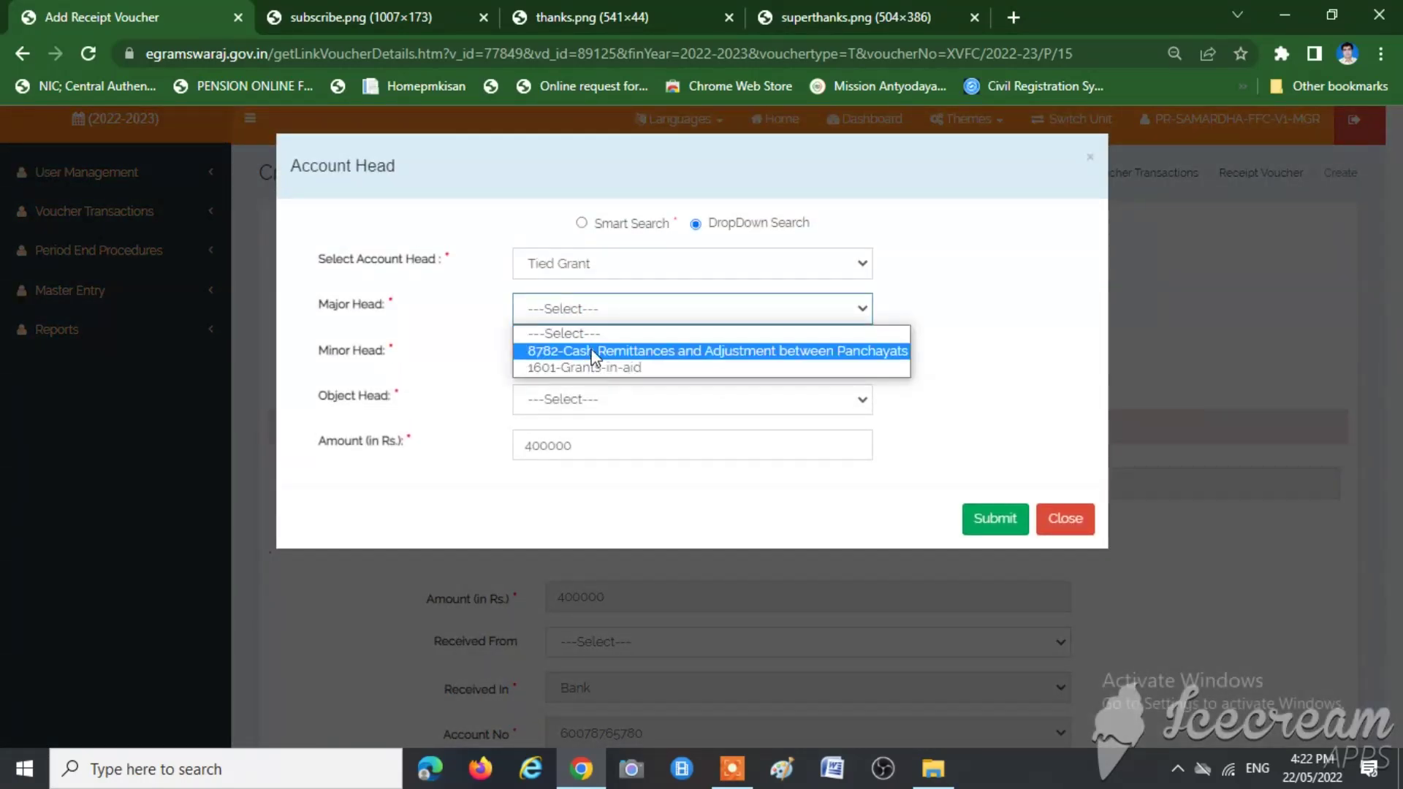
click(592, 352)
click(573, 355)
click(574, 397)
click(571, 400)
click(572, 440)
click(995, 518)
Step: Fill in the particulars as "GRAM BARJA ME RAPTA PULIYA NIRMAN KARYA HETU JANPAD PANCHAYAT TIMARNI SE TIED FUND SE FIRST INSTALLMENT KI RASHI PRAPT"
scroll(613, 548, down, 5)
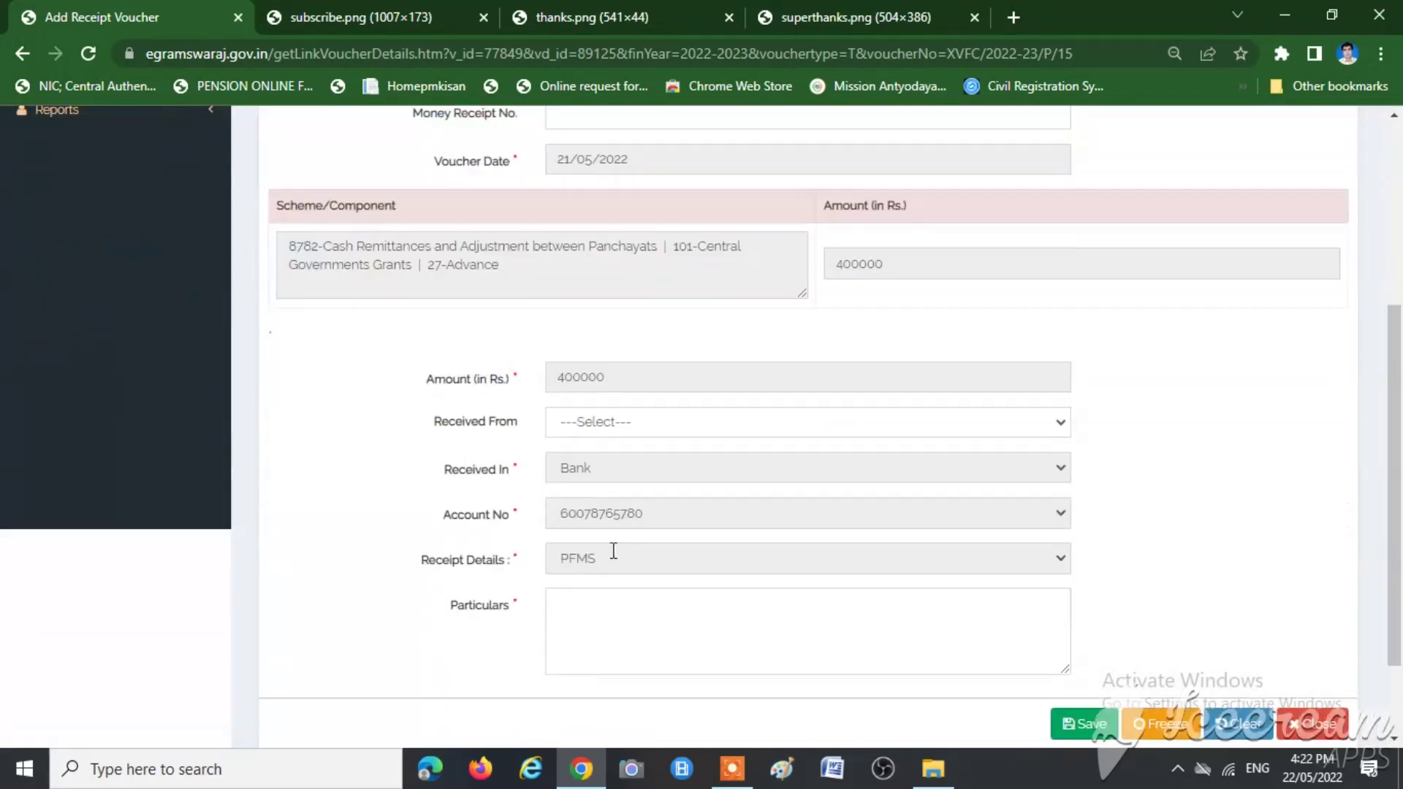
click(618, 524)
text(GRAM BARJA ME RAPTA PULIYA NIRMAN KARYA HETU JANPAD PANCHAYAT TIMARNI SE TIED FUND SE FIRST INSTALLMENT KI RASHI PRAPT)
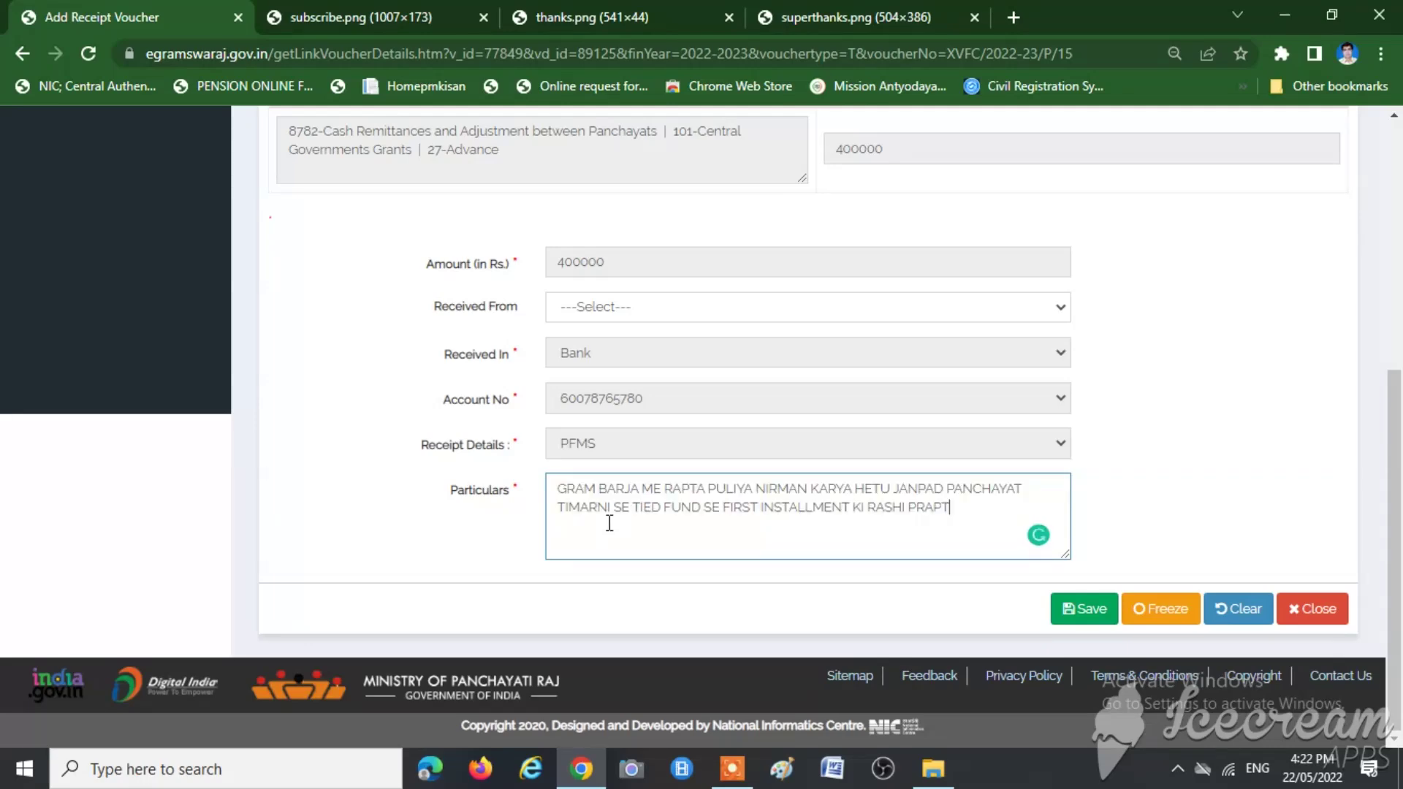
Step: Review the receipt voucher dated 21/05/2022, freeze it and acknowledge the resulting message
scroll(1187, 504, up, 6)
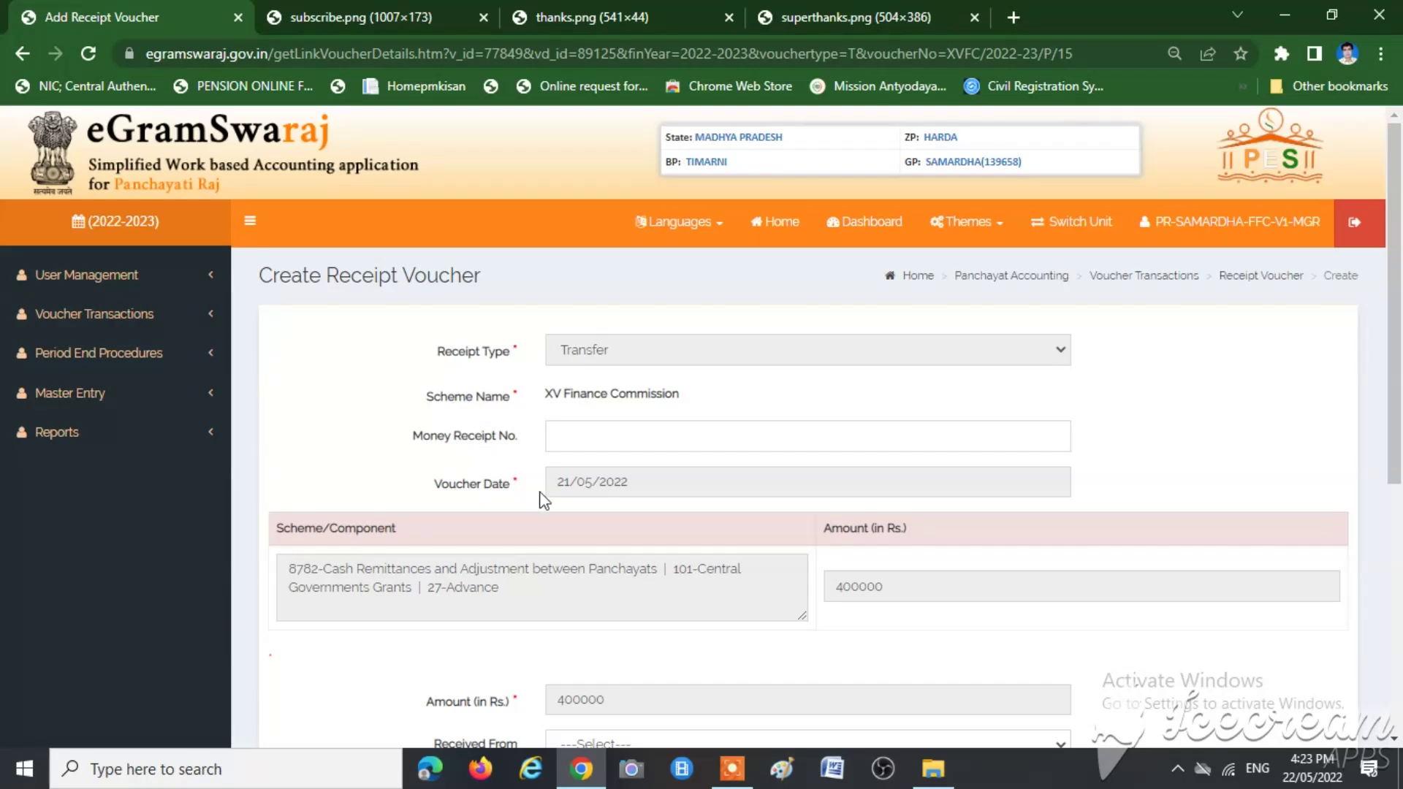
scroll(735, 493, down, 3)
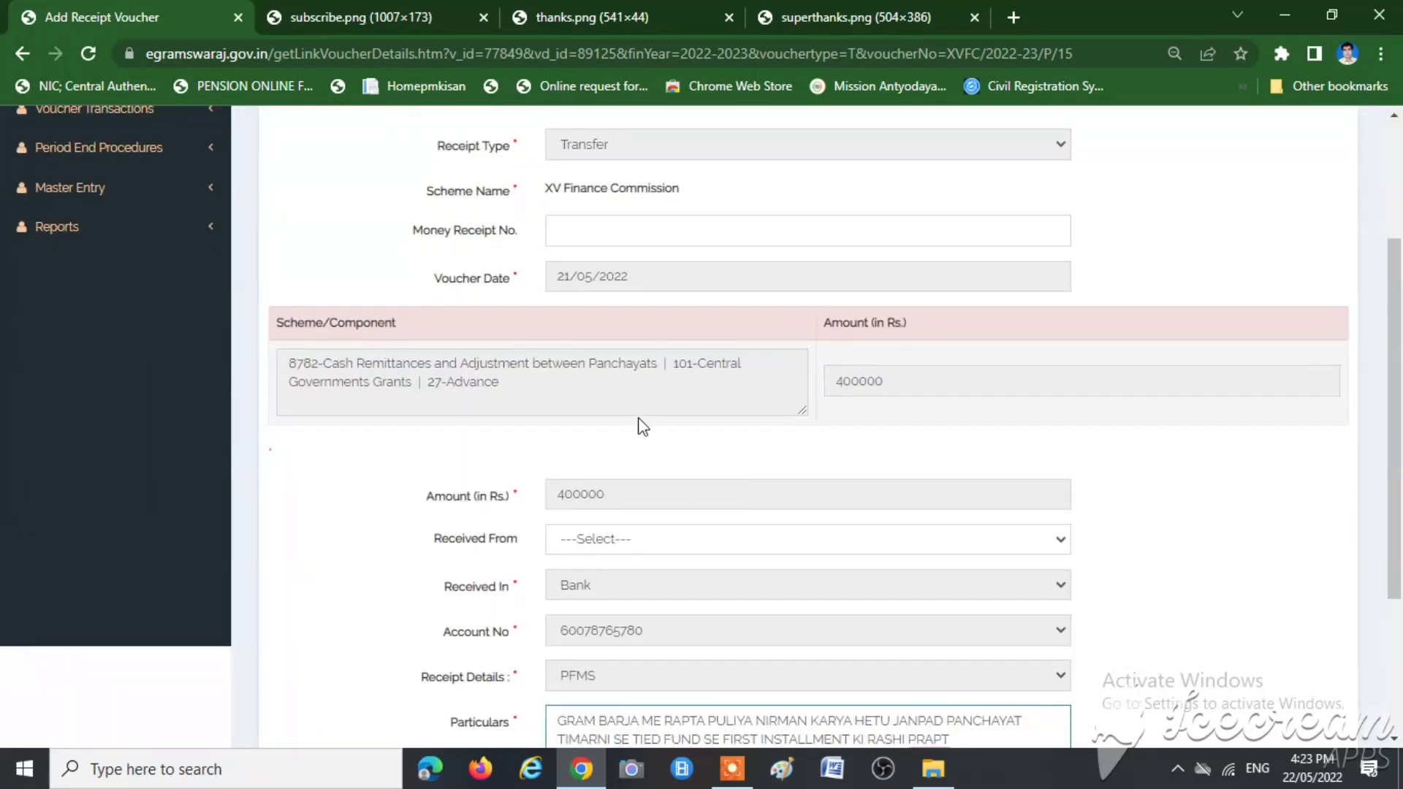
scroll(742, 495, down, 3)
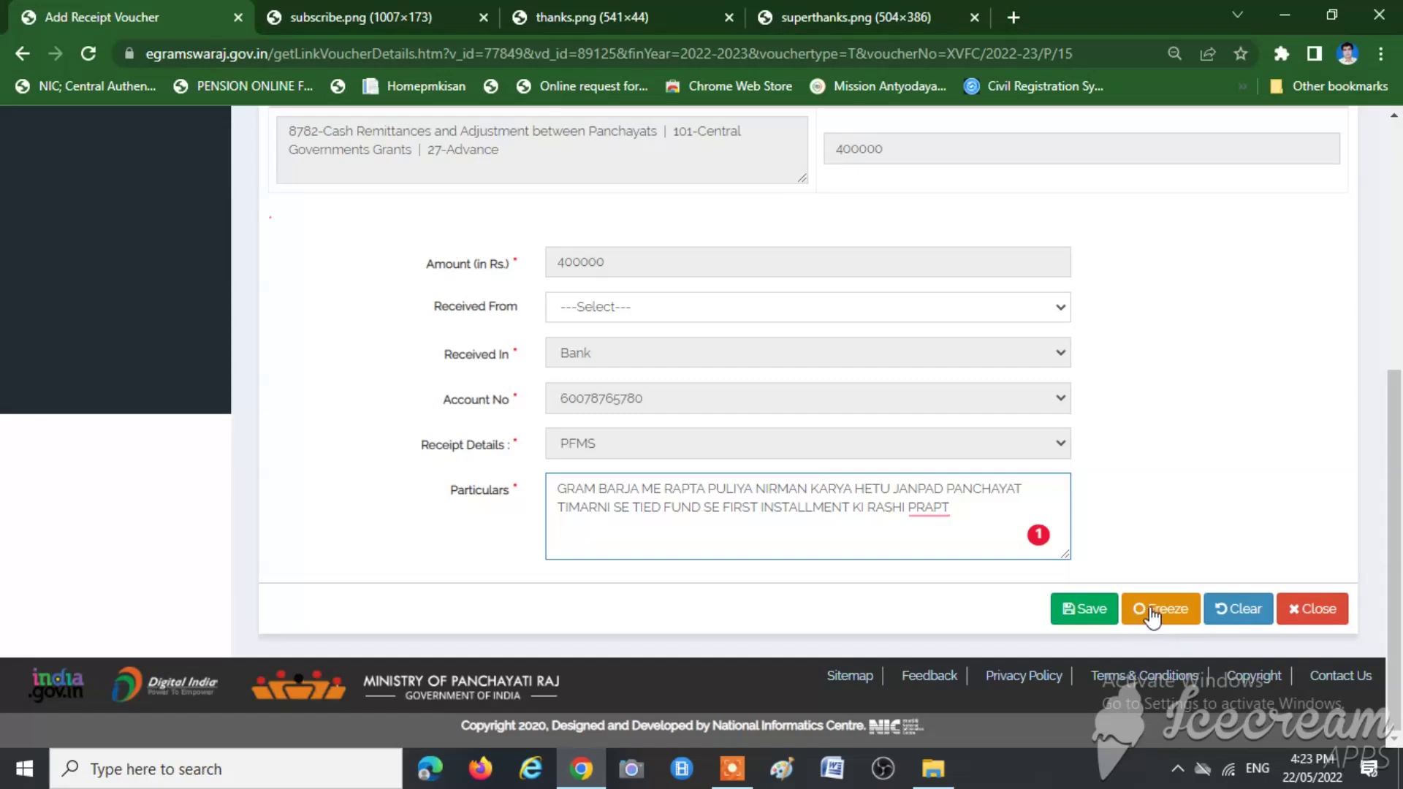
click(1160, 611)
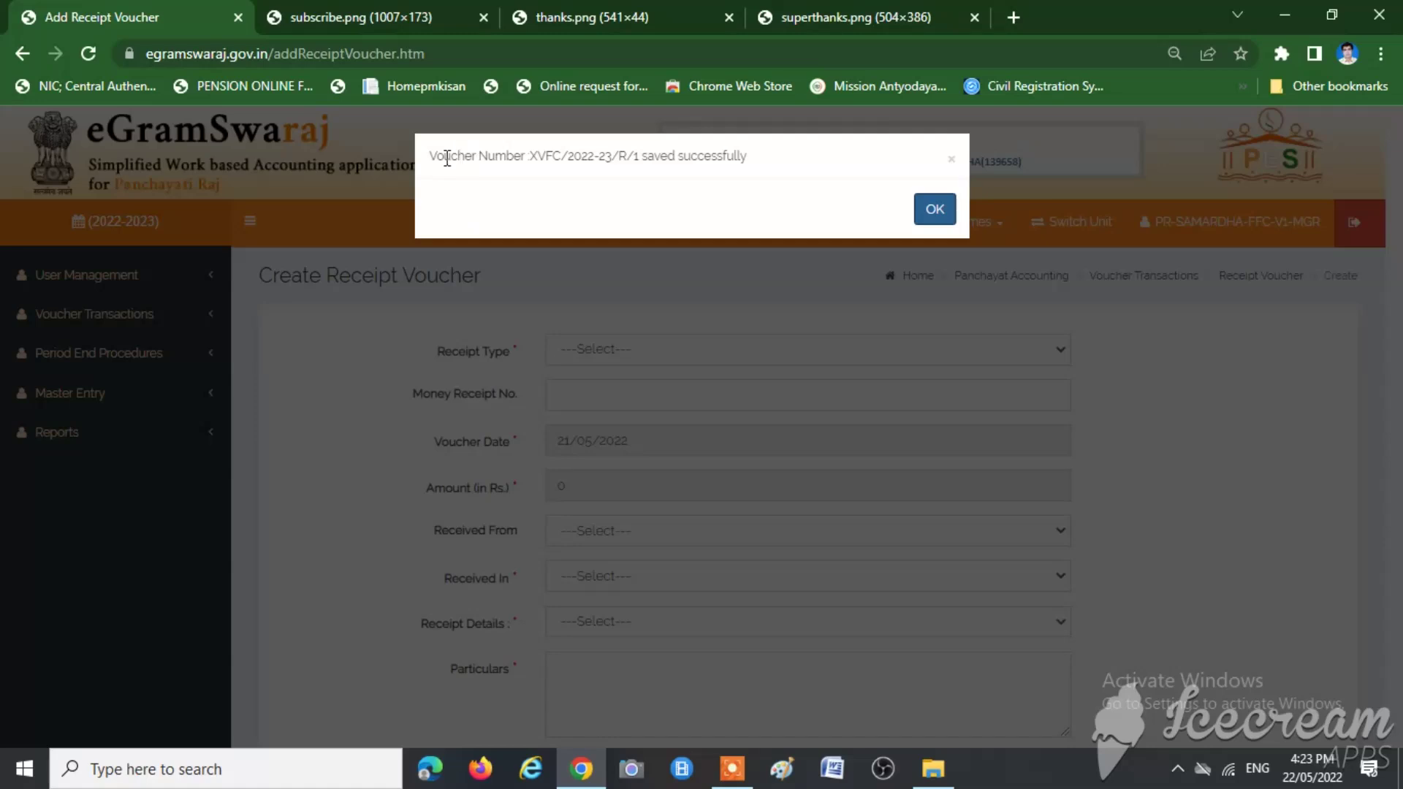
triple_click(447, 158)
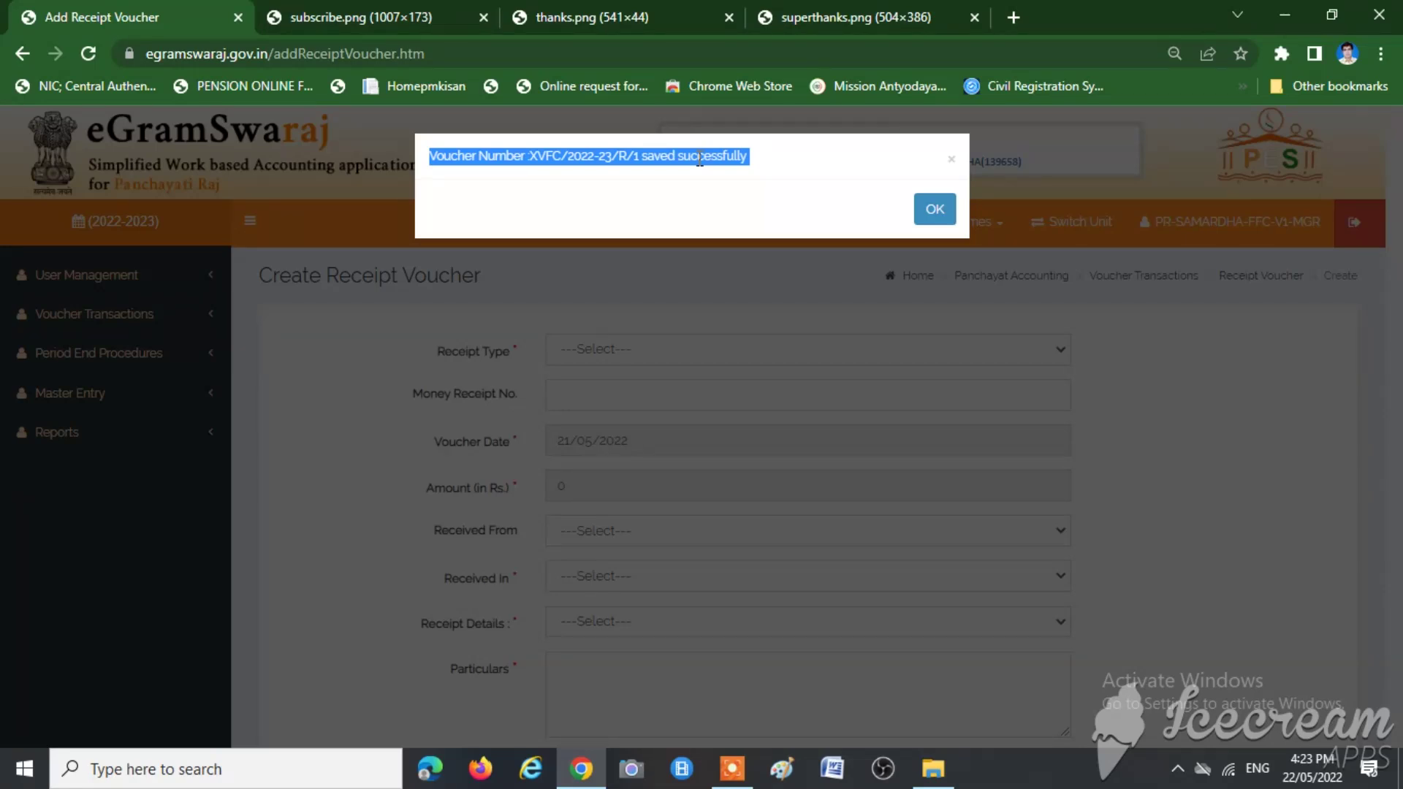
click(561, 188)
double_click(486, 157)
triple_click(487, 158)
click(936, 226)
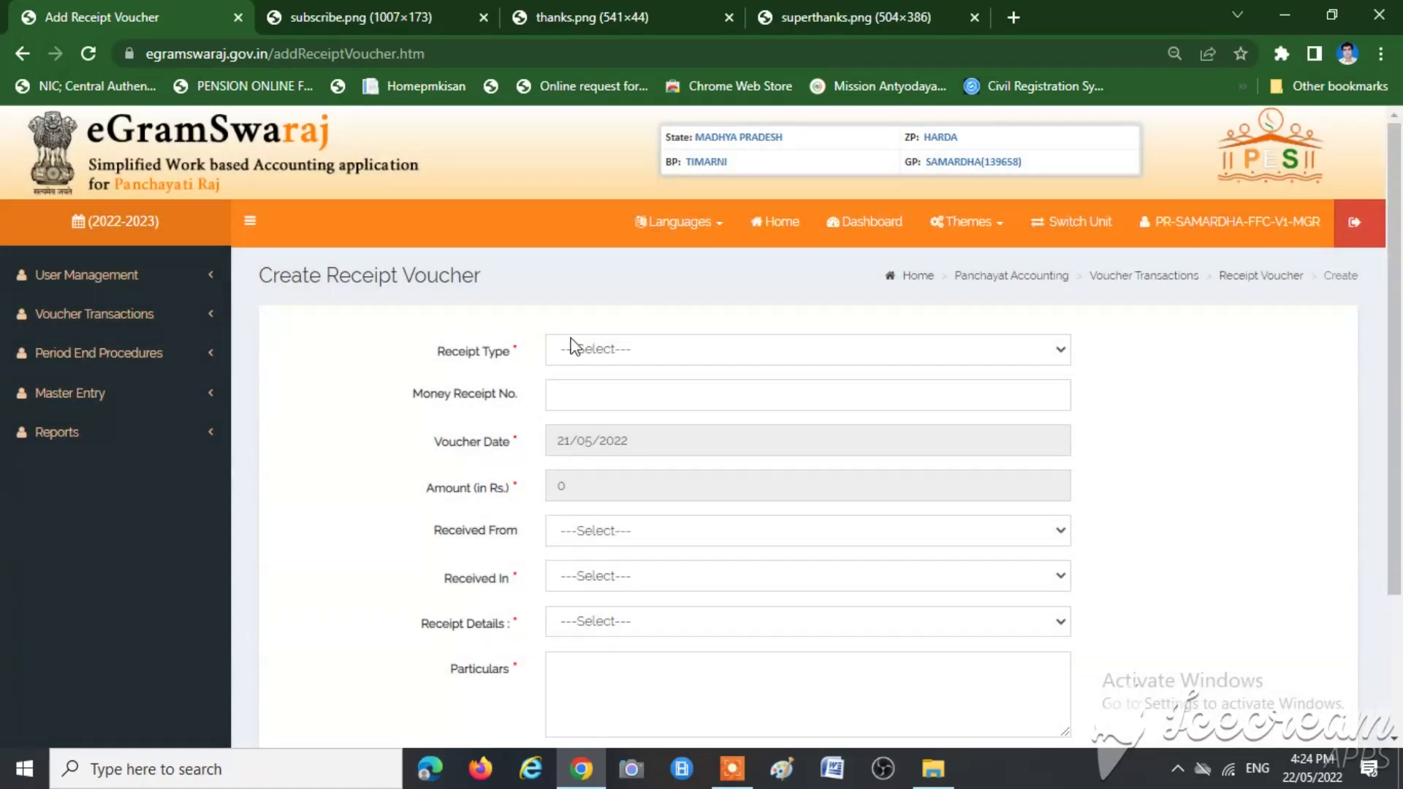
triple_click(343, 279)
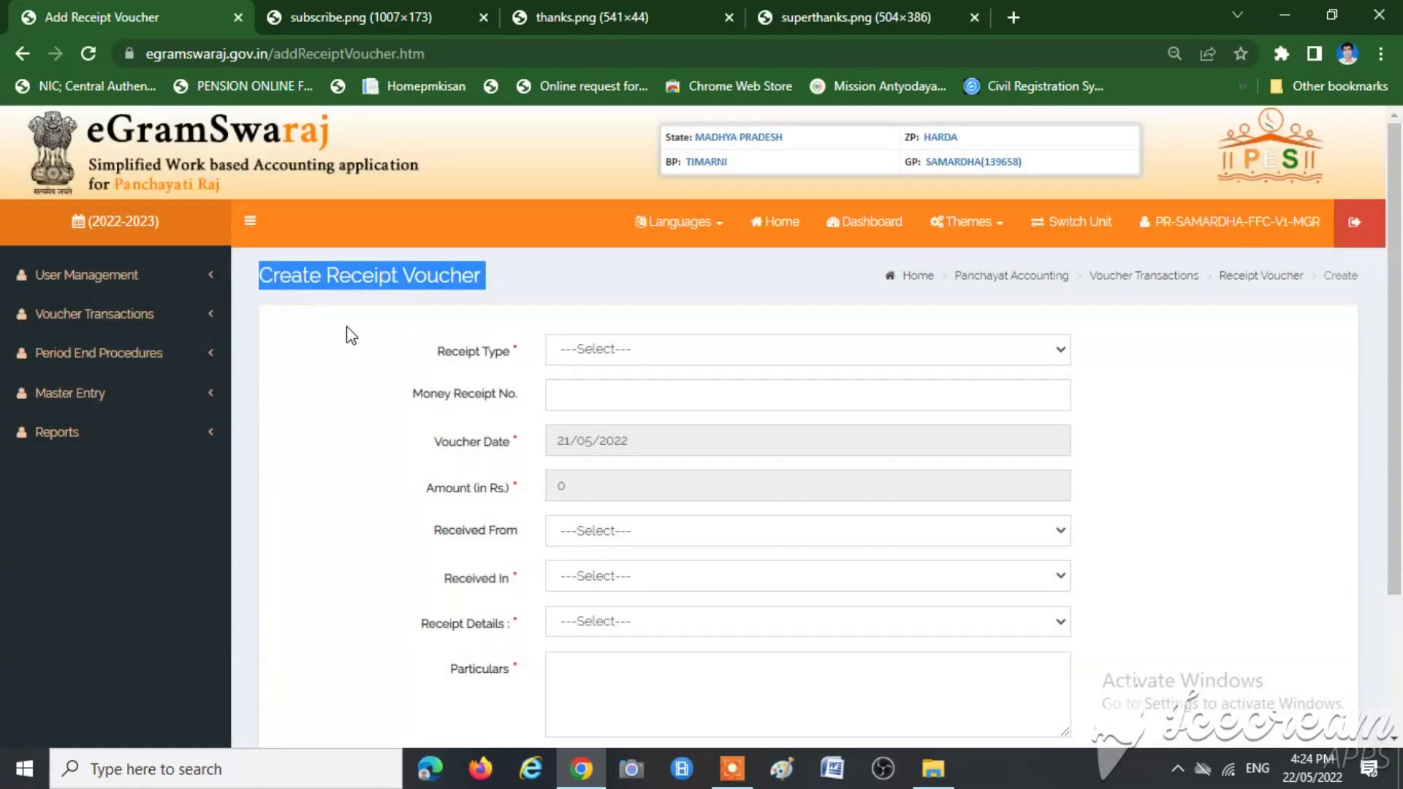
click(563, 355)
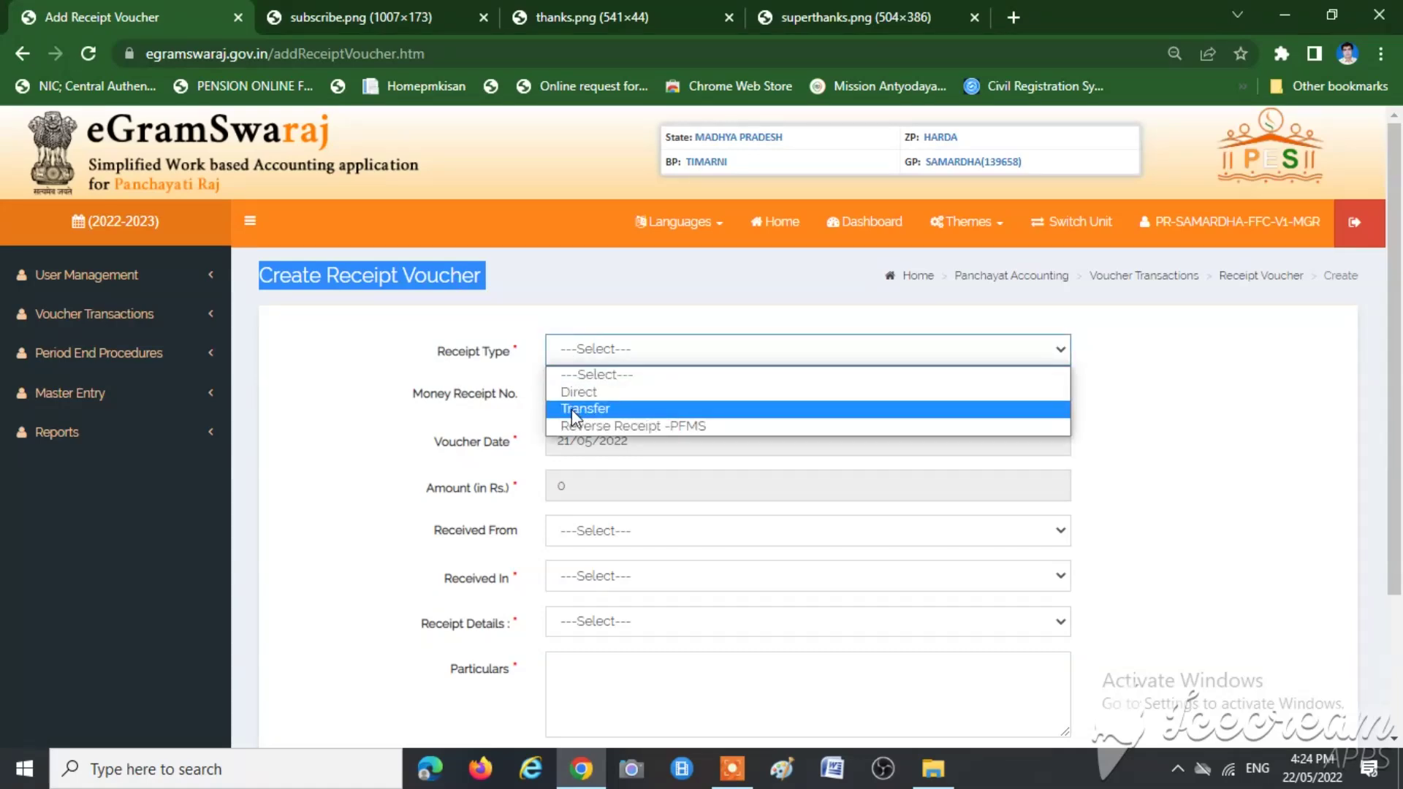
click(447, 383)
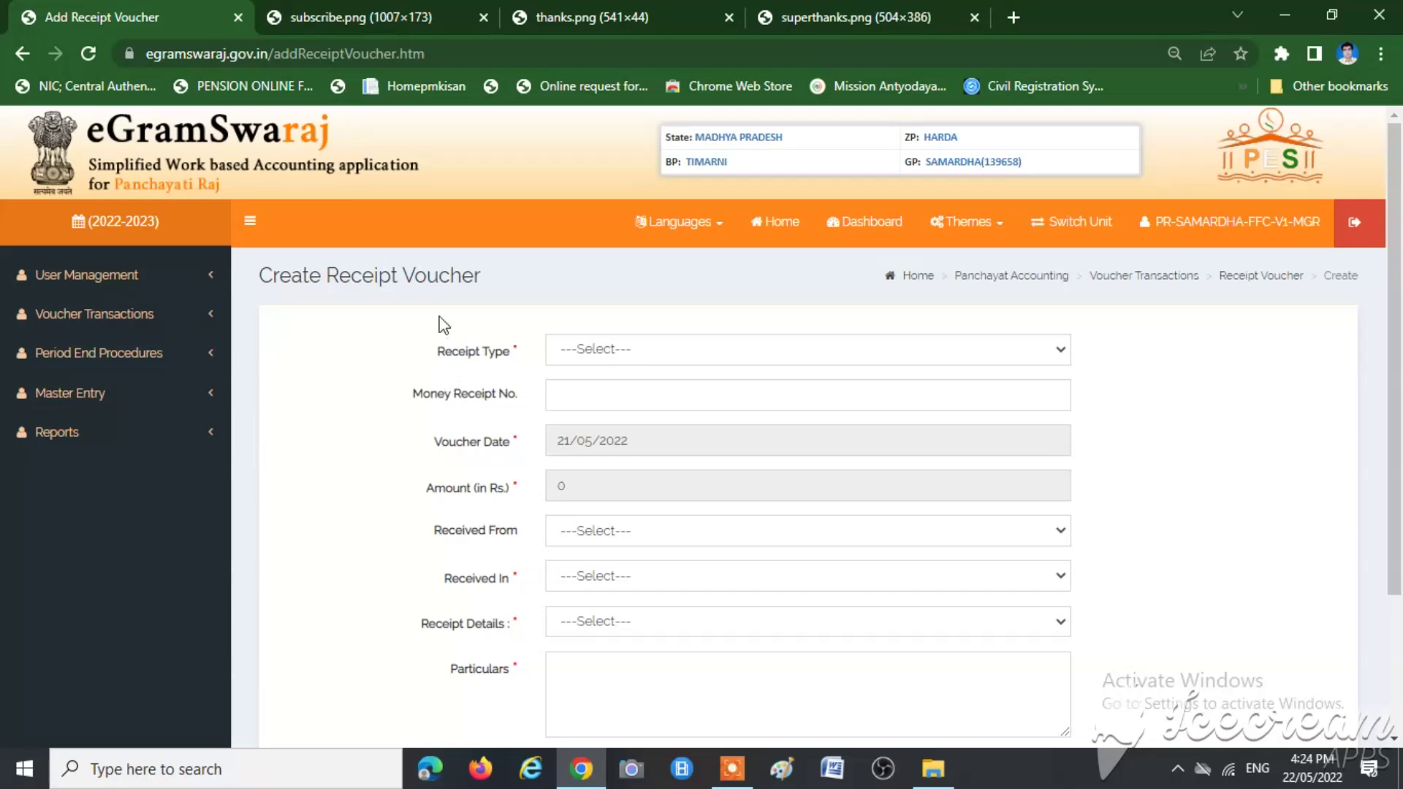
triple_click(395, 276)
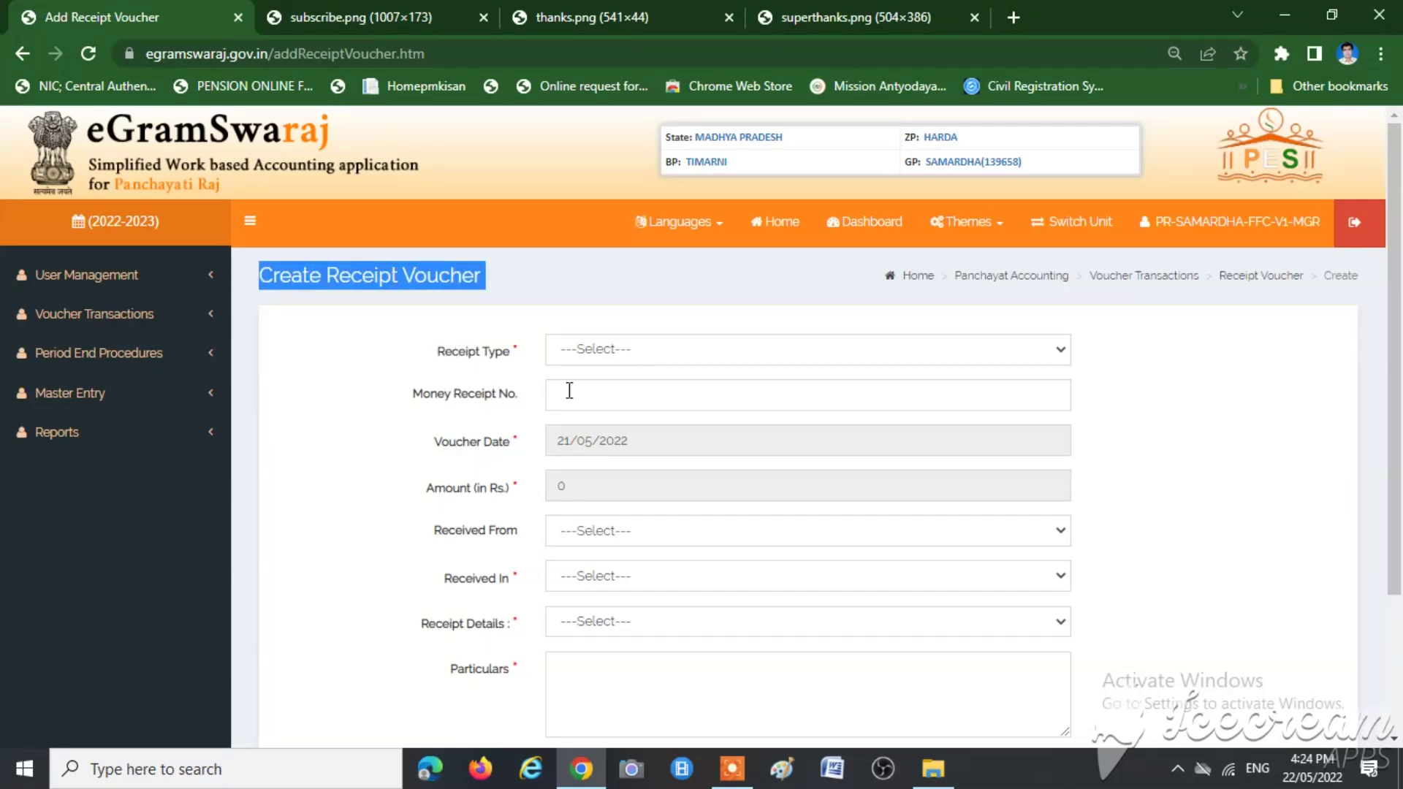
click(1134, 402)
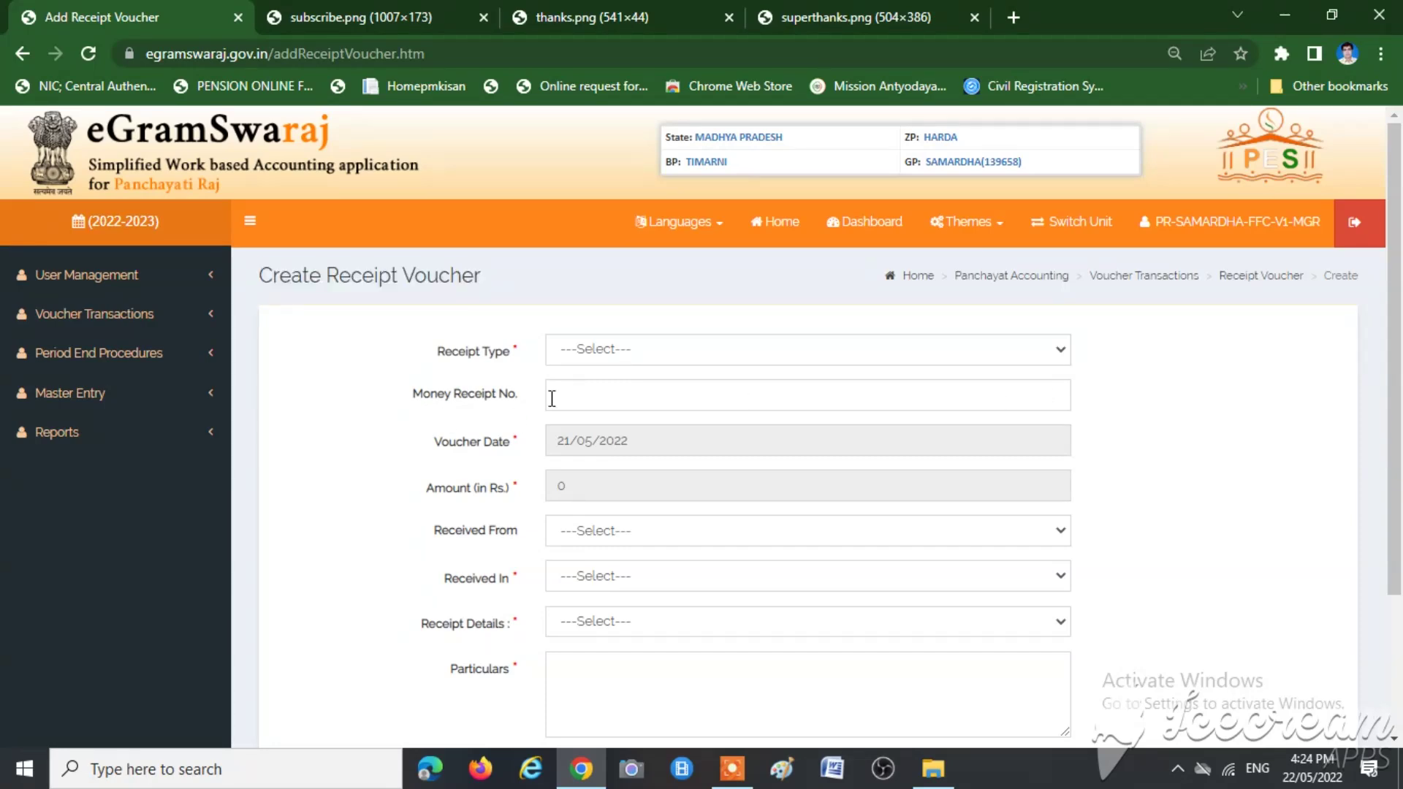
Step: Close the XV Finance Commission scheme's day book for 21/05/2022 and acknowledge the message
click(40, 356)
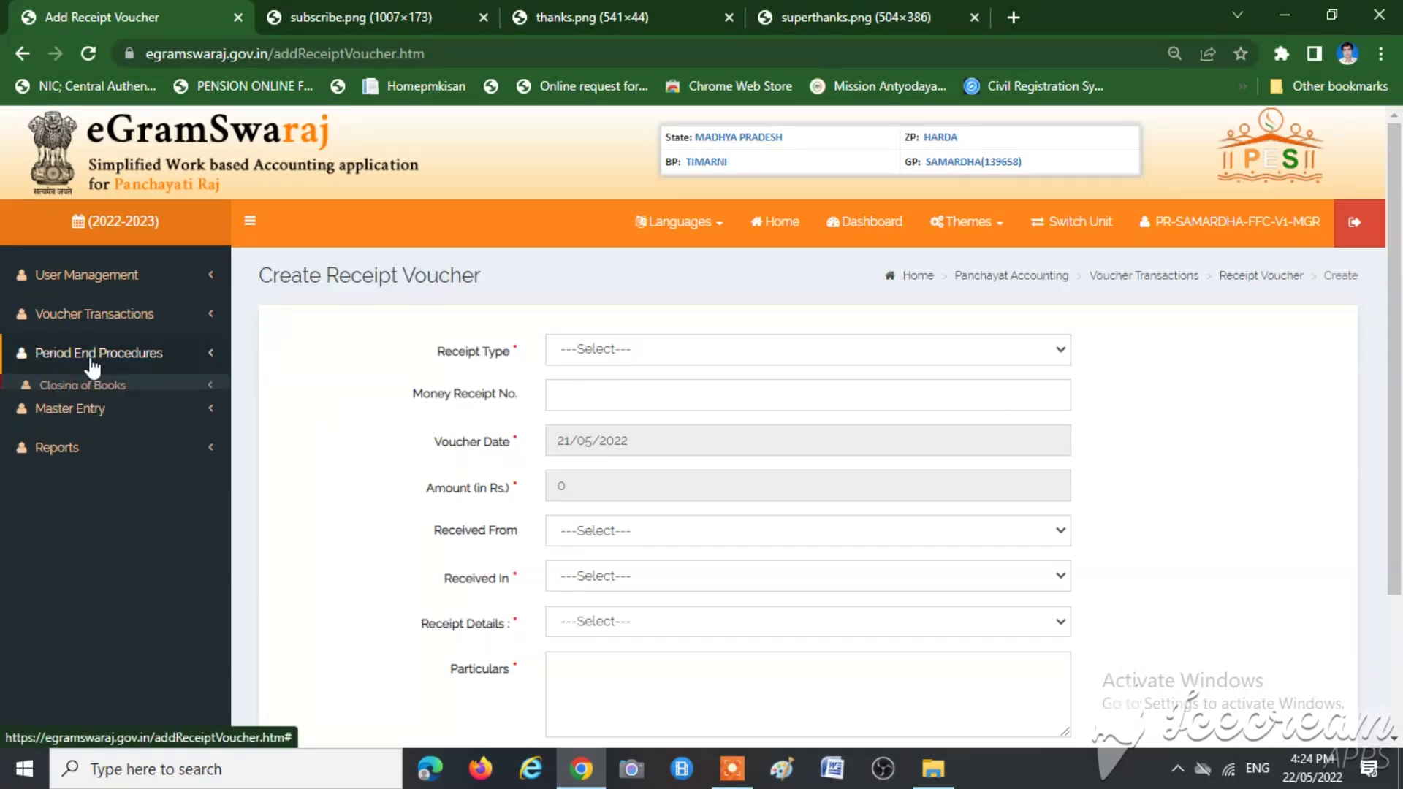
click(75, 412)
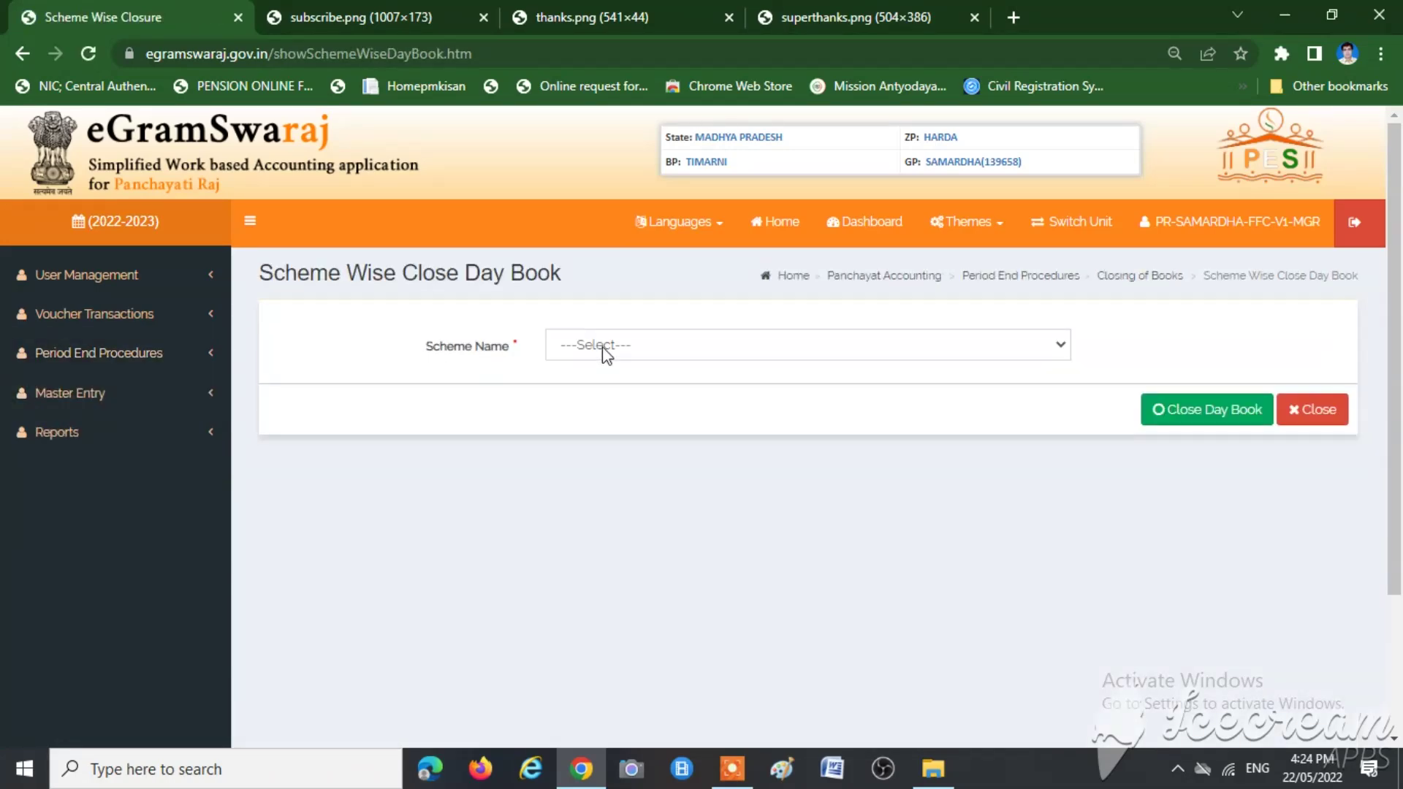
click(606, 354)
click(586, 401)
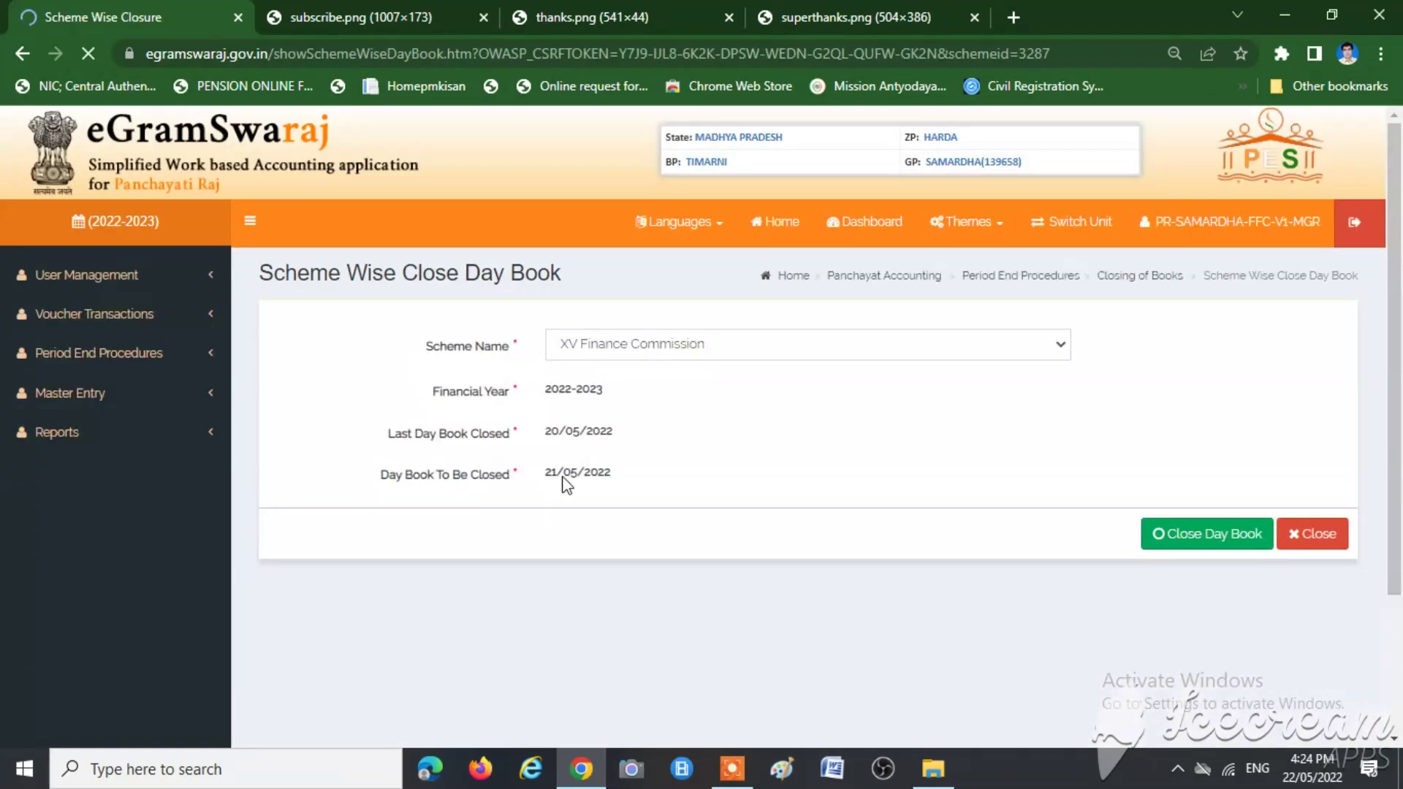
click(1214, 532)
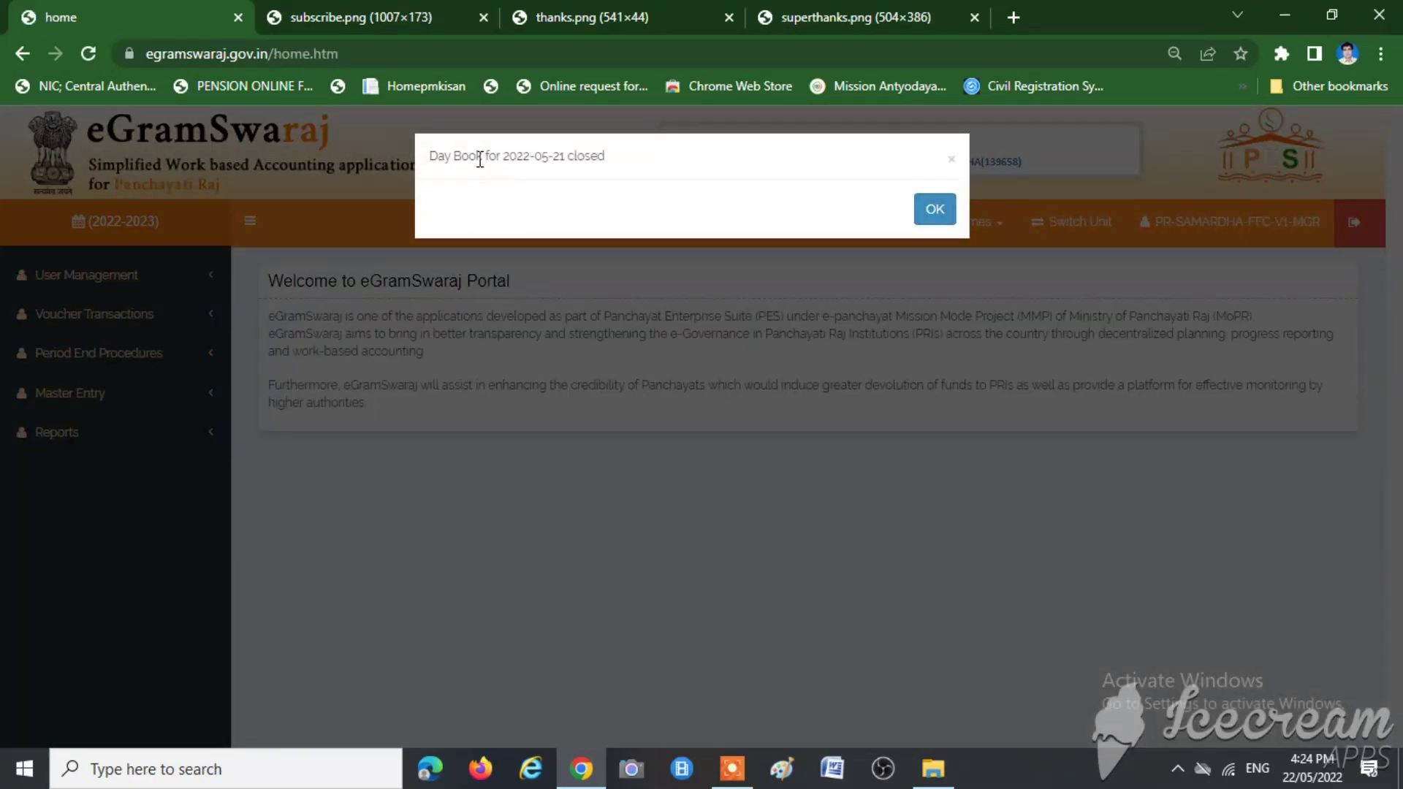
triple_click(463, 155)
click(944, 218)
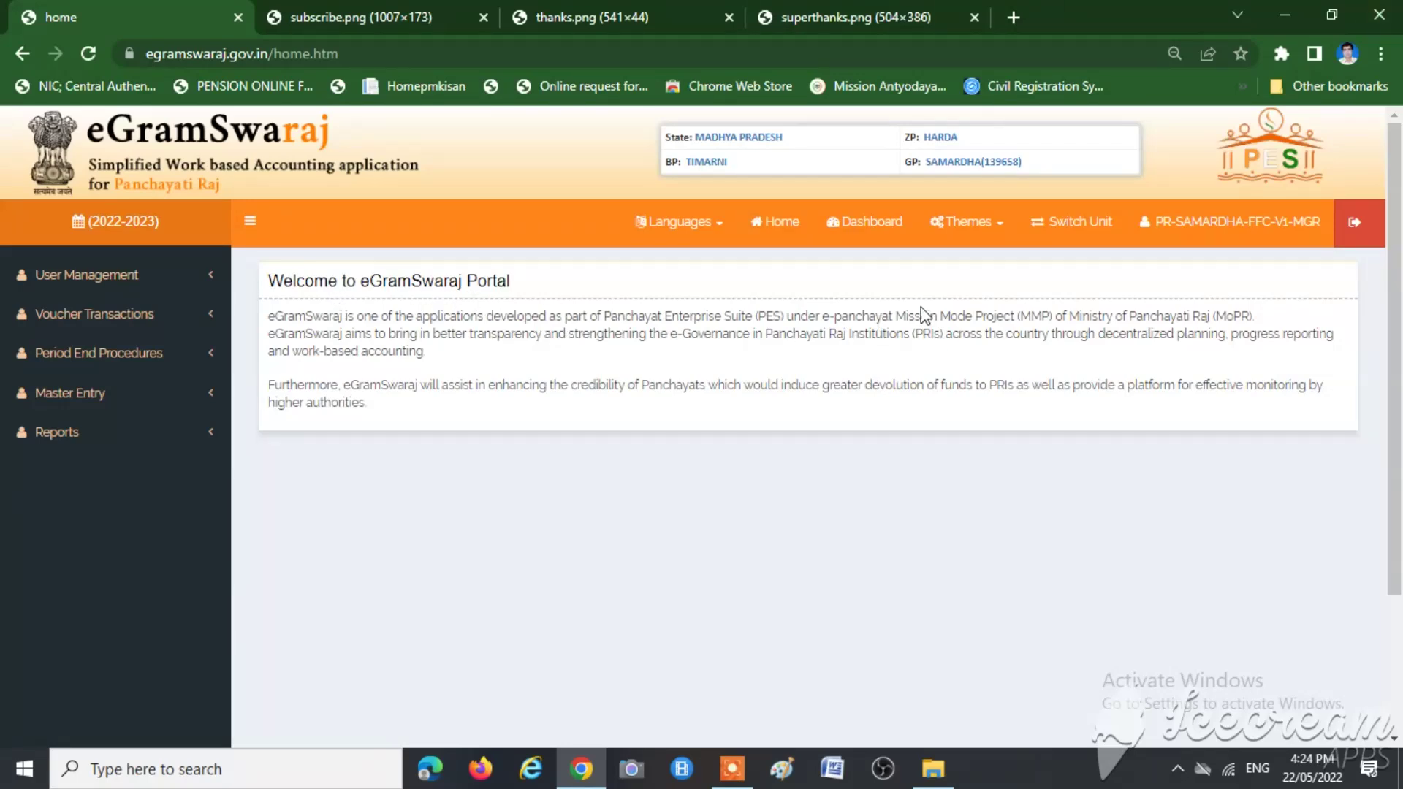
Step: Log out of the manager account, sign in with the administrator account and enter the assigned unit for financial year 2020-2021
click(1355, 231)
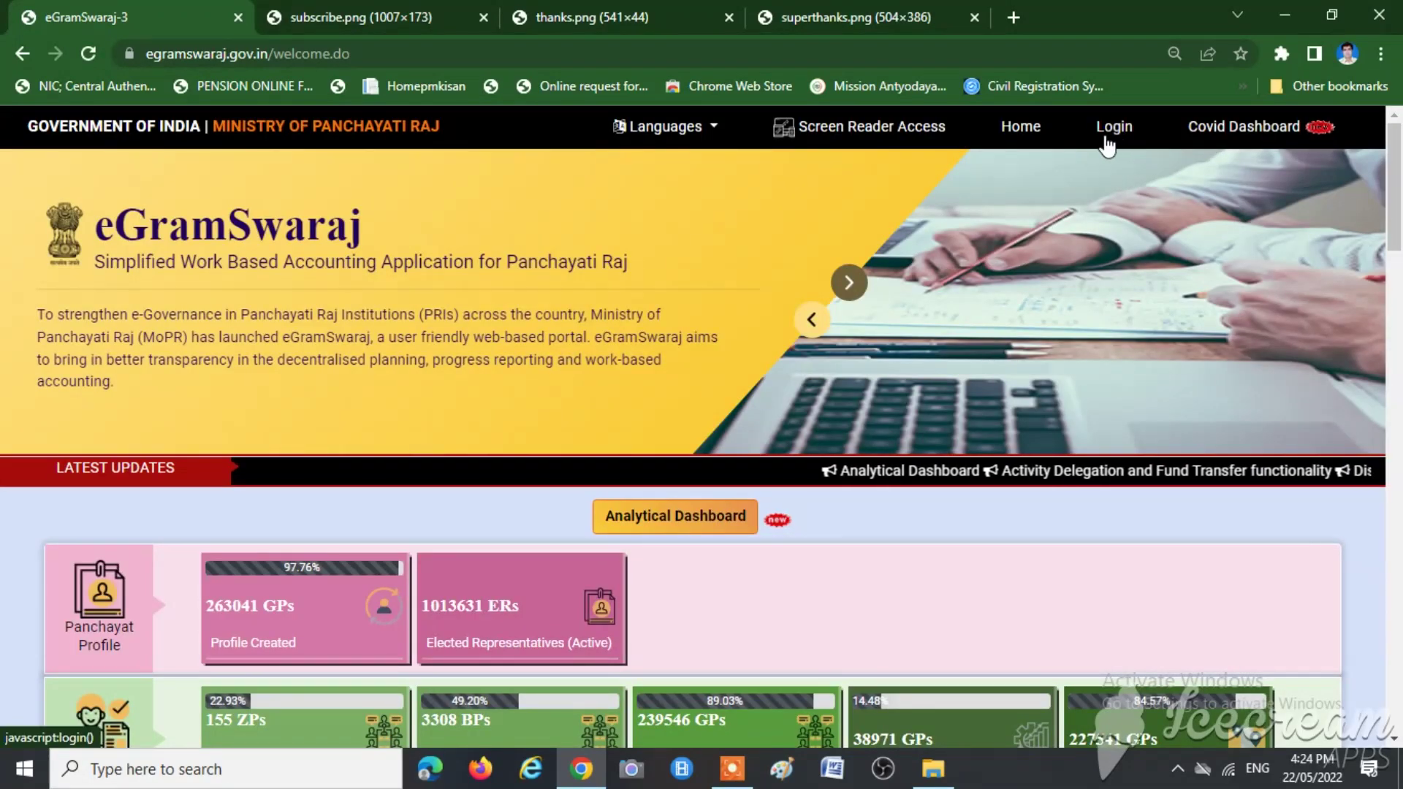
click(1114, 138)
drag(446, 309, 638, 310)
click(637, 310)
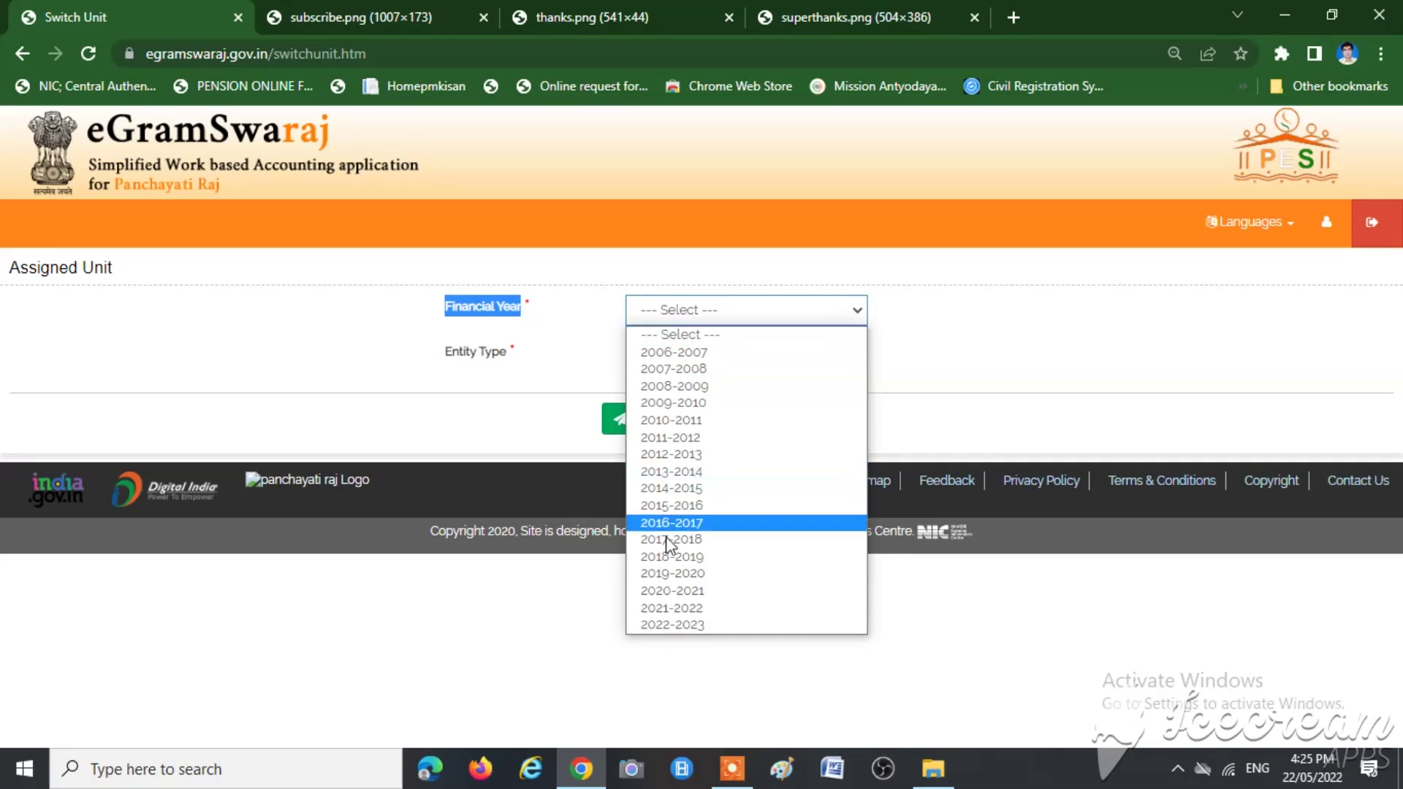
click(678, 590)
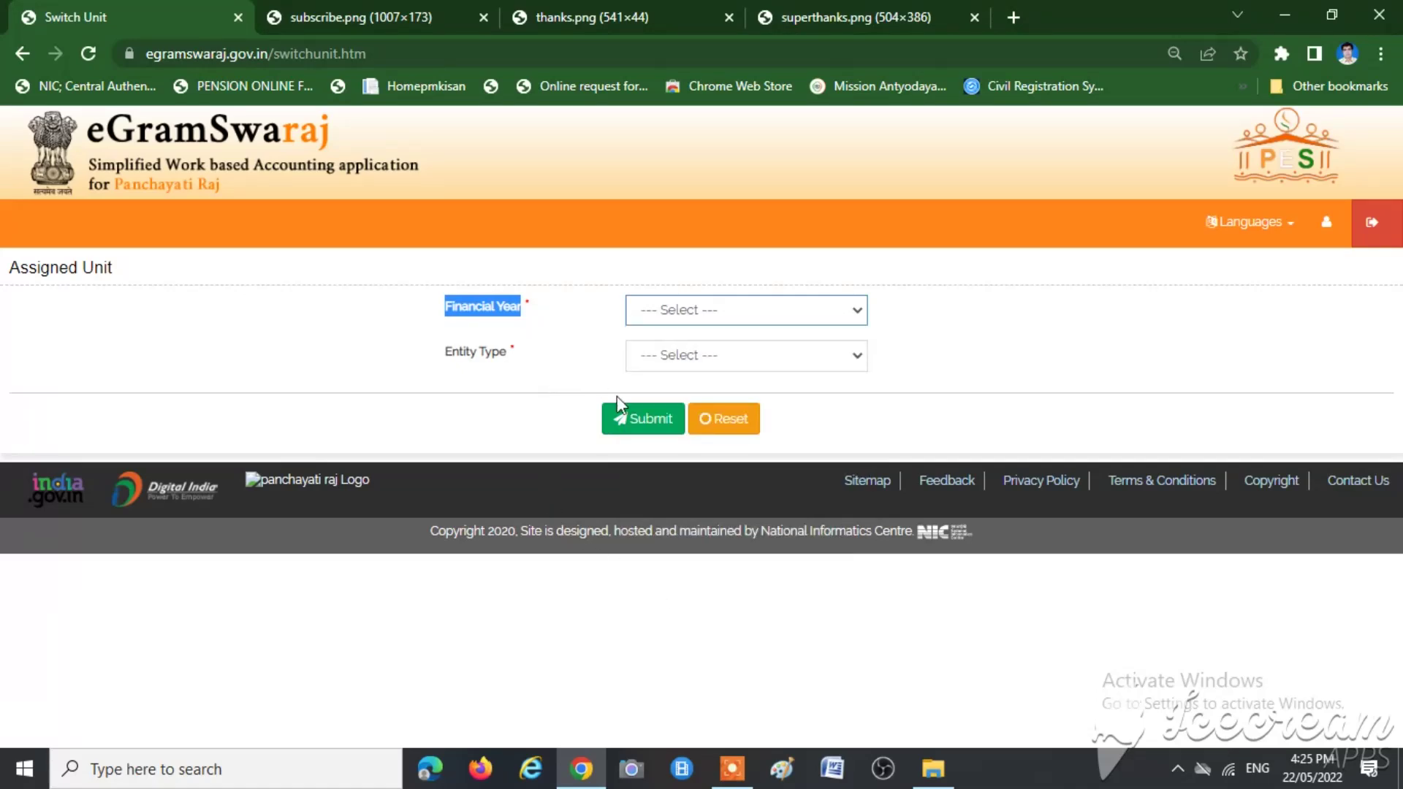
click(641, 641)
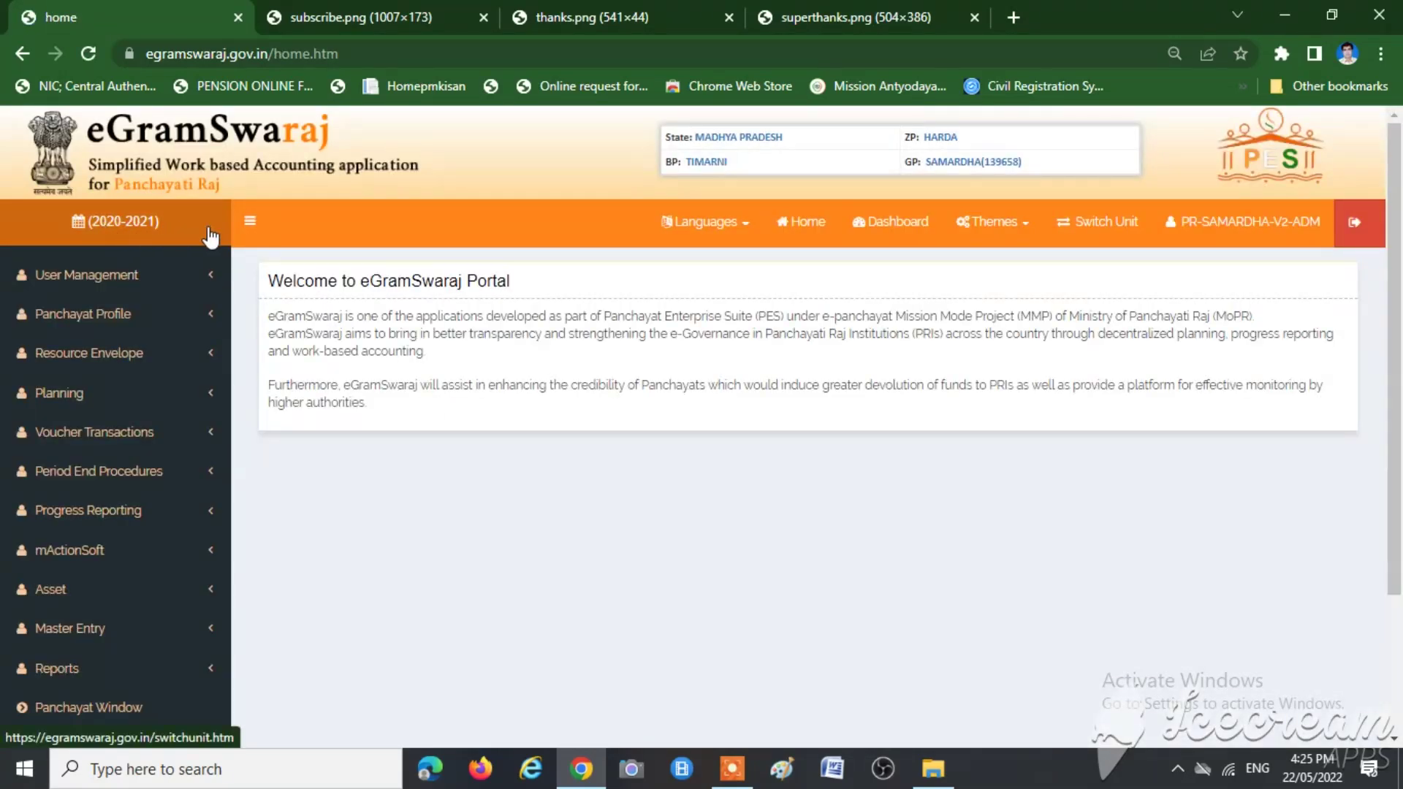
Step: Open the Add Physical Progress form of Progress Reporting
scroll(401, 339, down, 4)
scroll(387, 366, up, 4)
scroll(117, 263, down, 3)
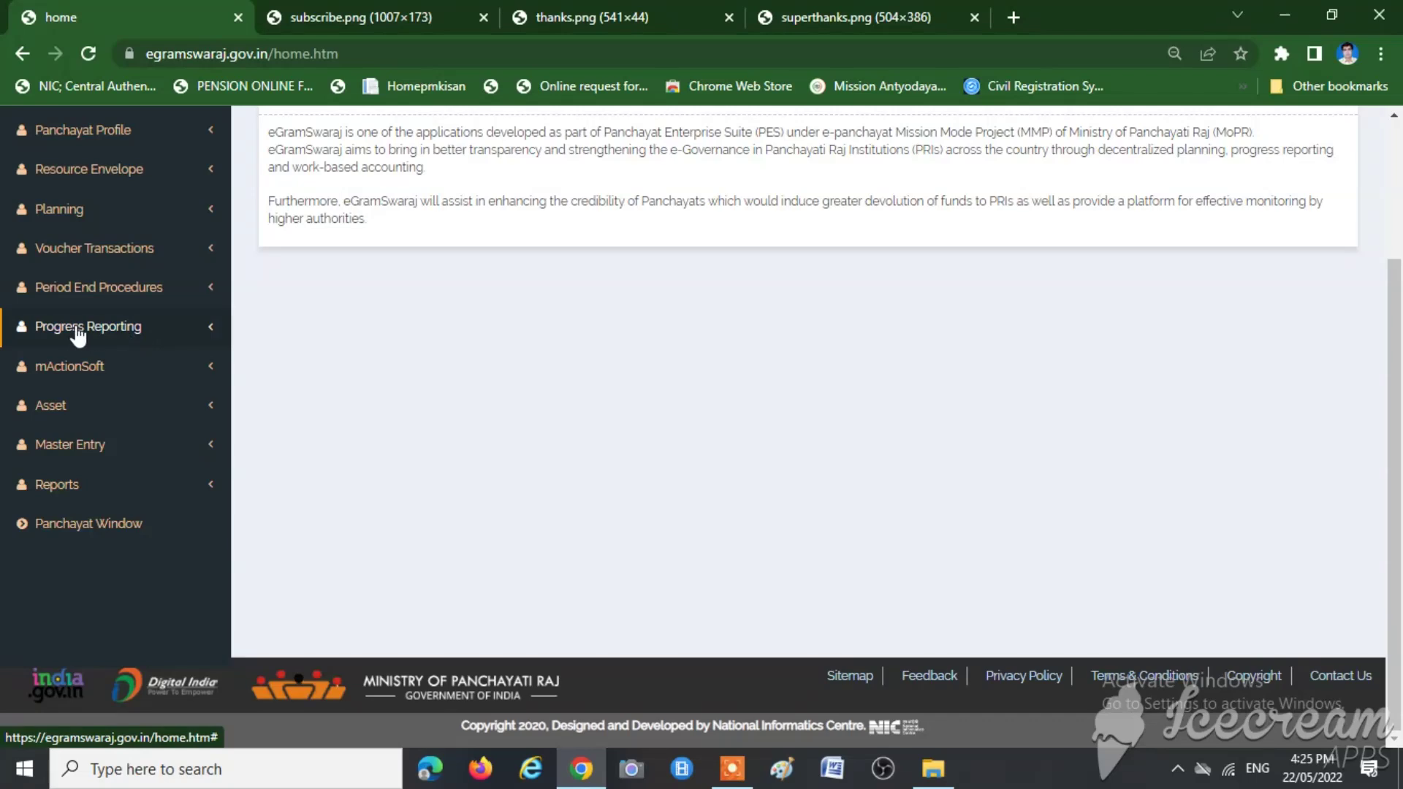
click(30, 330)
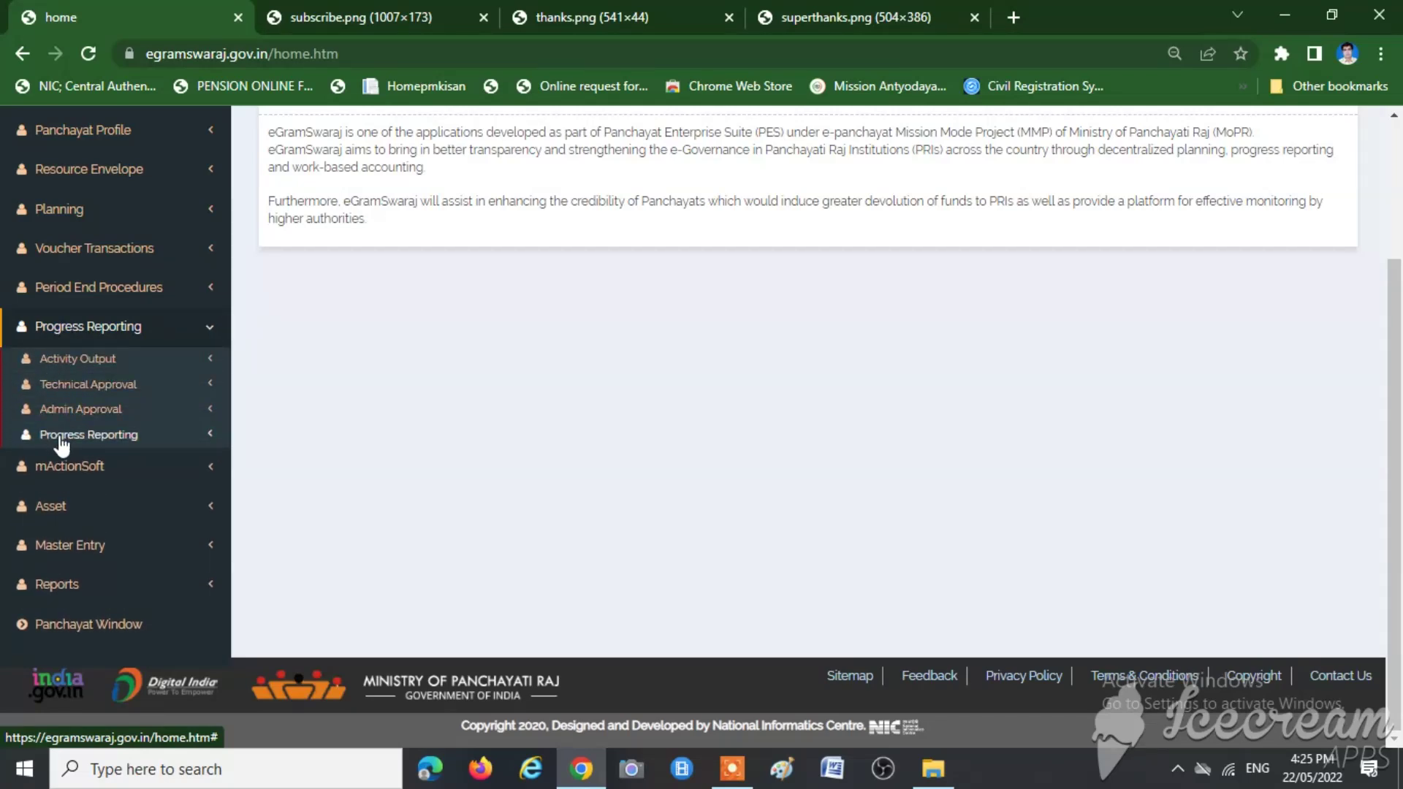
click(56, 434)
click(68, 465)
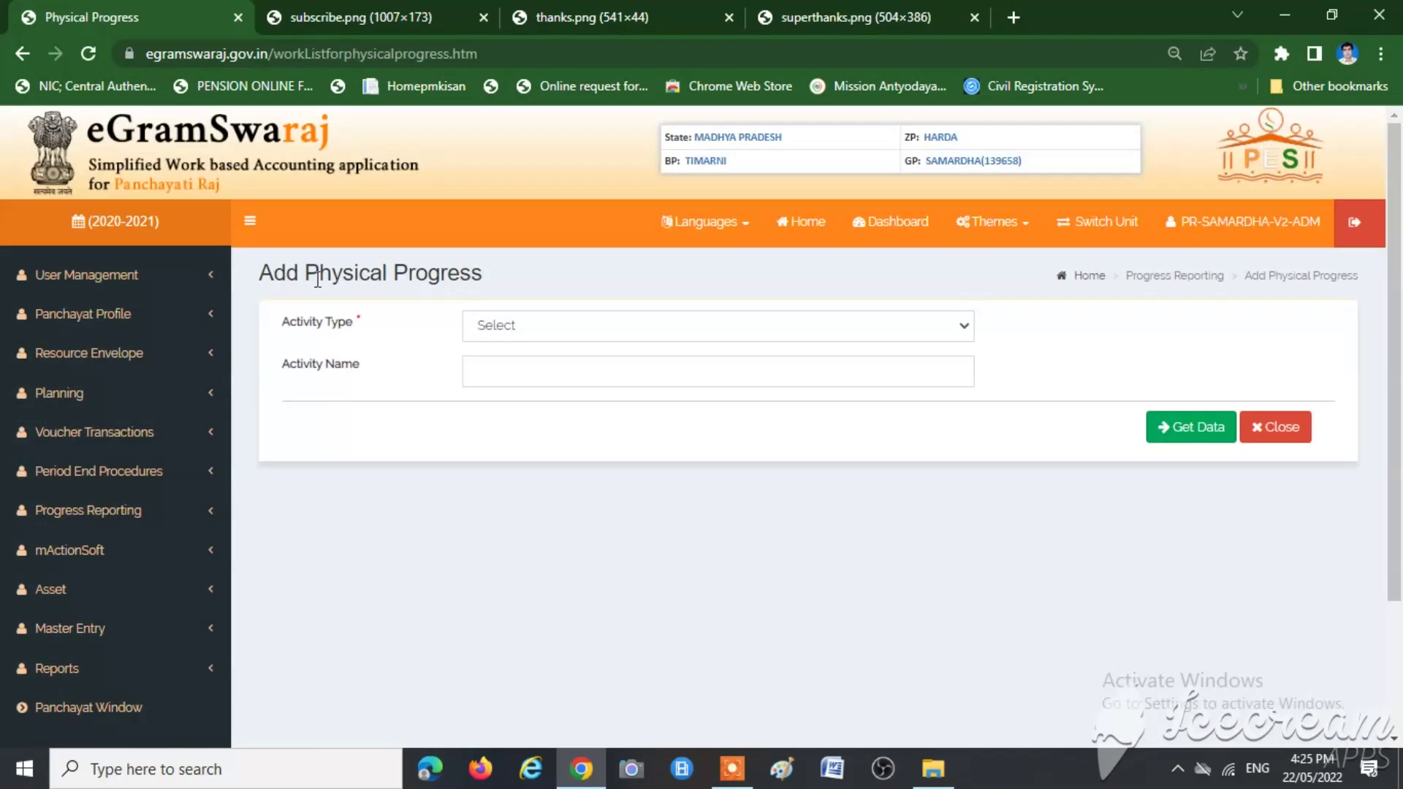
Step: Retrieve the physical progress list for the Public Works activity type
triple_click(313, 275)
click(486, 330)
click(485, 365)
click(1164, 441)
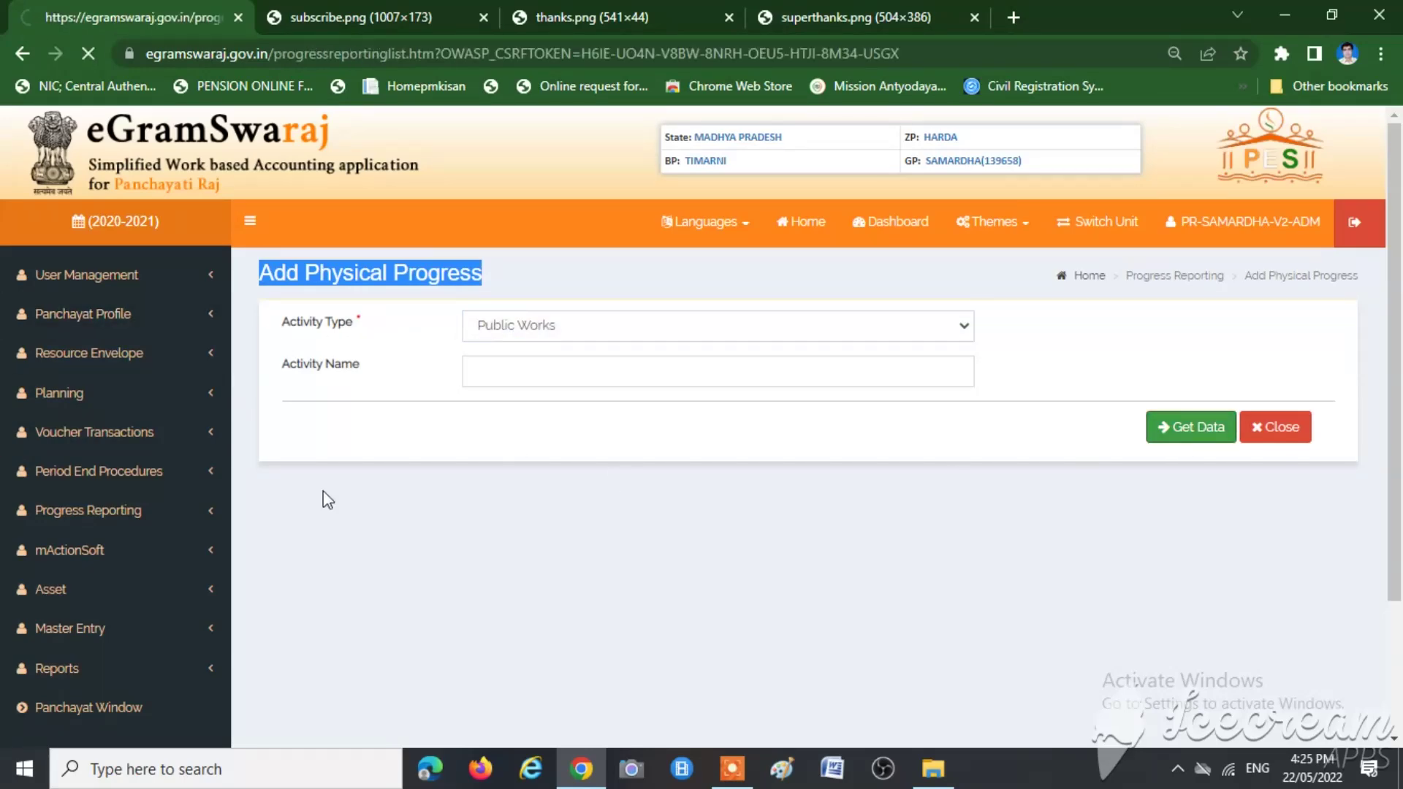
Step: Open the status change form for the delegated activity BARJA ME STAP DEM SAH RAPTA NIRMAN and accept the confirmation
scroll(658, 555, down, 7)
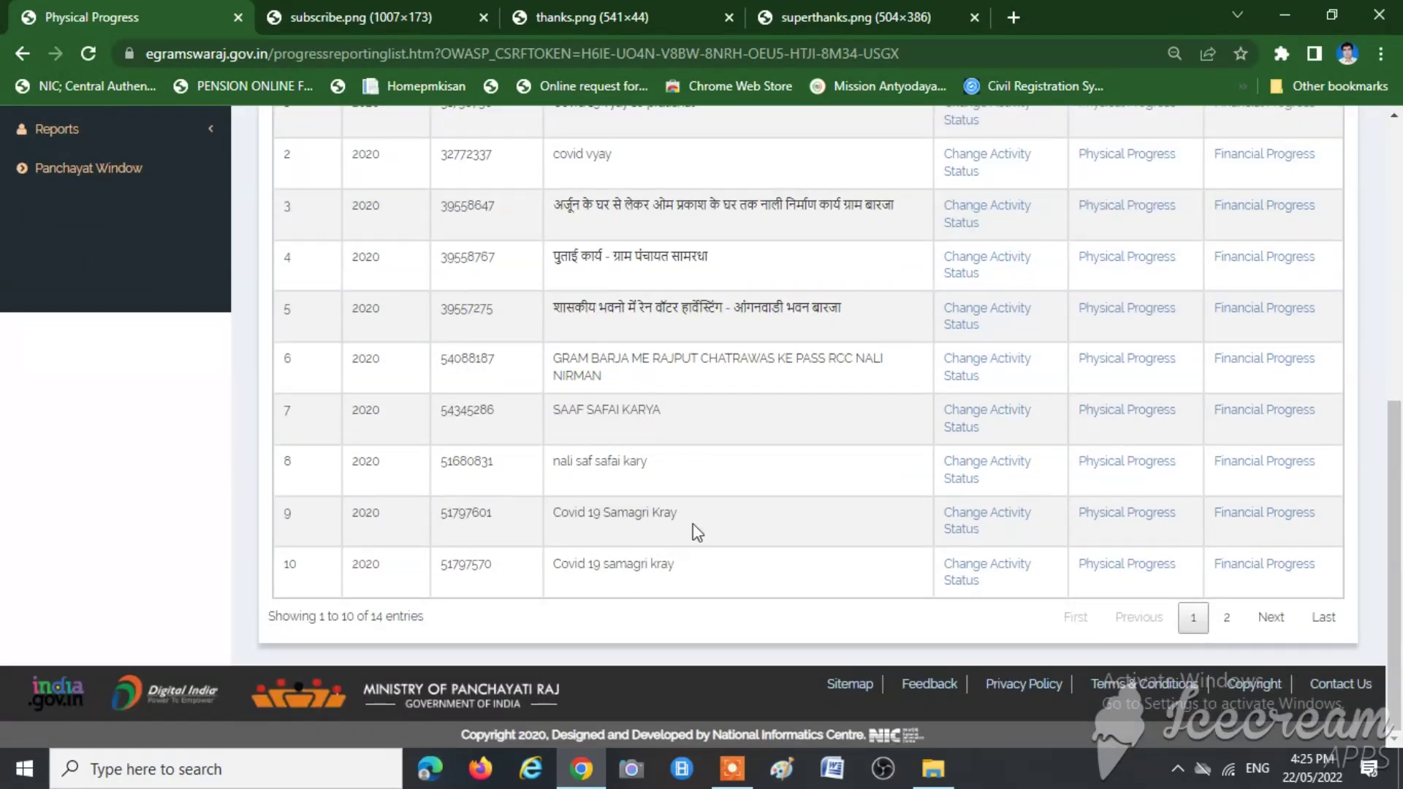
click(1226, 621)
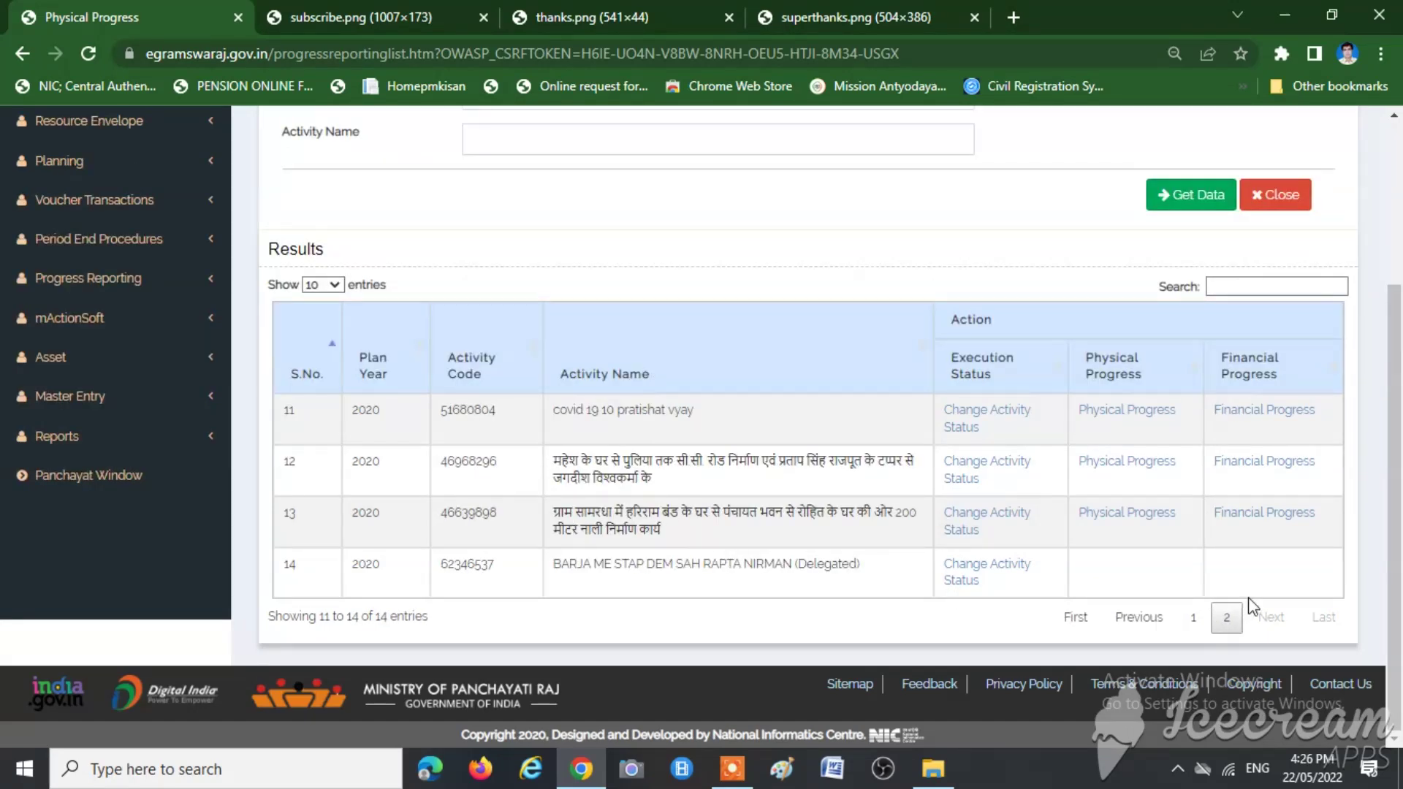
triple_click(580, 565)
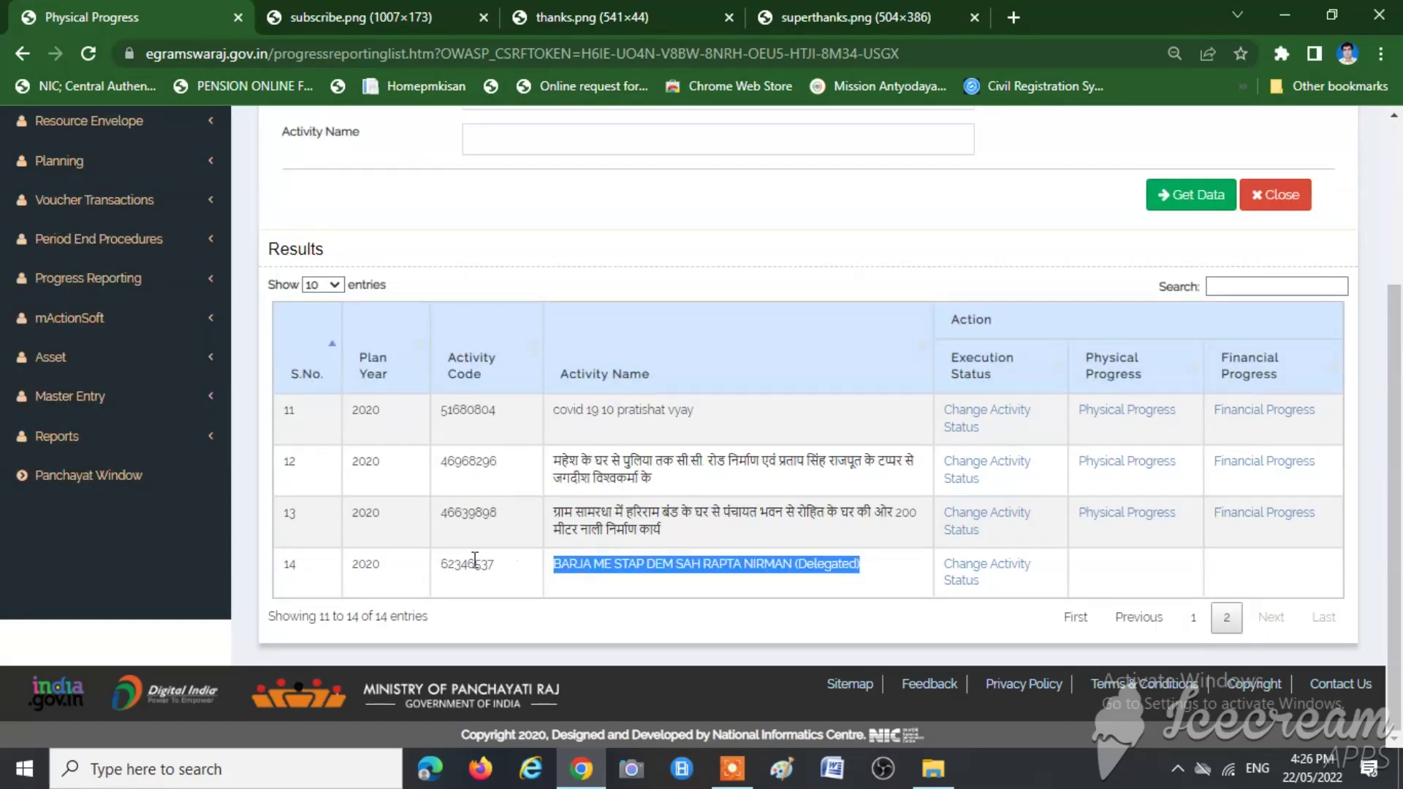
double_click(453, 567)
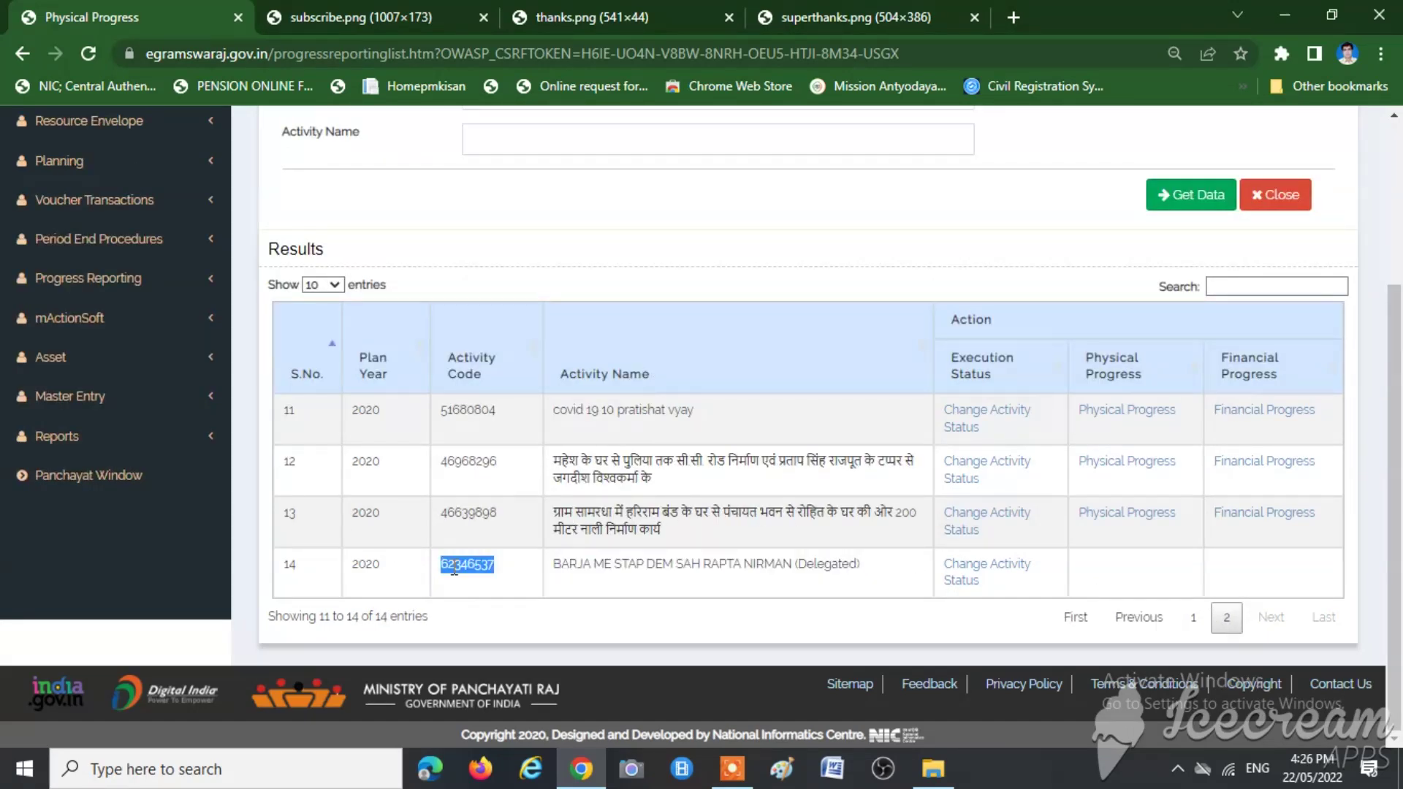
triple_click(601, 565)
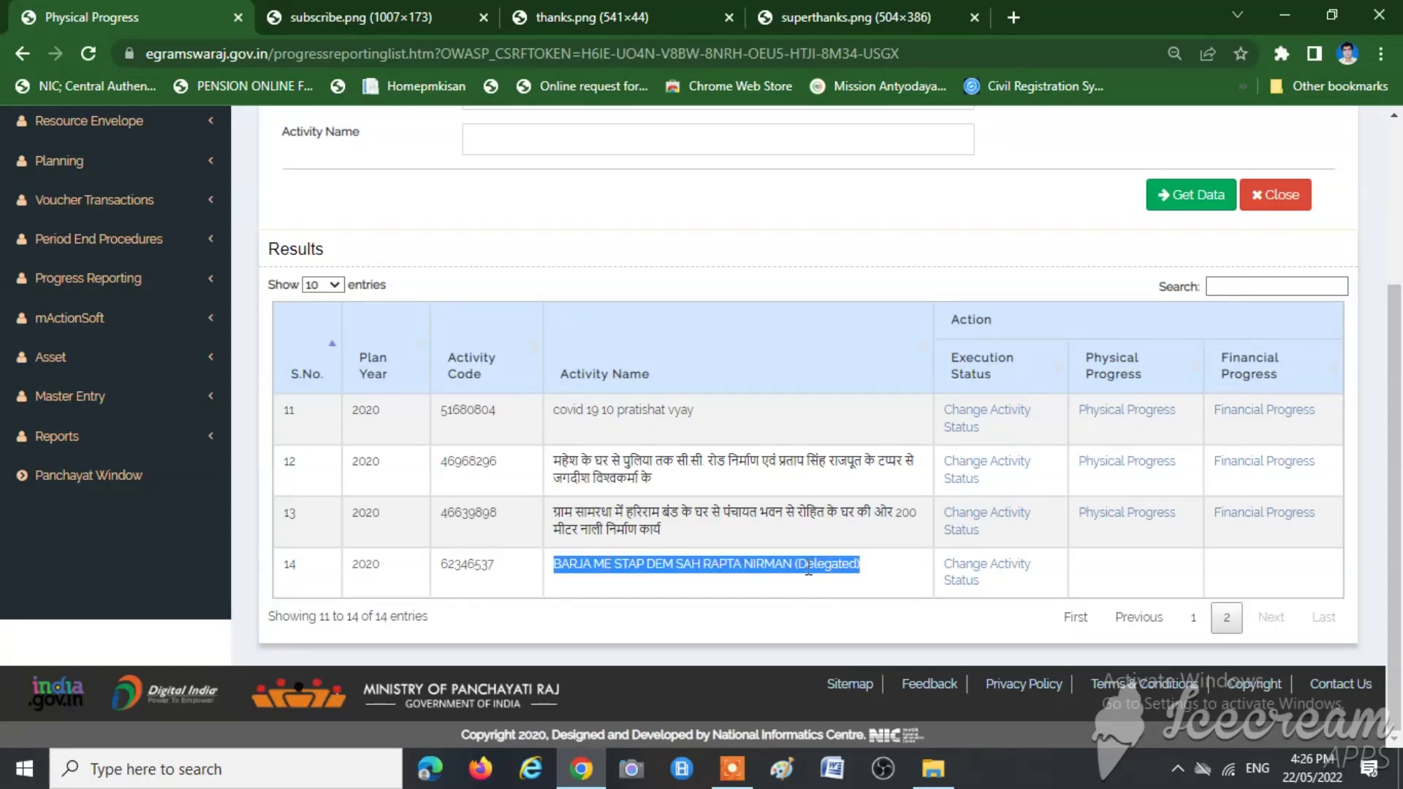
click(773, 570)
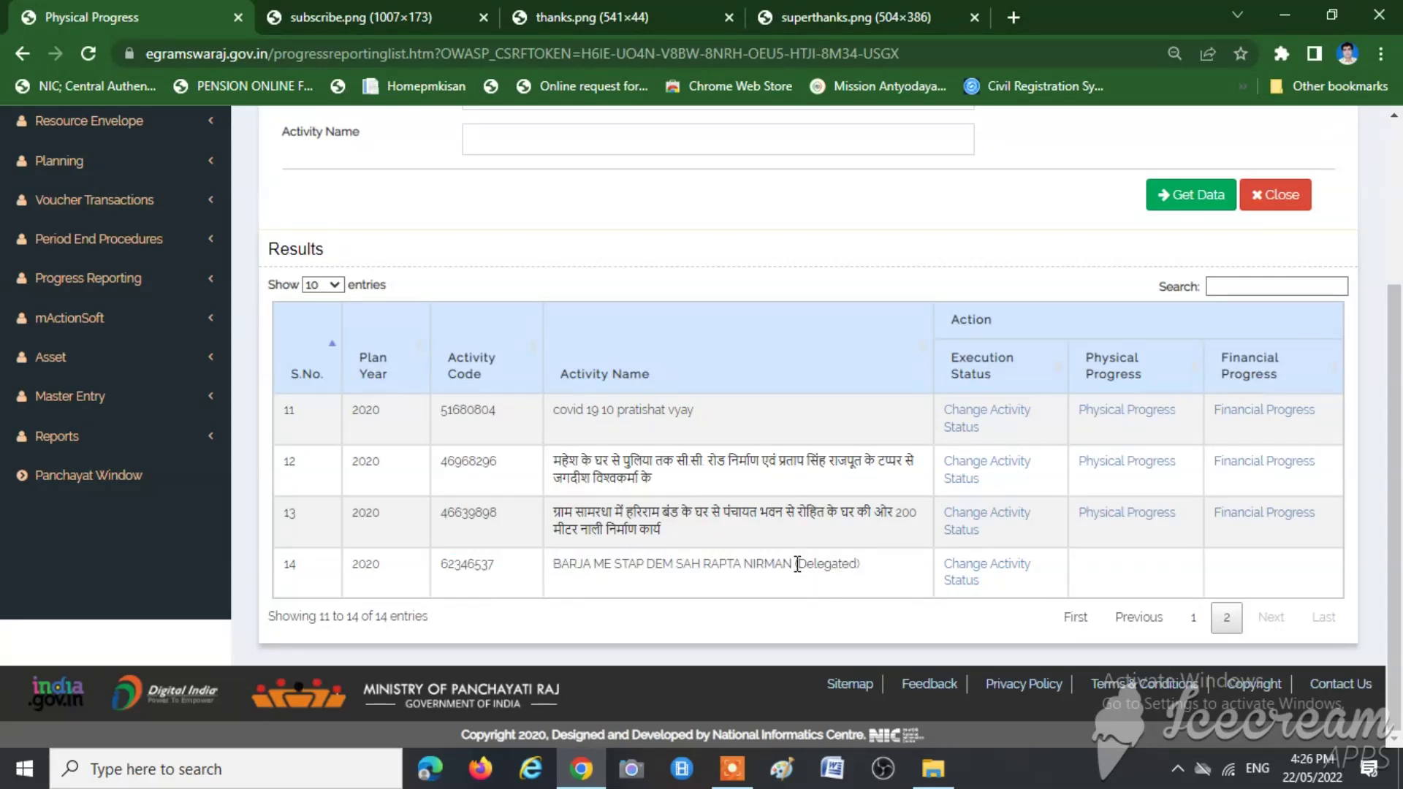
drag(797, 565, 869, 571)
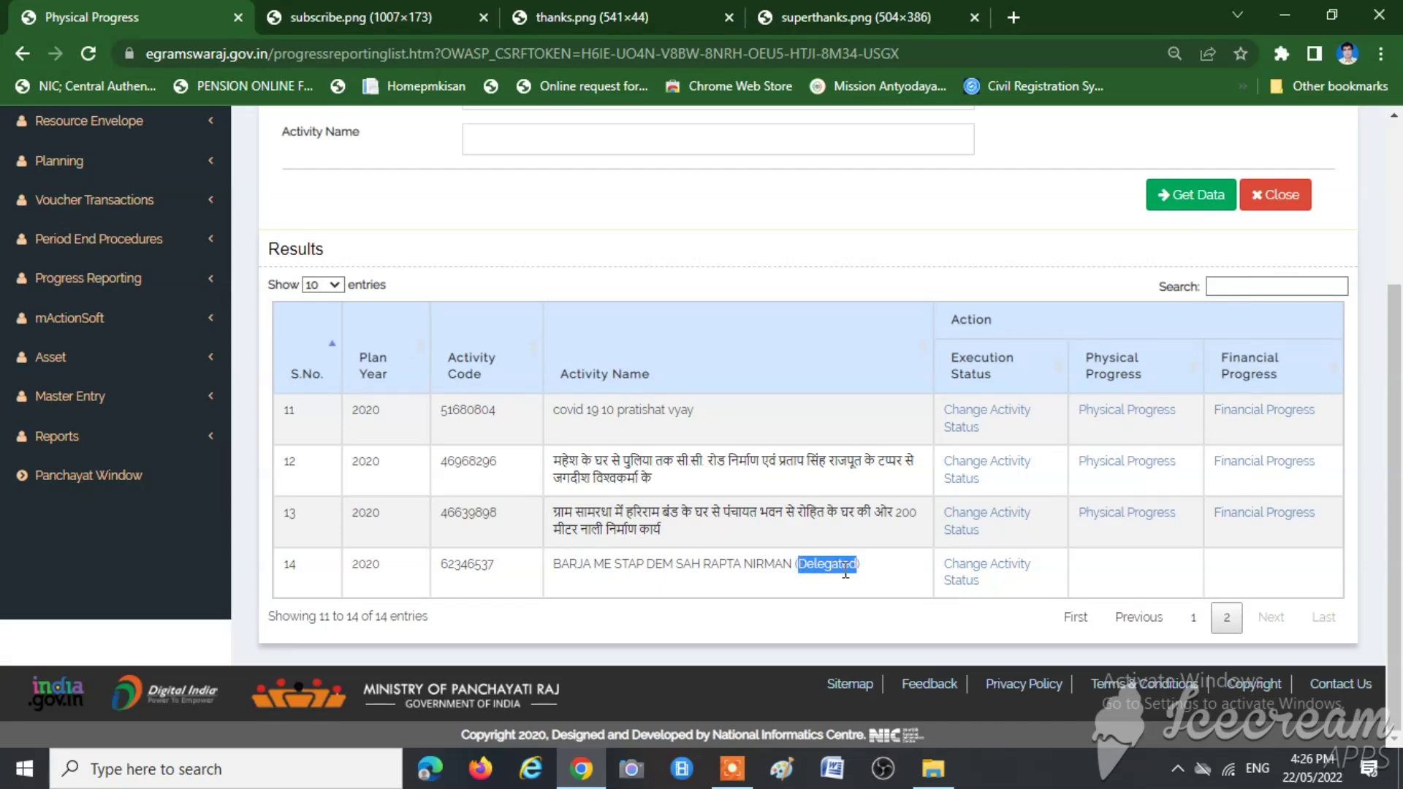
click(969, 577)
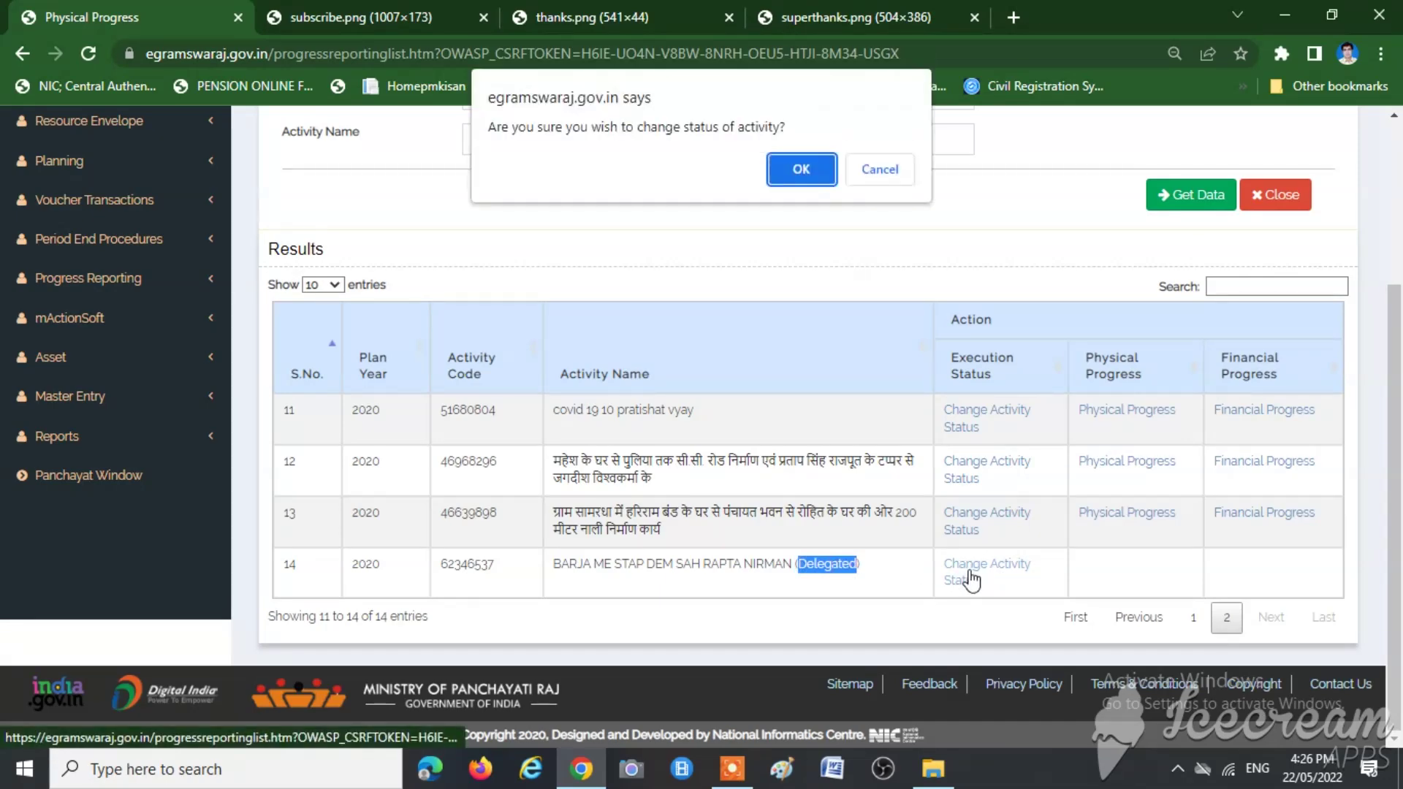
click(801, 169)
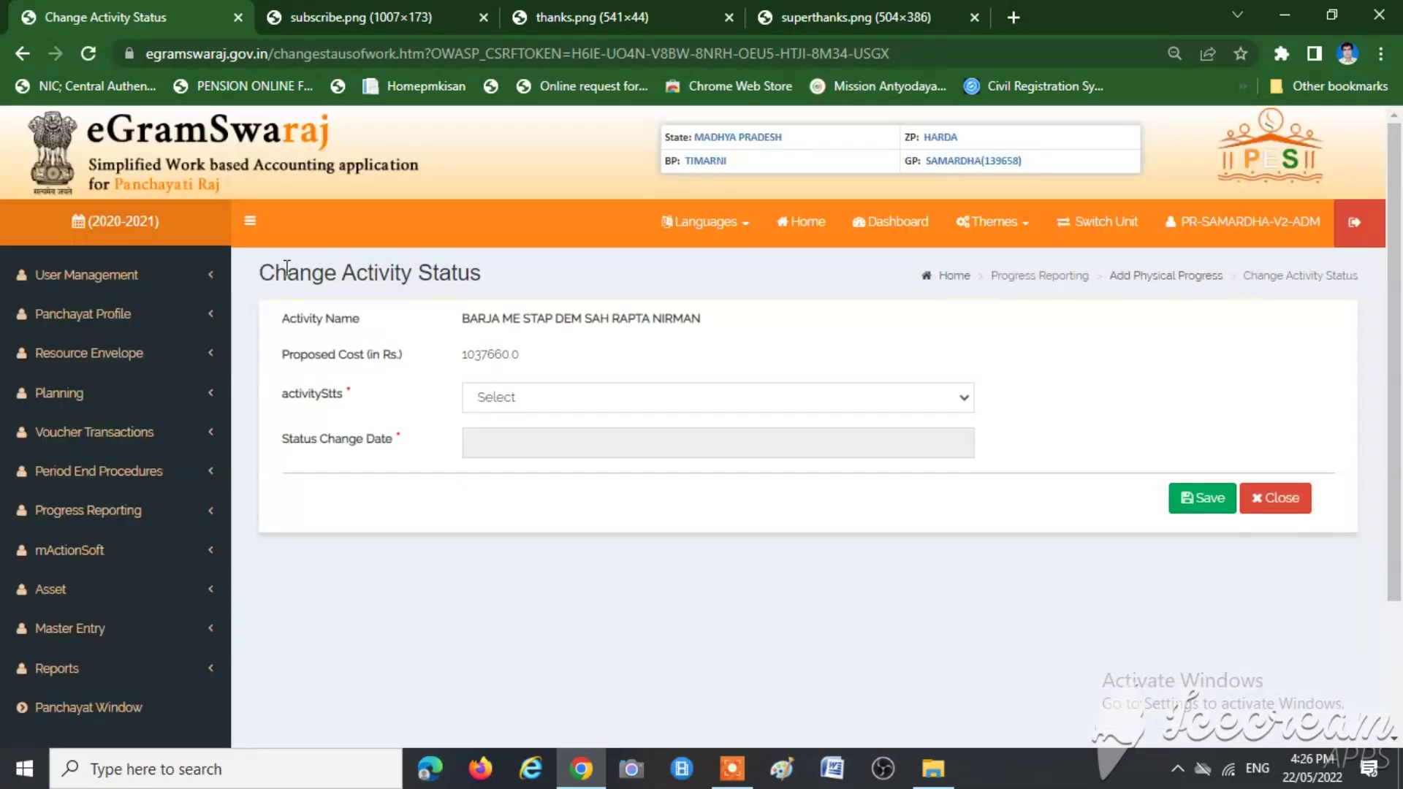
Step: Set the activity status of BARJA ME STAP DEM SAH RAPTA NIRMAN to On Going
double_click(304, 274)
triple_click(304, 274)
triple_click(304, 323)
triple_click(485, 321)
click(481, 355)
double_click(481, 355)
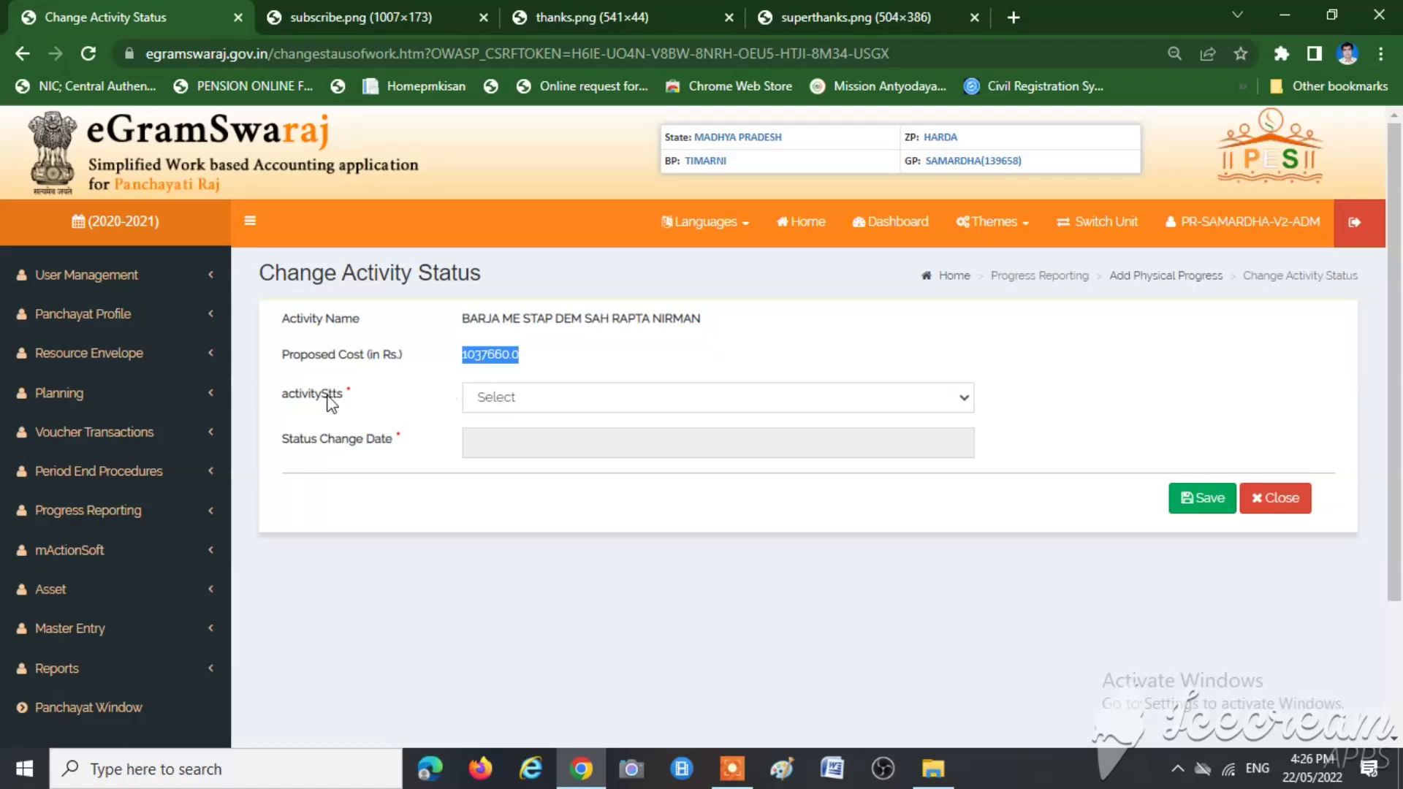
click(511, 395)
click(508, 439)
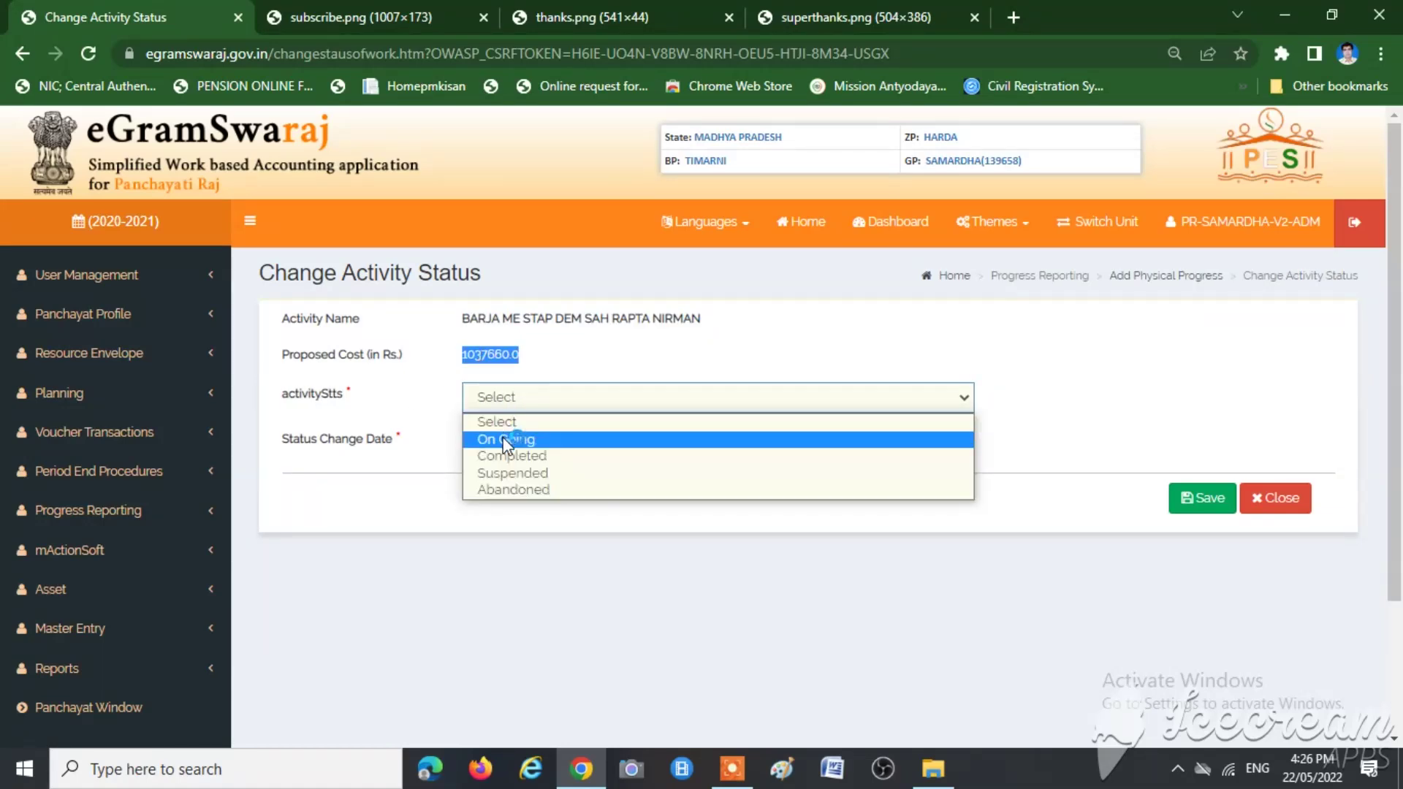
click(508, 439)
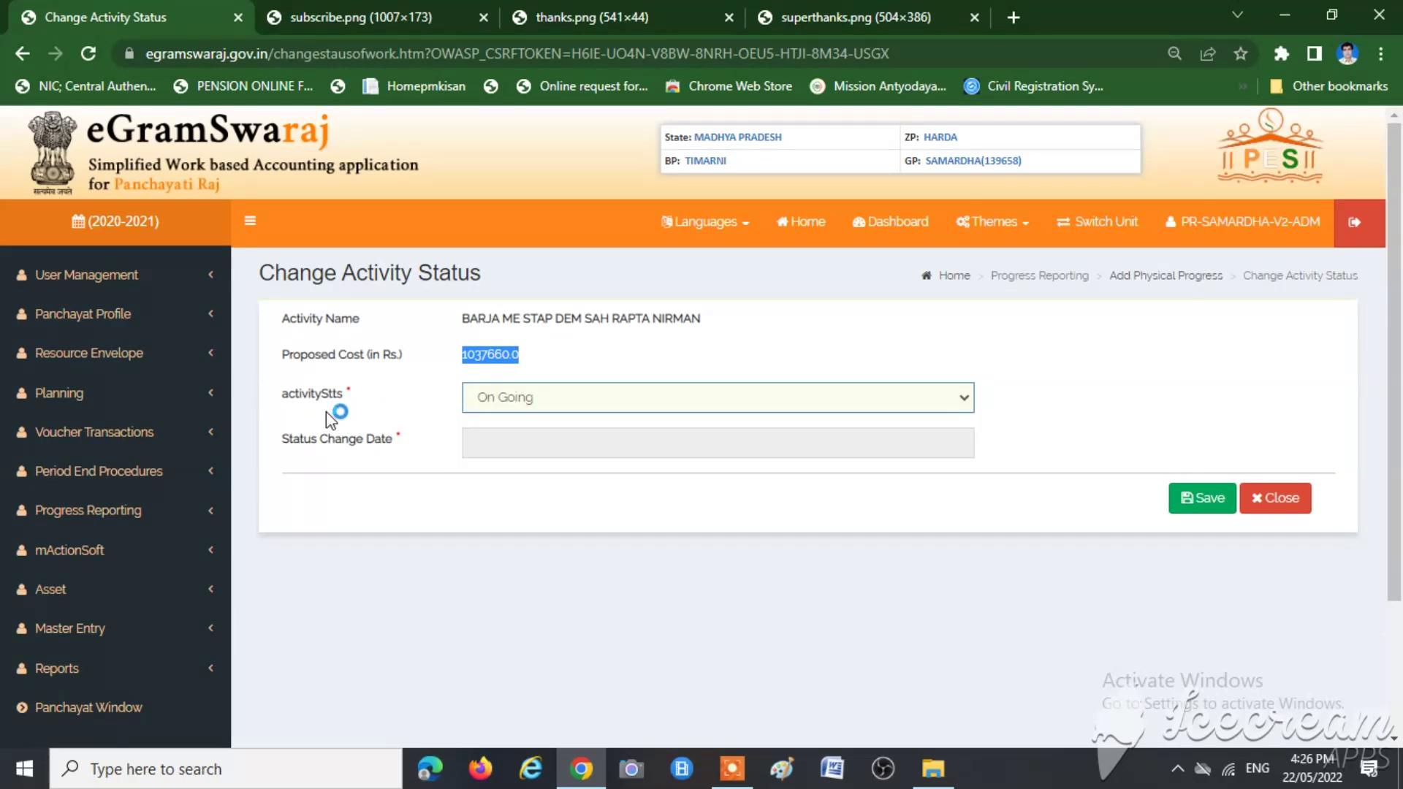
Step: Set the status change date to 22-05-2022, save the status change and acknowledge the message
click(499, 445)
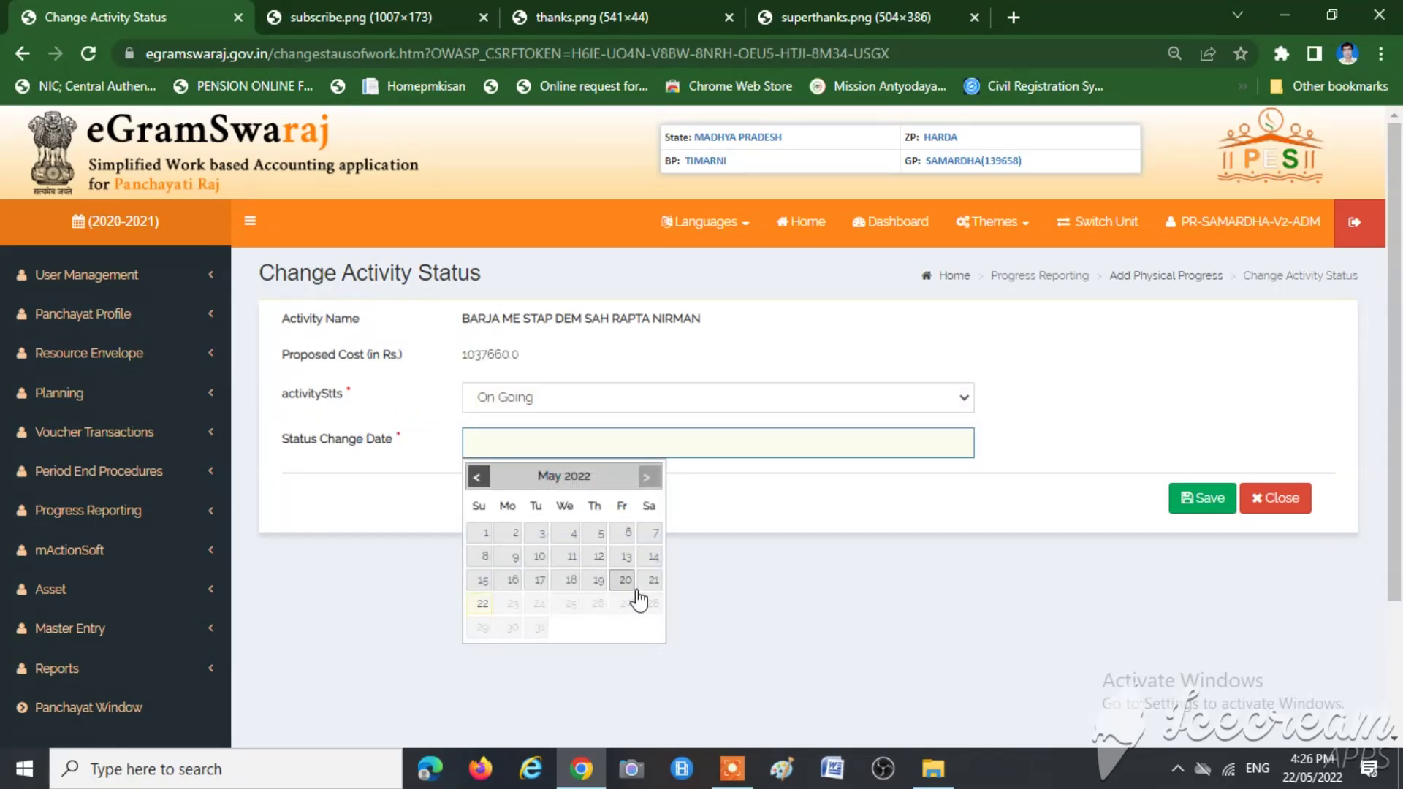
click(482, 604)
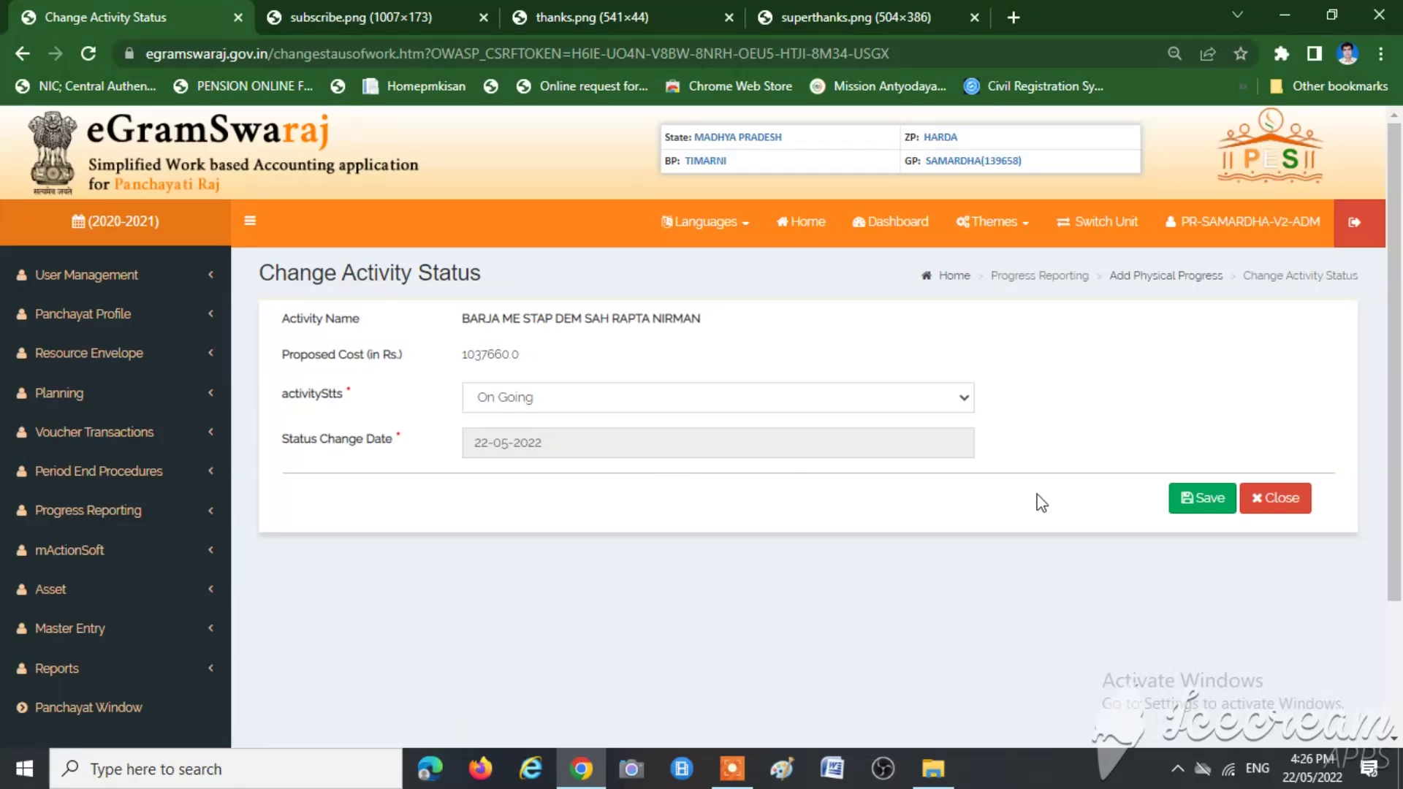
click(1191, 501)
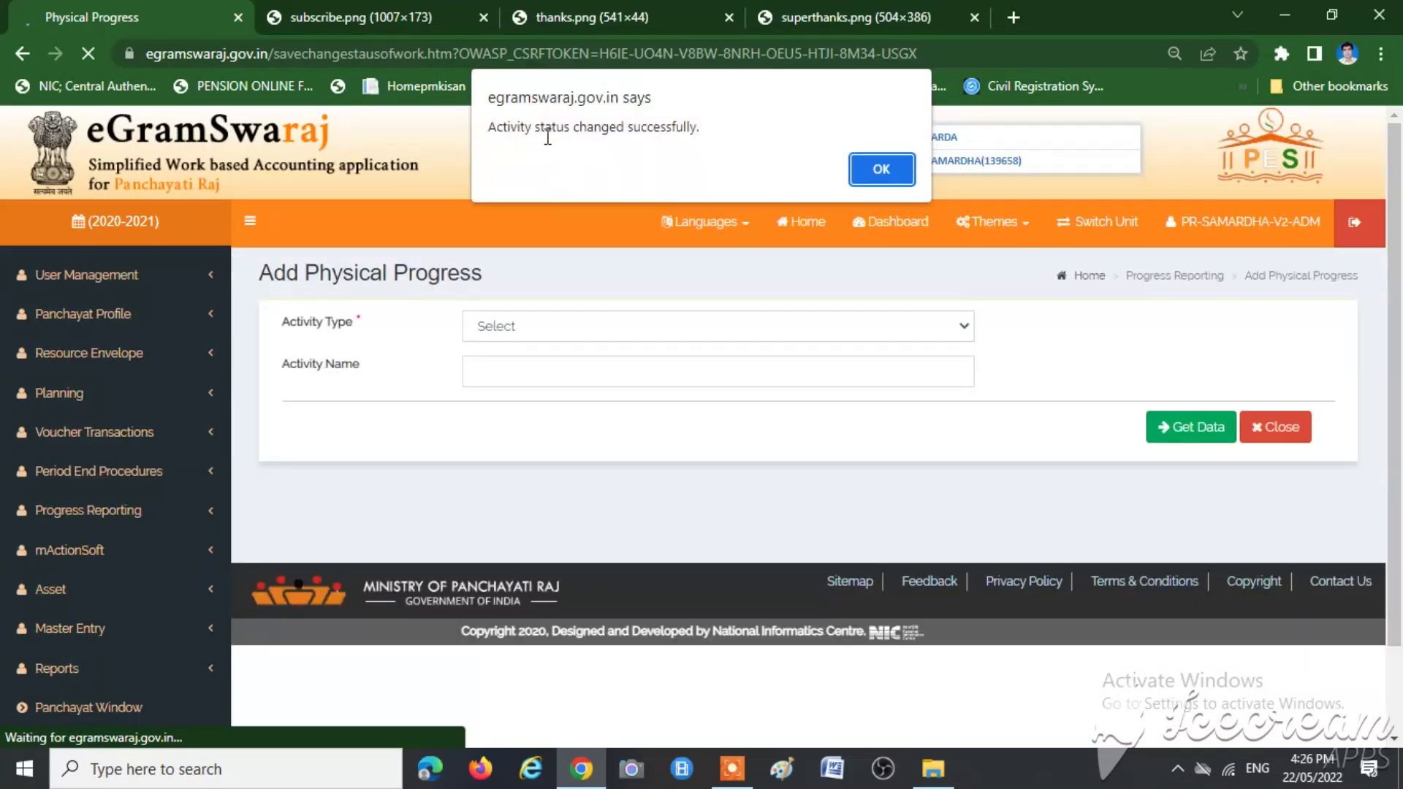
triple_click(542, 128)
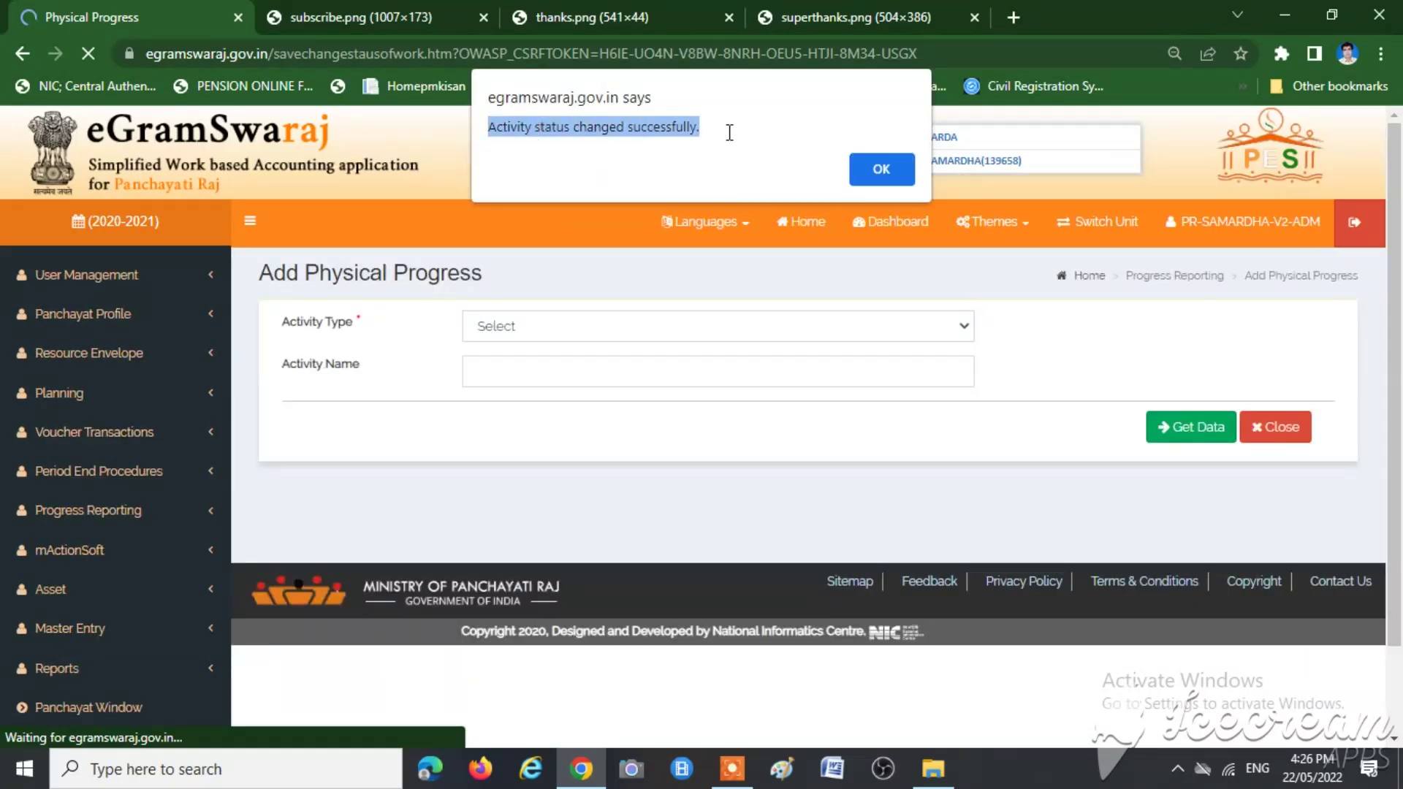
click(881, 169)
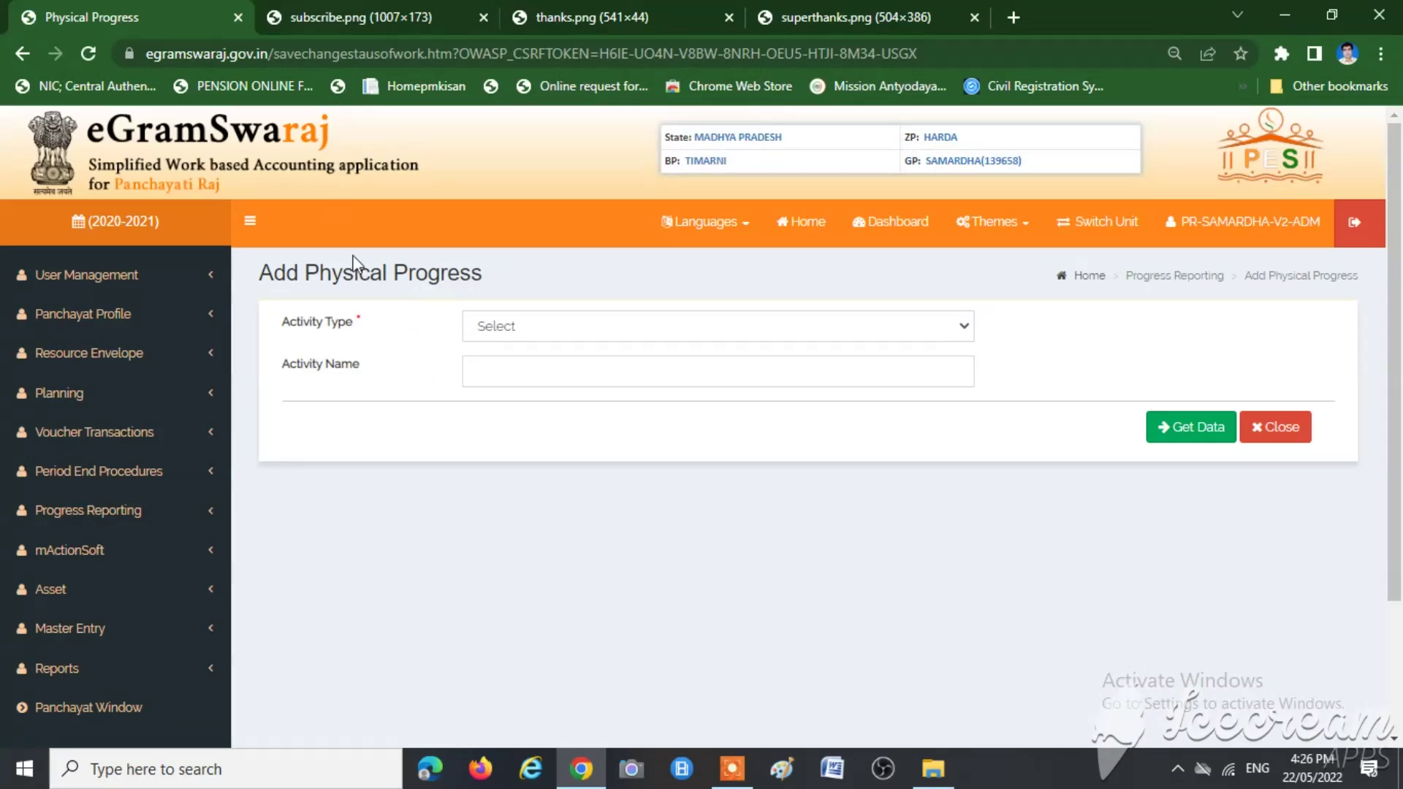
Step: Reopen the Add Physical Progress form of Progress Reporting
triple_click(405, 267)
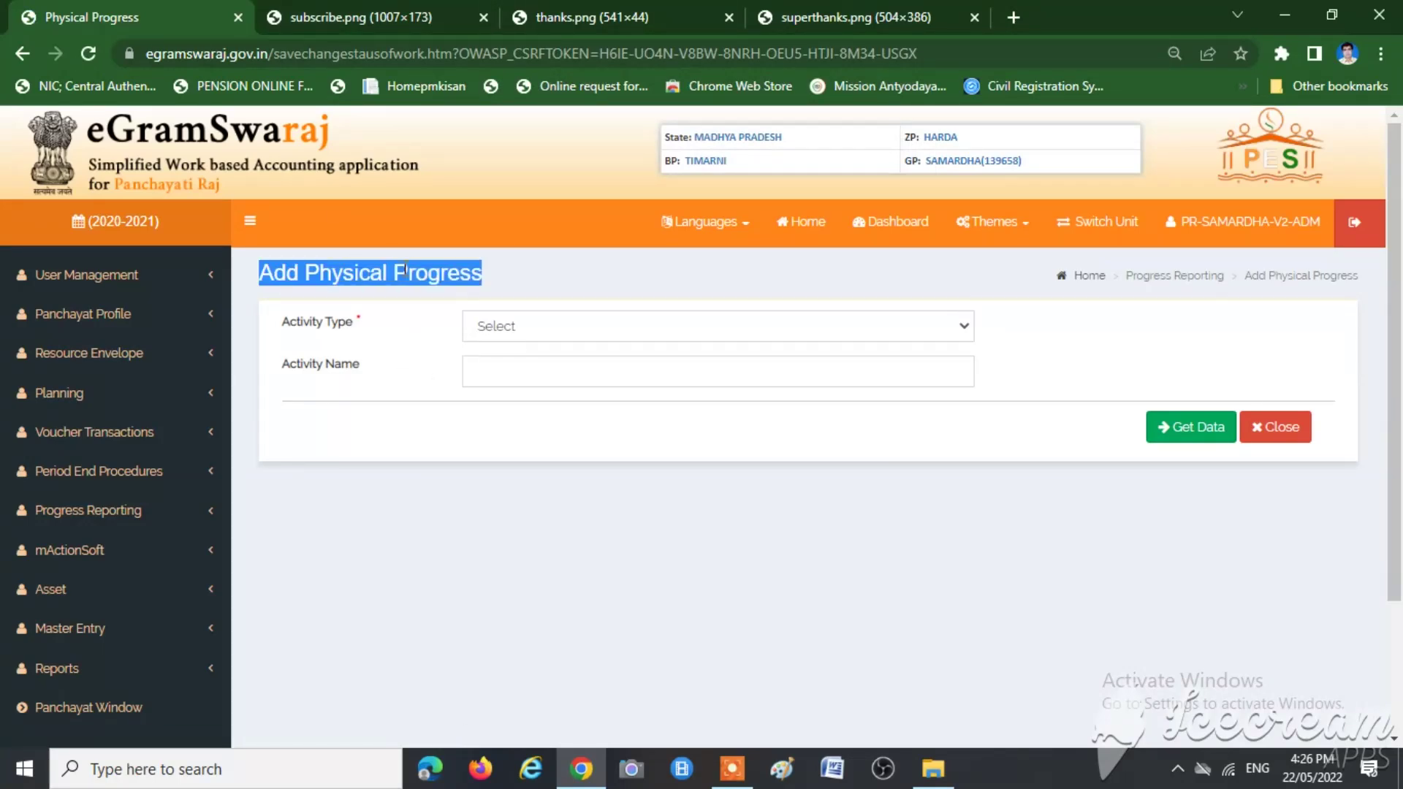
scroll(389, 384, down, 2)
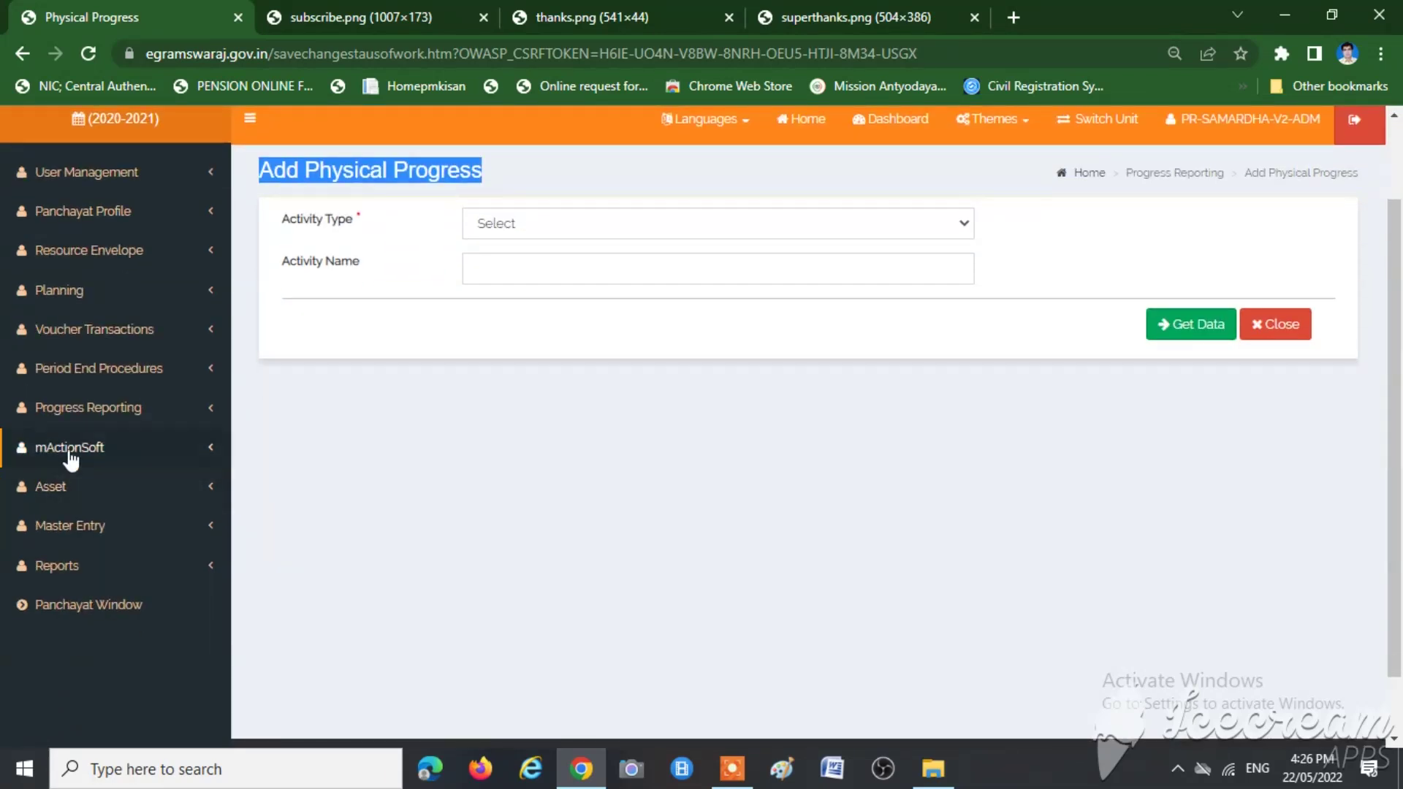
click(65, 413)
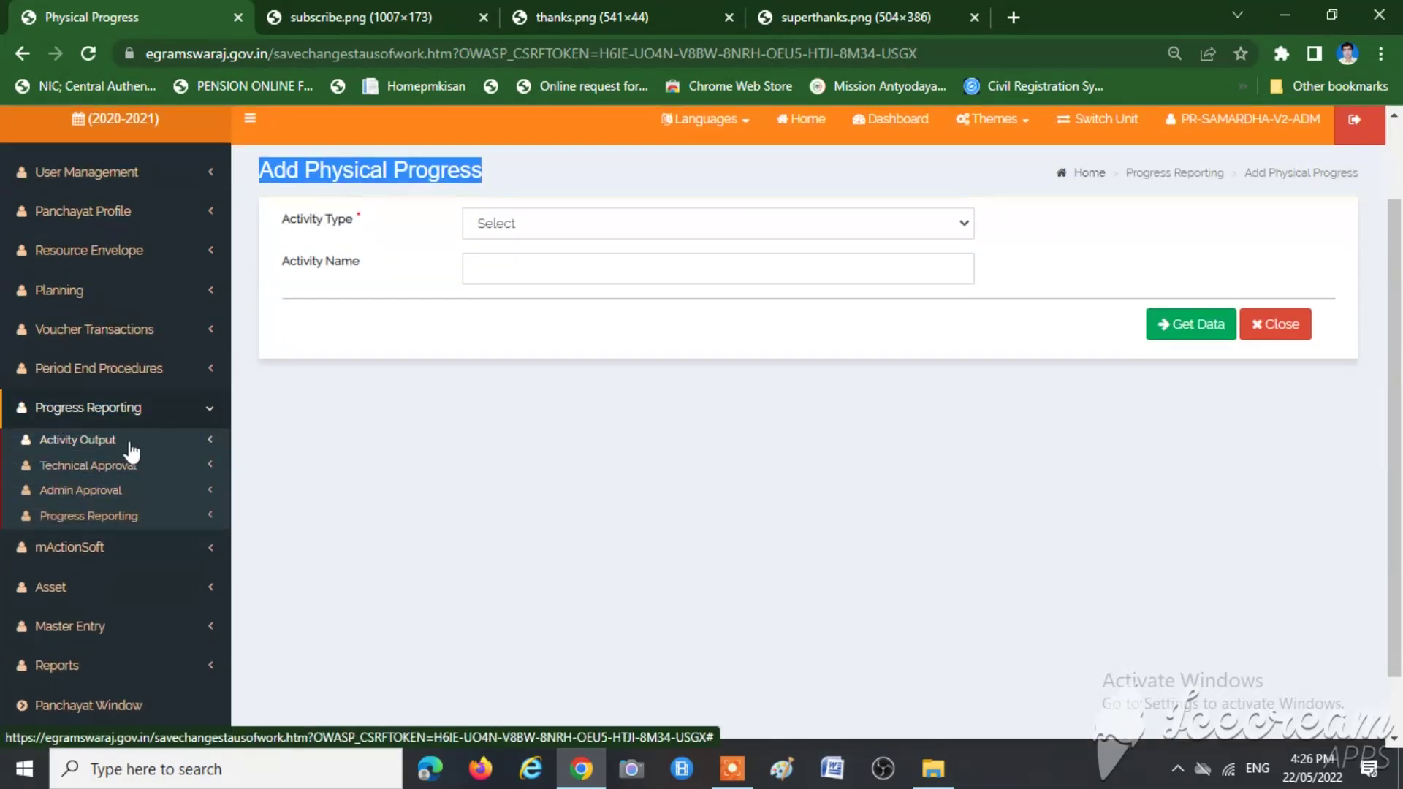
click(406, 316)
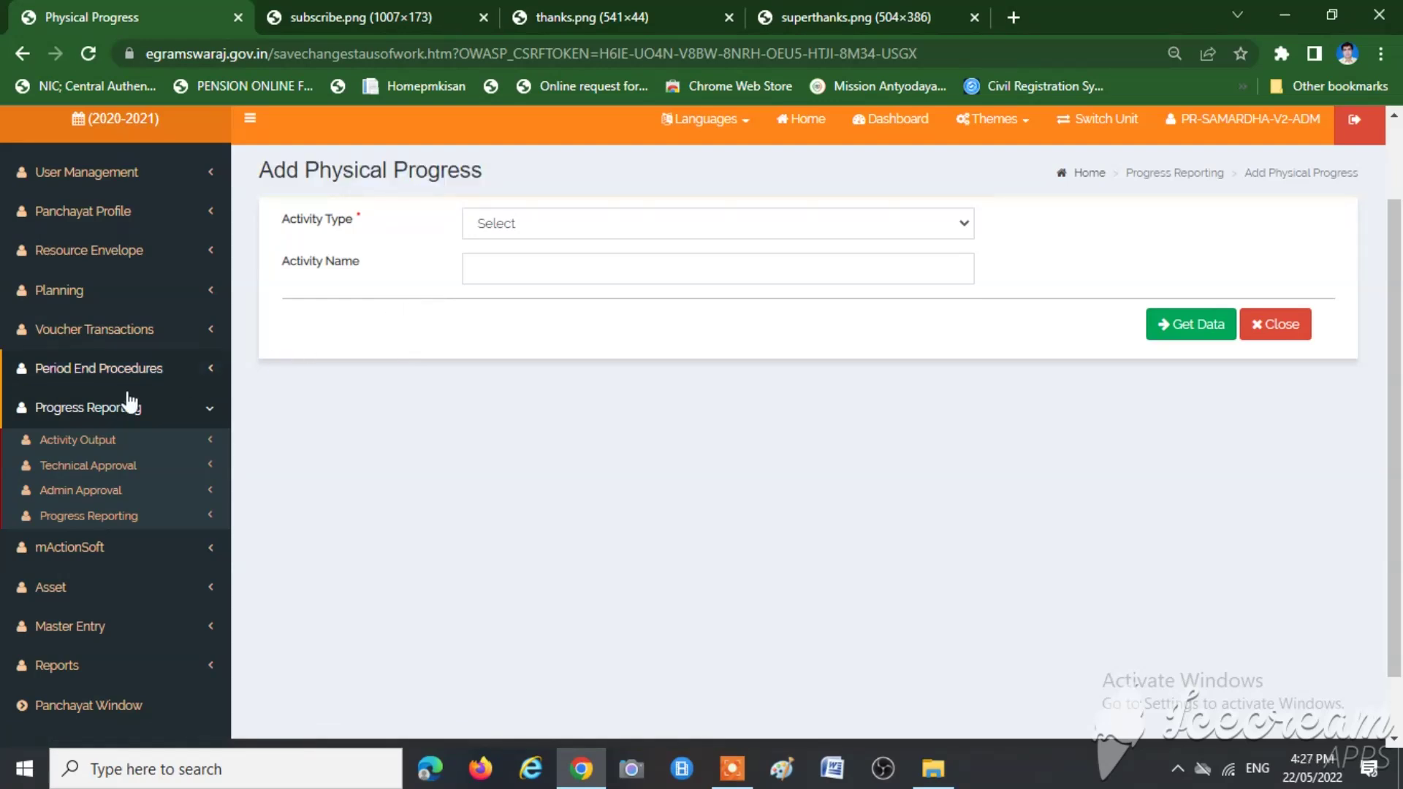
click(66, 516)
click(68, 542)
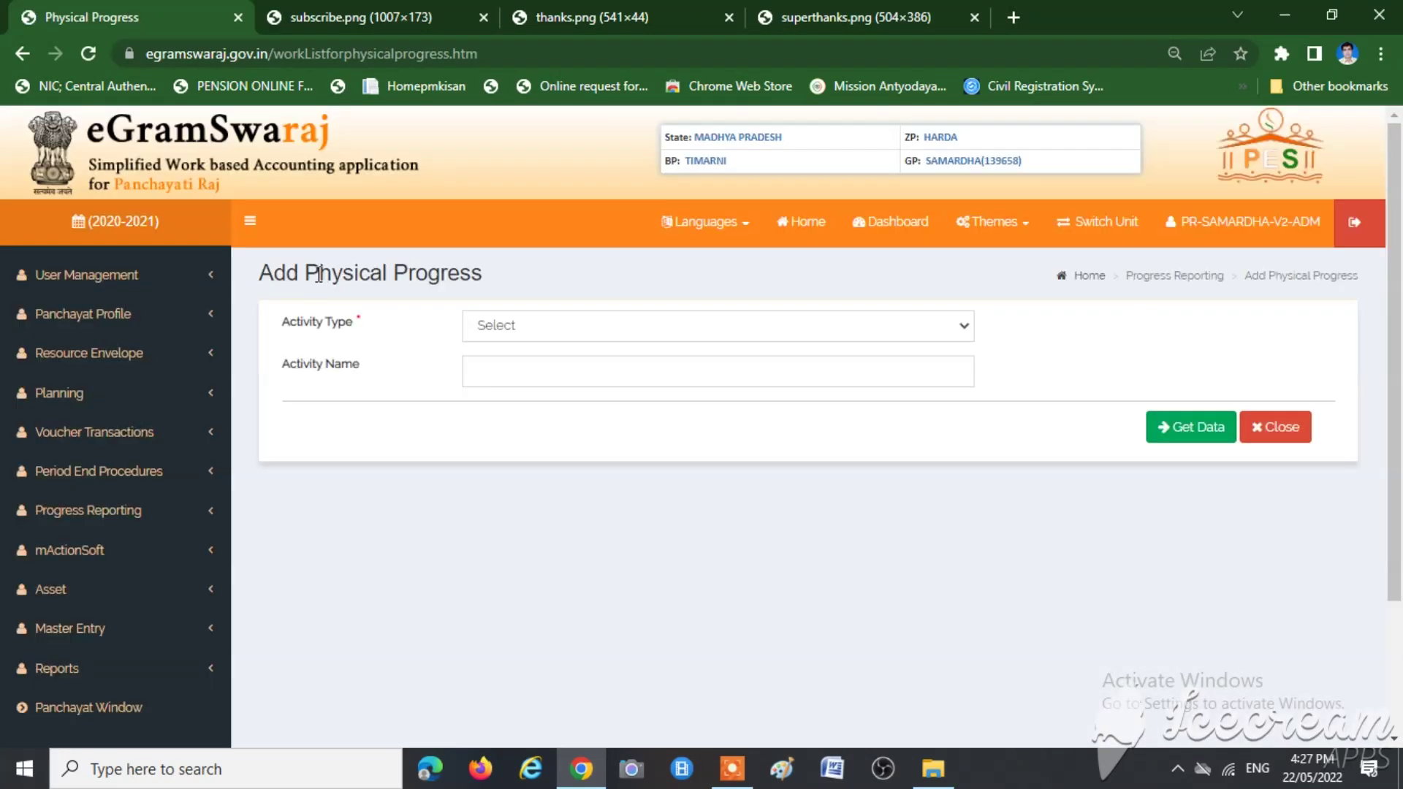
Step: Retrieve the Public Works activity list again and go to its second page
triple_click(403, 307)
click(483, 326)
click(496, 369)
click(1181, 431)
scroll(585, 581, down, 3)
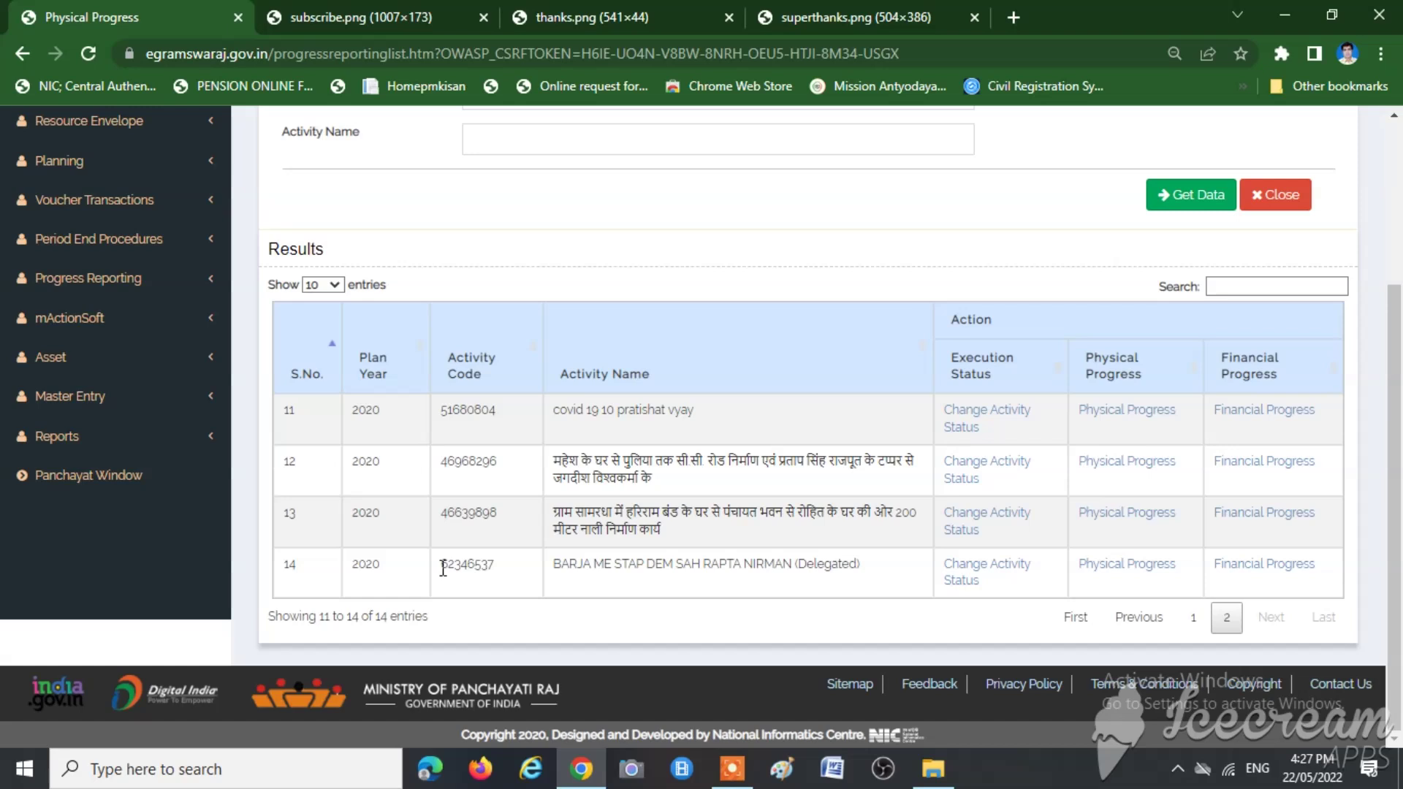
Step: Open the physical progress entry of the delegated activity BARJA ME STAP DEM SAH RAPTA NIRMAN and accept the confirmation
double_click(468, 572)
double_click(363, 565)
click(613, 571)
triple_click(612, 571)
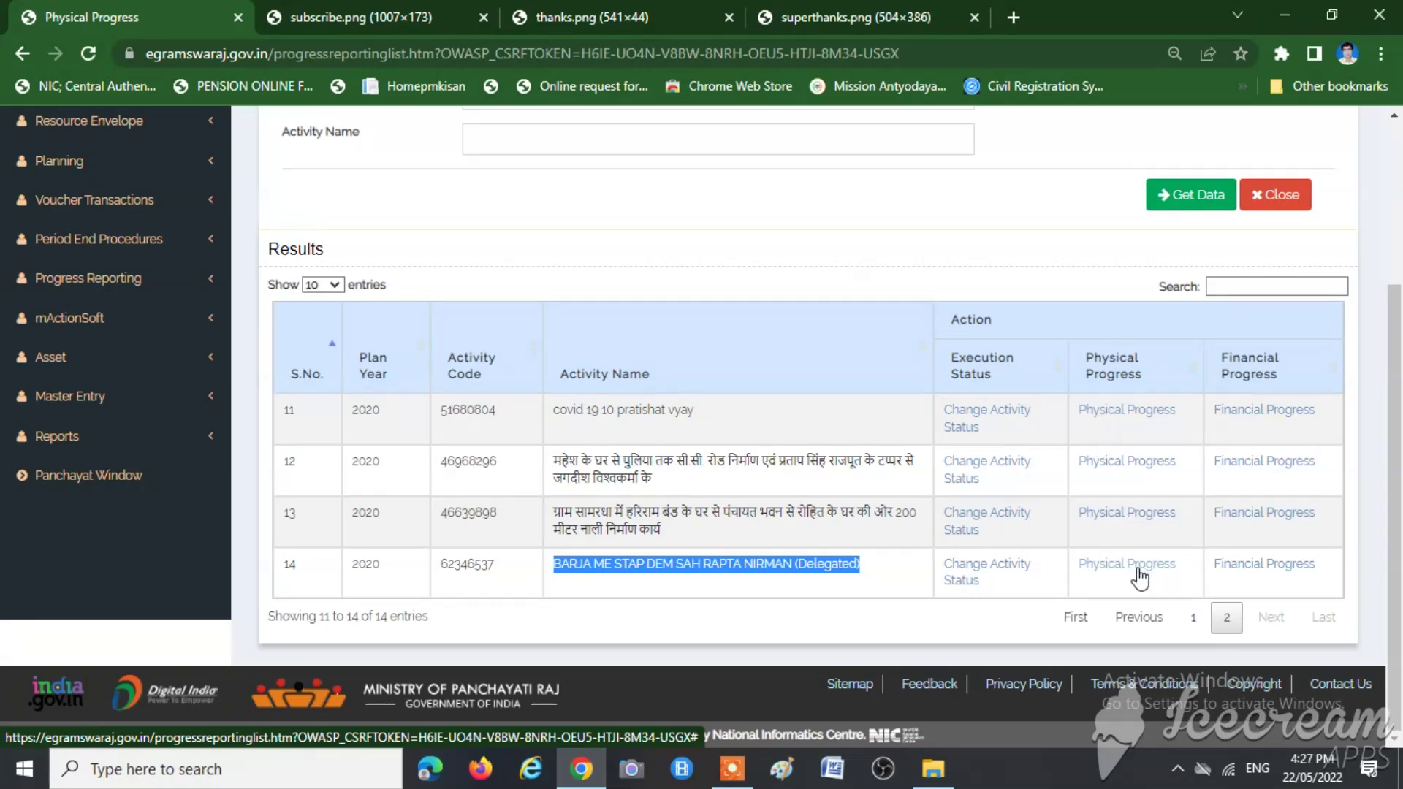
click(1101, 578)
click(804, 170)
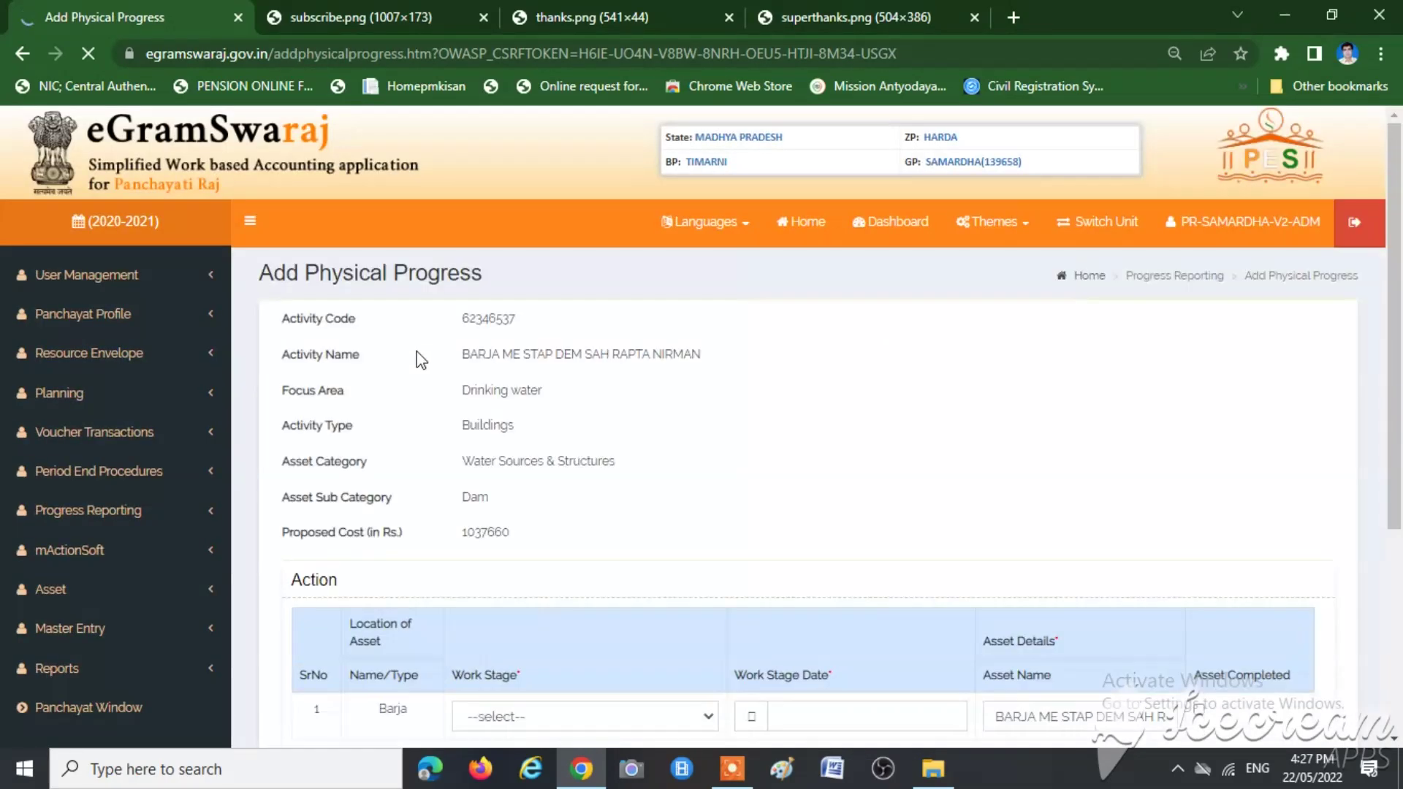
Step: Review the activity's code, name, focus area, type, asset category, asset sub category and proposed cost
triple_click(336, 275)
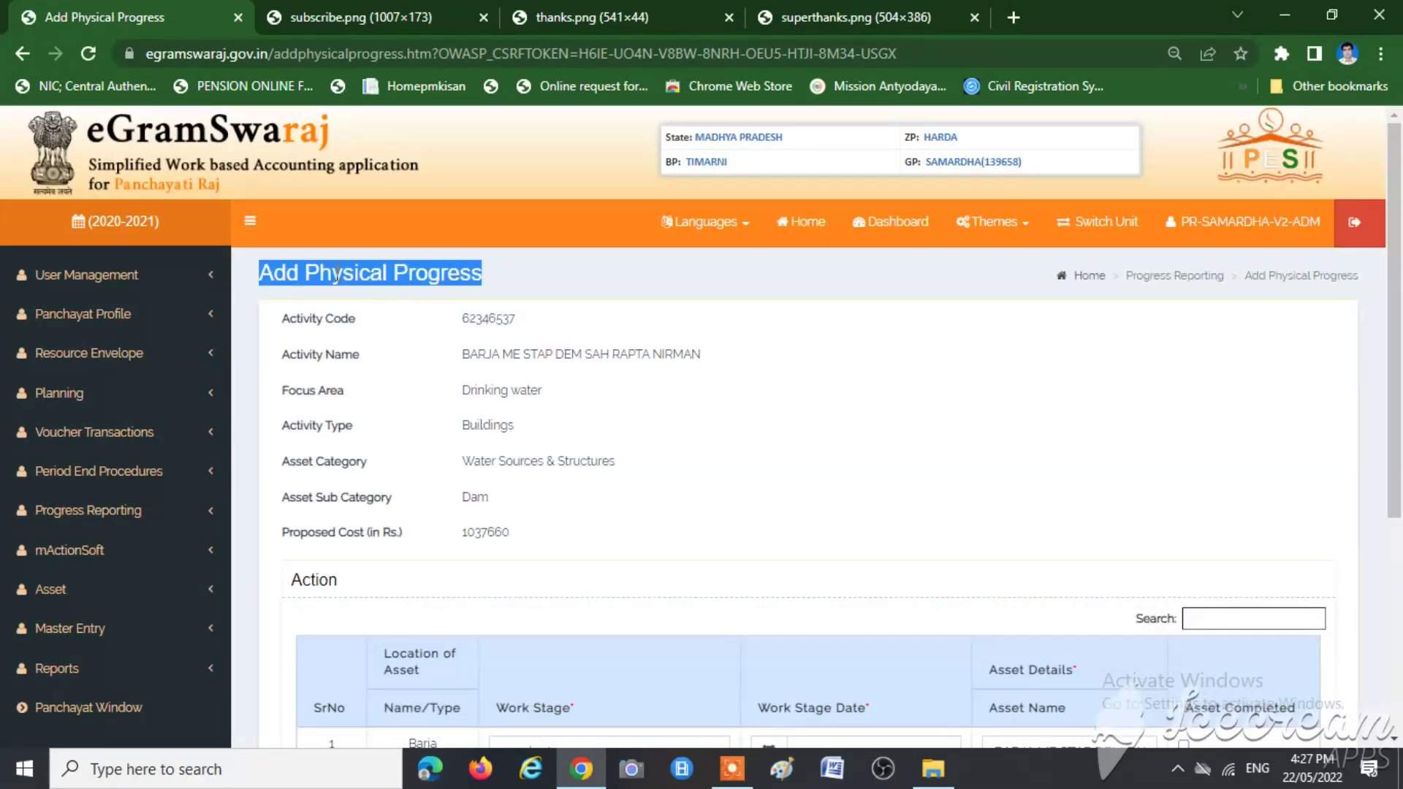
double_click(488, 319)
triple_click(494, 358)
click(360, 367)
double_click(343, 356)
double_click(296, 394)
triple_click(497, 391)
click(488, 424)
double_click(488, 424)
click(292, 468)
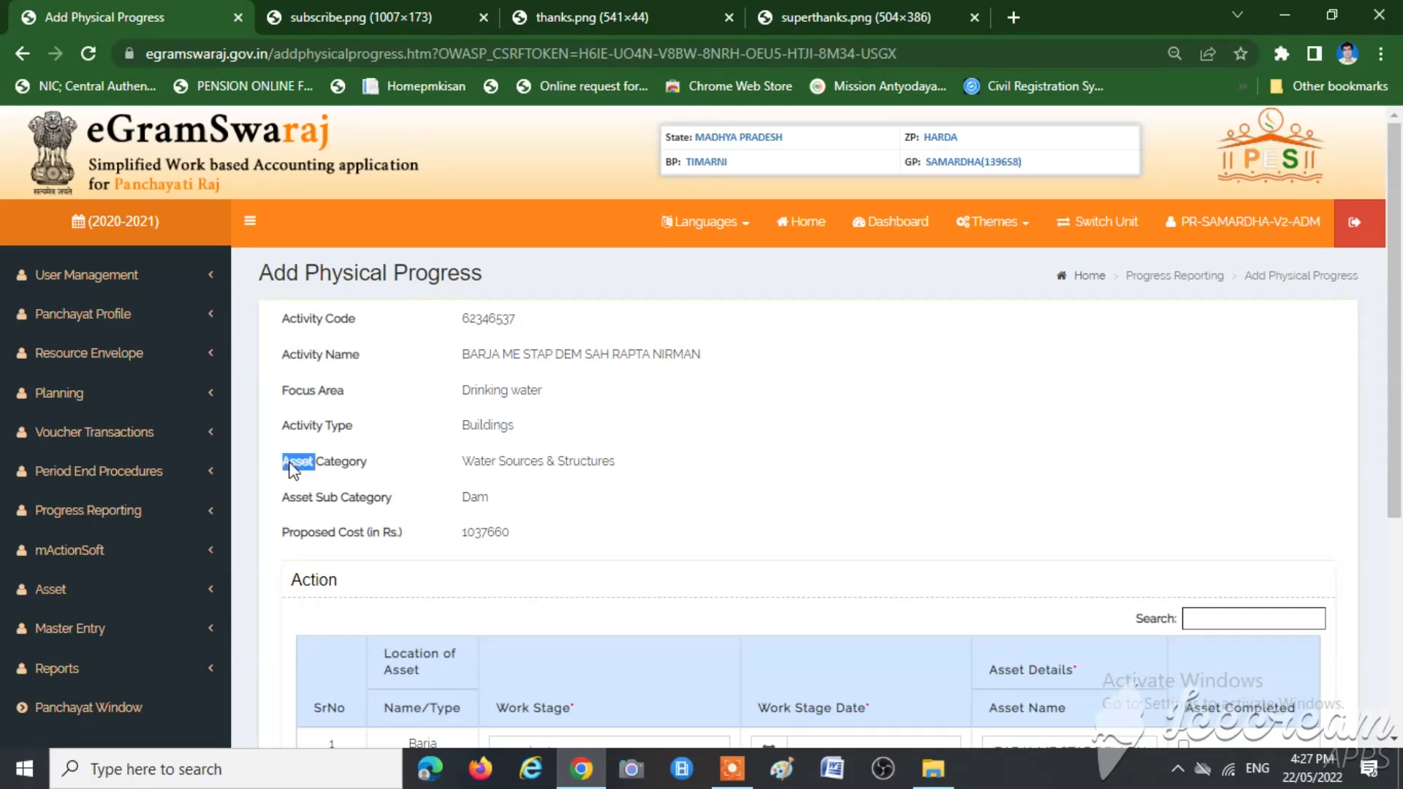
triple_click(485, 469)
double_click(323, 498)
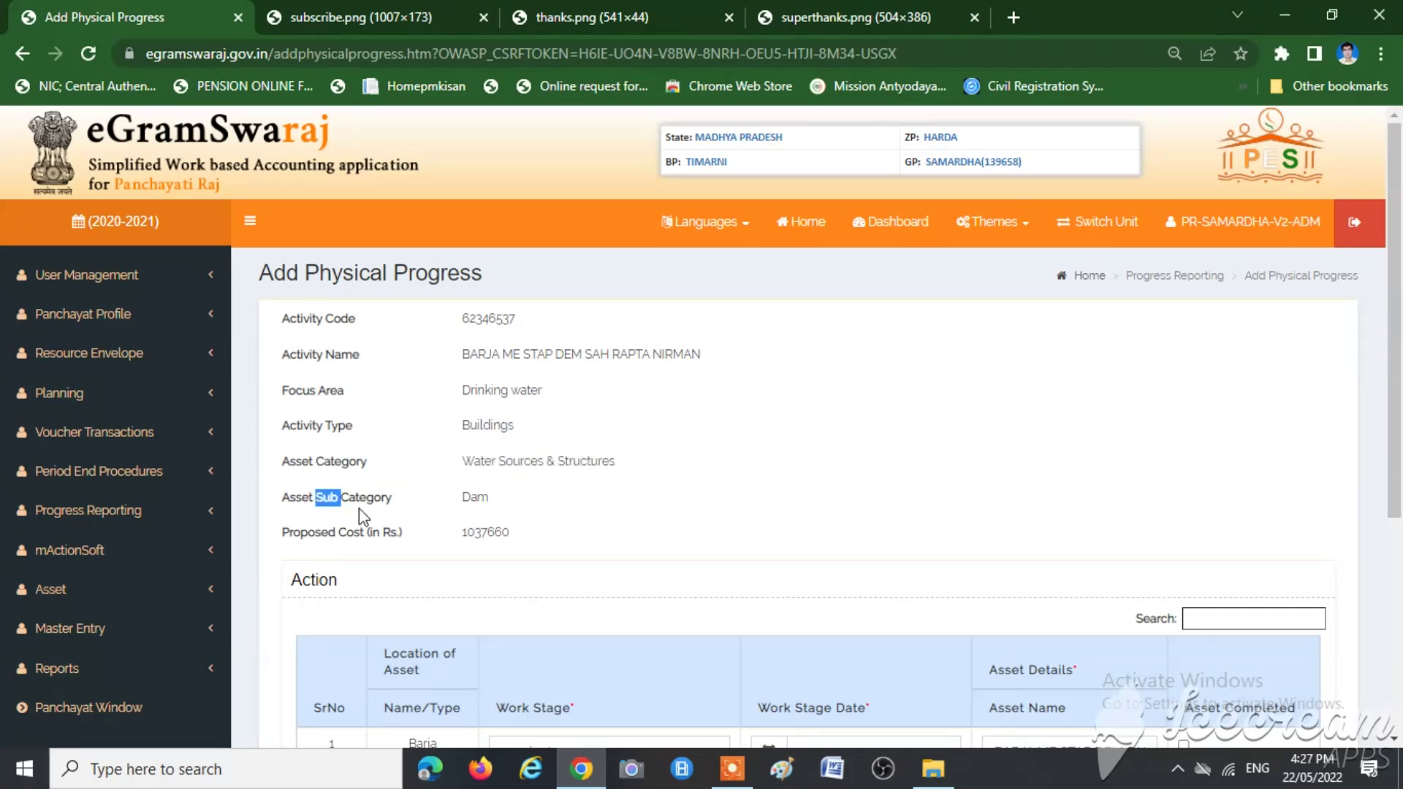
double_click(474, 499)
double_click(471, 533)
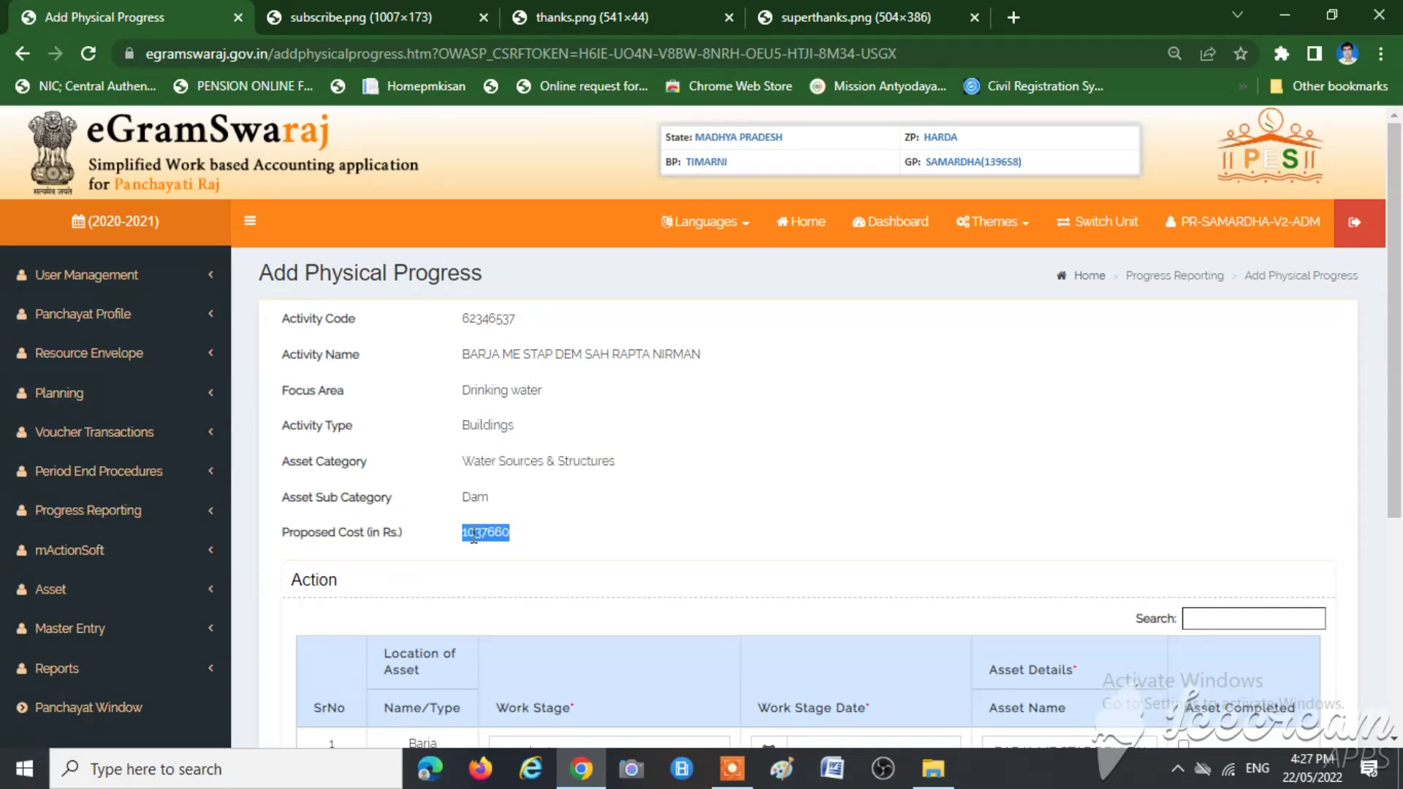
Step: Set the Barja asset's work stage to Onset of work with work stage date 22-05-2022
scroll(457, 537, down, 5)
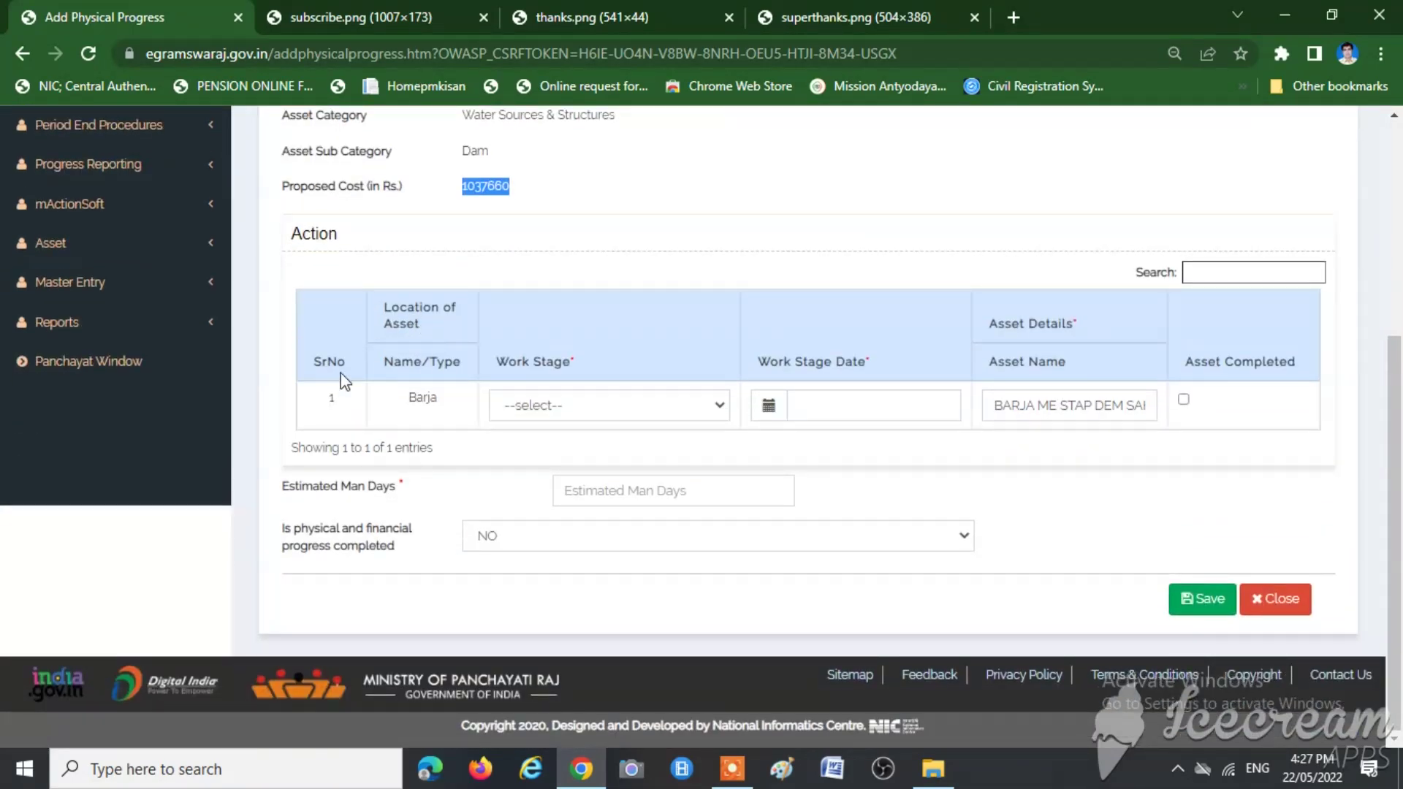
double_click(427, 398)
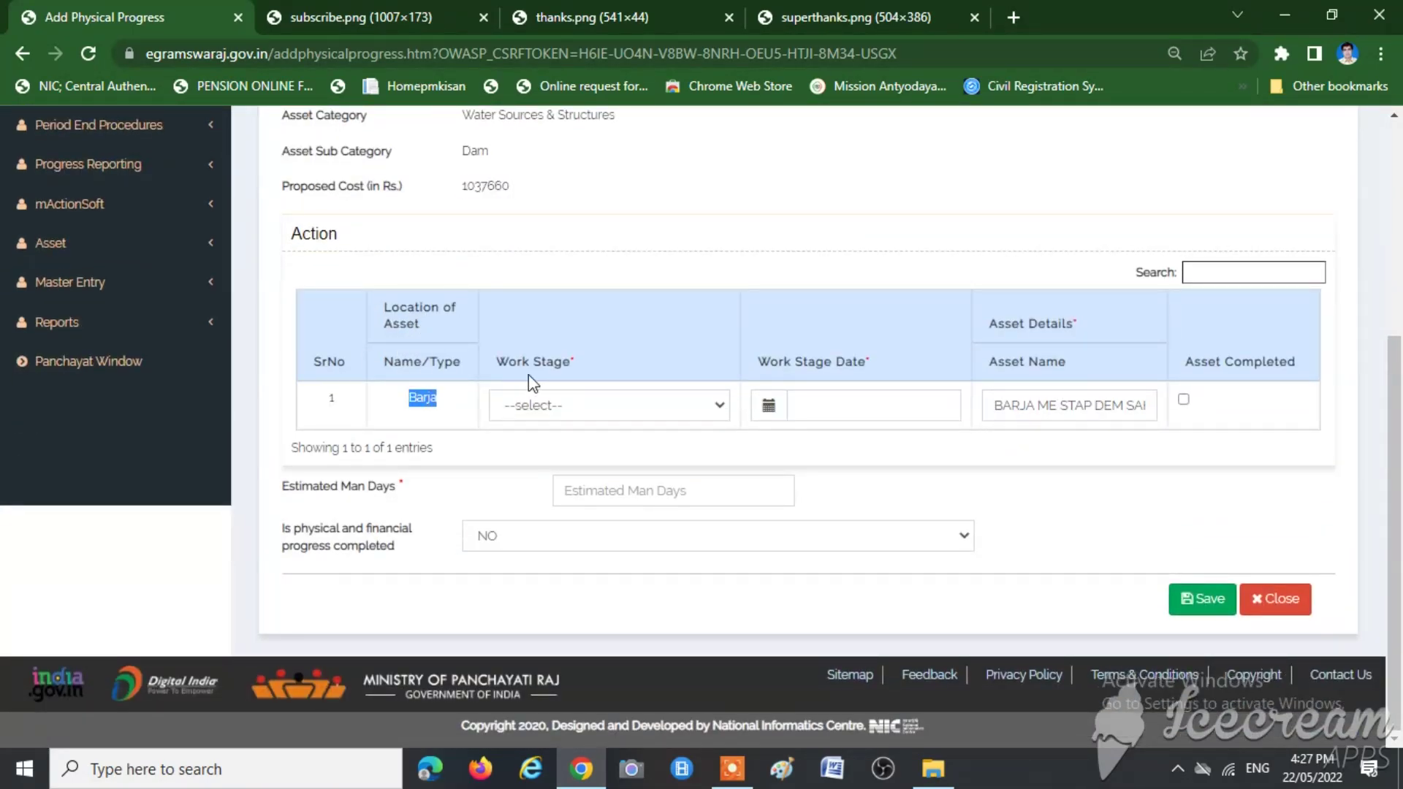
click(543, 416)
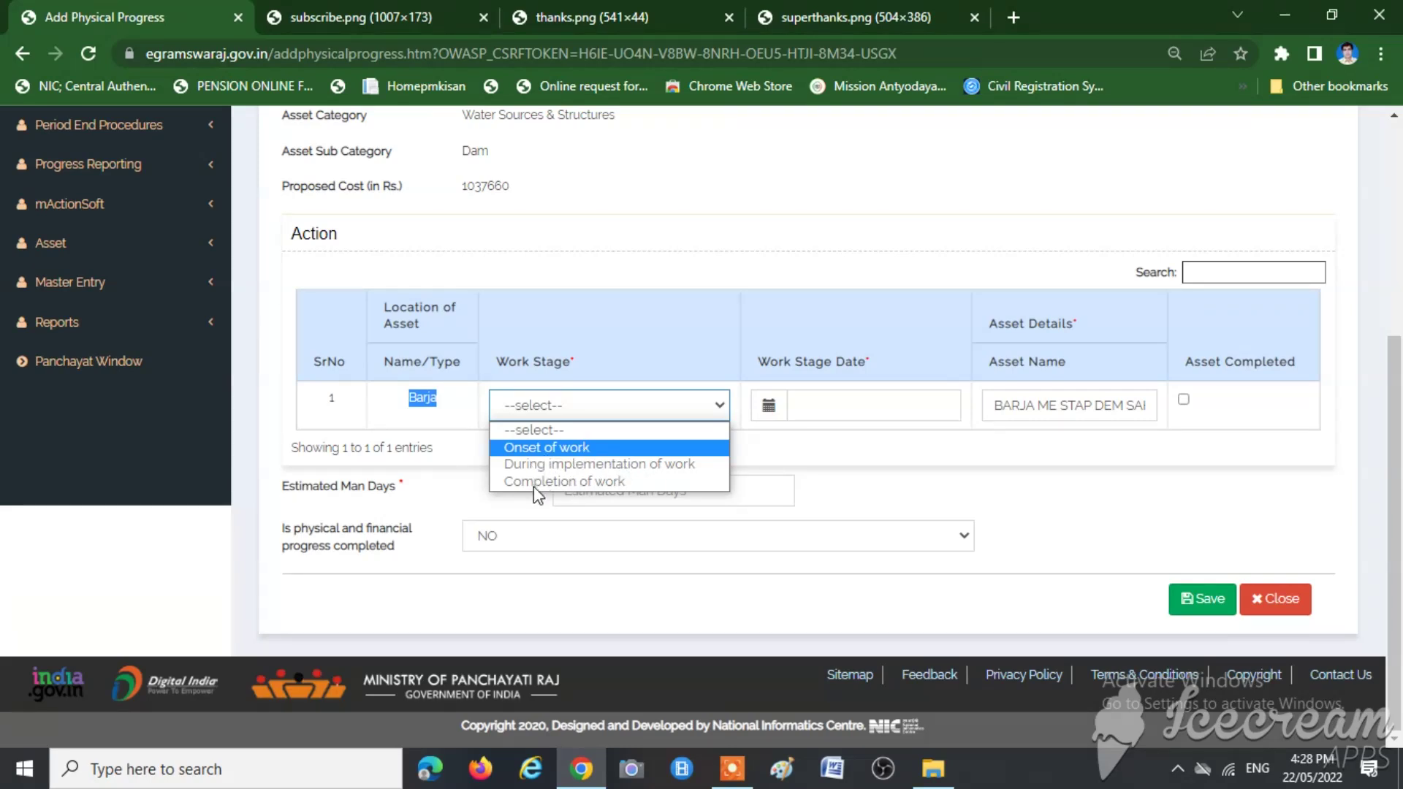
click(510, 451)
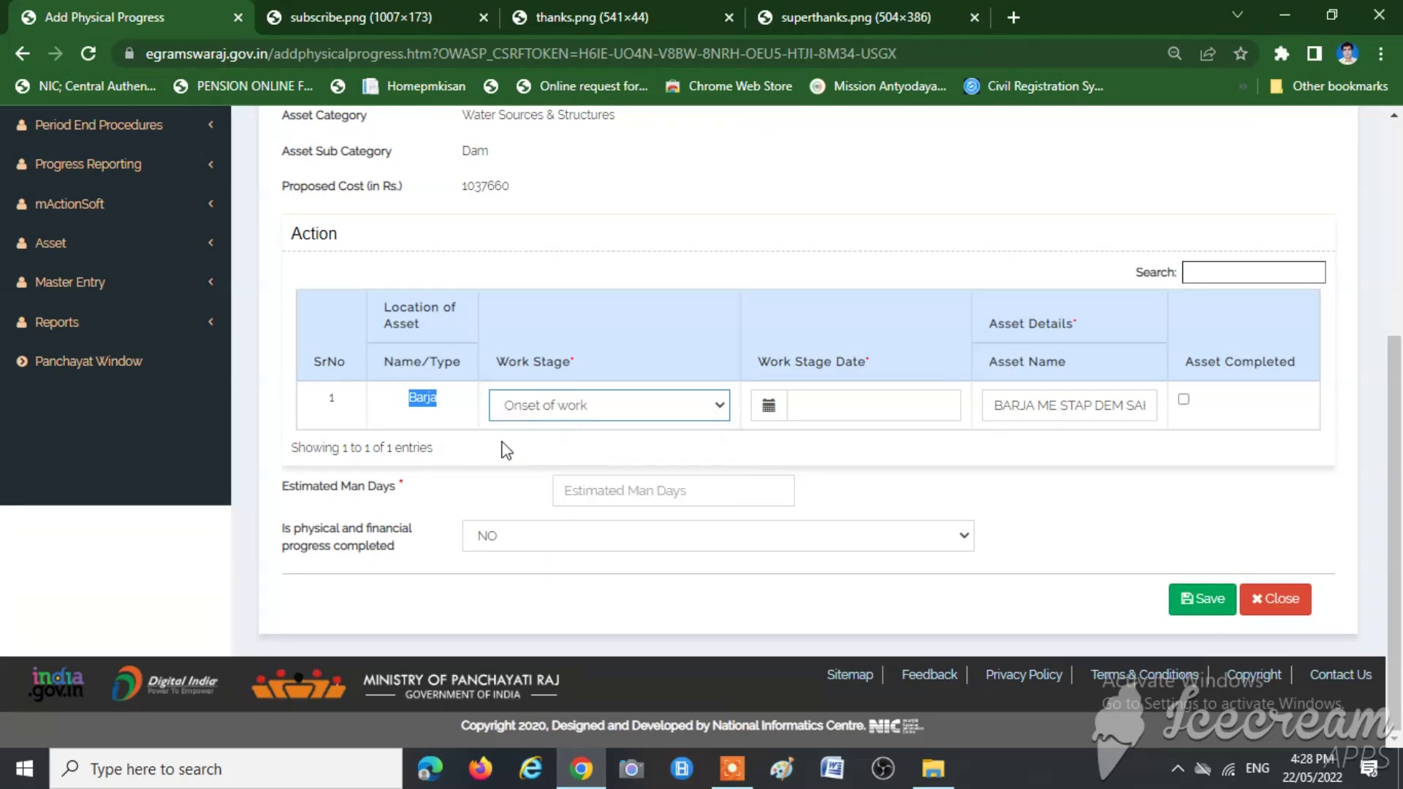
click(814, 404)
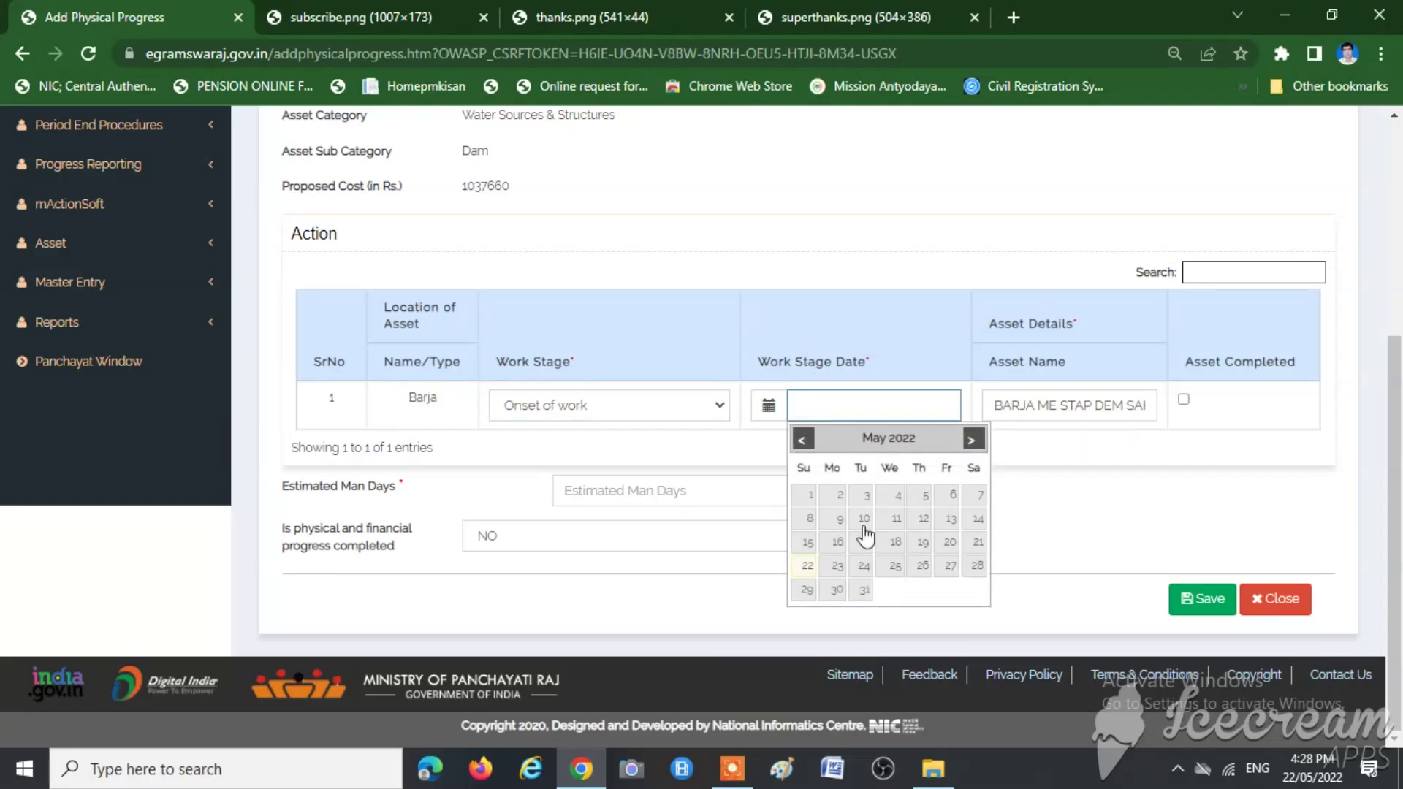
click(808, 567)
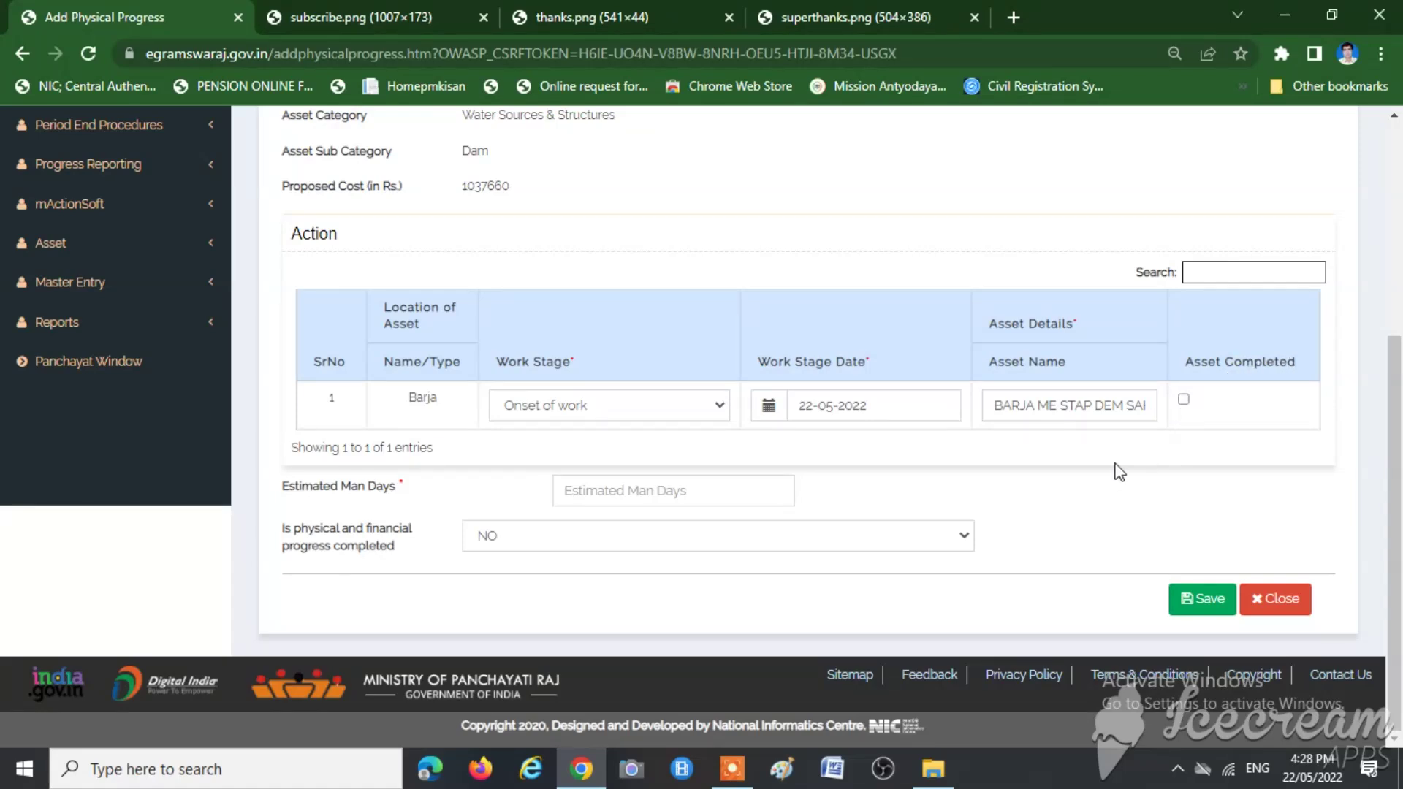
Step: Enter 812 estimated man days and keep the physical and financial progress completed option at NO
click(602, 490)
text(812)
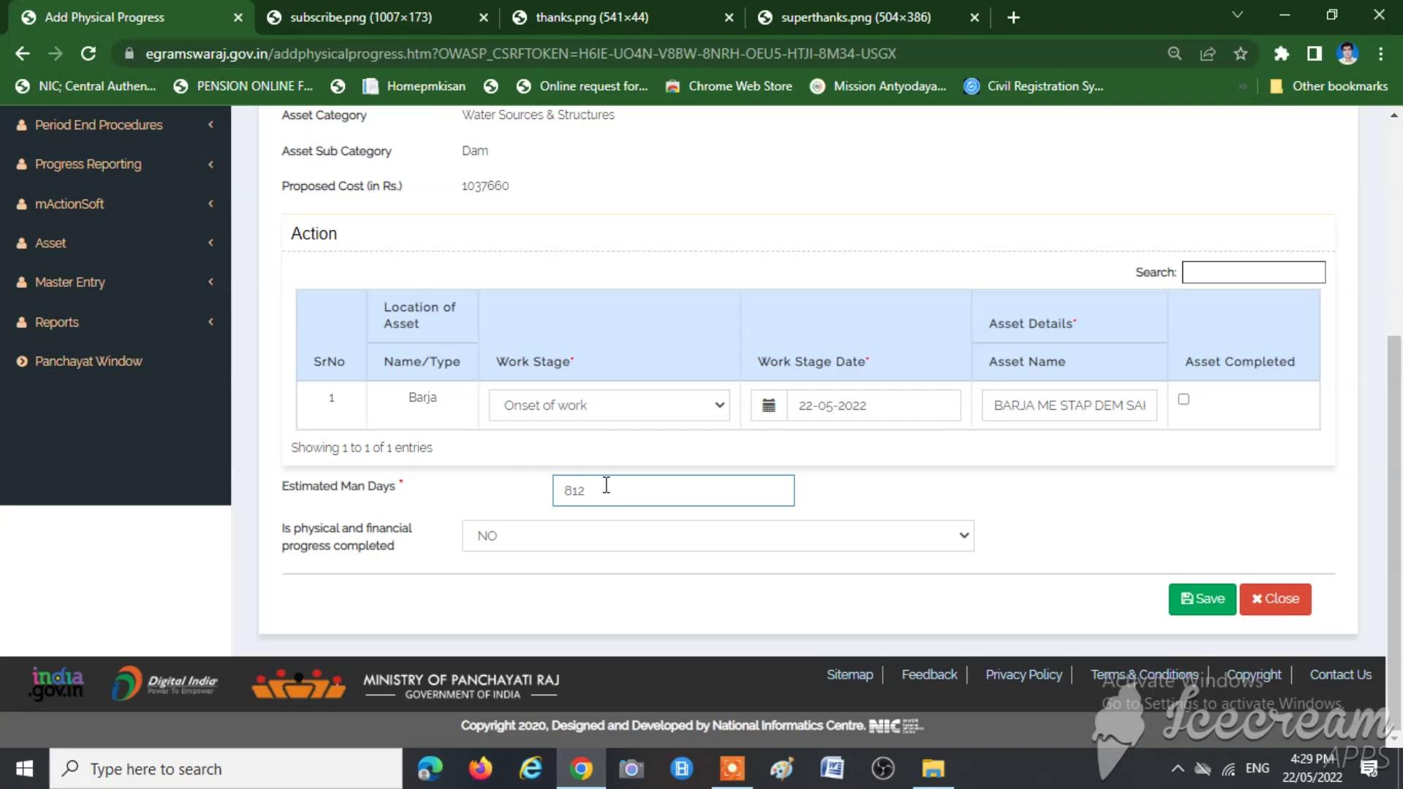
triple_click(314, 546)
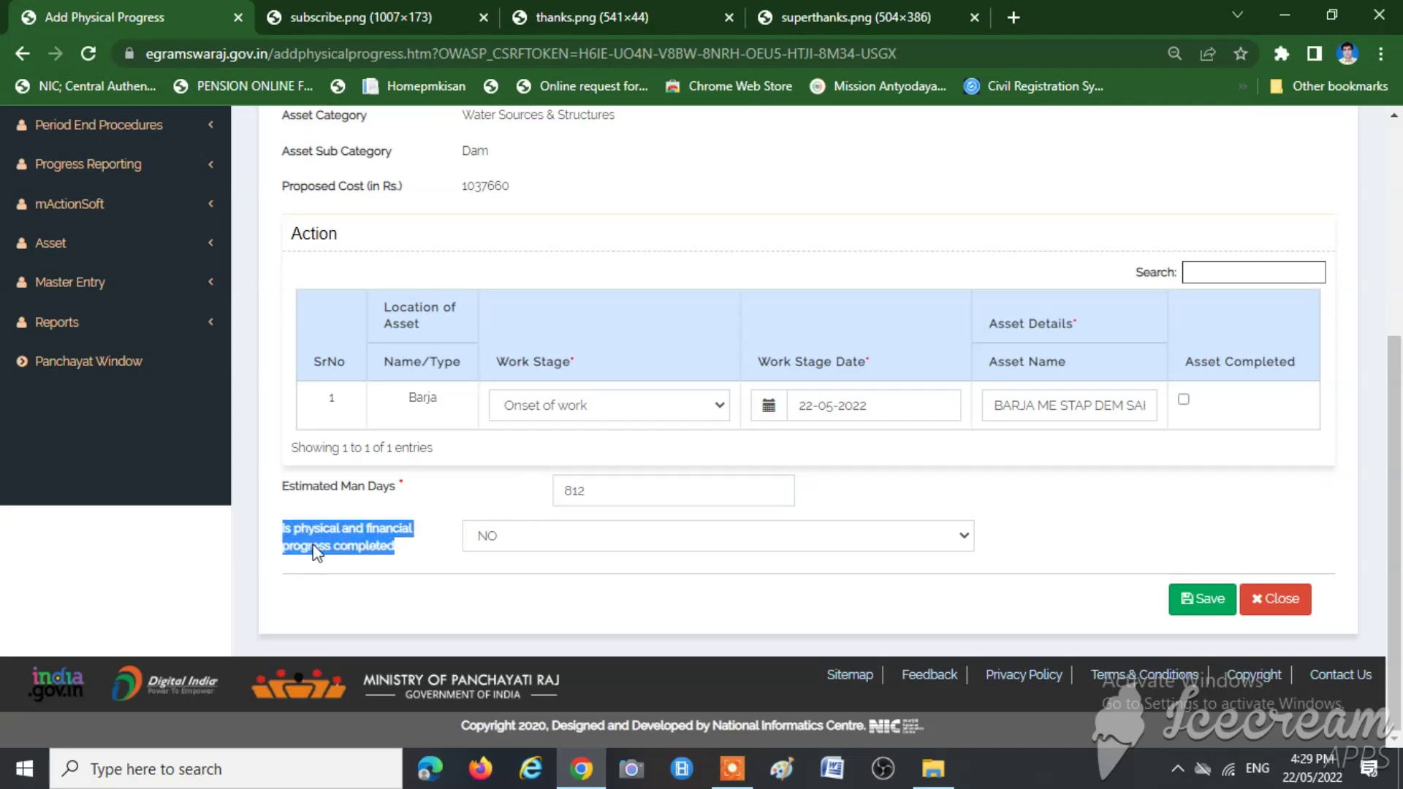
click(521, 540)
click(522, 541)
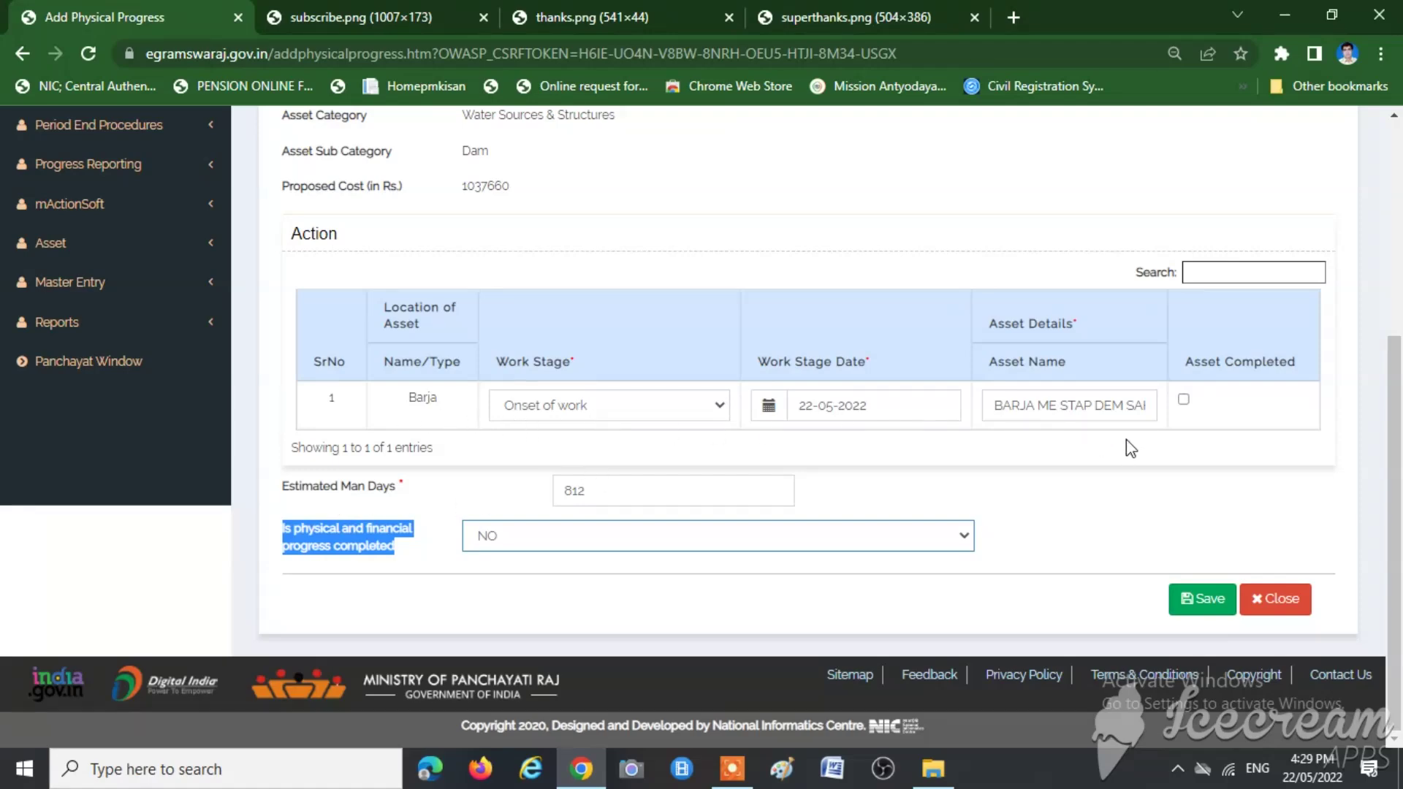
Step: Save the activity's physical progress entry and dismiss the confirmation
scroll(930, 448, up, 4)
scroll(999, 470, down, 4)
click(1195, 600)
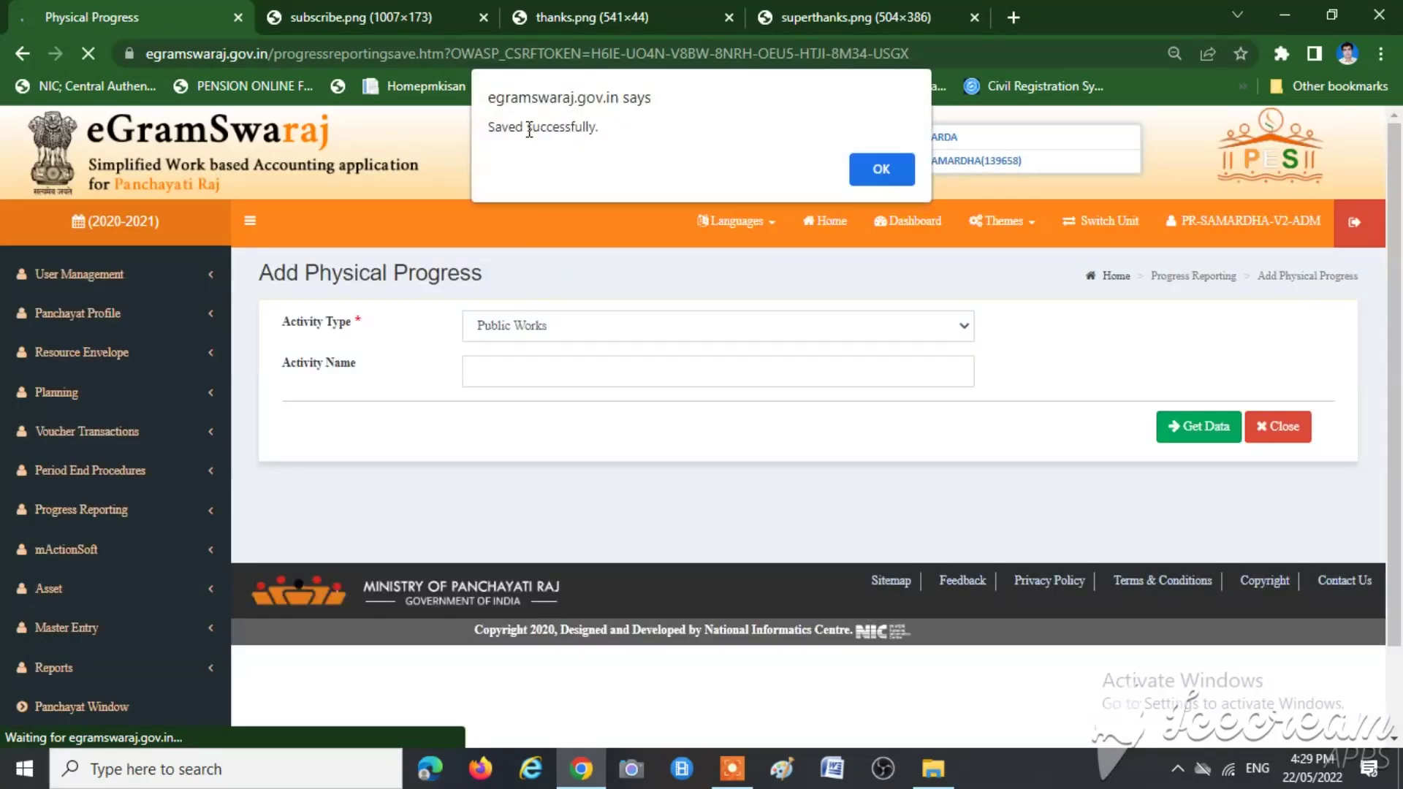
double_click(532, 130)
click(887, 176)
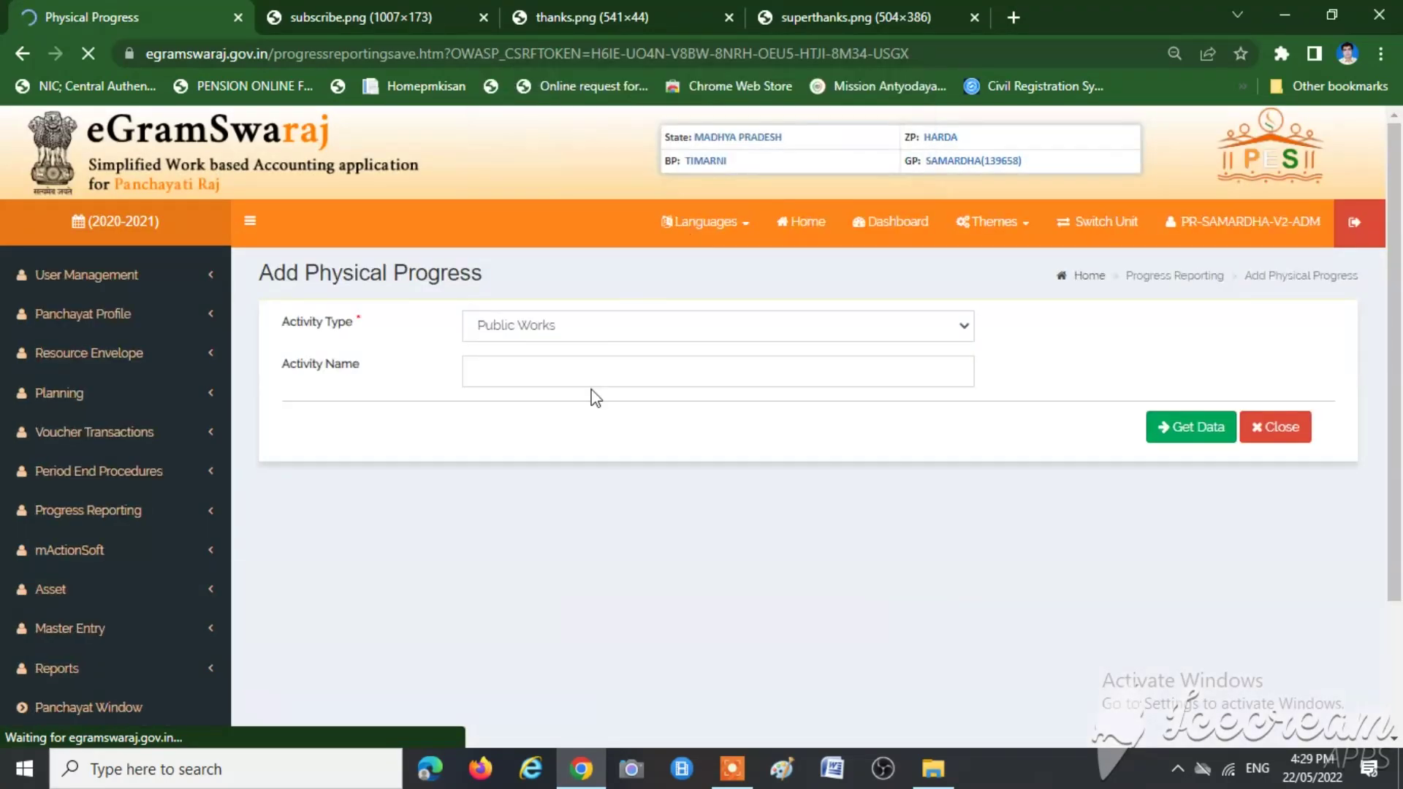
triple_click(339, 273)
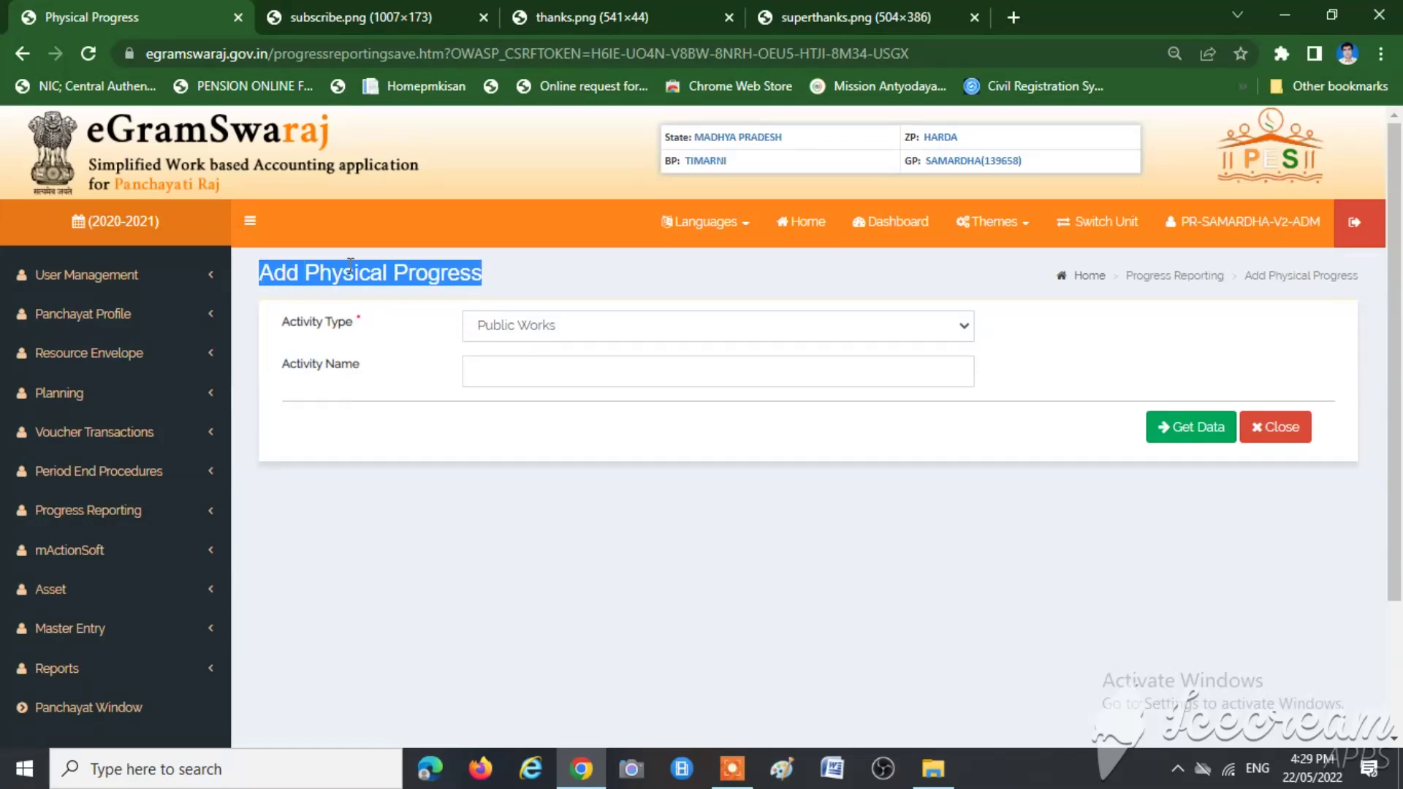
triple_click(345, 276)
double_click(344, 277)
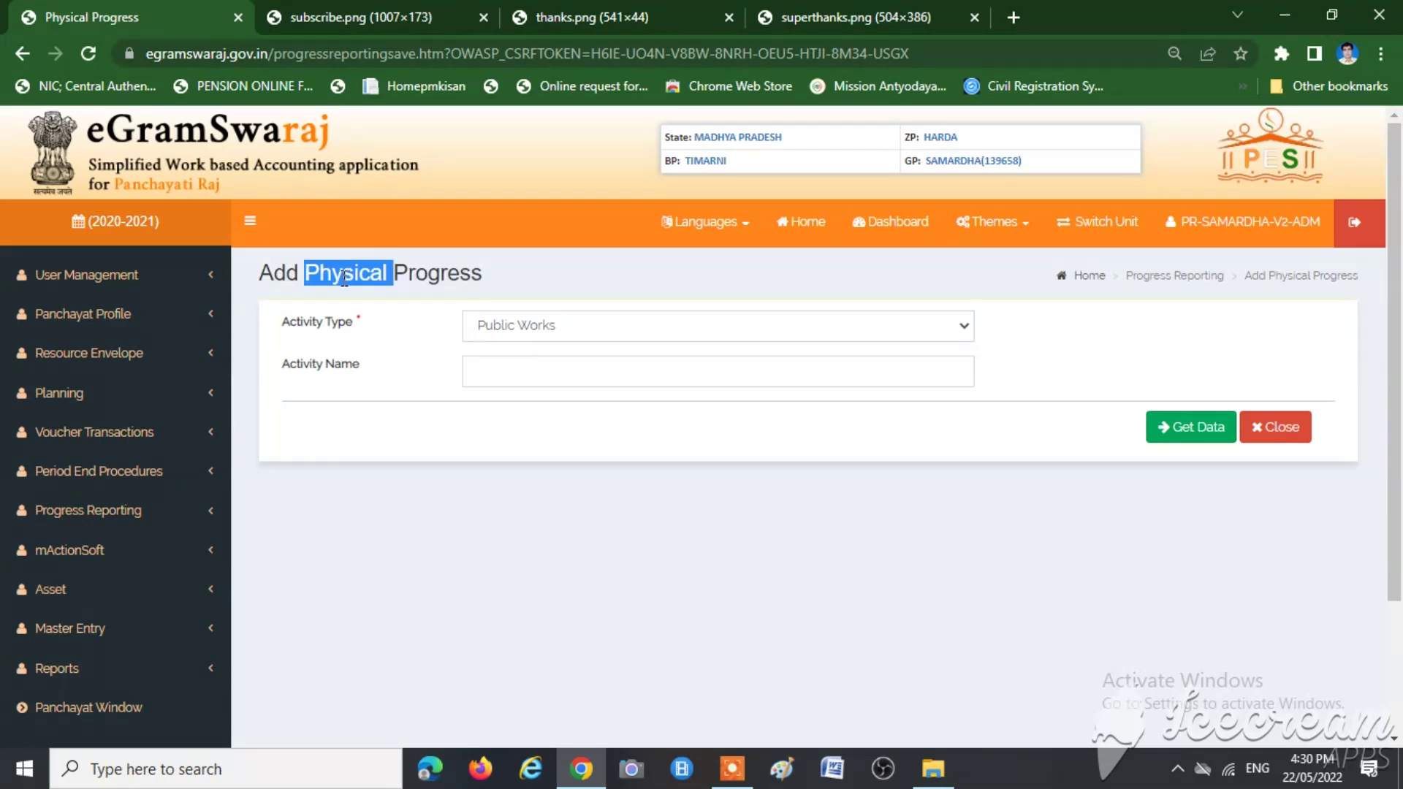
triple_click(343, 278)
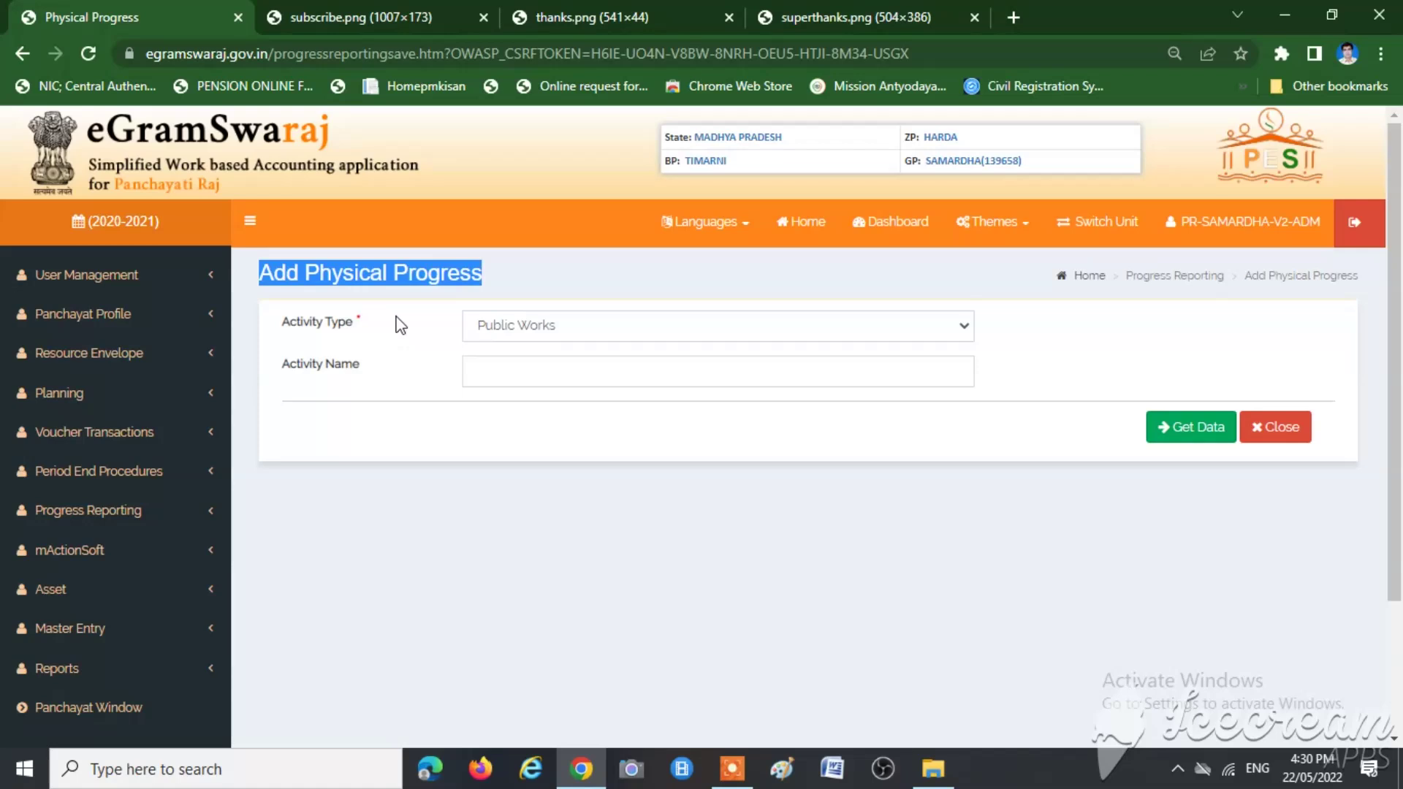
drag(283, 322, 354, 322)
double_click(346, 270)
triple_click(346, 269)
Step: View the open images subscribe.png, thanks.png and superthanks.png, and return to the Physical Progress page
click(357, 22)
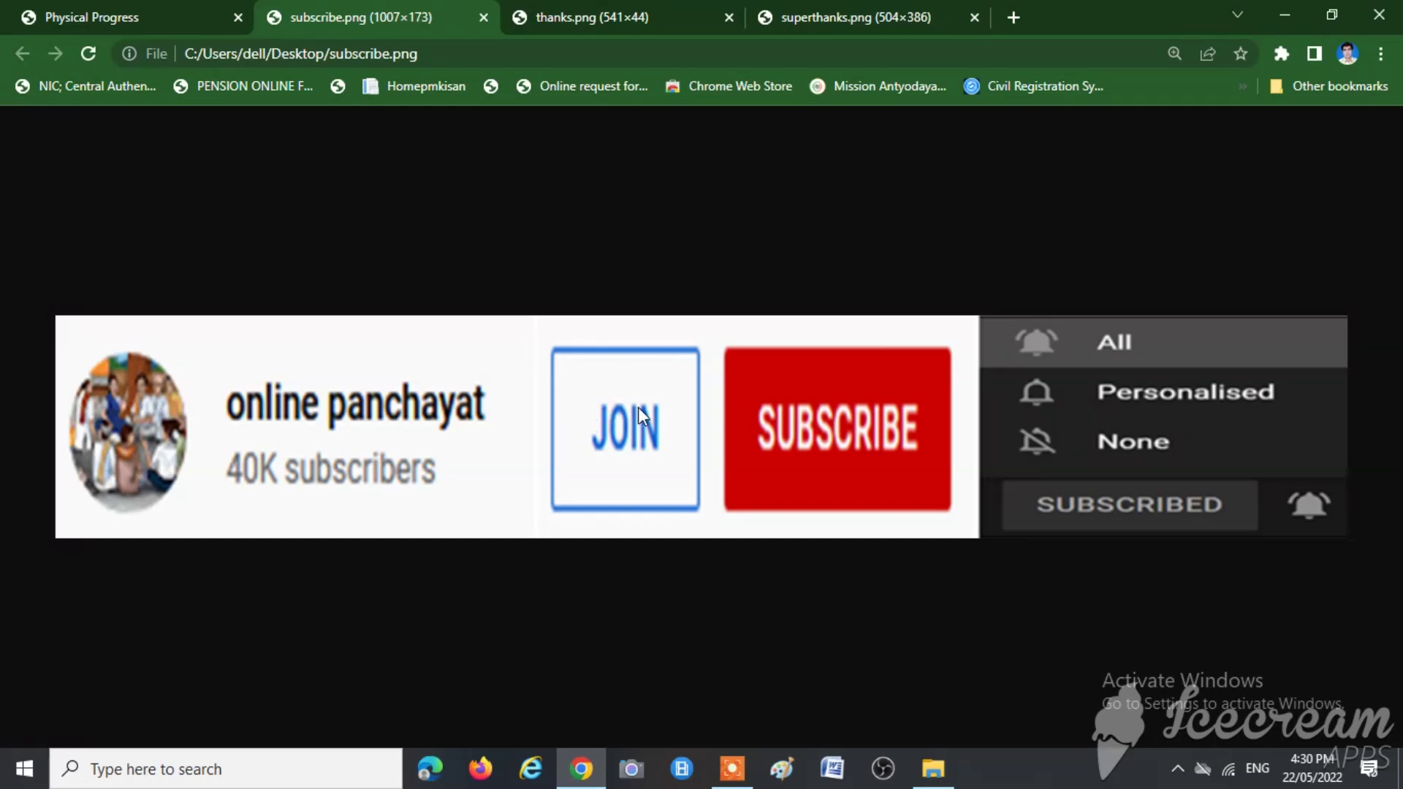
click(588, 13)
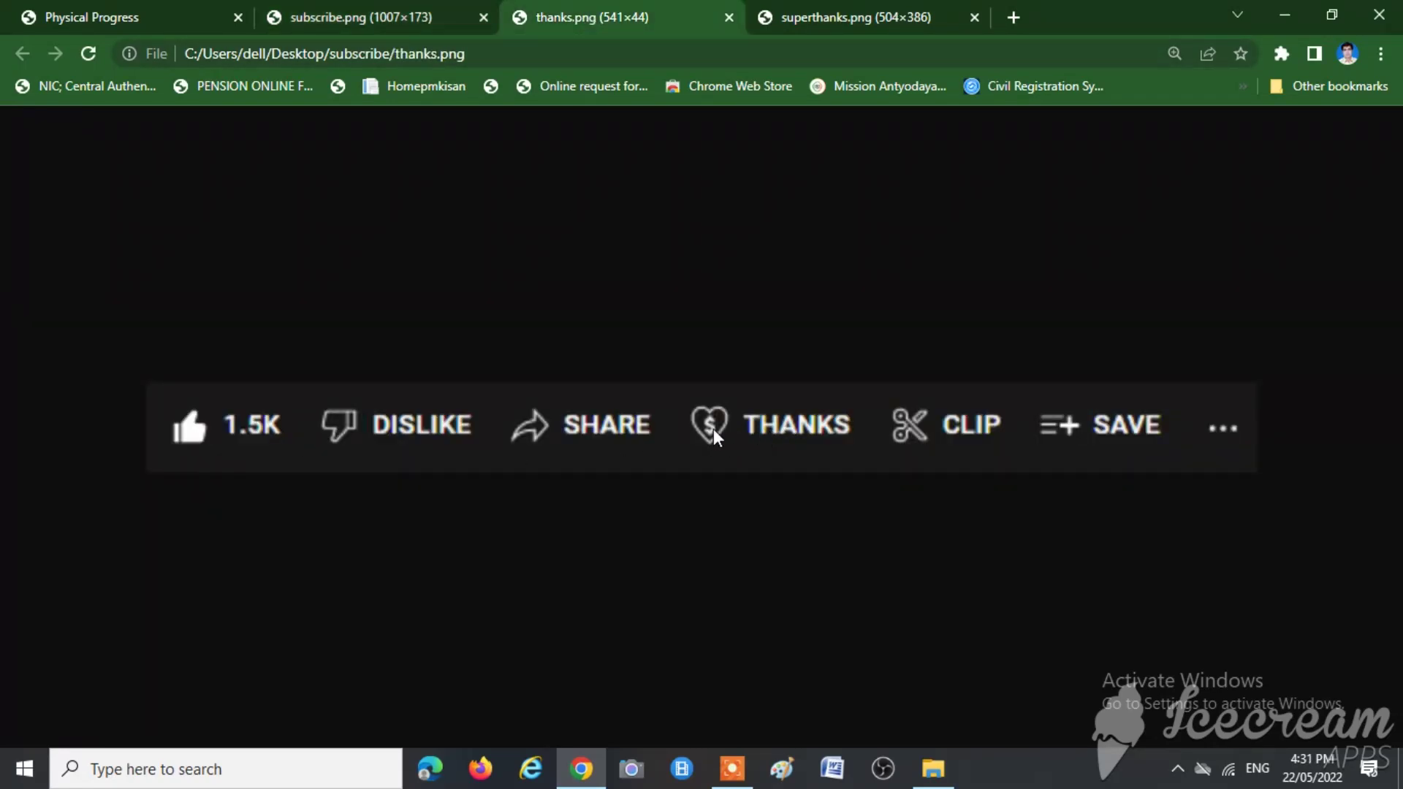
click(868, 17)
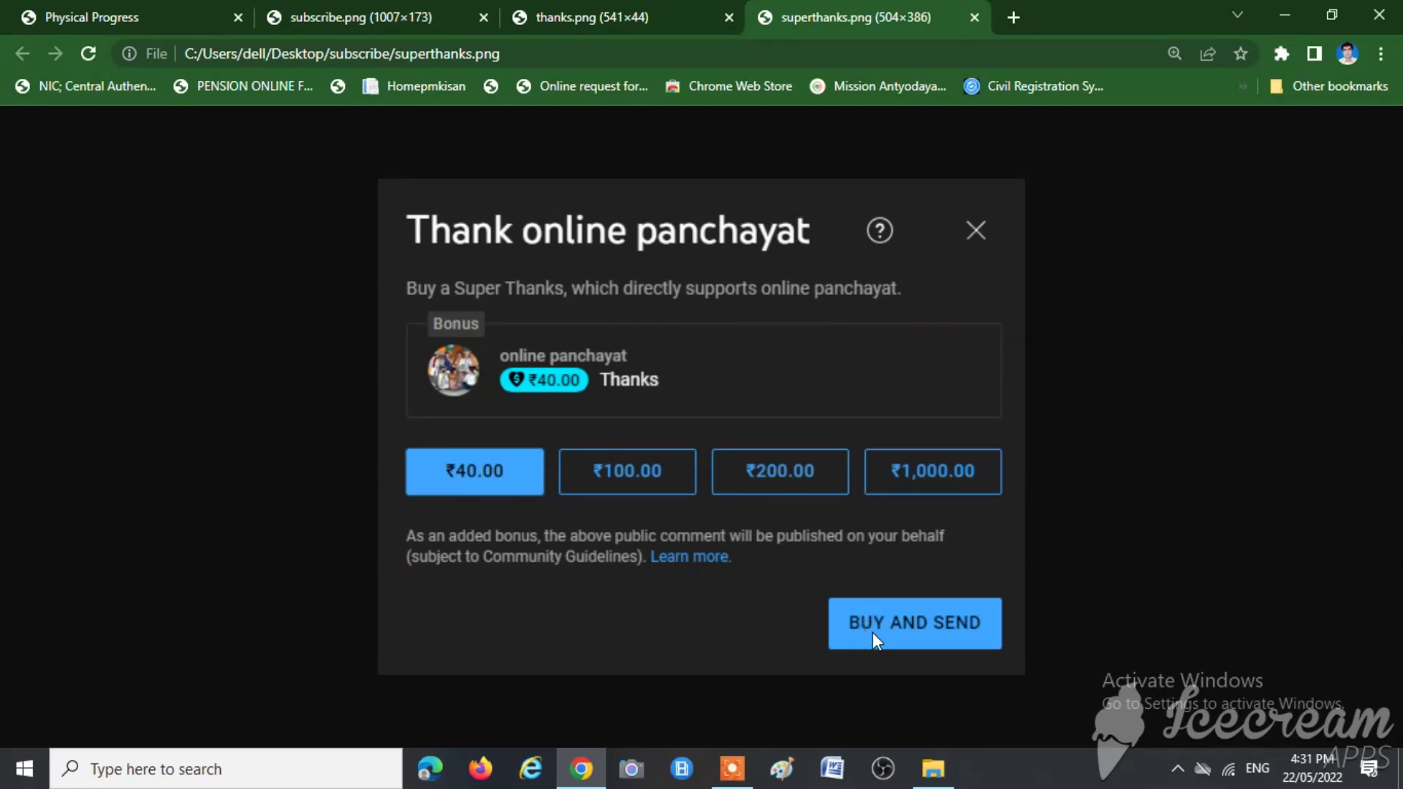
click(102, 22)
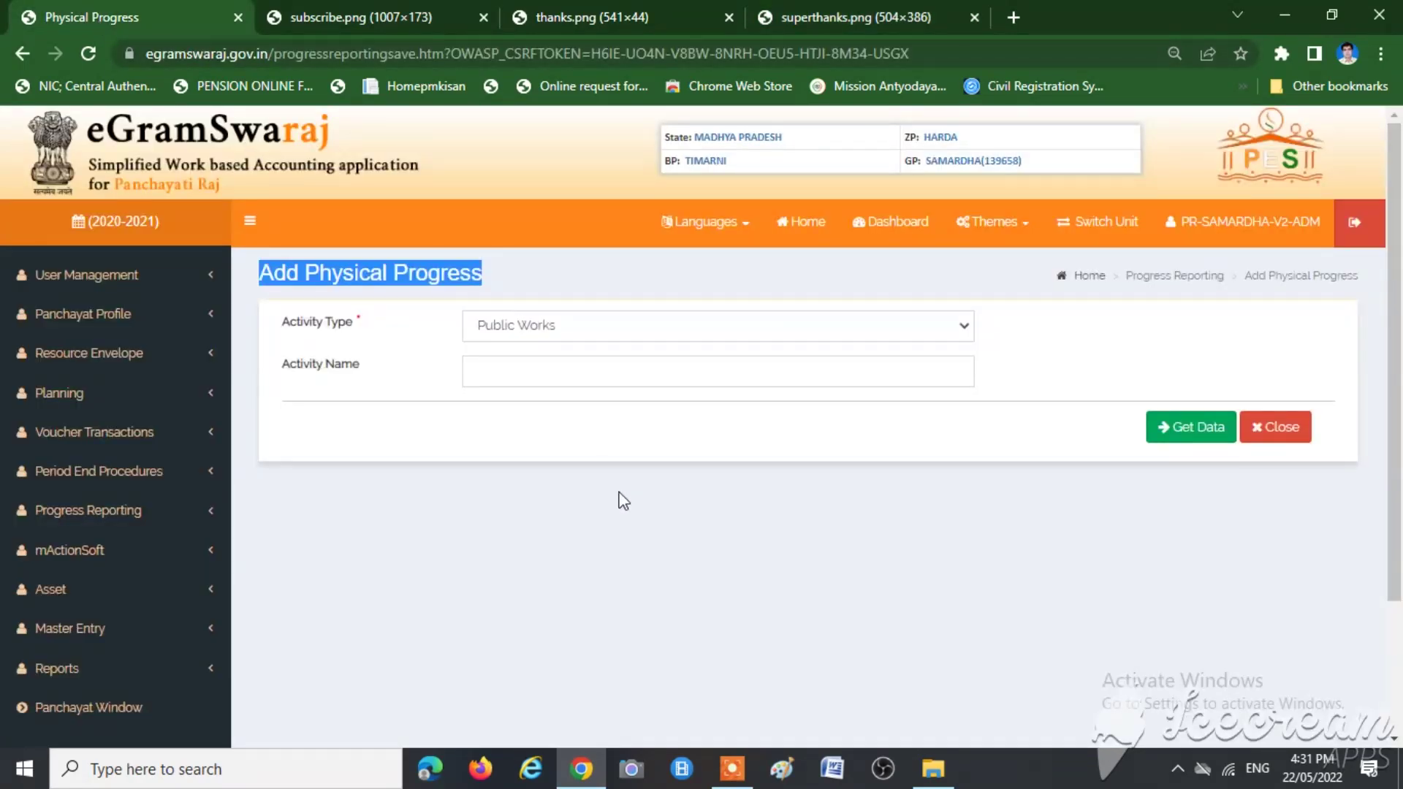